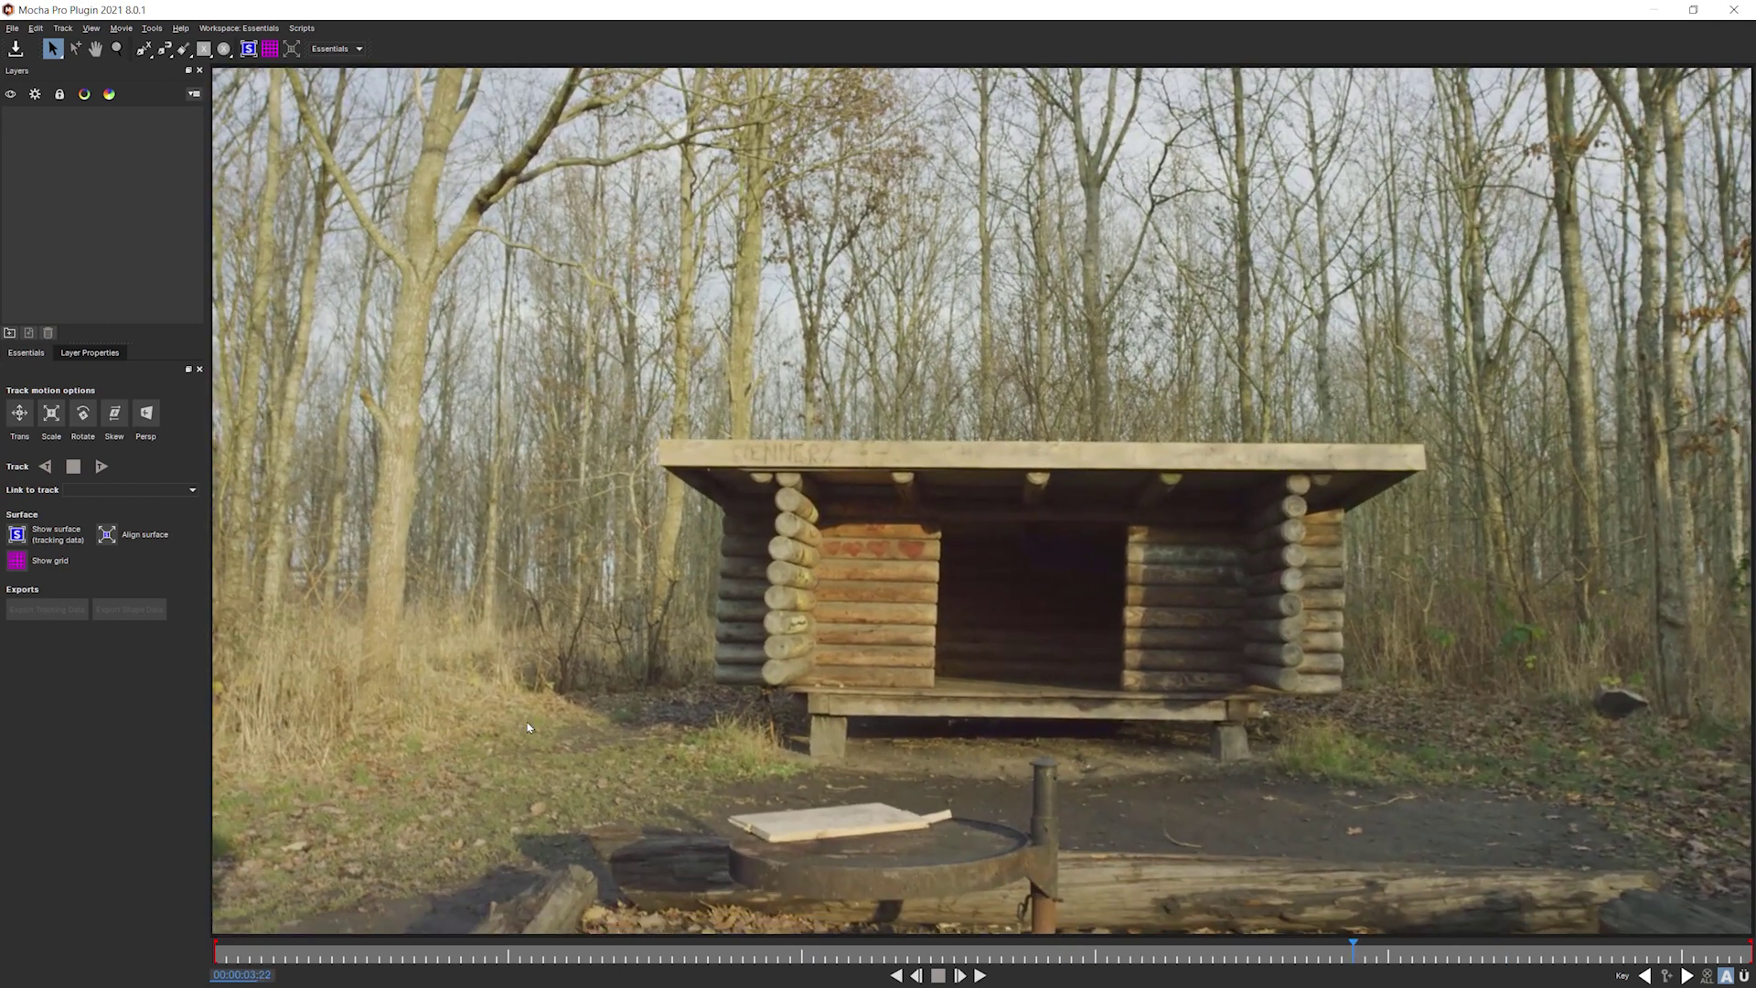
# On a frame facing the hut, start an X-Spline shape with points along the roof edge.
pyautogui.moveTo(1044, 949); pyautogui.dragTo(183, 934)
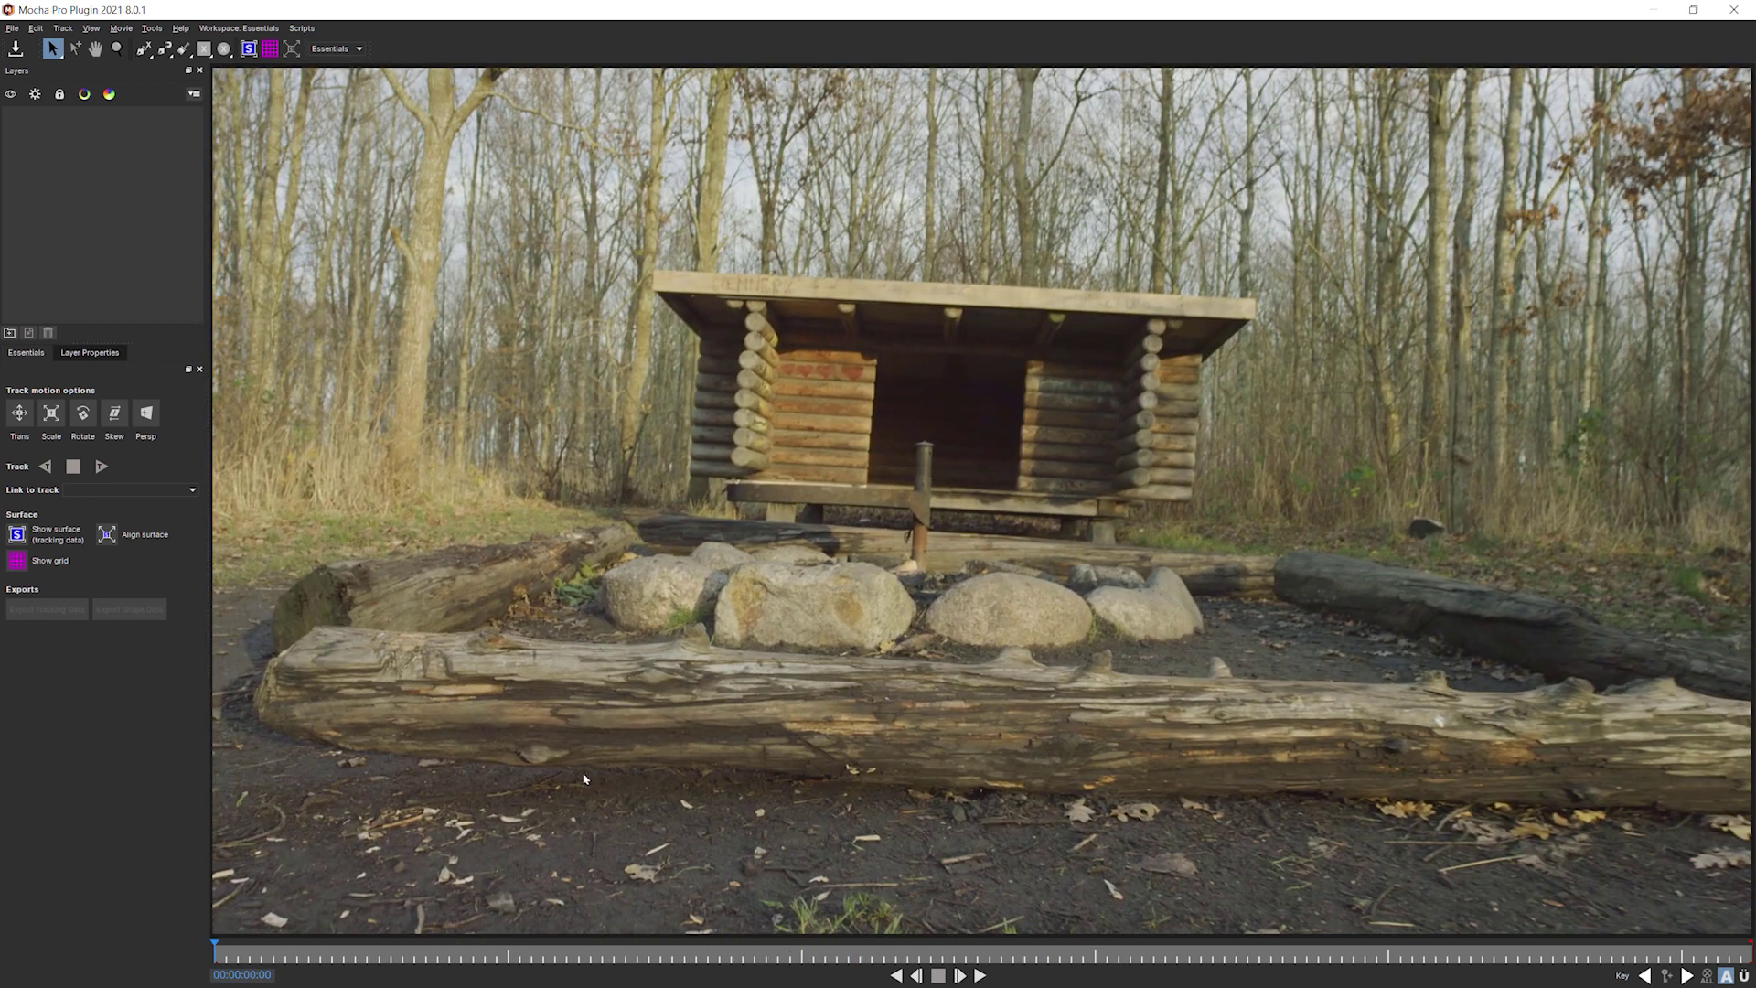
pyautogui.click(980, 976)
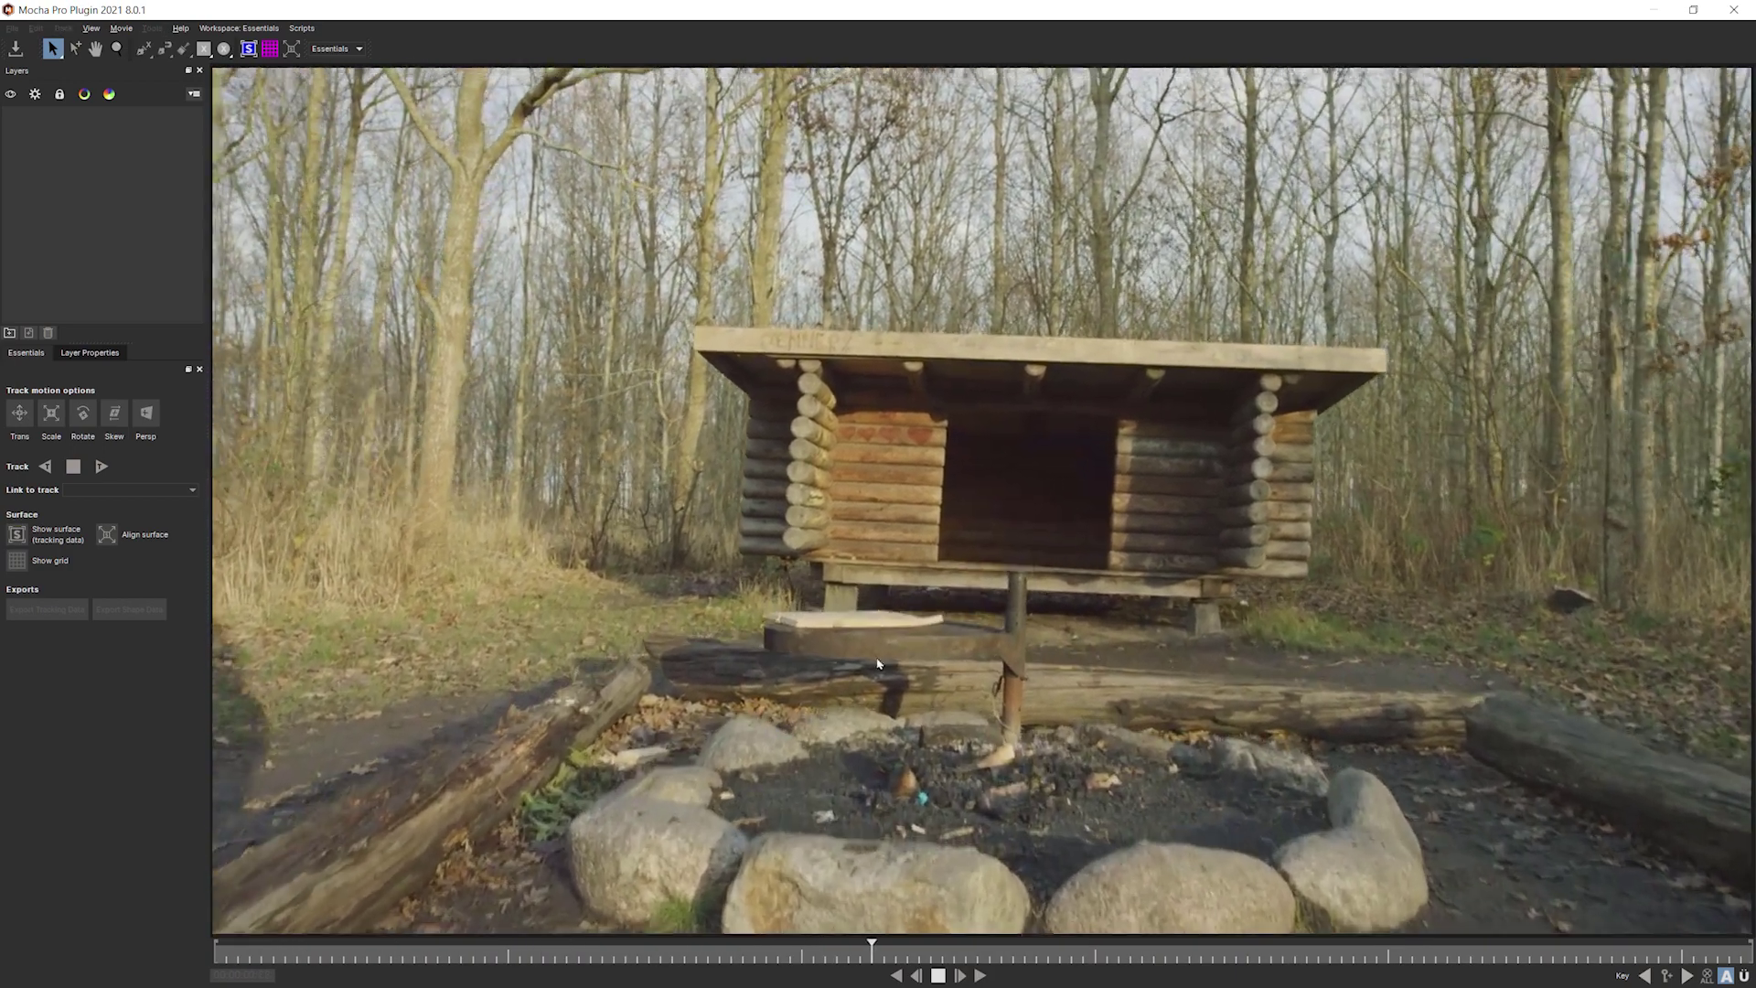
pyautogui.press('space')
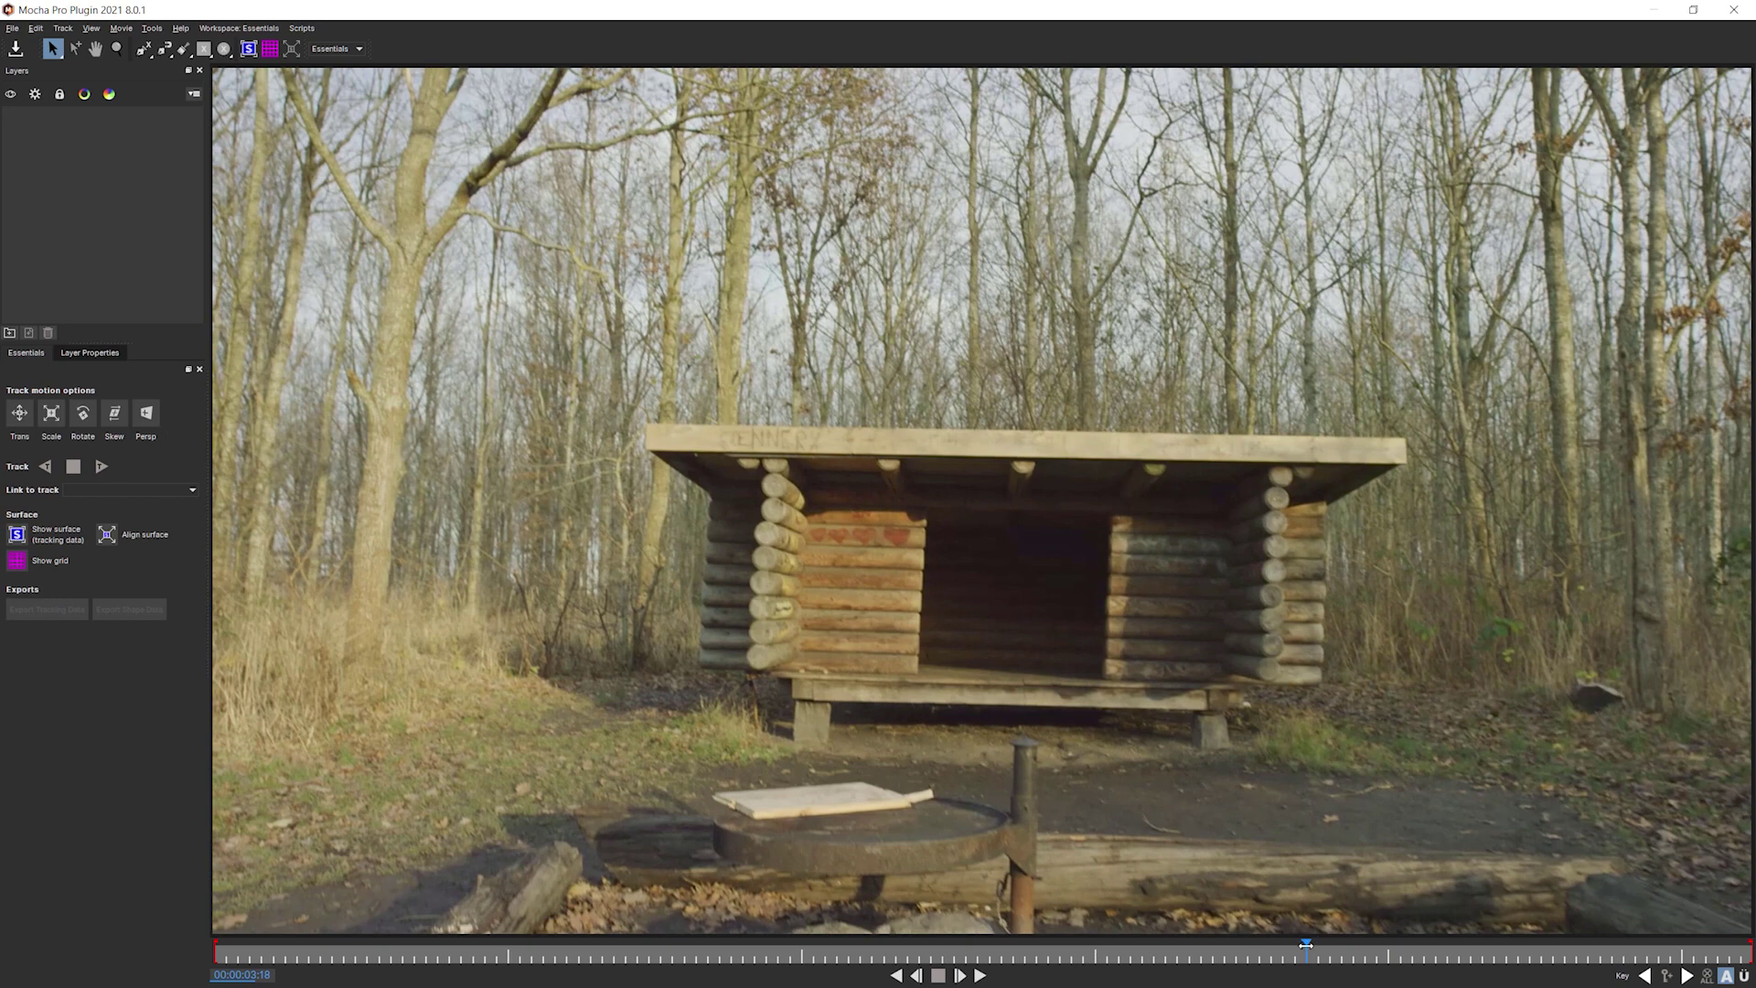
pyautogui.moveTo(1306, 945); pyautogui.dragTo(1198, 927)
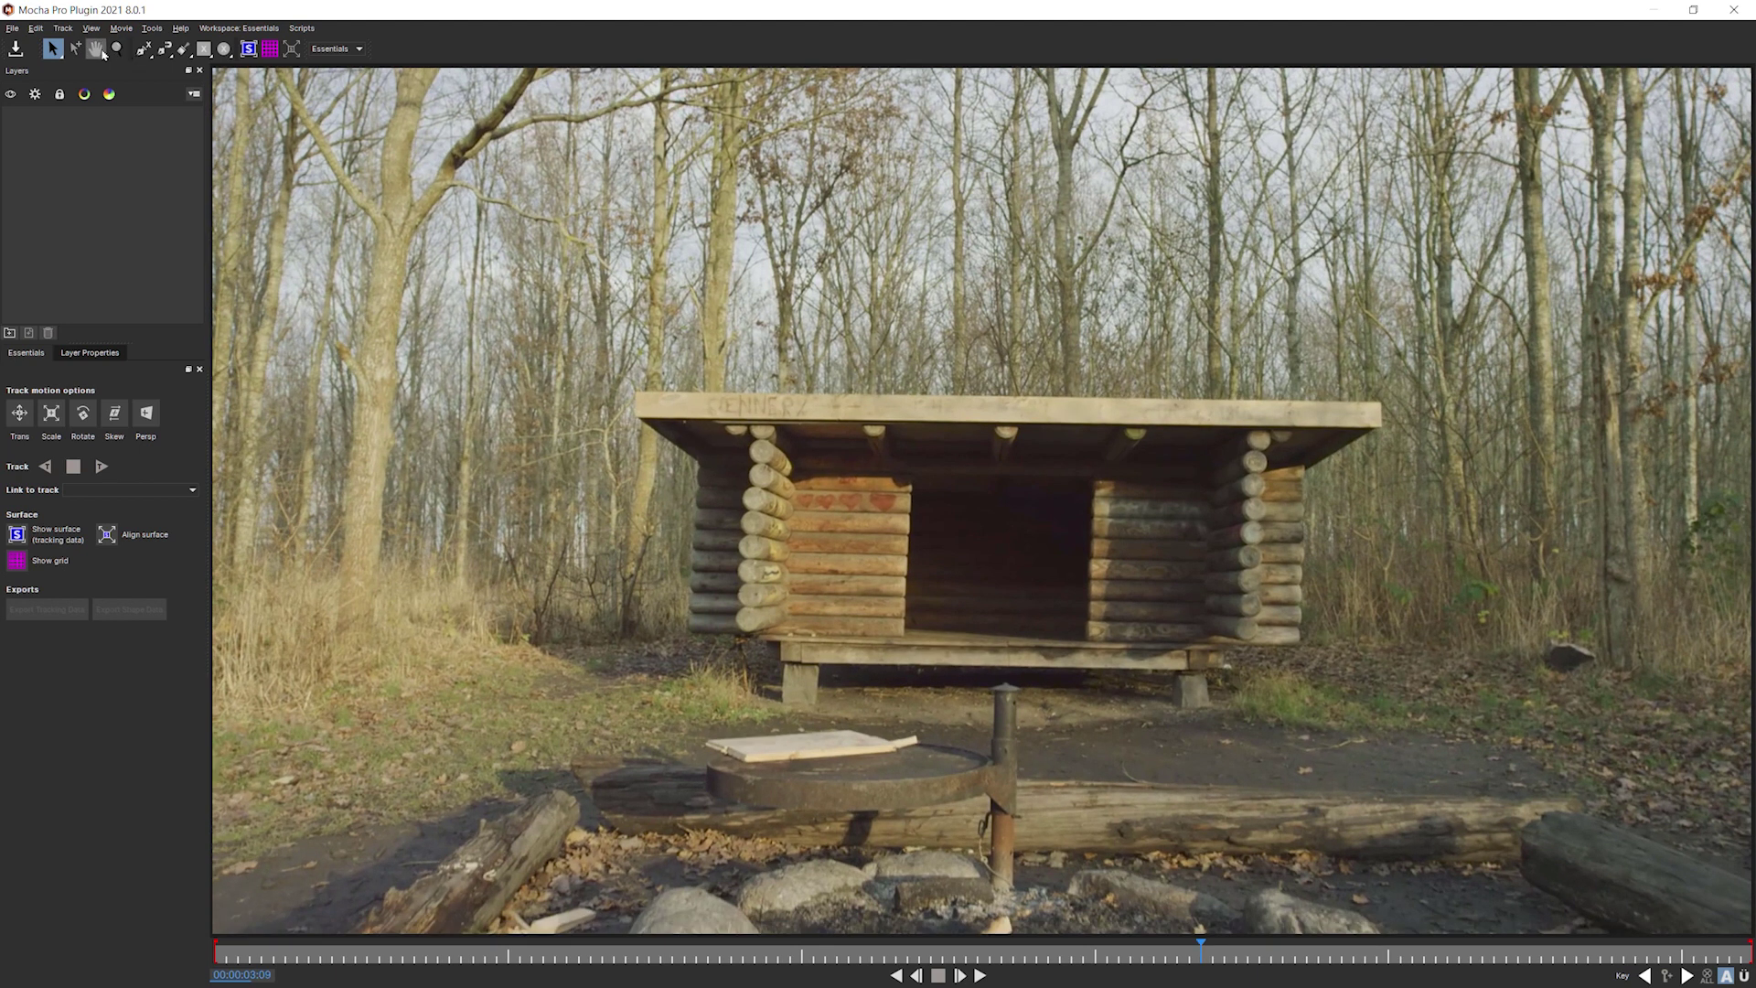
pyautogui.click(143, 49)
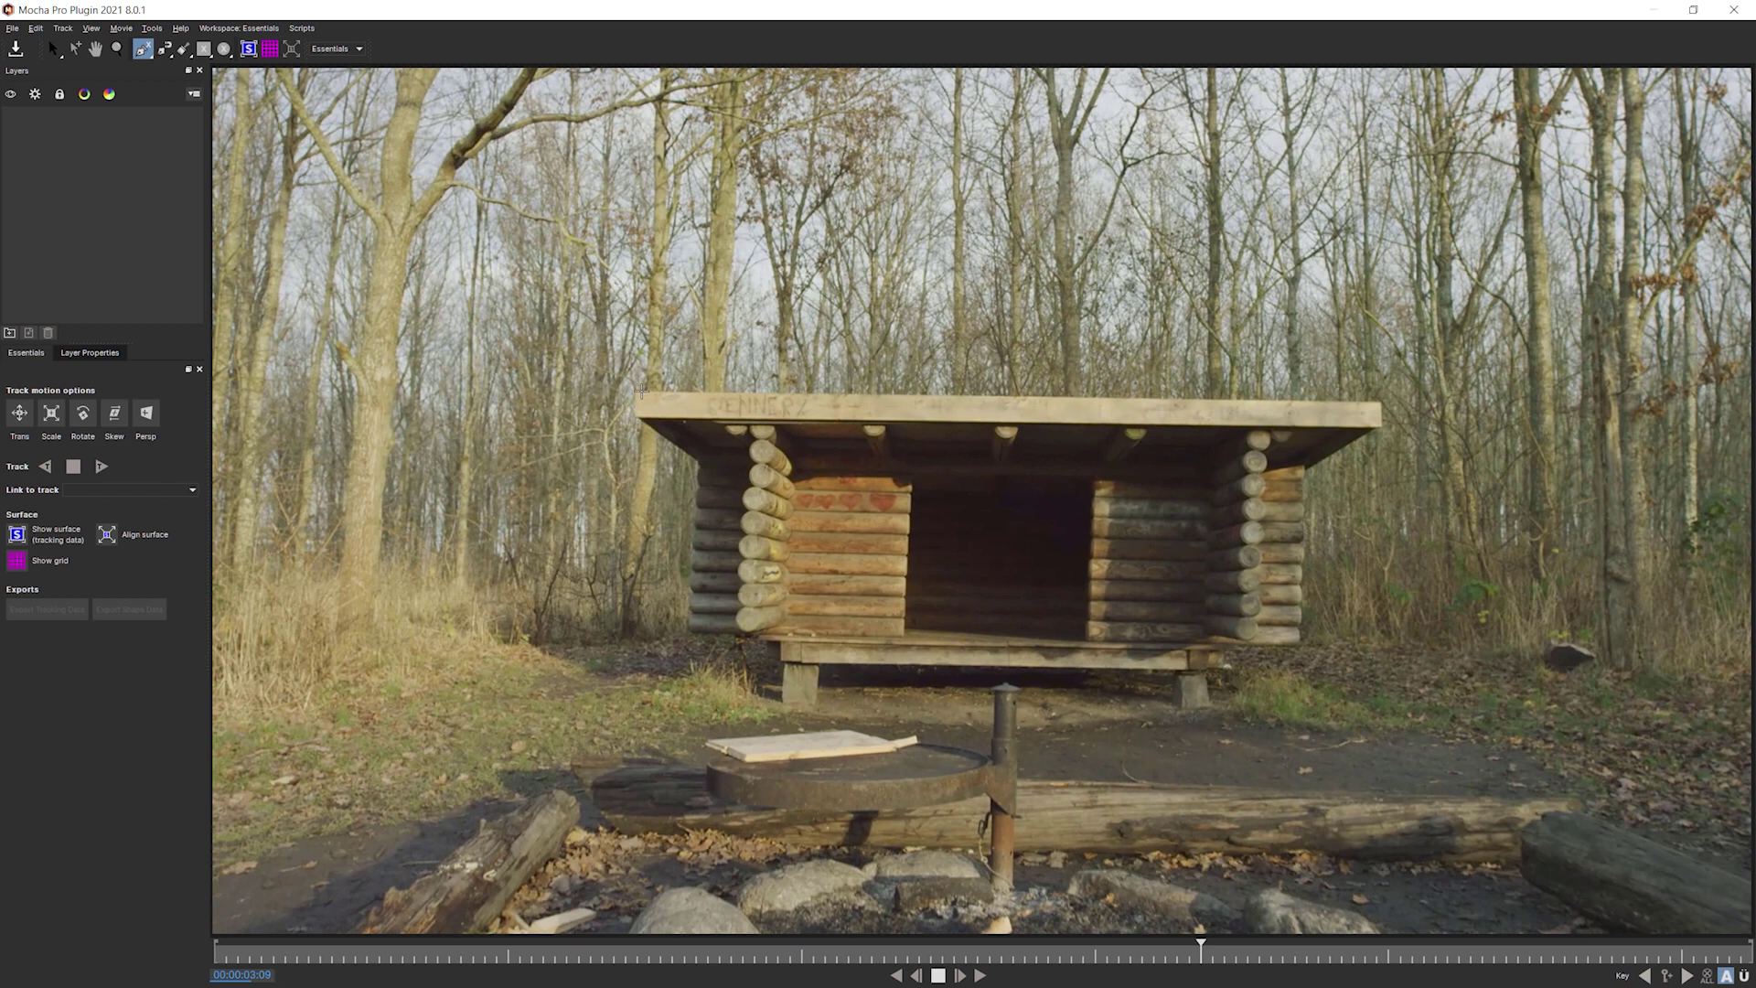
pyautogui.click(625, 391)
pyautogui.click(1383, 408)
pyautogui.click(1375, 426)
pyautogui.click(1306, 440)
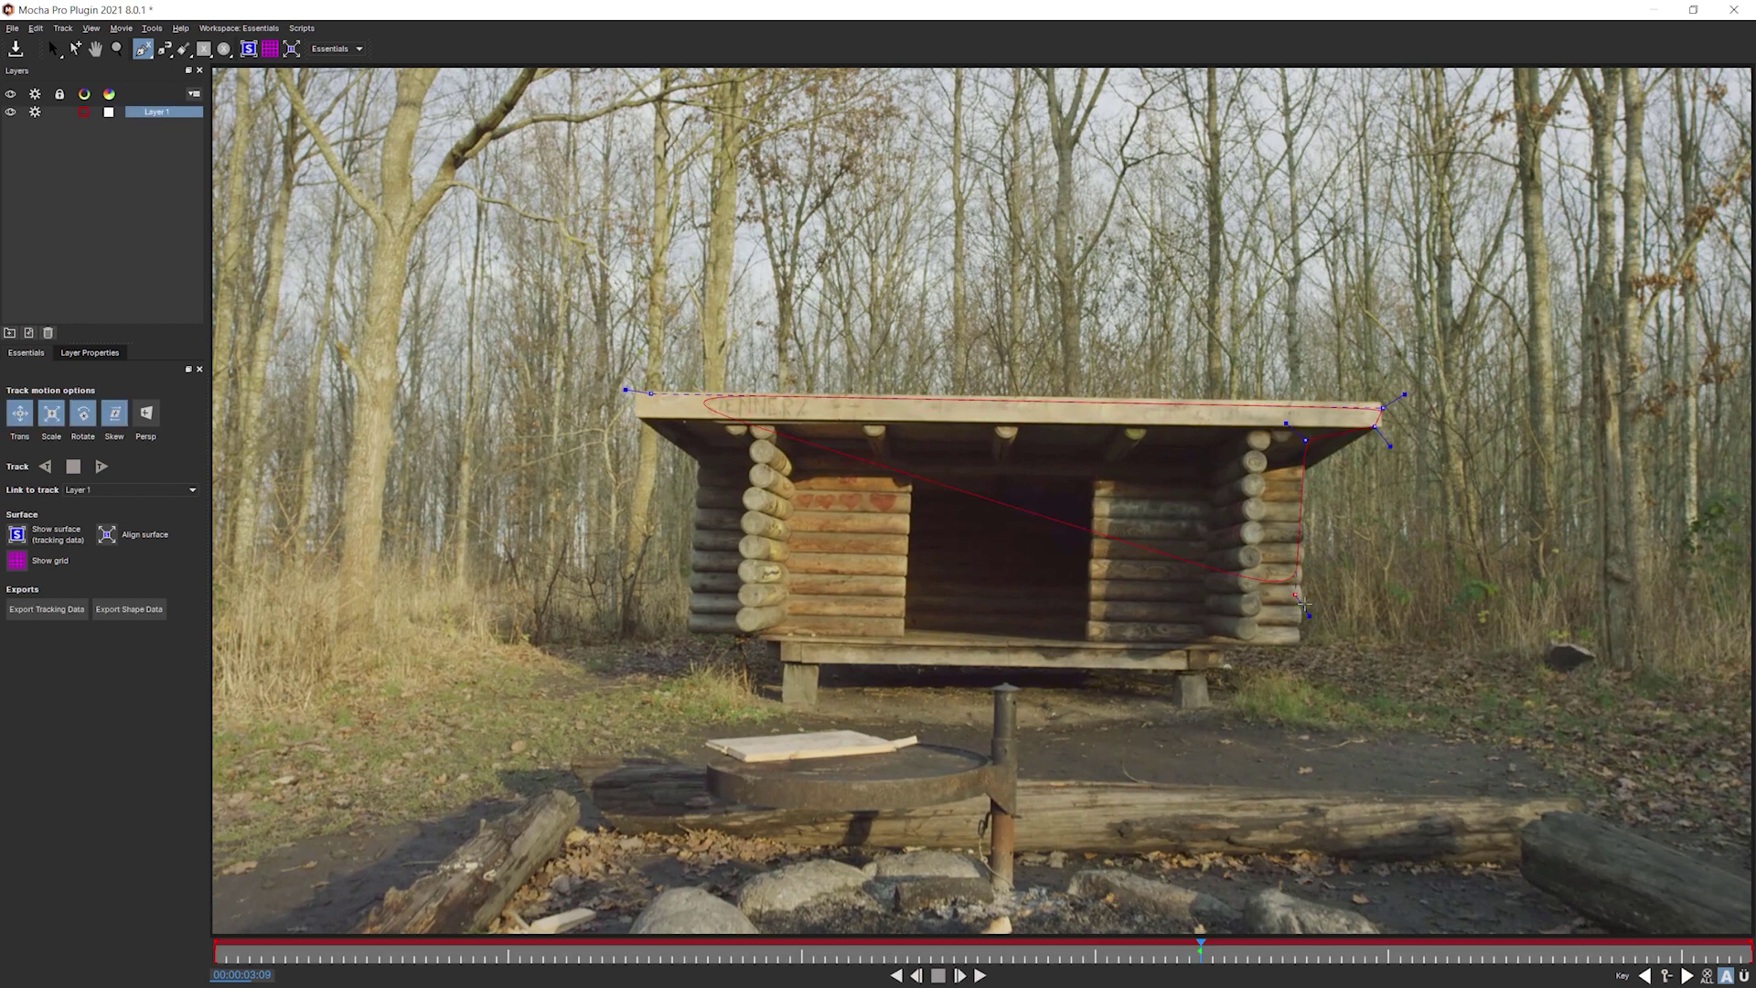
# Continue the spline around the walls and doorway, then close the hut outline.
pyautogui.click(1291, 649)
pyautogui.click(1107, 620)
pyautogui.click(1103, 476)
pyautogui.click(910, 482)
pyautogui.click(901, 647)
pyautogui.click(677, 625)
pyautogui.click(697, 465)
pyautogui.rightClick(635, 412)
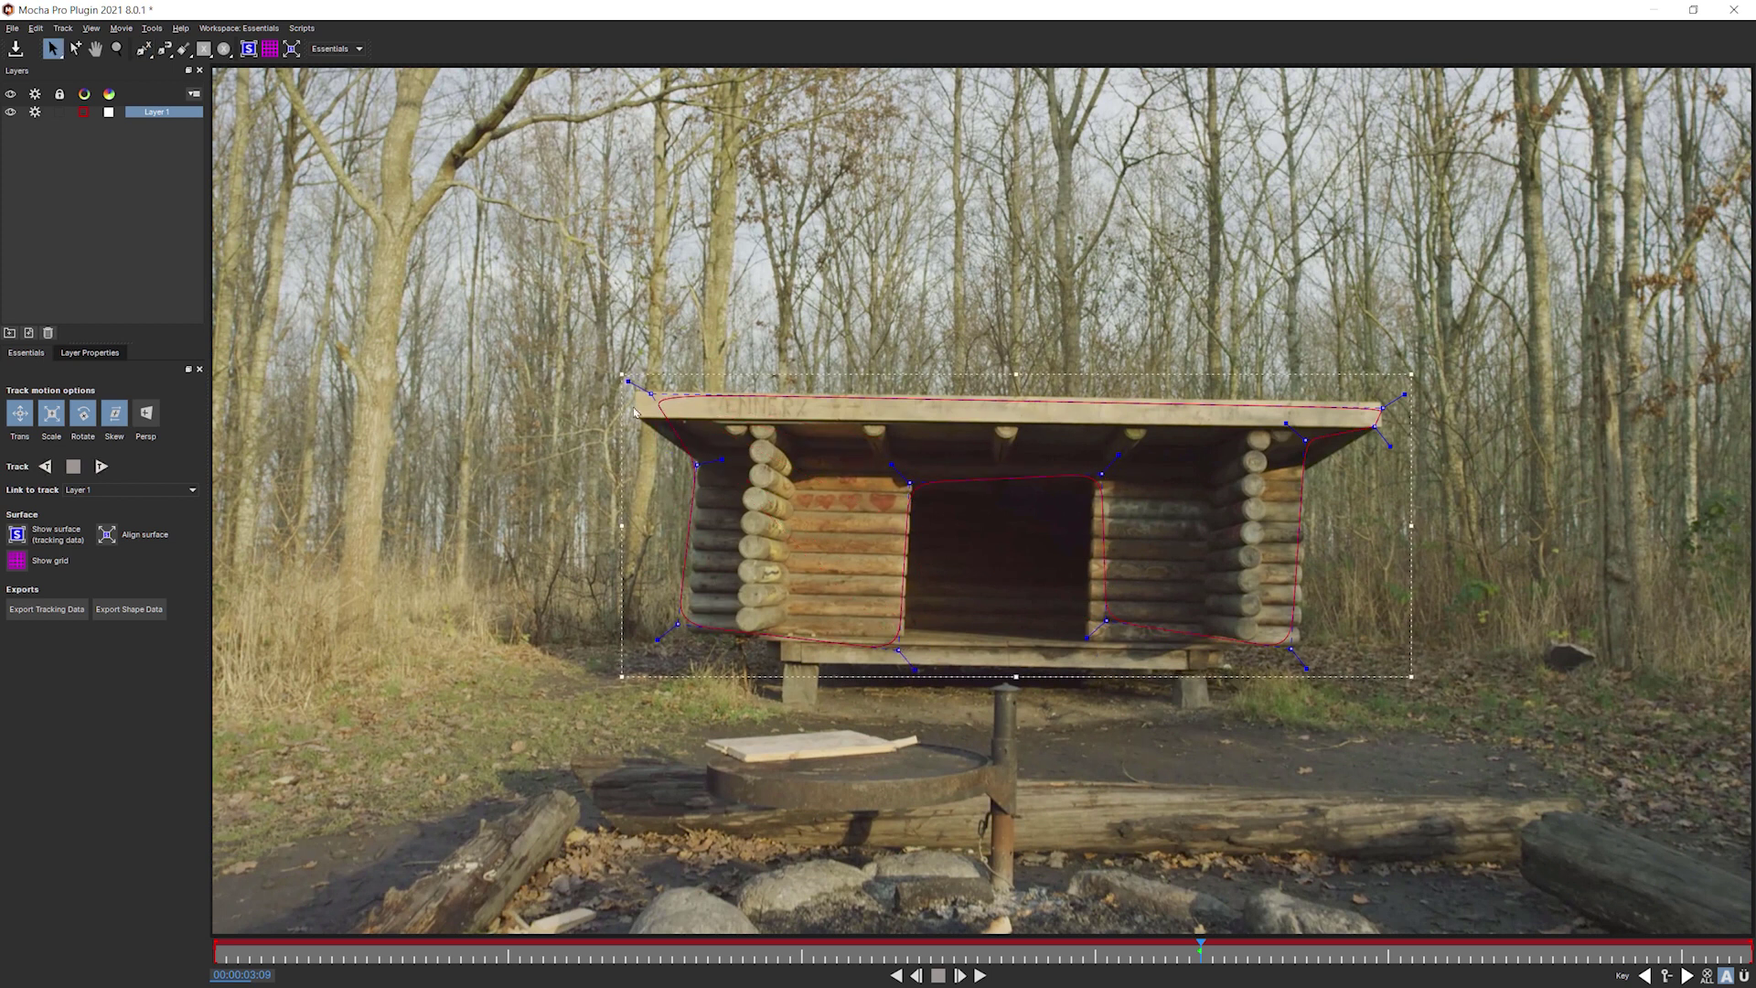
# Adjust the roof corner and bottom-left vertices to fit the hut across frames.
pyautogui.moveTo(651, 394); pyautogui.dragTo(622, 386)
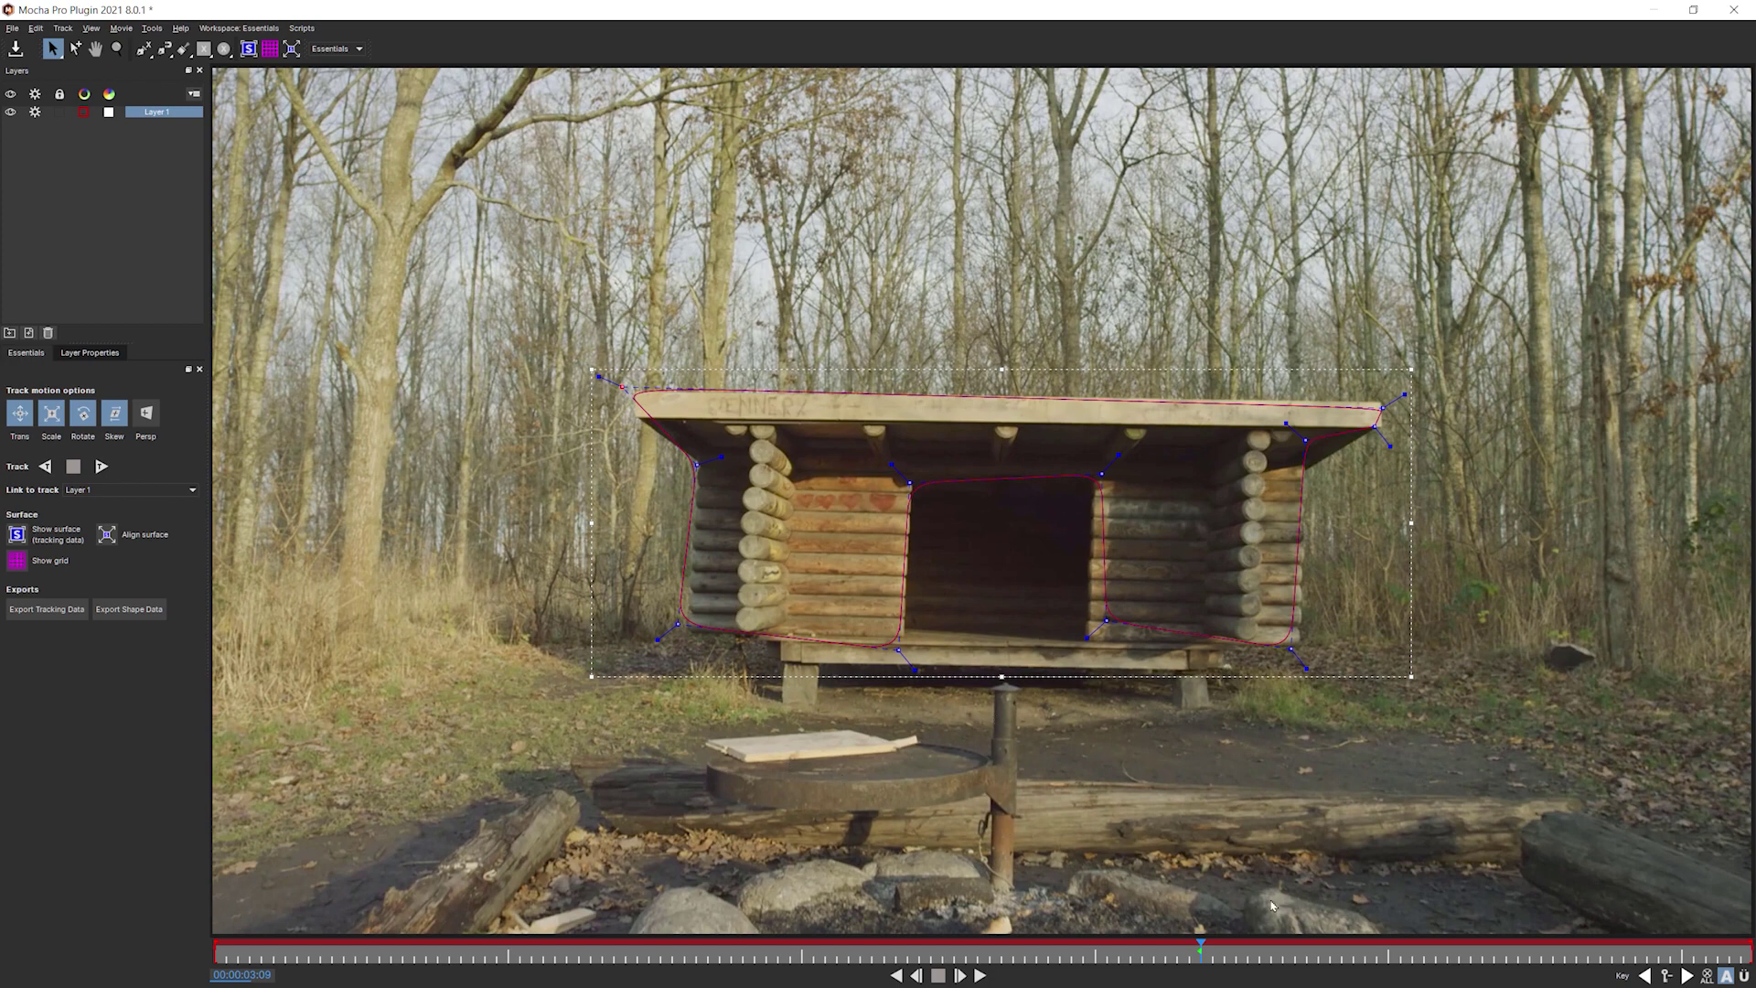
pyautogui.moveTo(1199, 950)
pyautogui.mouseDown()
pyautogui.moveTo(285, 954)
pyautogui.moveTo(1199, 979)
pyautogui.mouseUp()
pyautogui.moveTo(893, 649); pyautogui.dragTo(909, 628)
pyautogui.moveTo(678, 625); pyautogui.dragTo(680, 612)
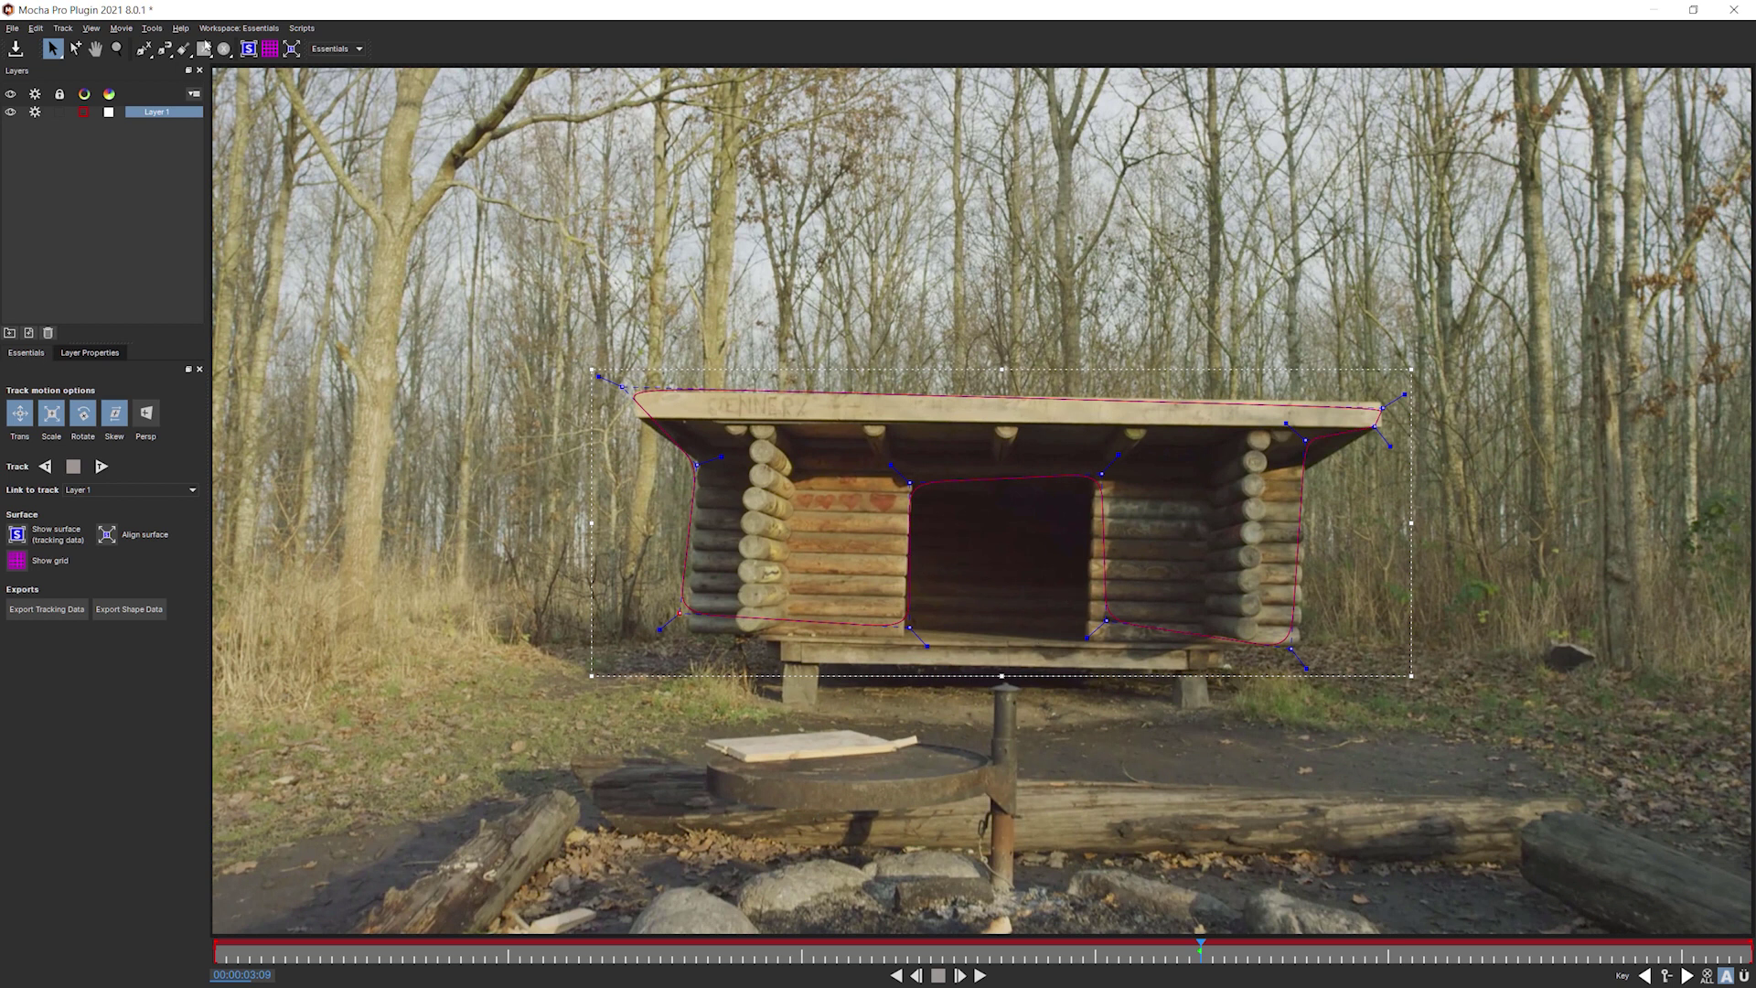
# Enable the view controls and show the shape's matte as a filled overlay.
pyautogui.click(92, 28)
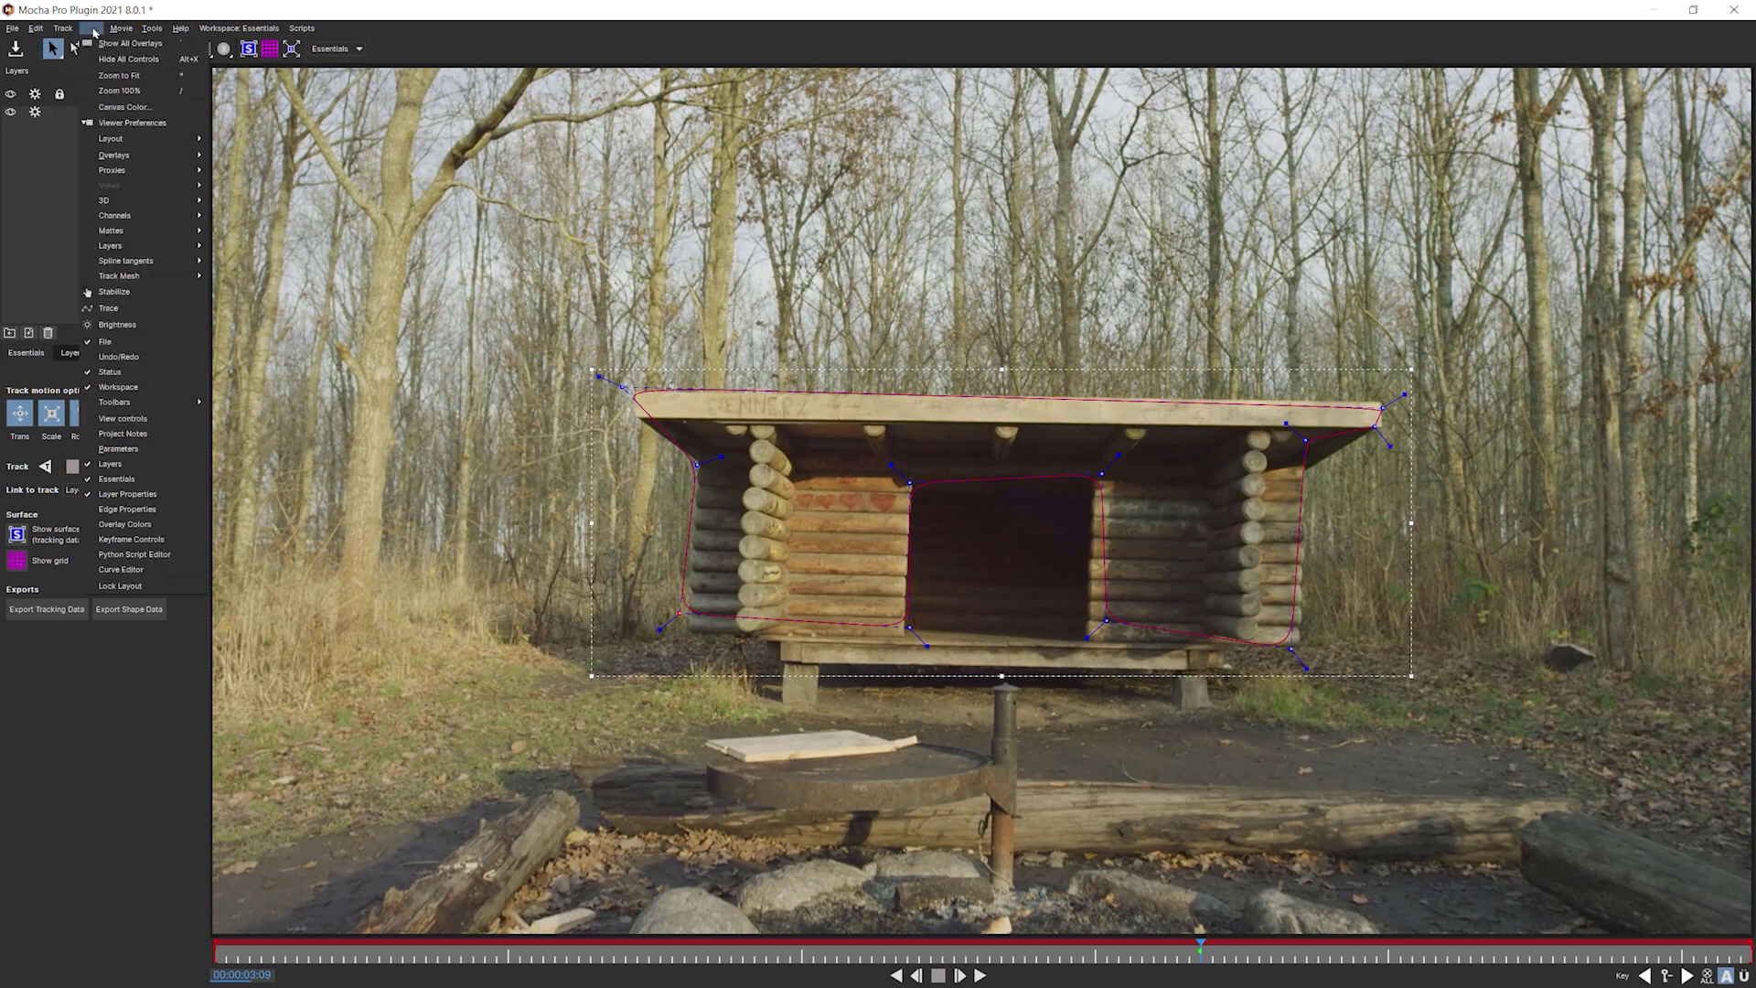
pyautogui.click(123, 418)
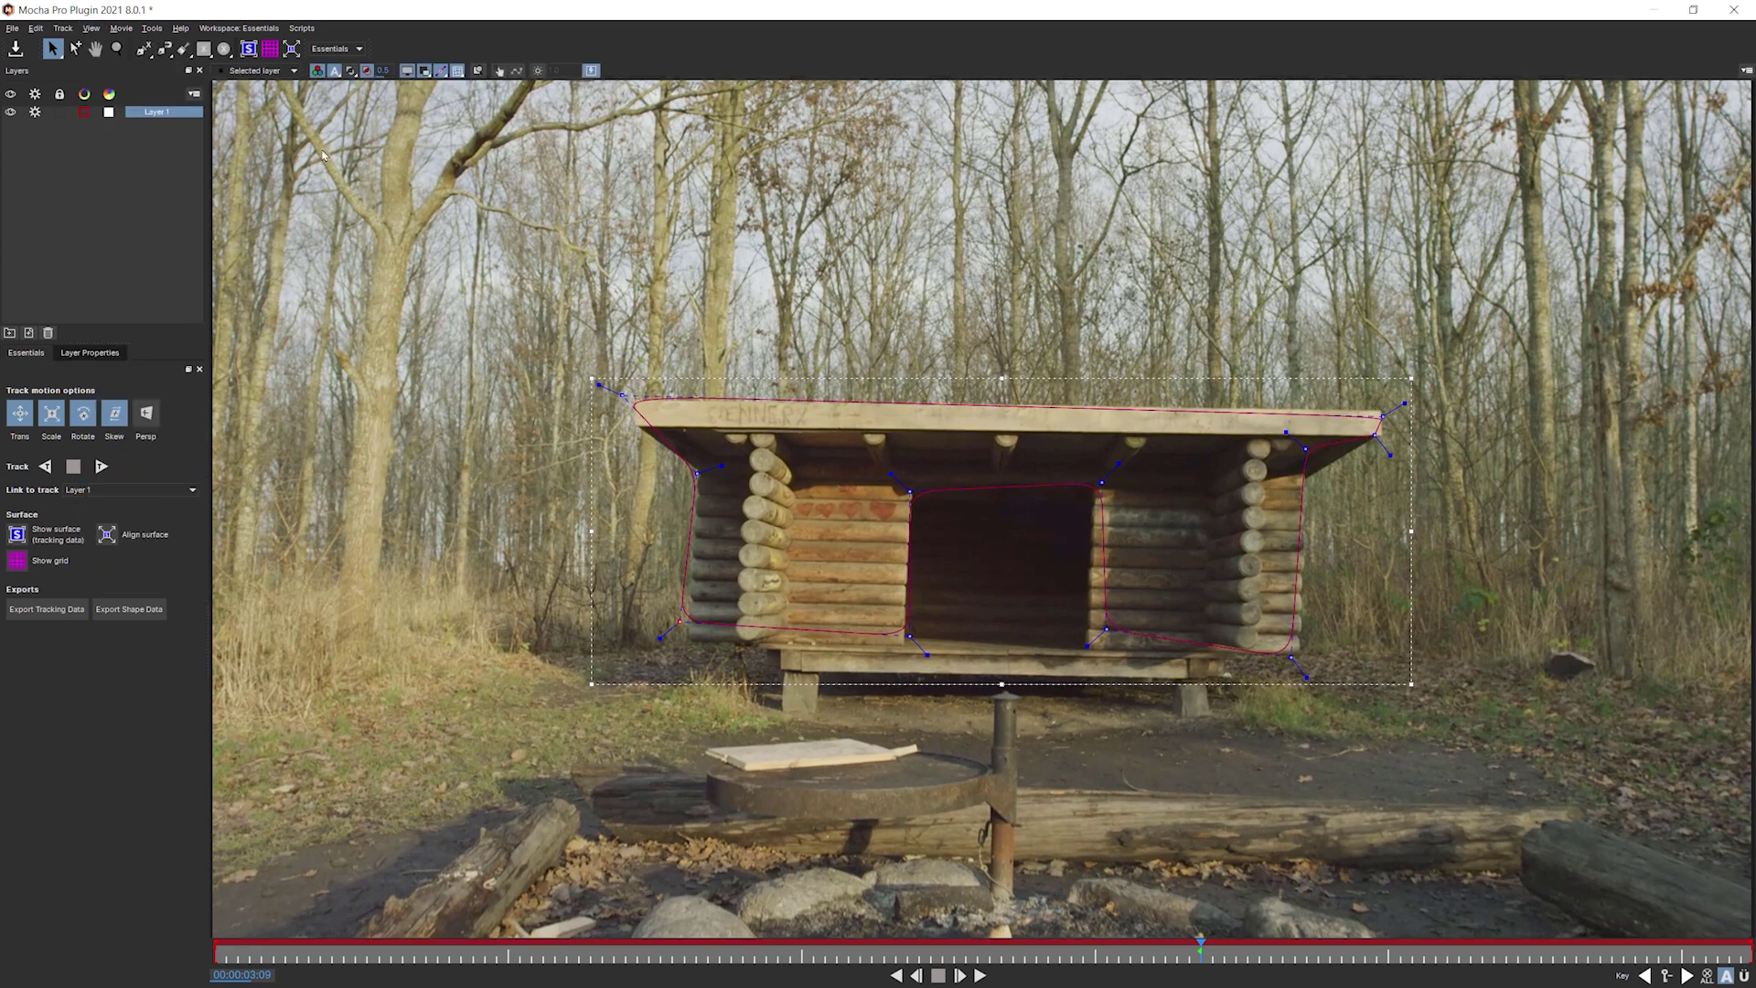
pyautogui.click(409, 72)
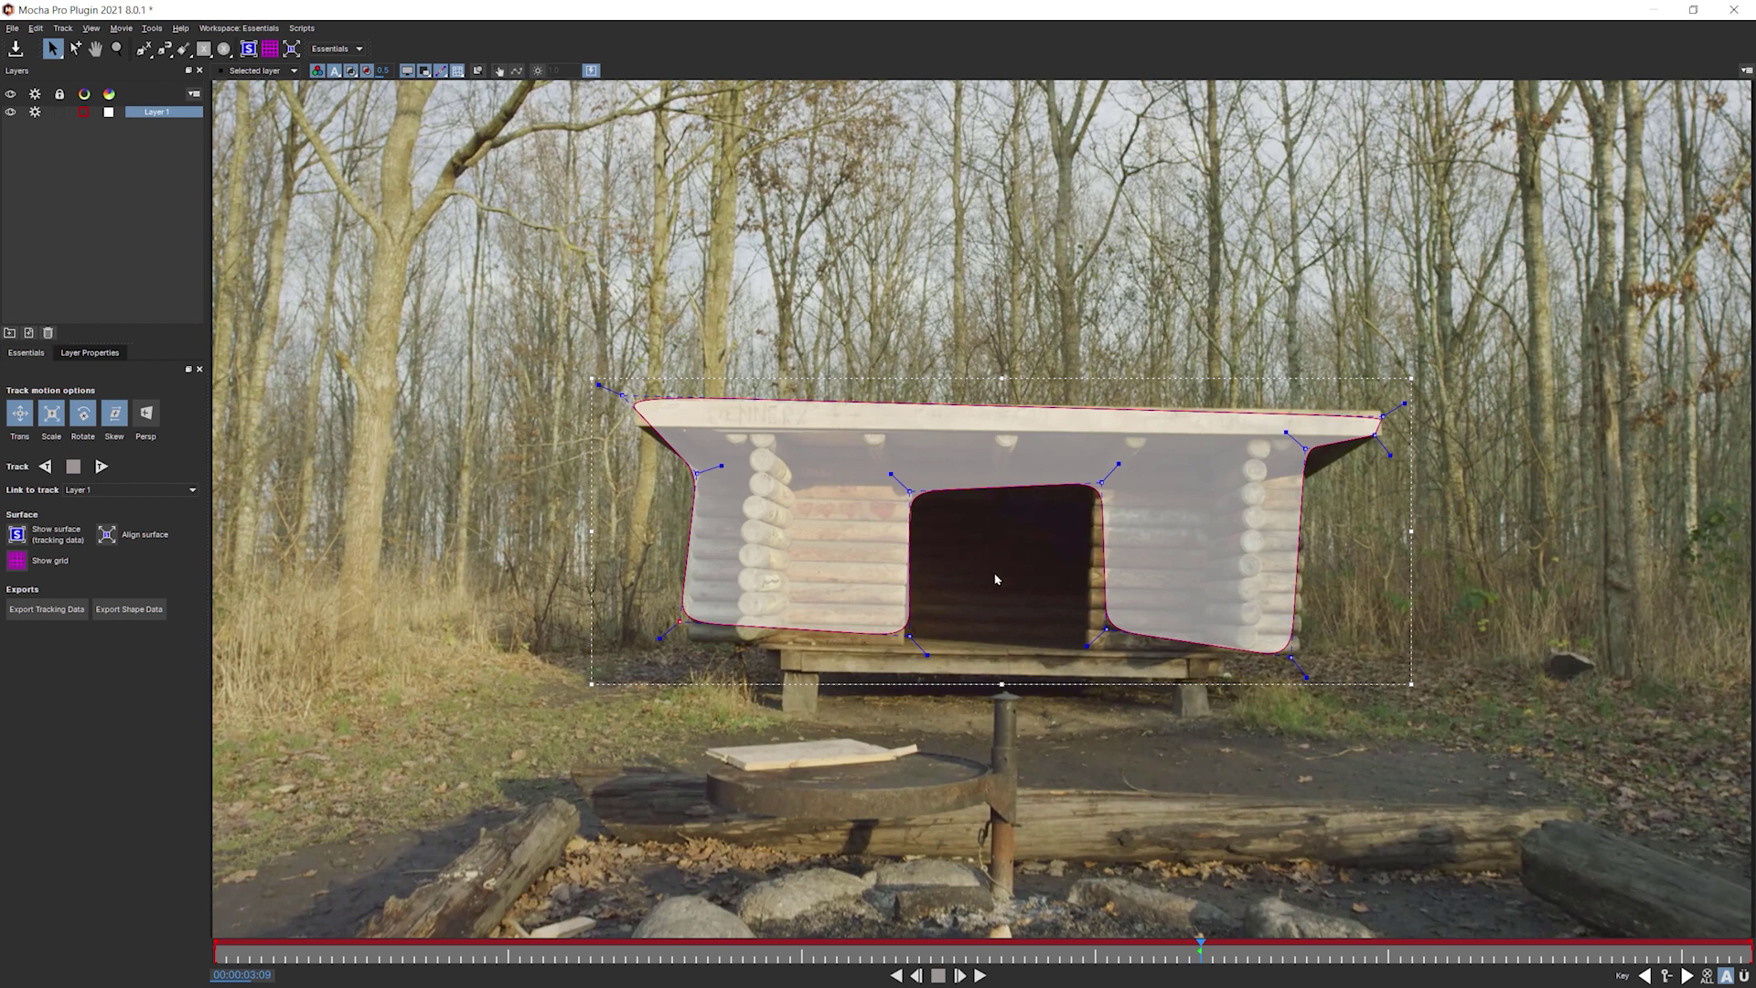
# Rename Layer 1 to 'Hut Track'.
pyautogui.doubleClick(155, 110)
pyautogui.write('Hut Track')
pyautogui.press('Return')
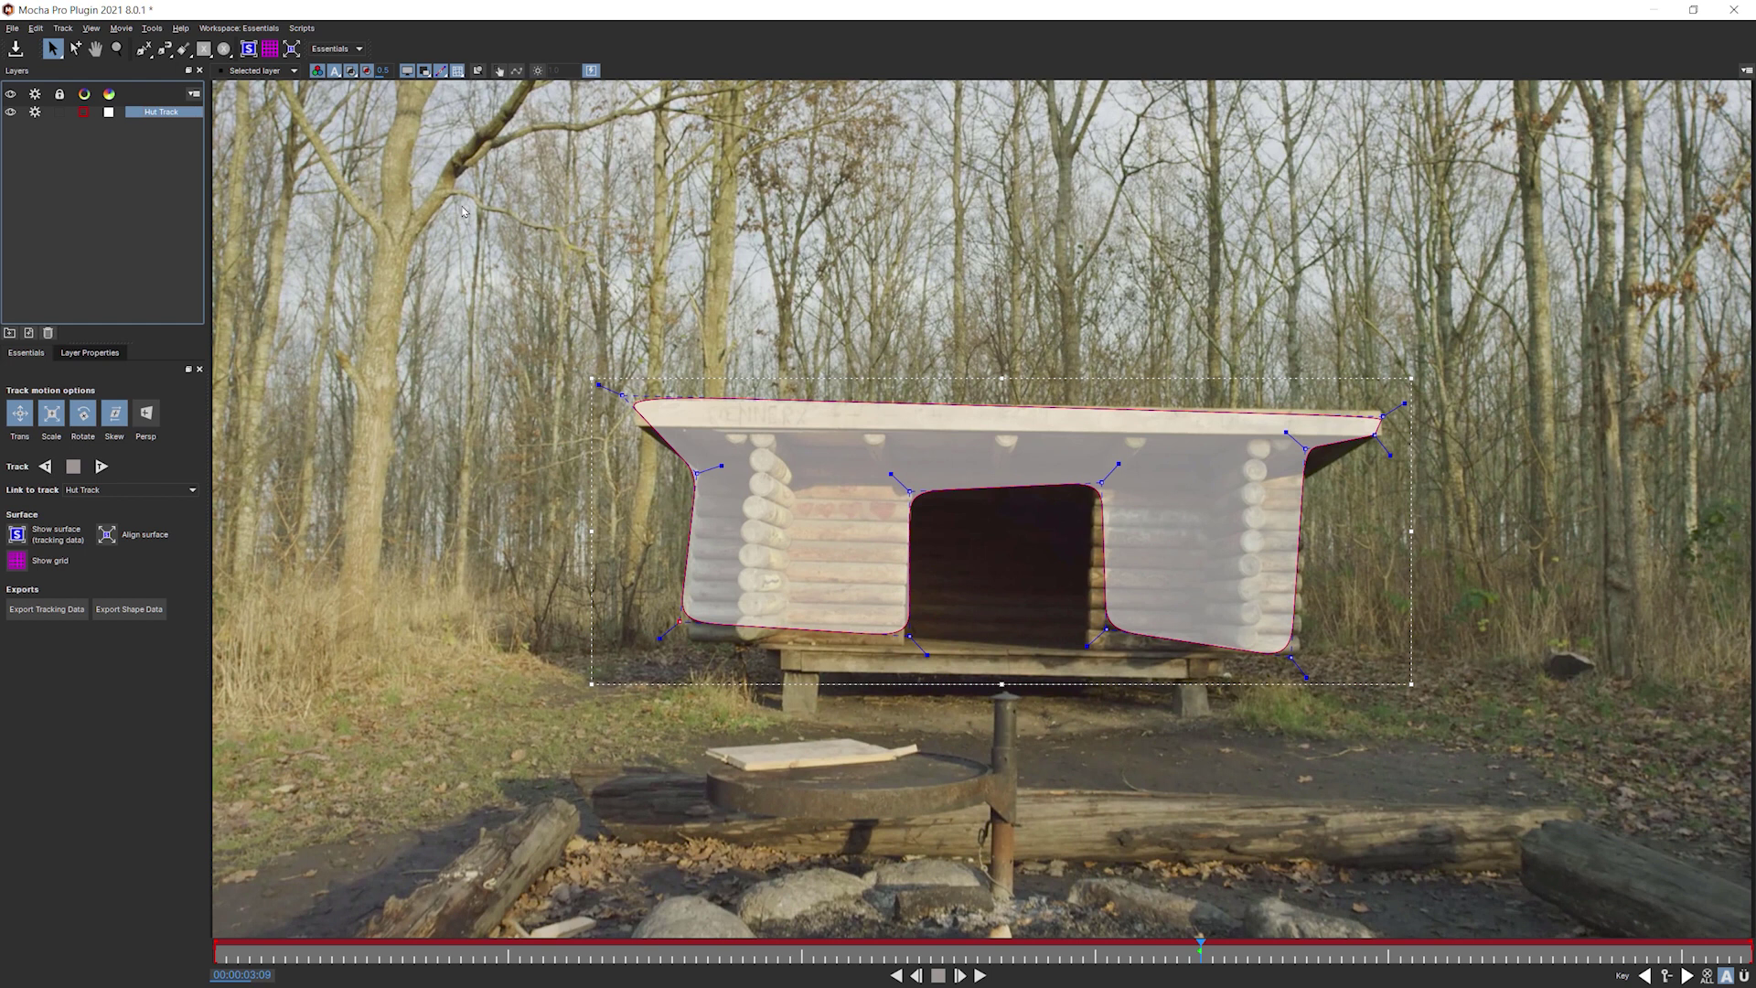
# Enable Persp motion, track Hut Track backwards and forwards, then return to frame 0.
pyautogui.click(145, 417)
pyautogui.click(42, 469)
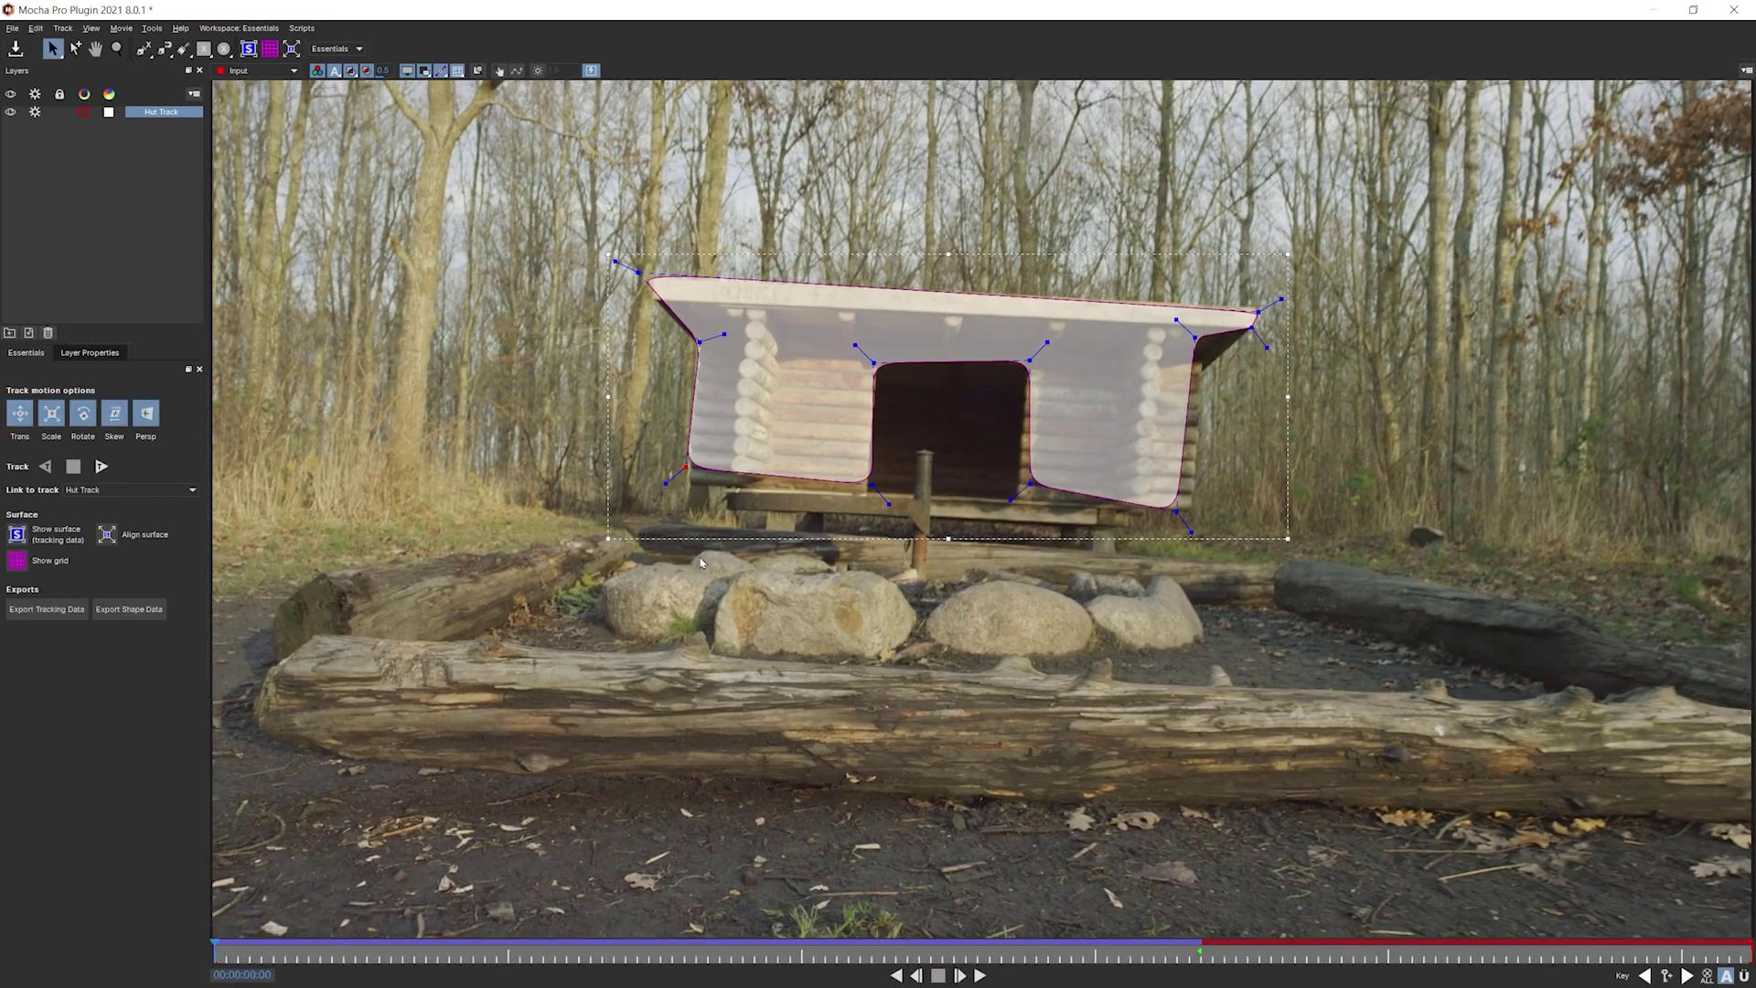
pyautogui.press('t')
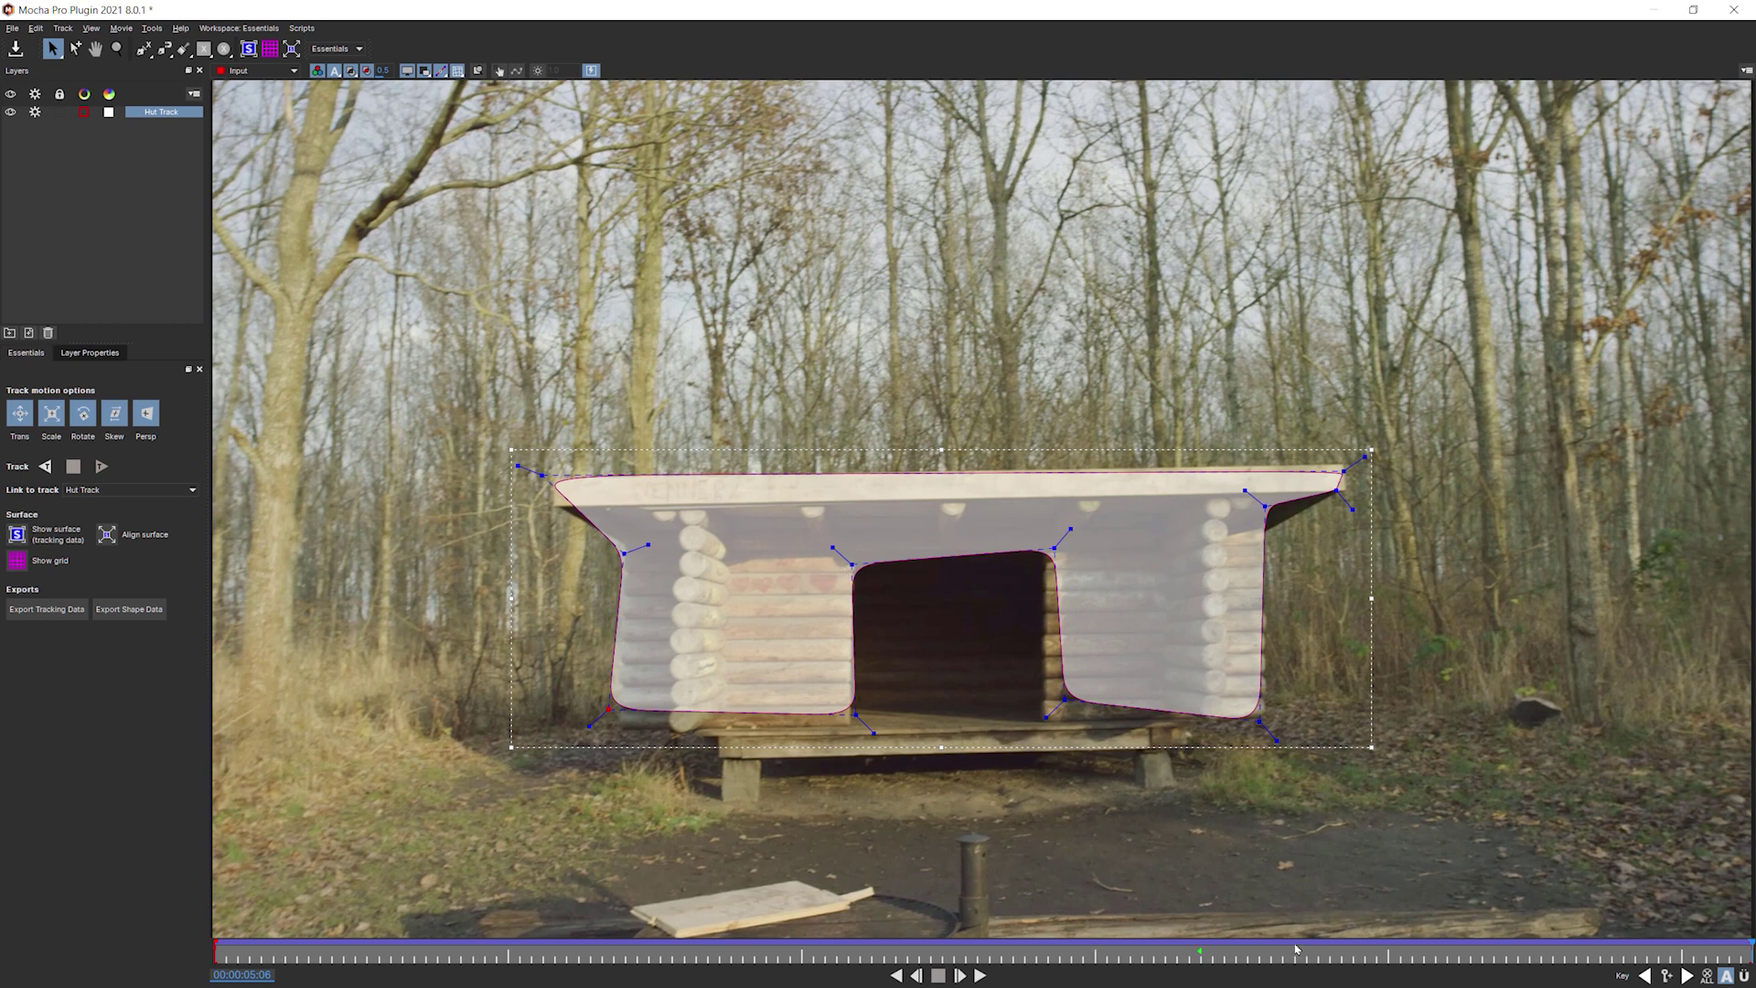
pyautogui.press('z')
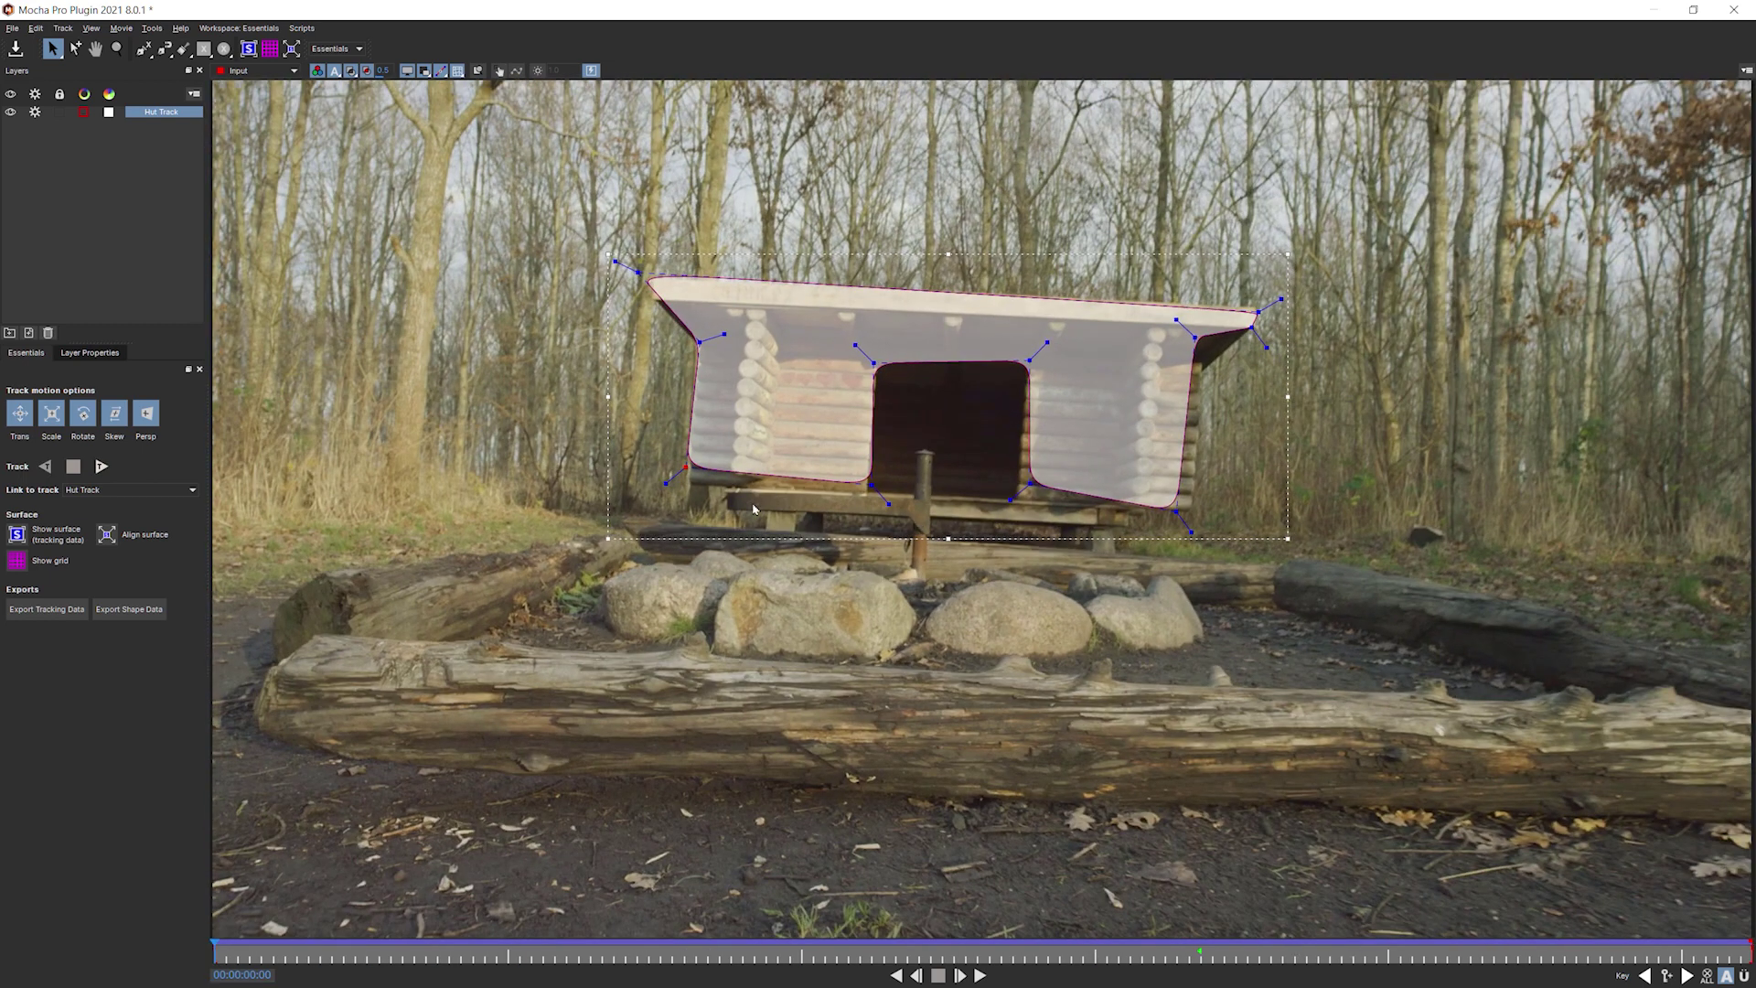
# Show the Parameters panel below the viewer.
pyautogui.rightClick(622, 54)
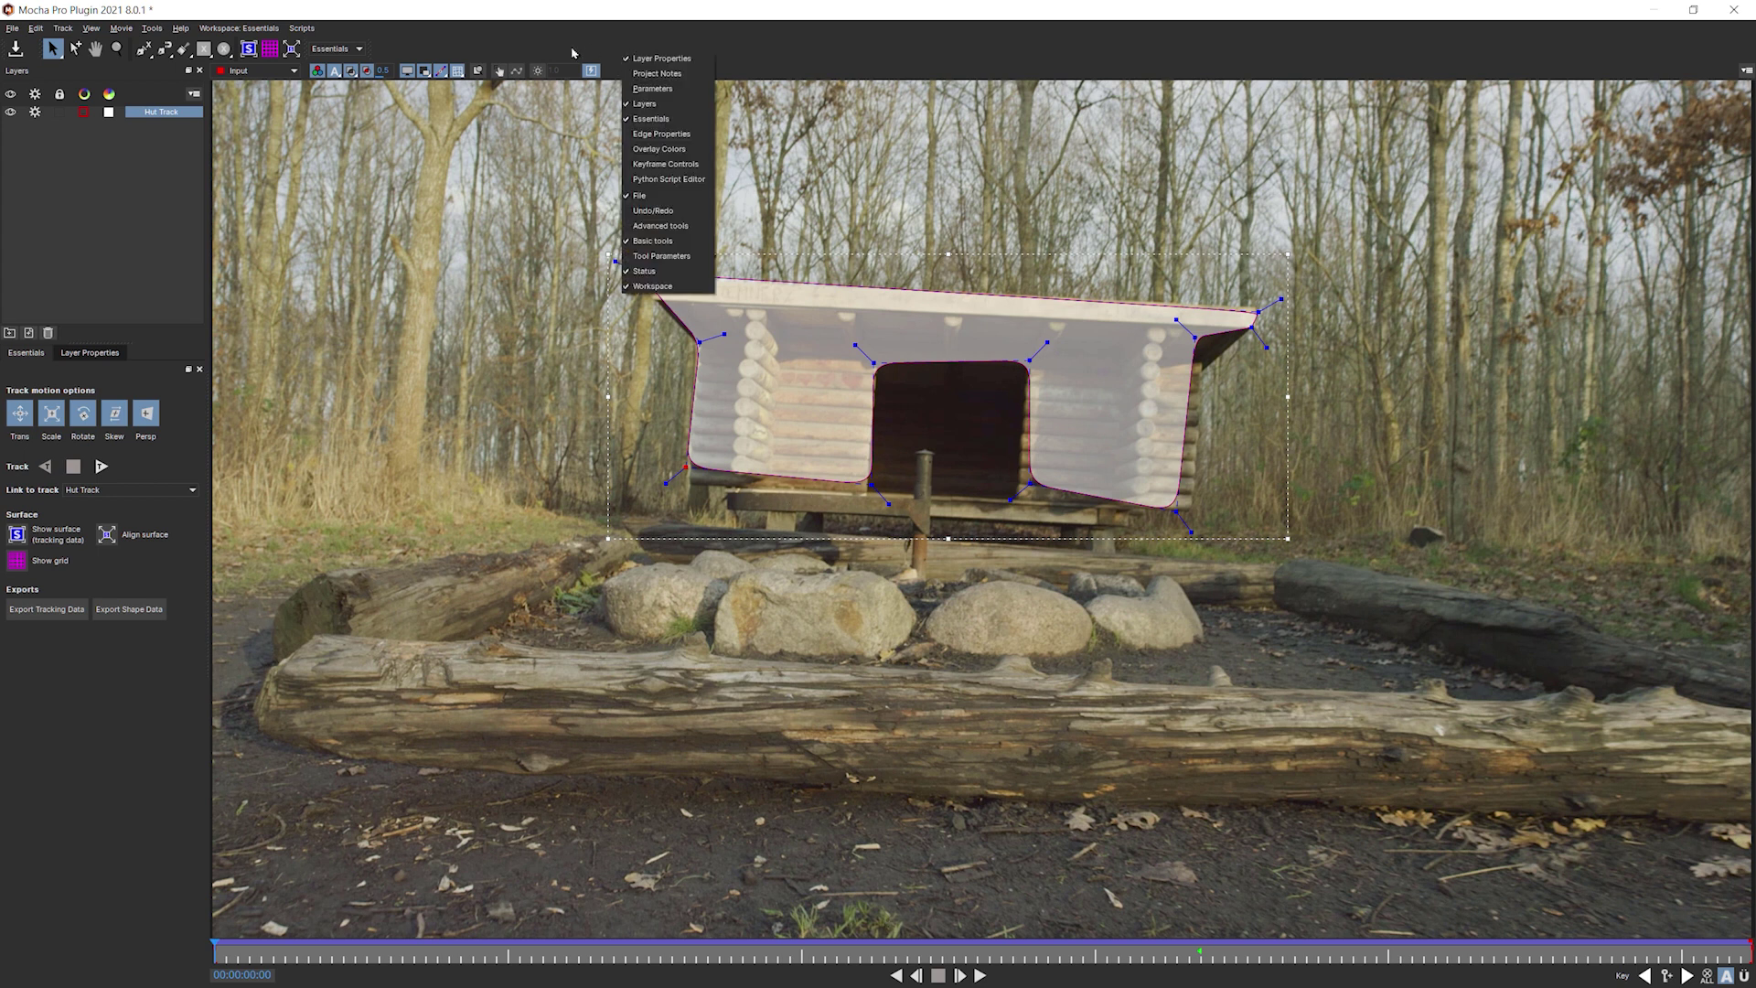
pyautogui.click(659, 89)
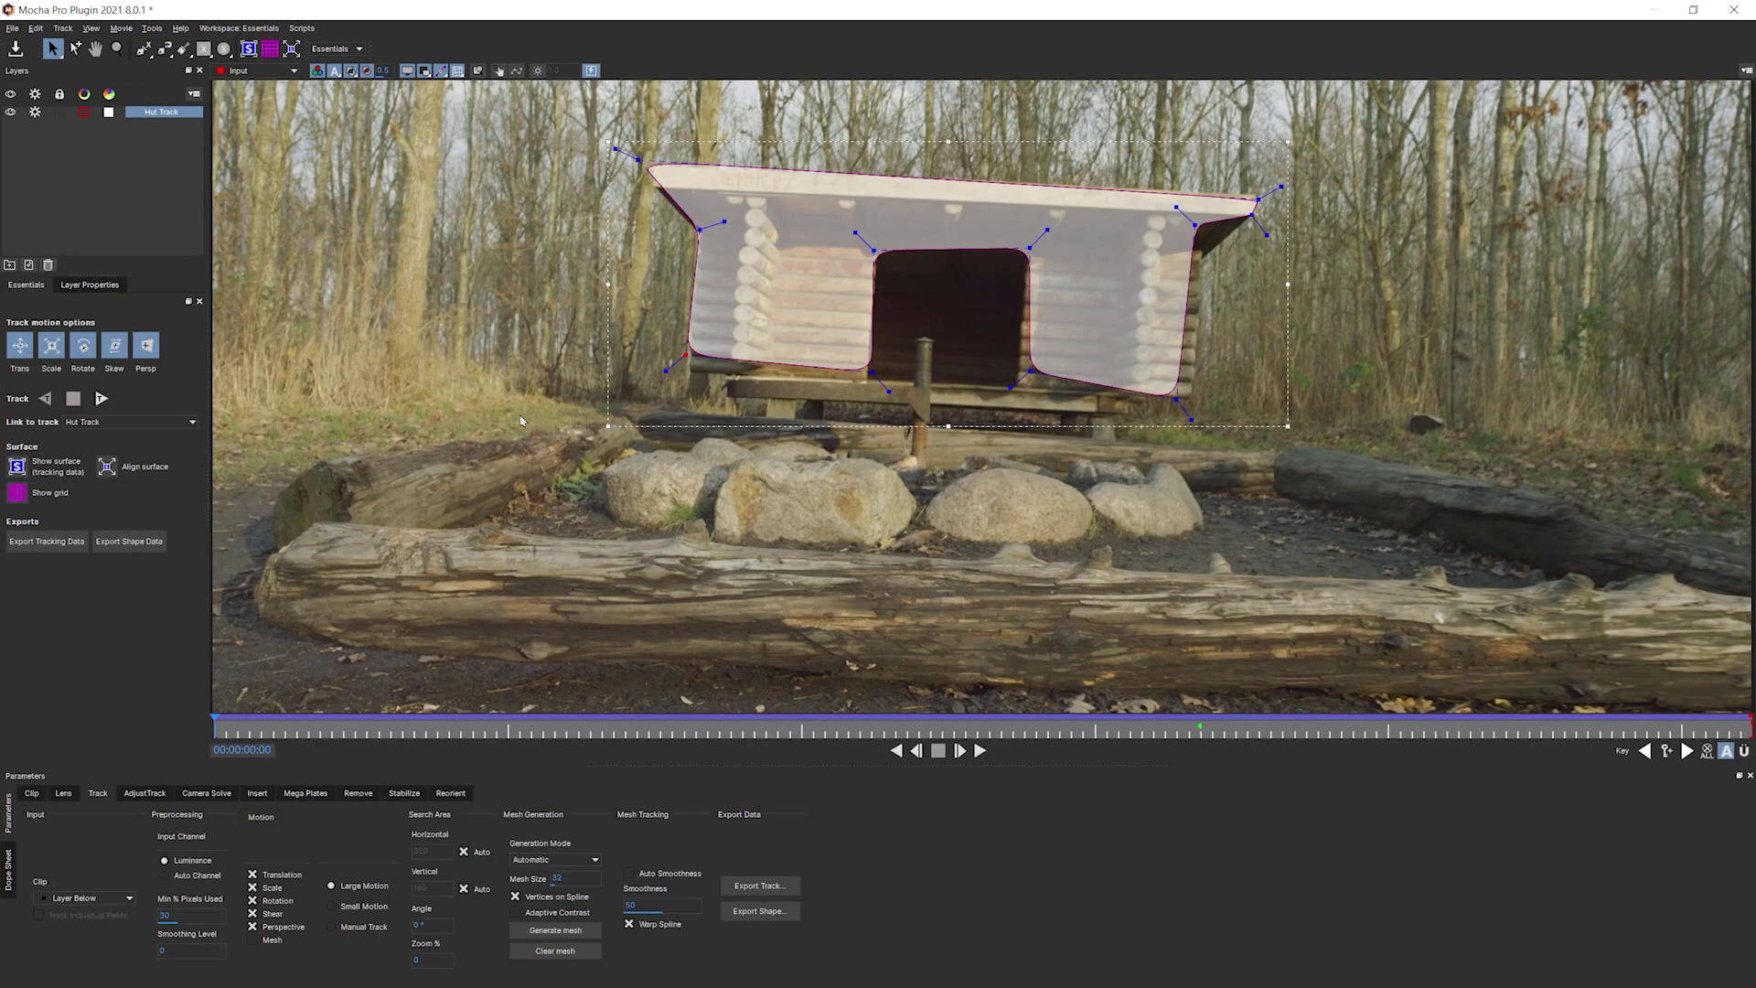
pyautogui.click(91, 29)
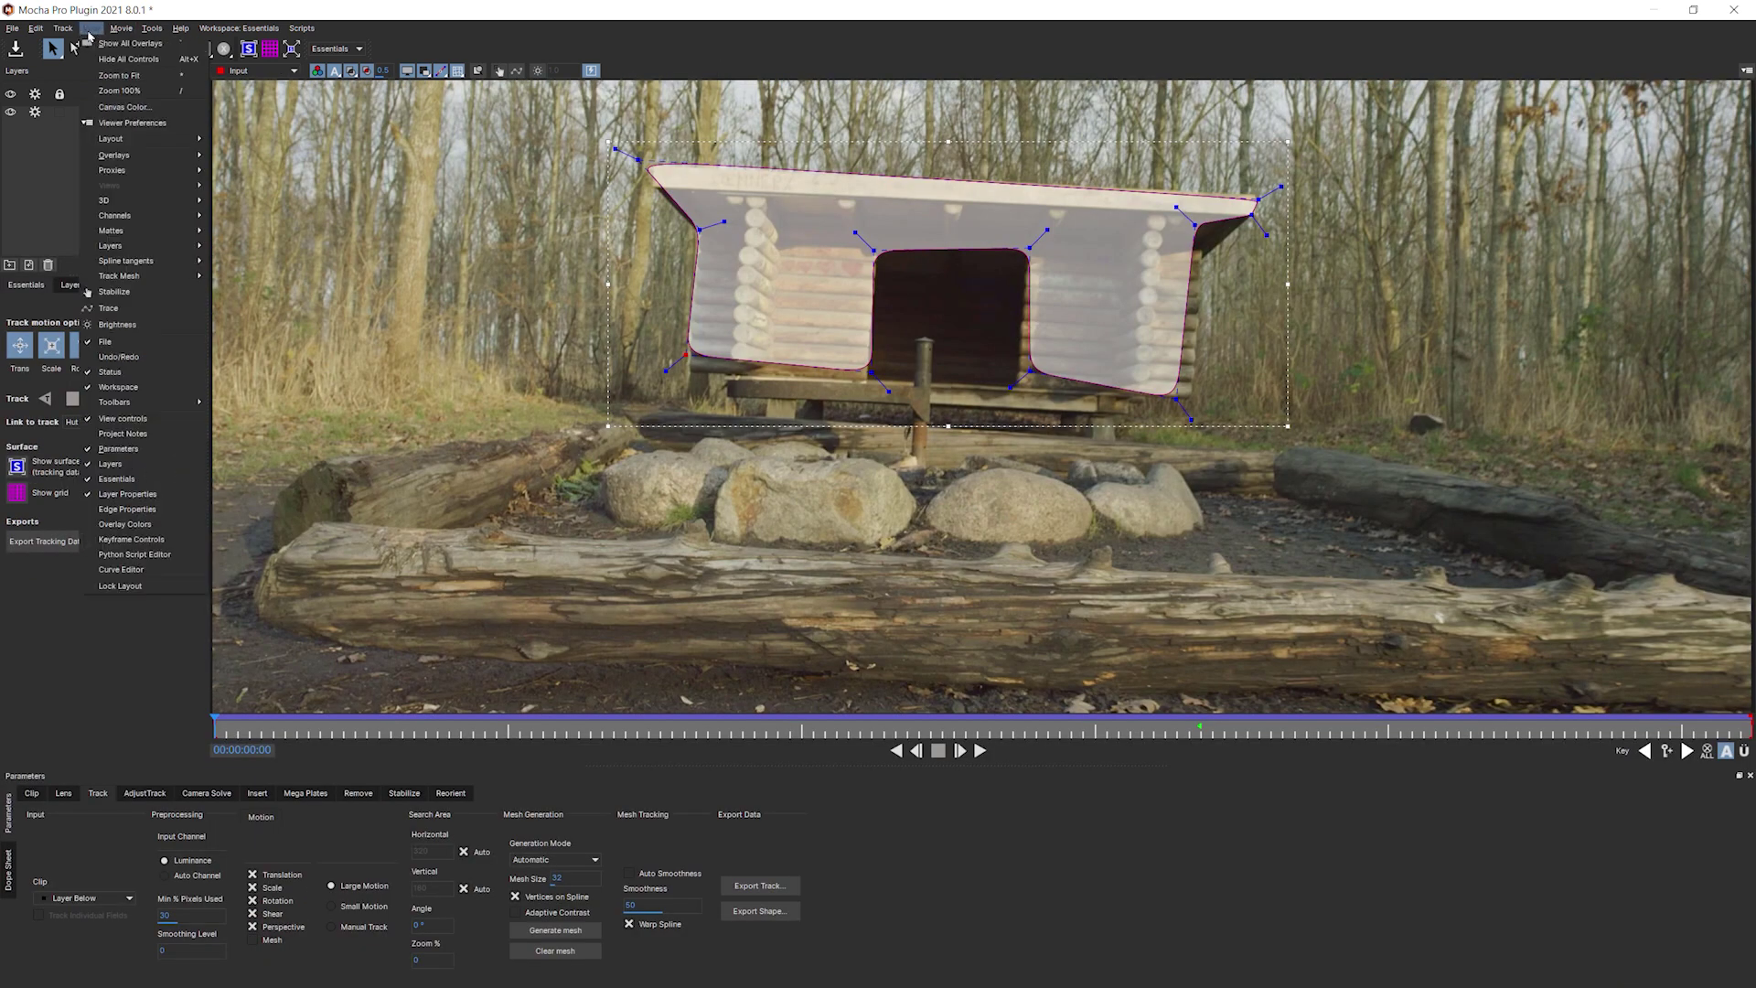
pyautogui.click(438, 37)
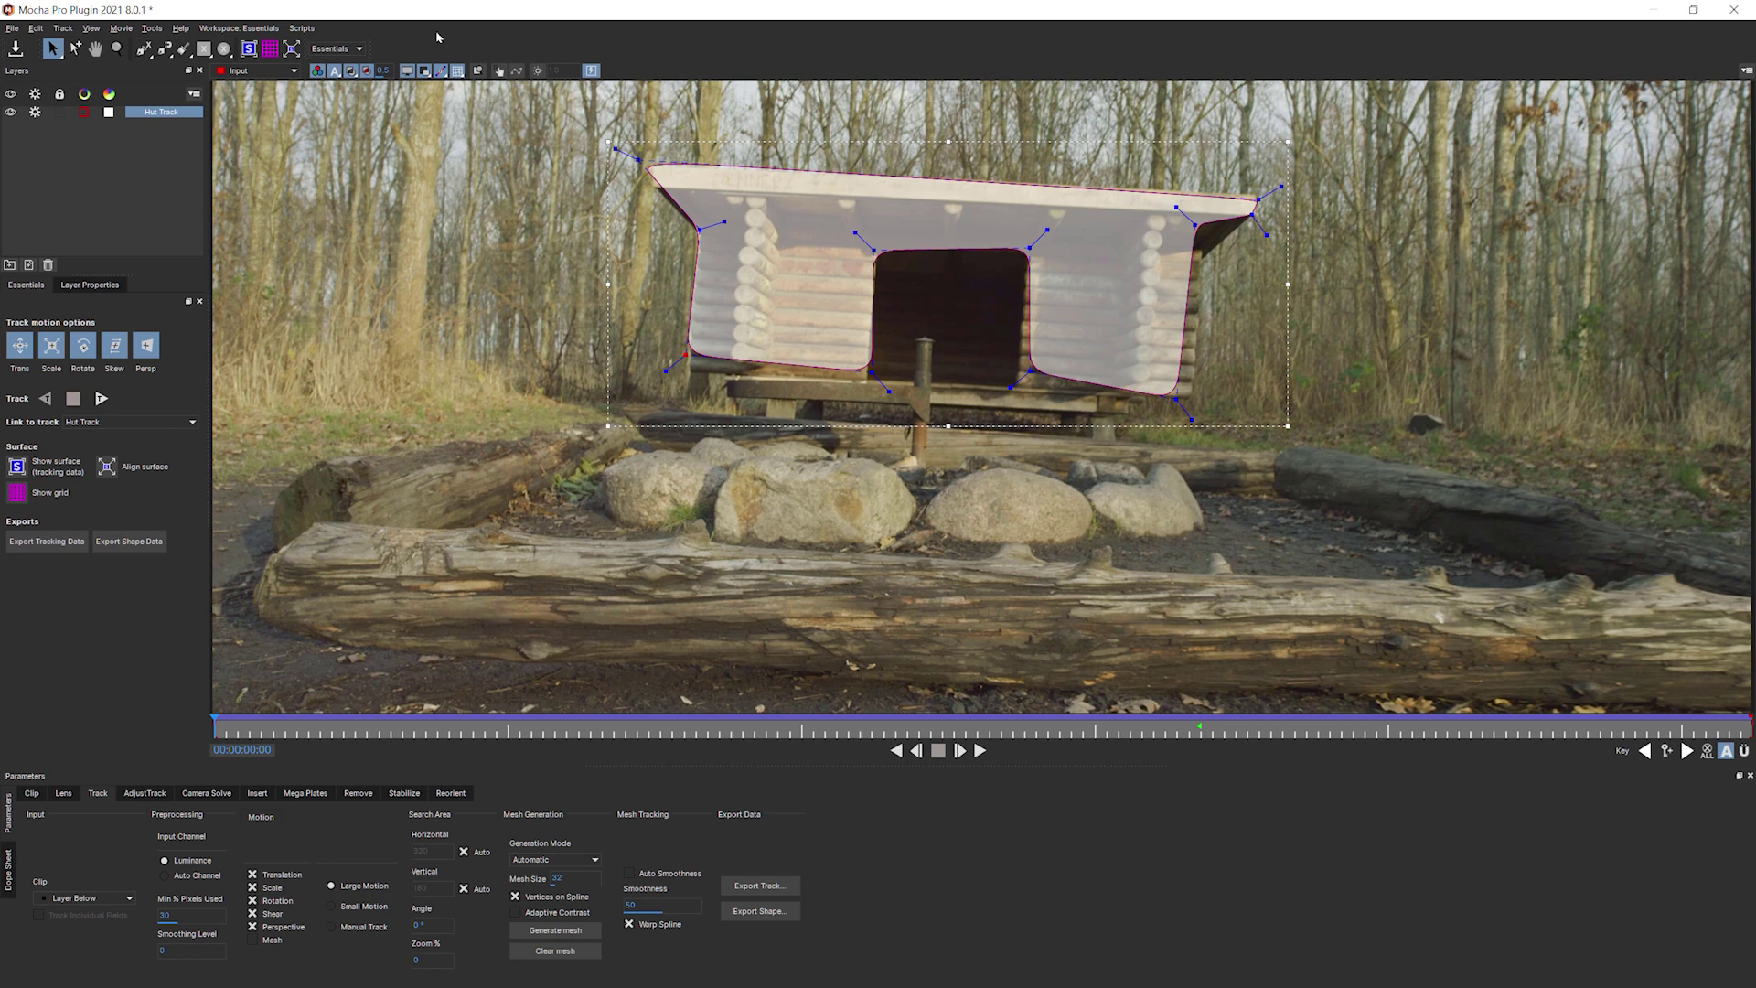
# Save the current workspace as a custom layout named 'Ben Stabilize'.
pyautogui.click(245, 31)
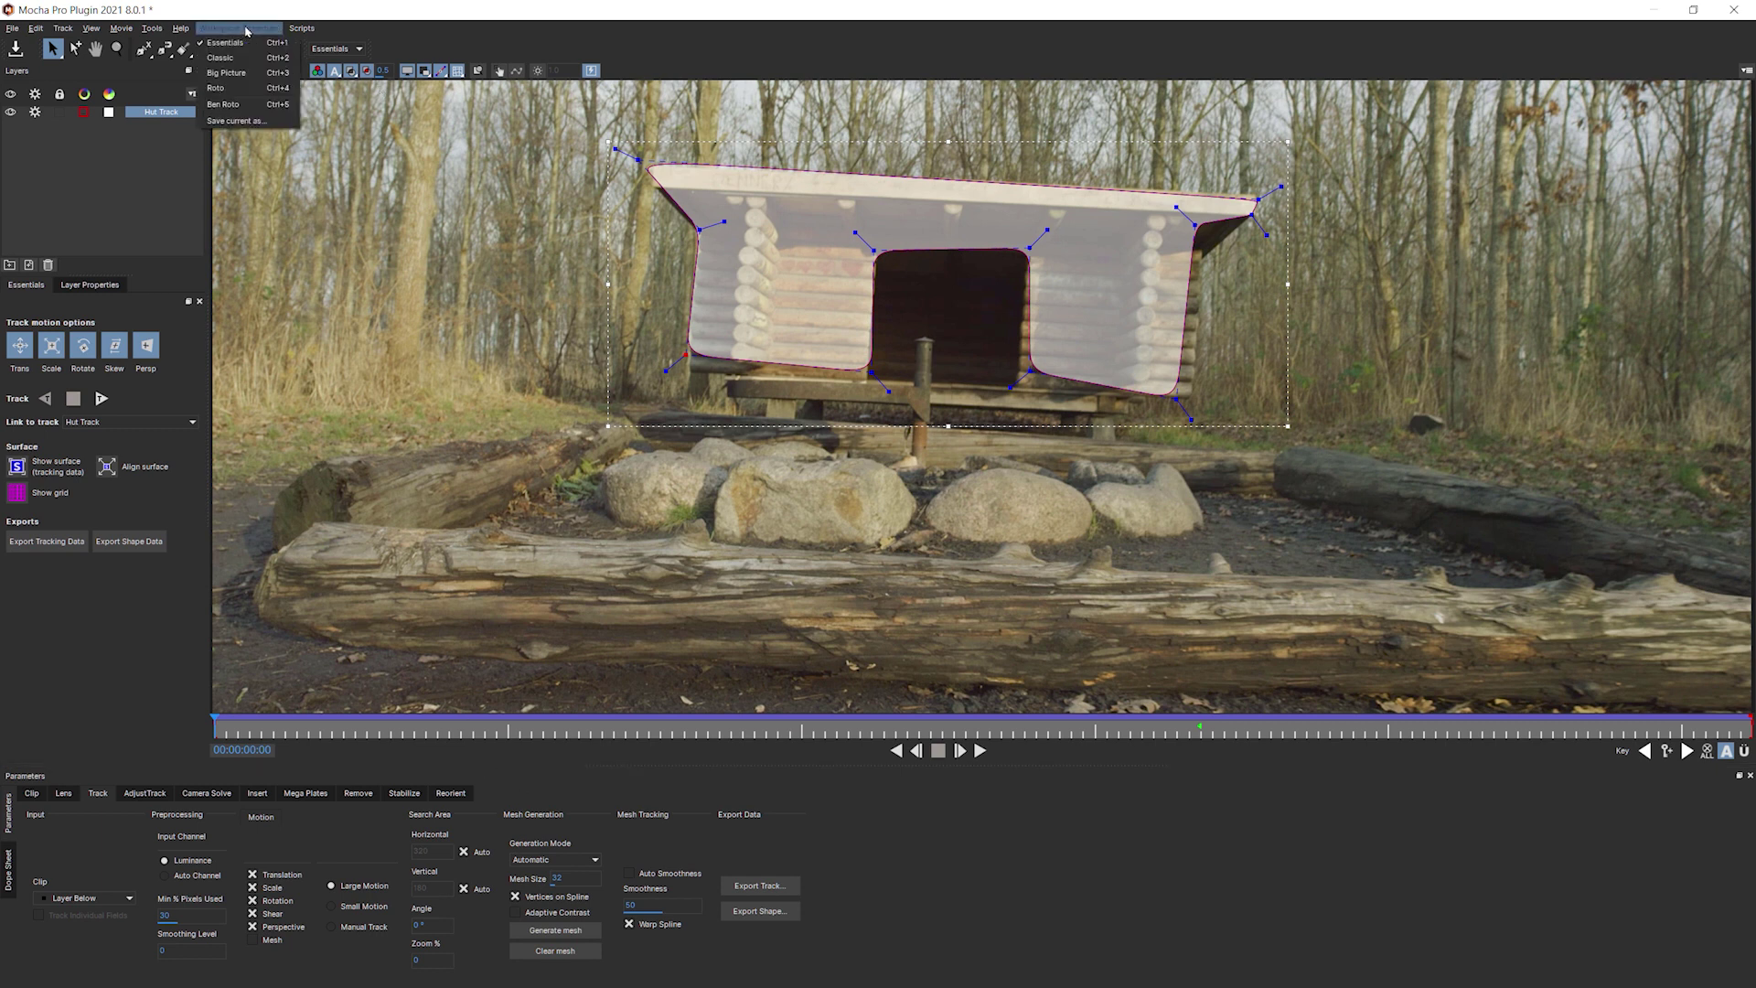
pyautogui.click(276, 123)
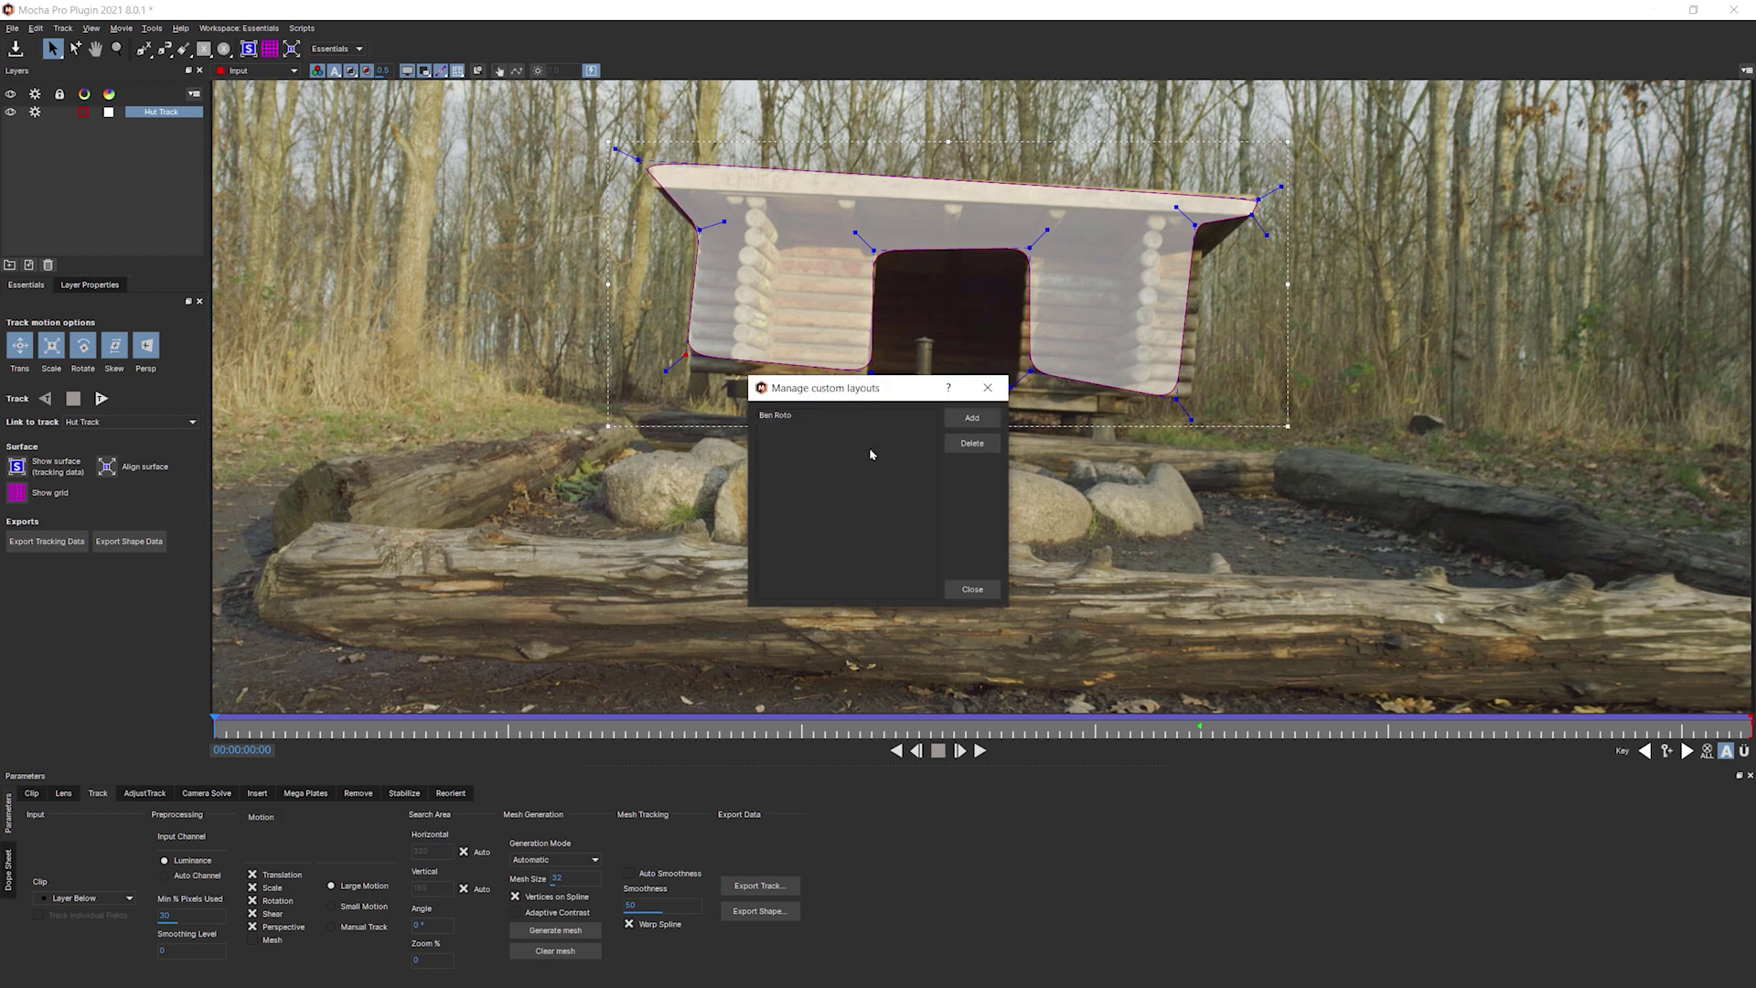
pyautogui.write('Ben Stabilize')
pyautogui.click(973, 589)
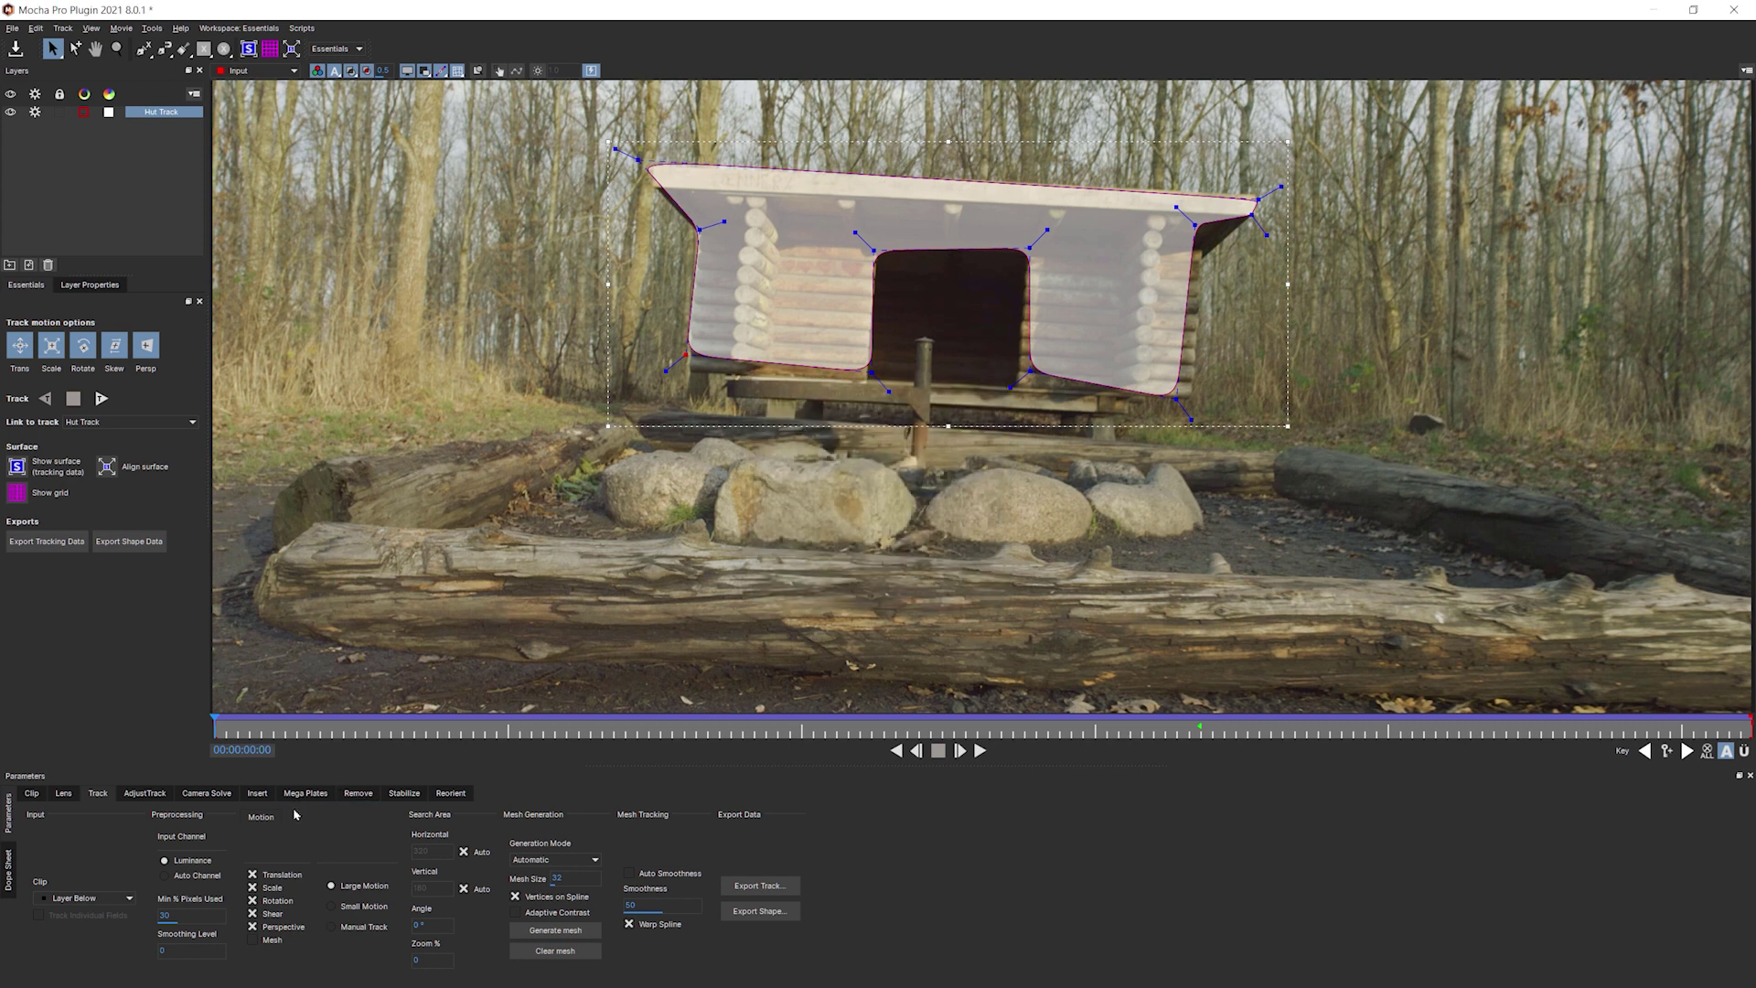
pyautogui.click(401, 796)
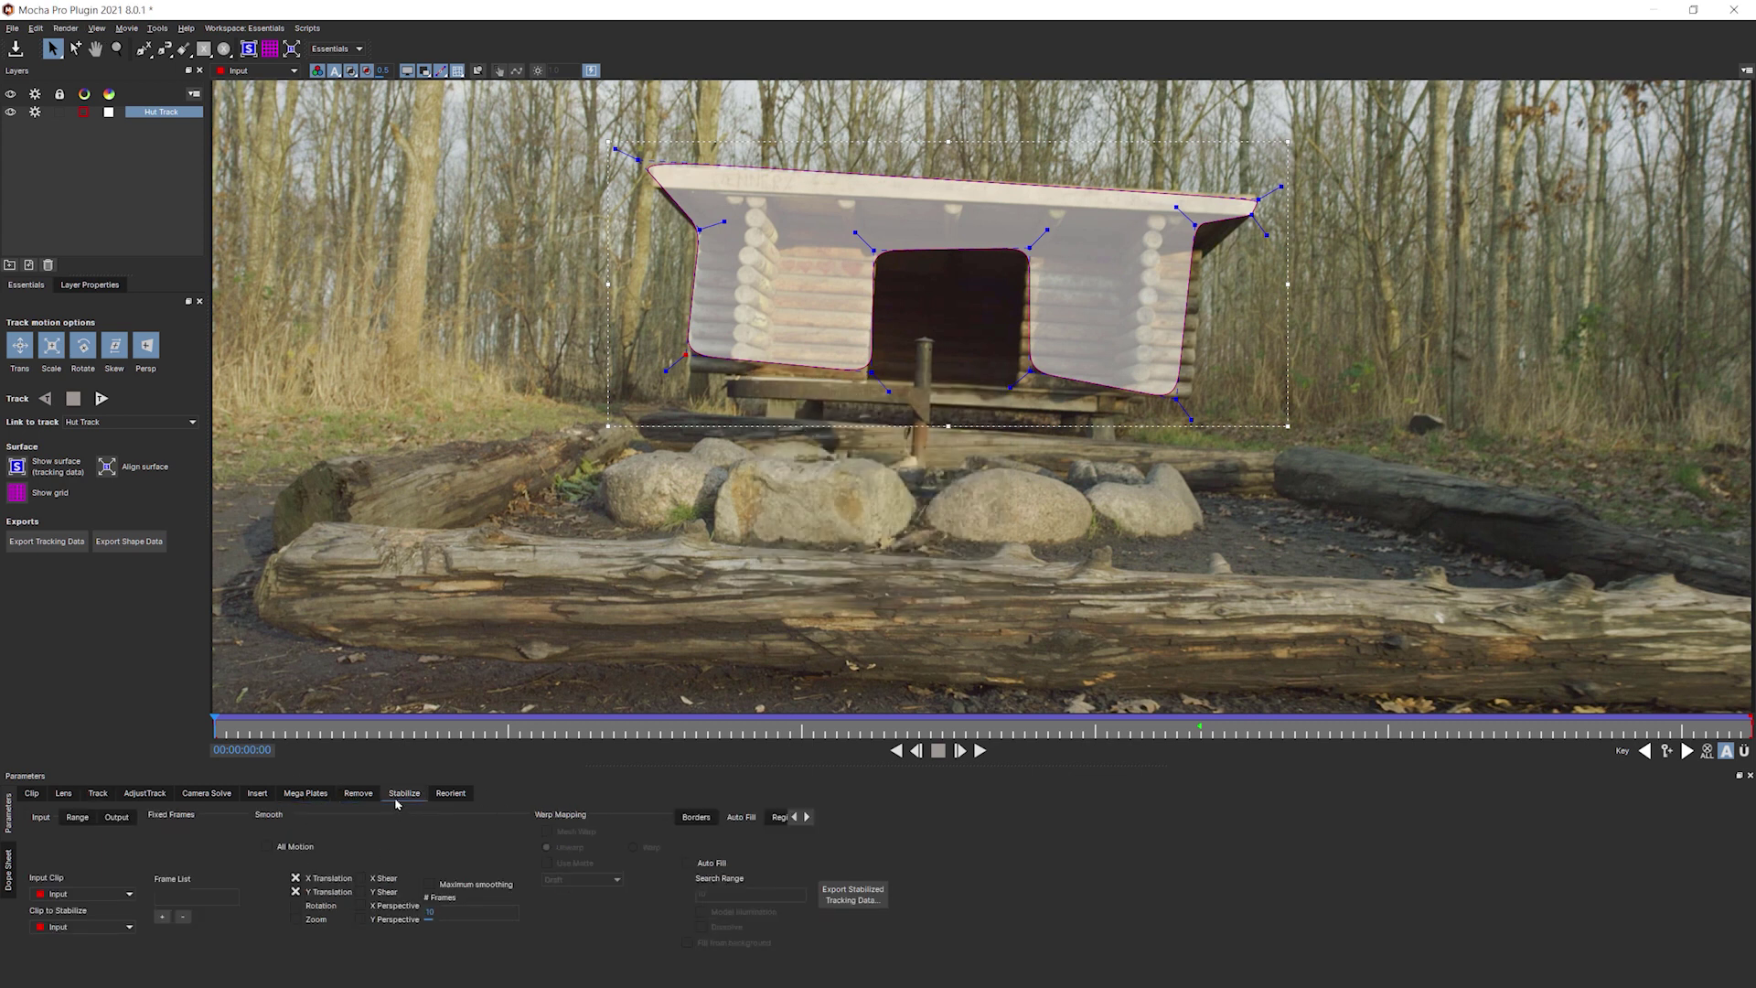
pyautogui.click(286, 851)
pyautogui.click(430, 884)
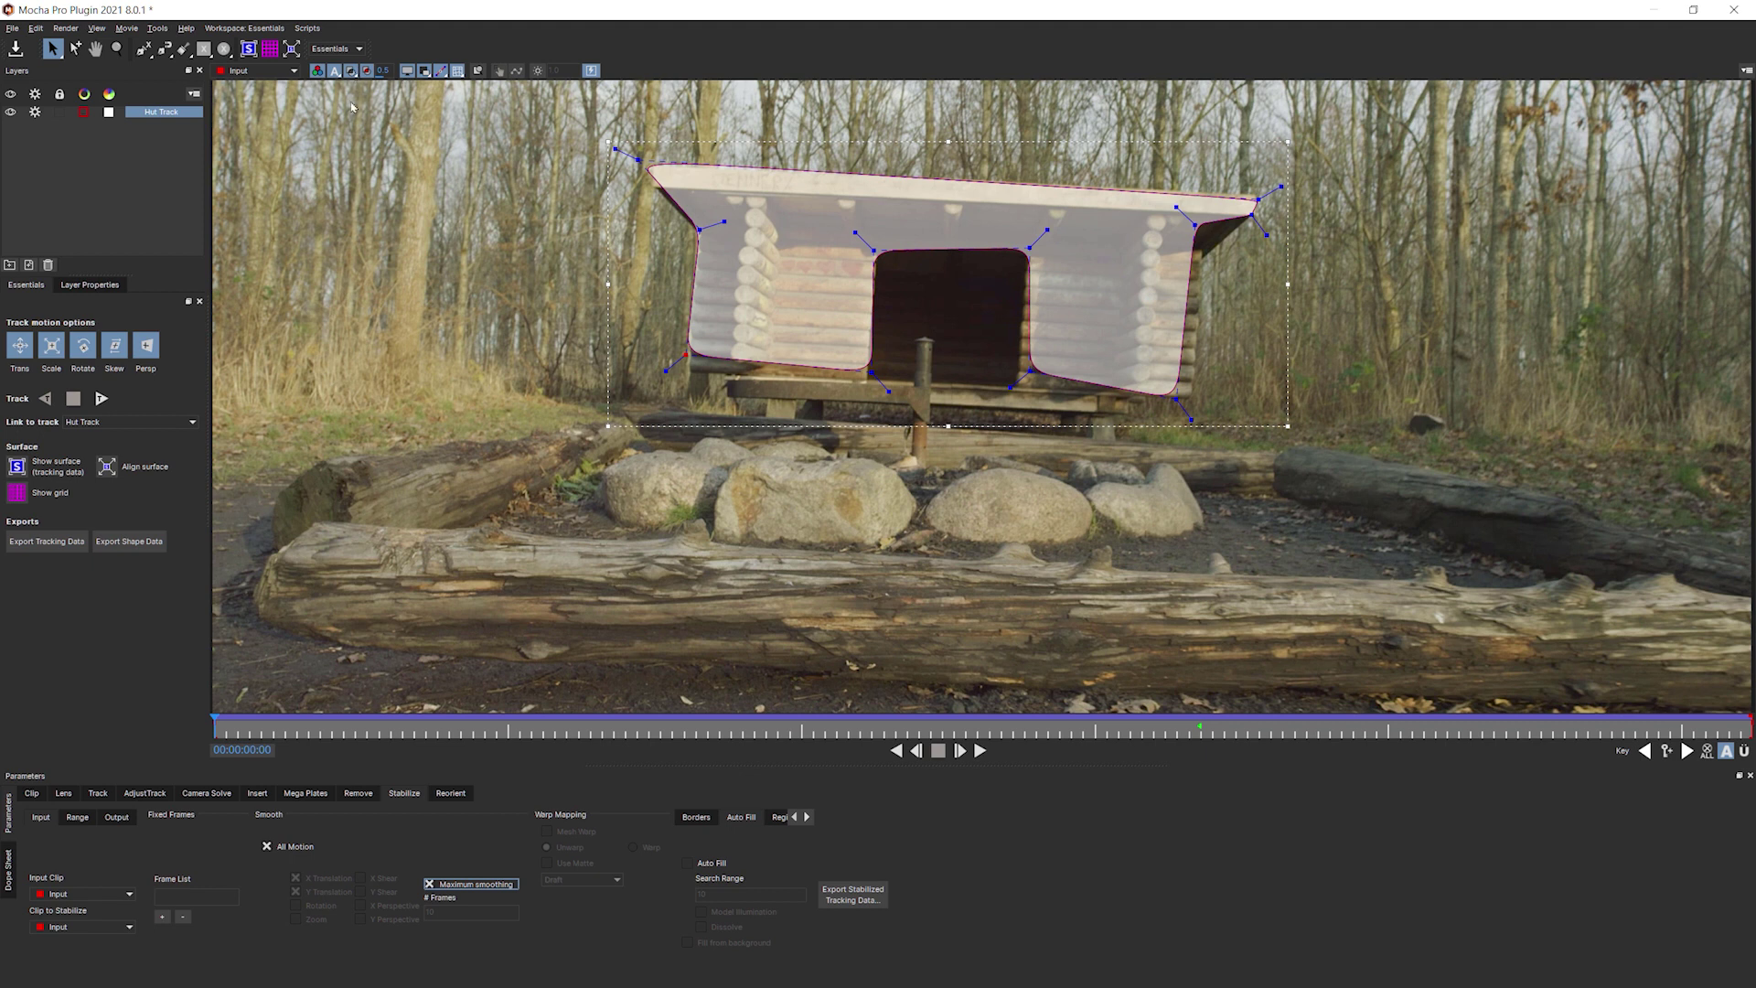
pyautogui.click(352, 73)
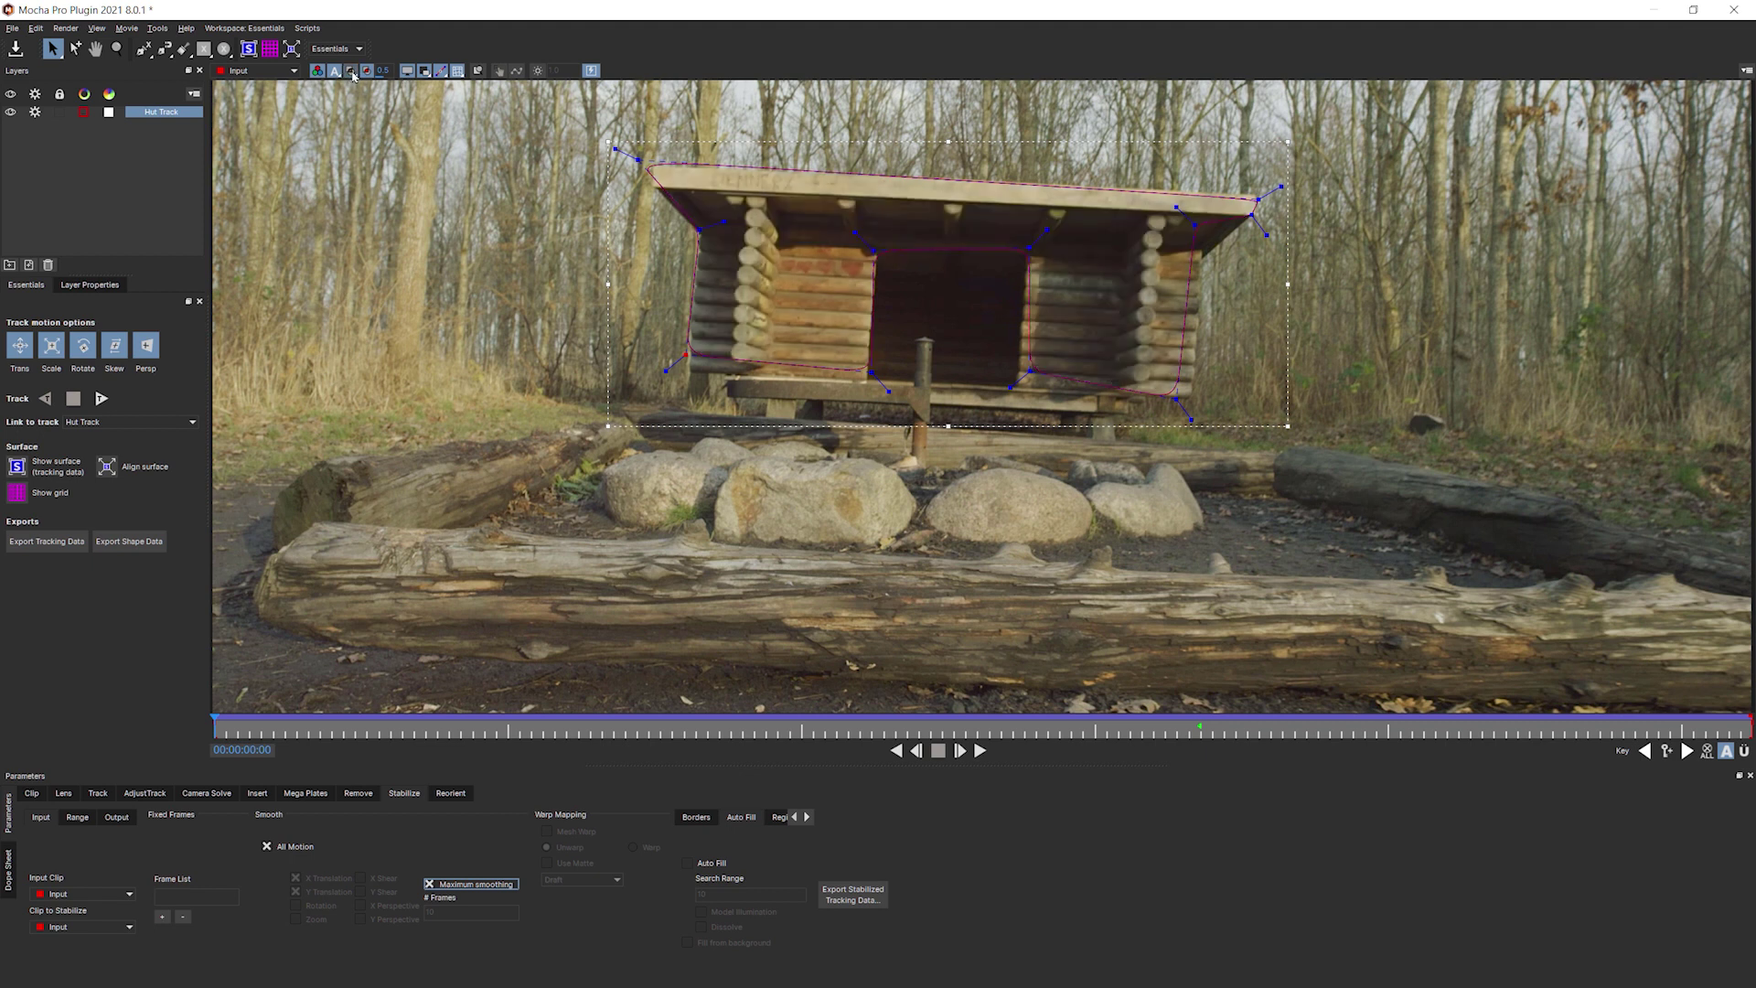
pyautogui.click(407, 73)
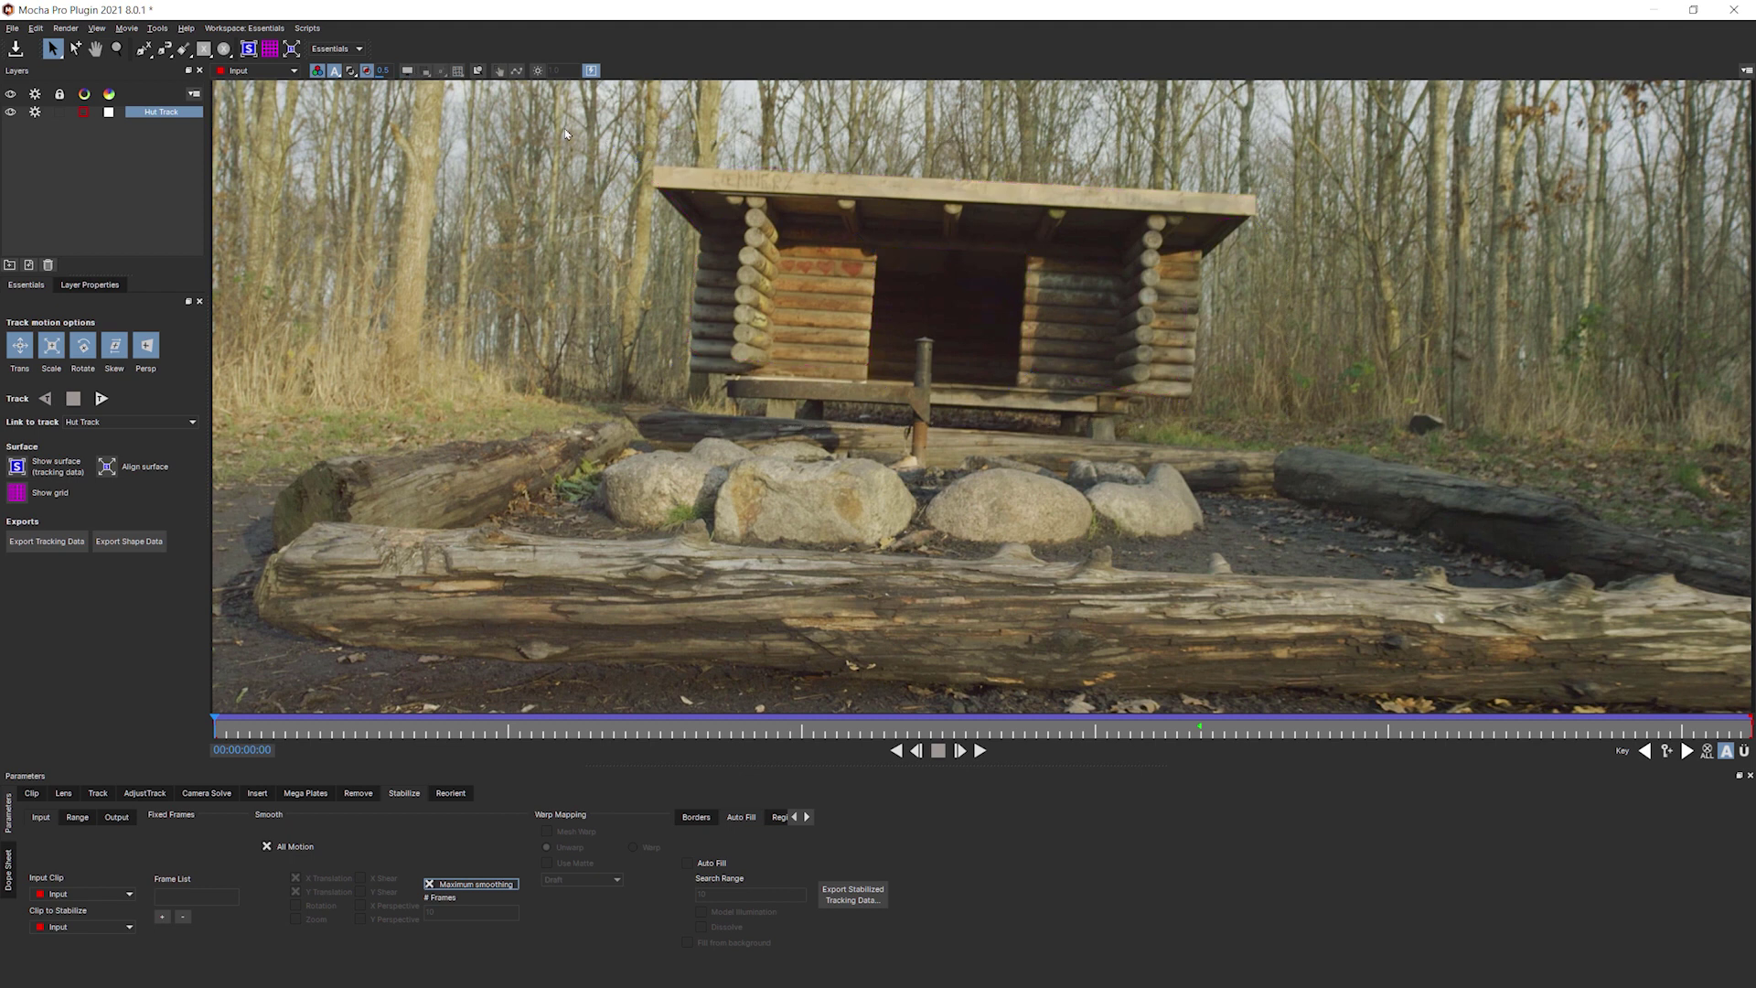
pyautogui.click(980, 750)
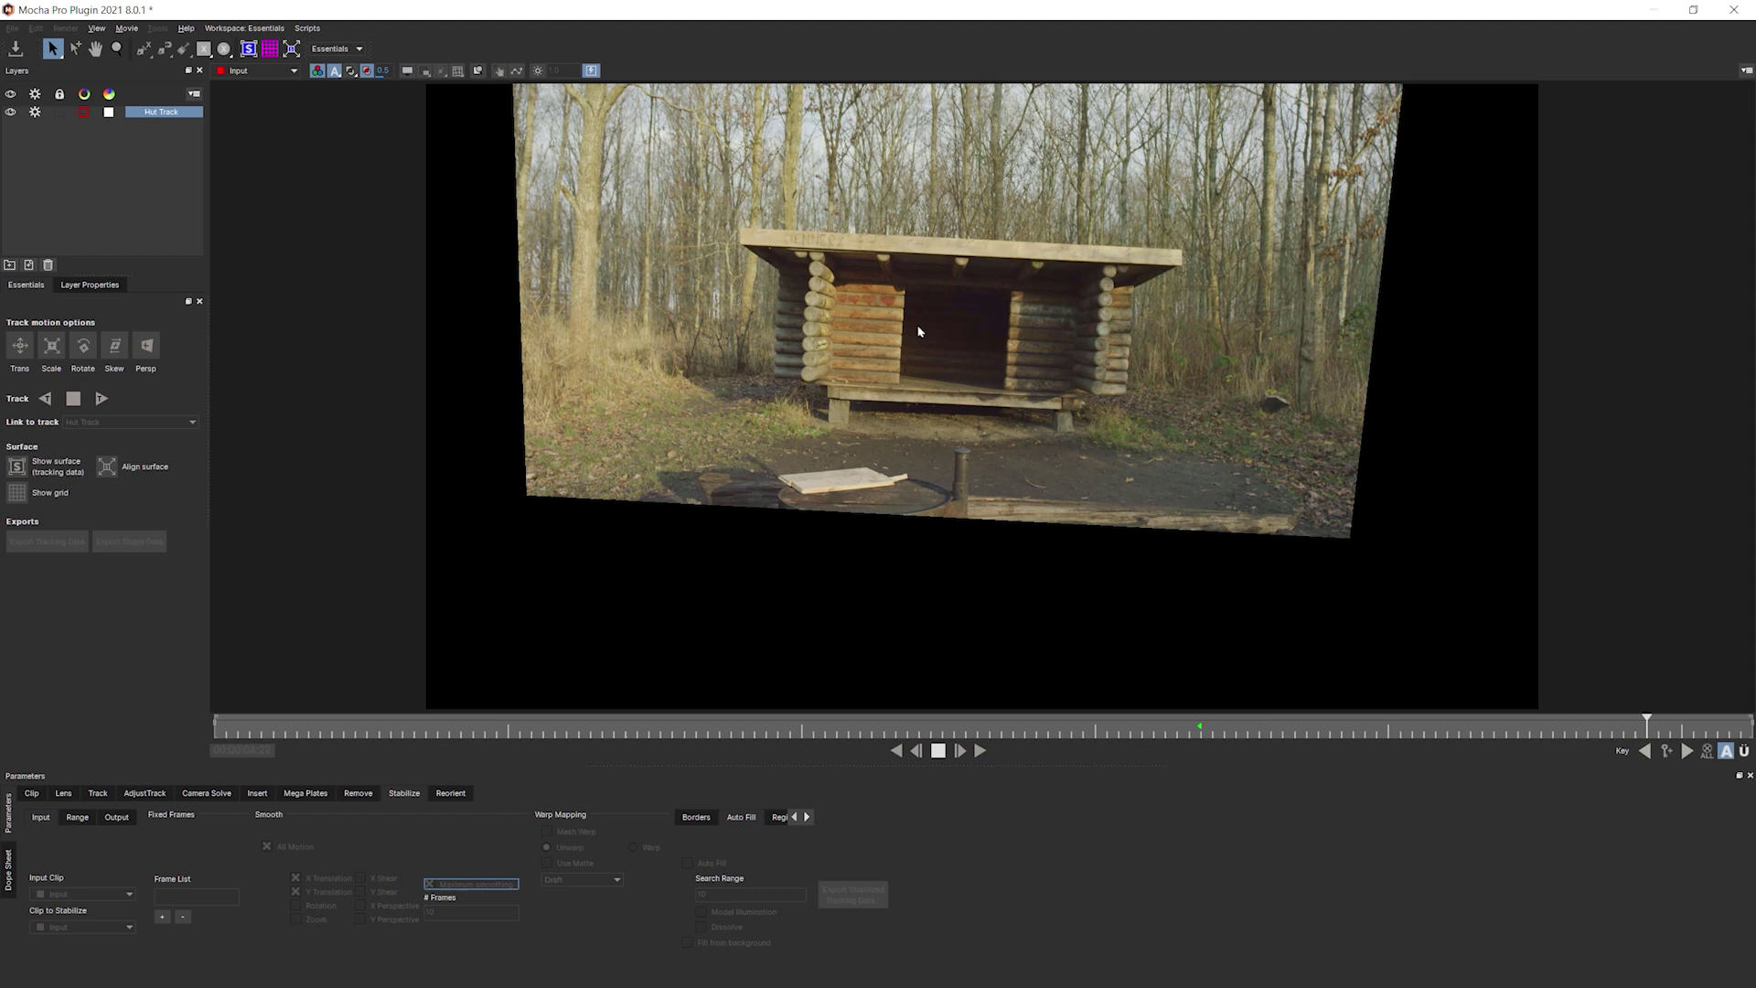
pyautogui.click(937, 750)
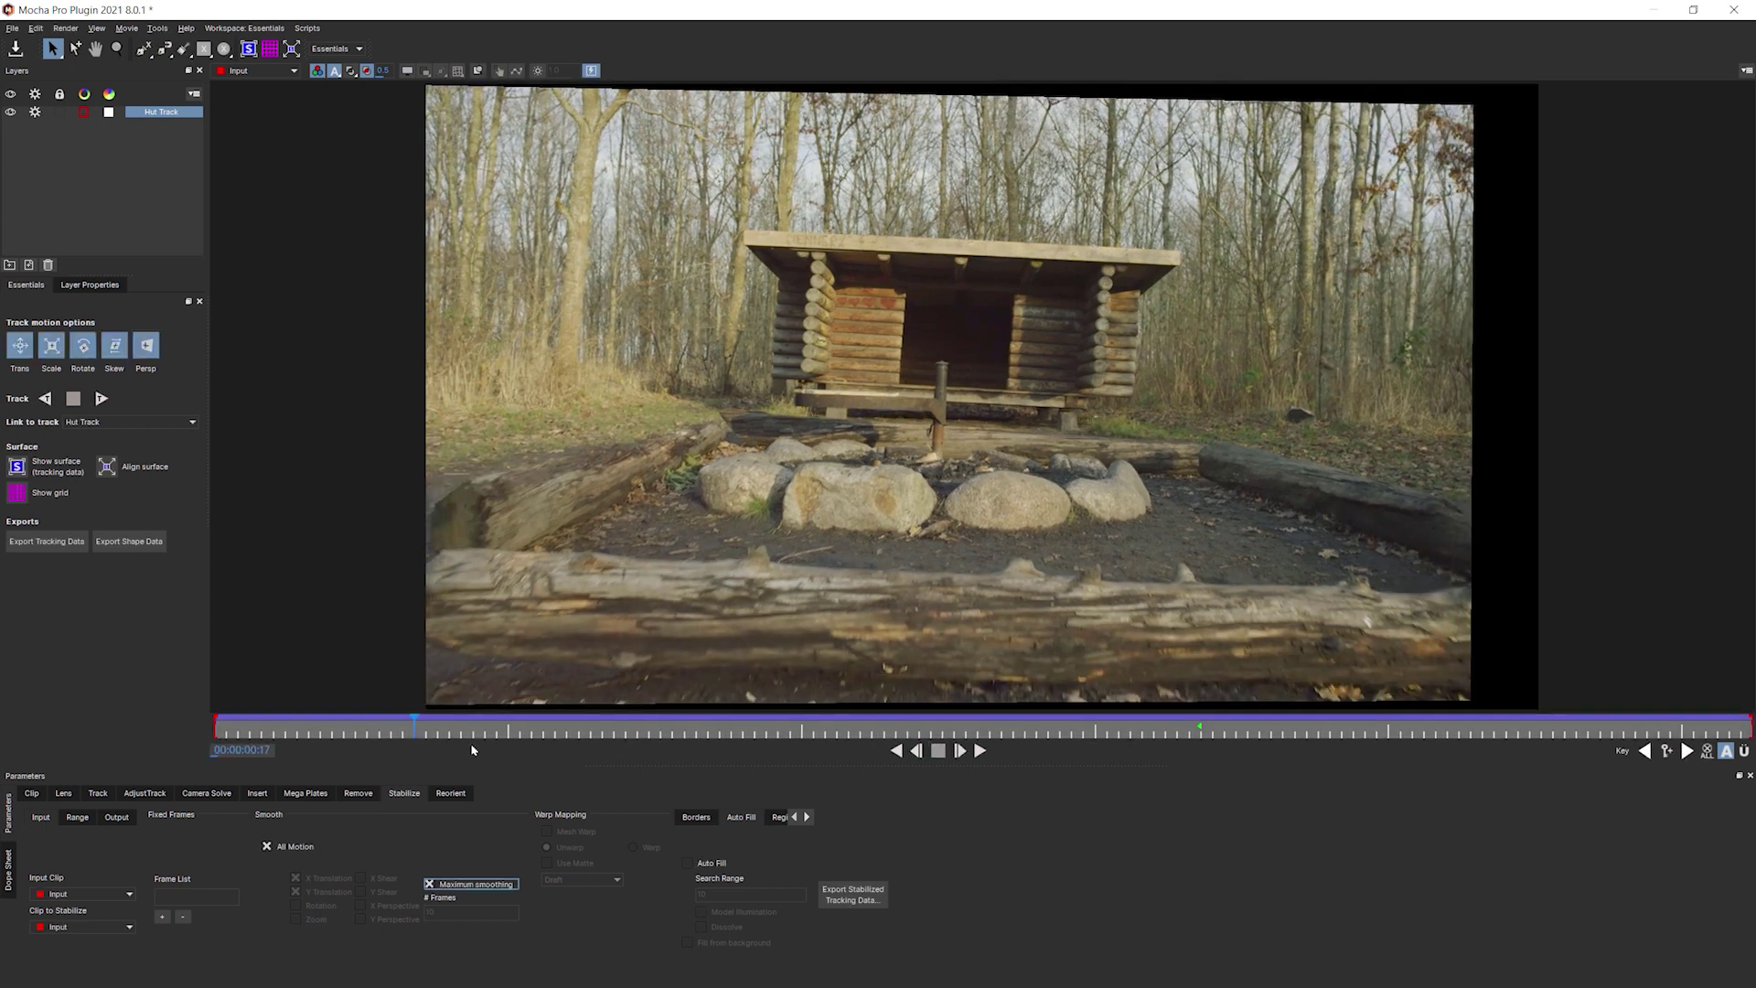
pyautogui.moveTo(407, 724); pyautogui.dragTo(821, 222)
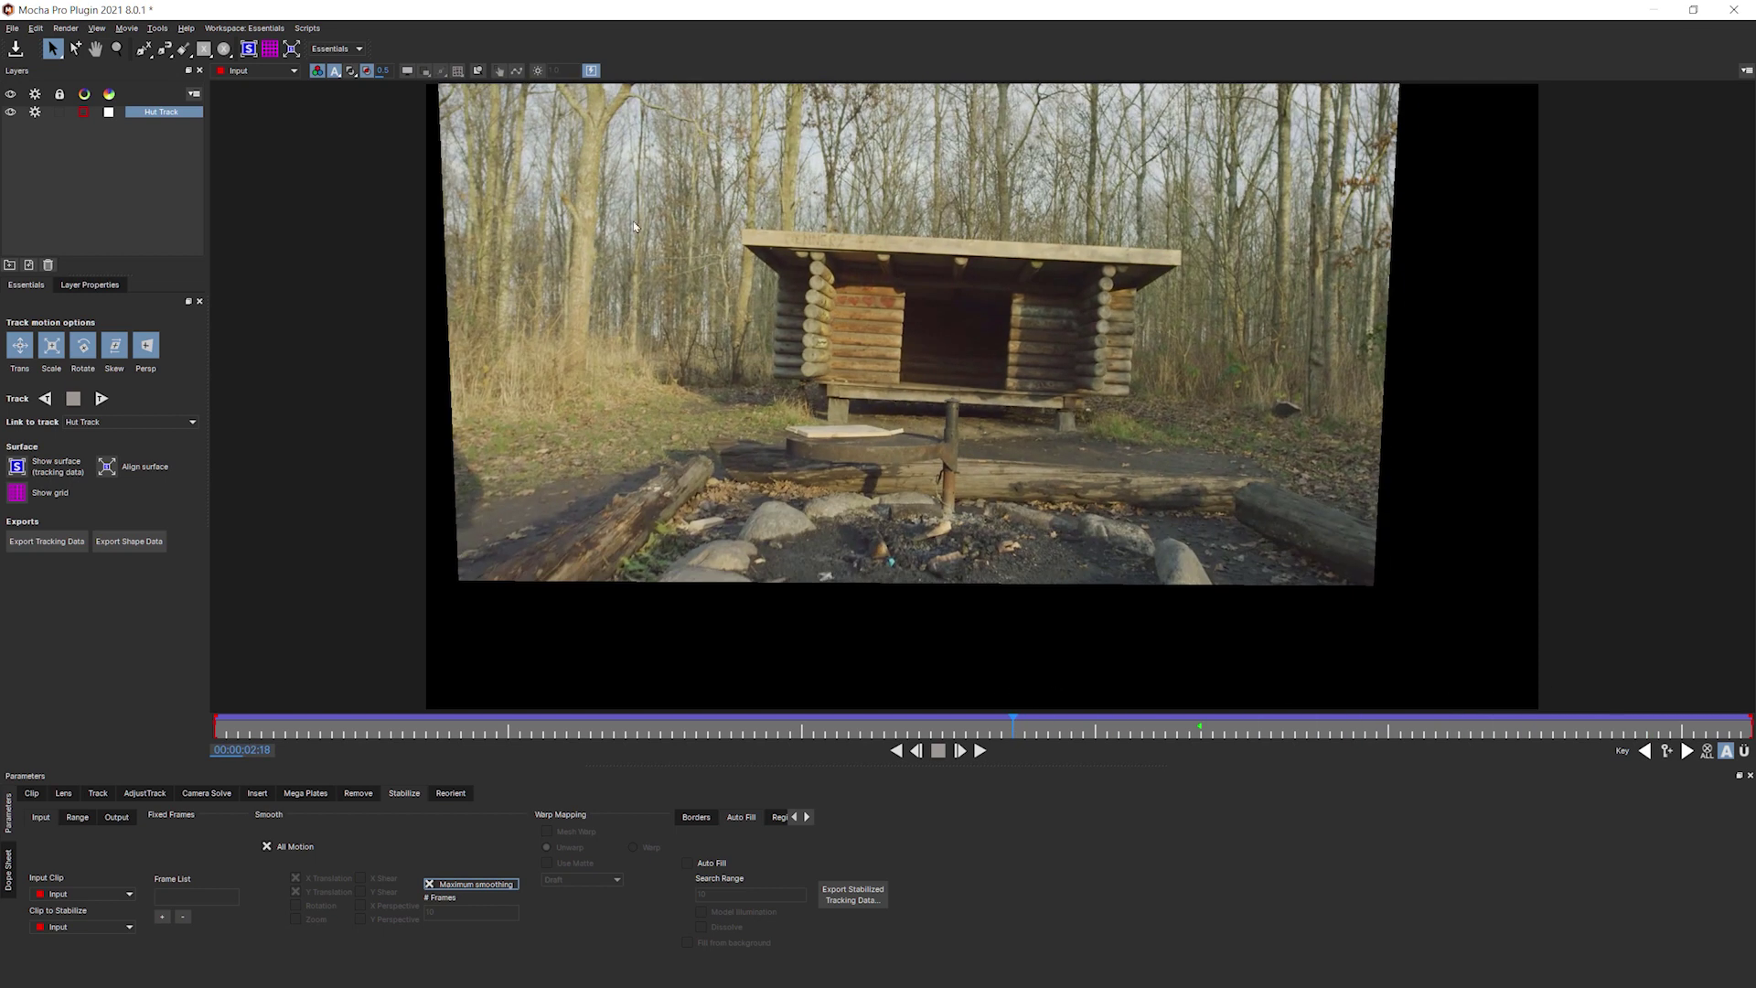
pyautogui.moveTo(1011, 726); pyautogui.dragTo(214, 727)
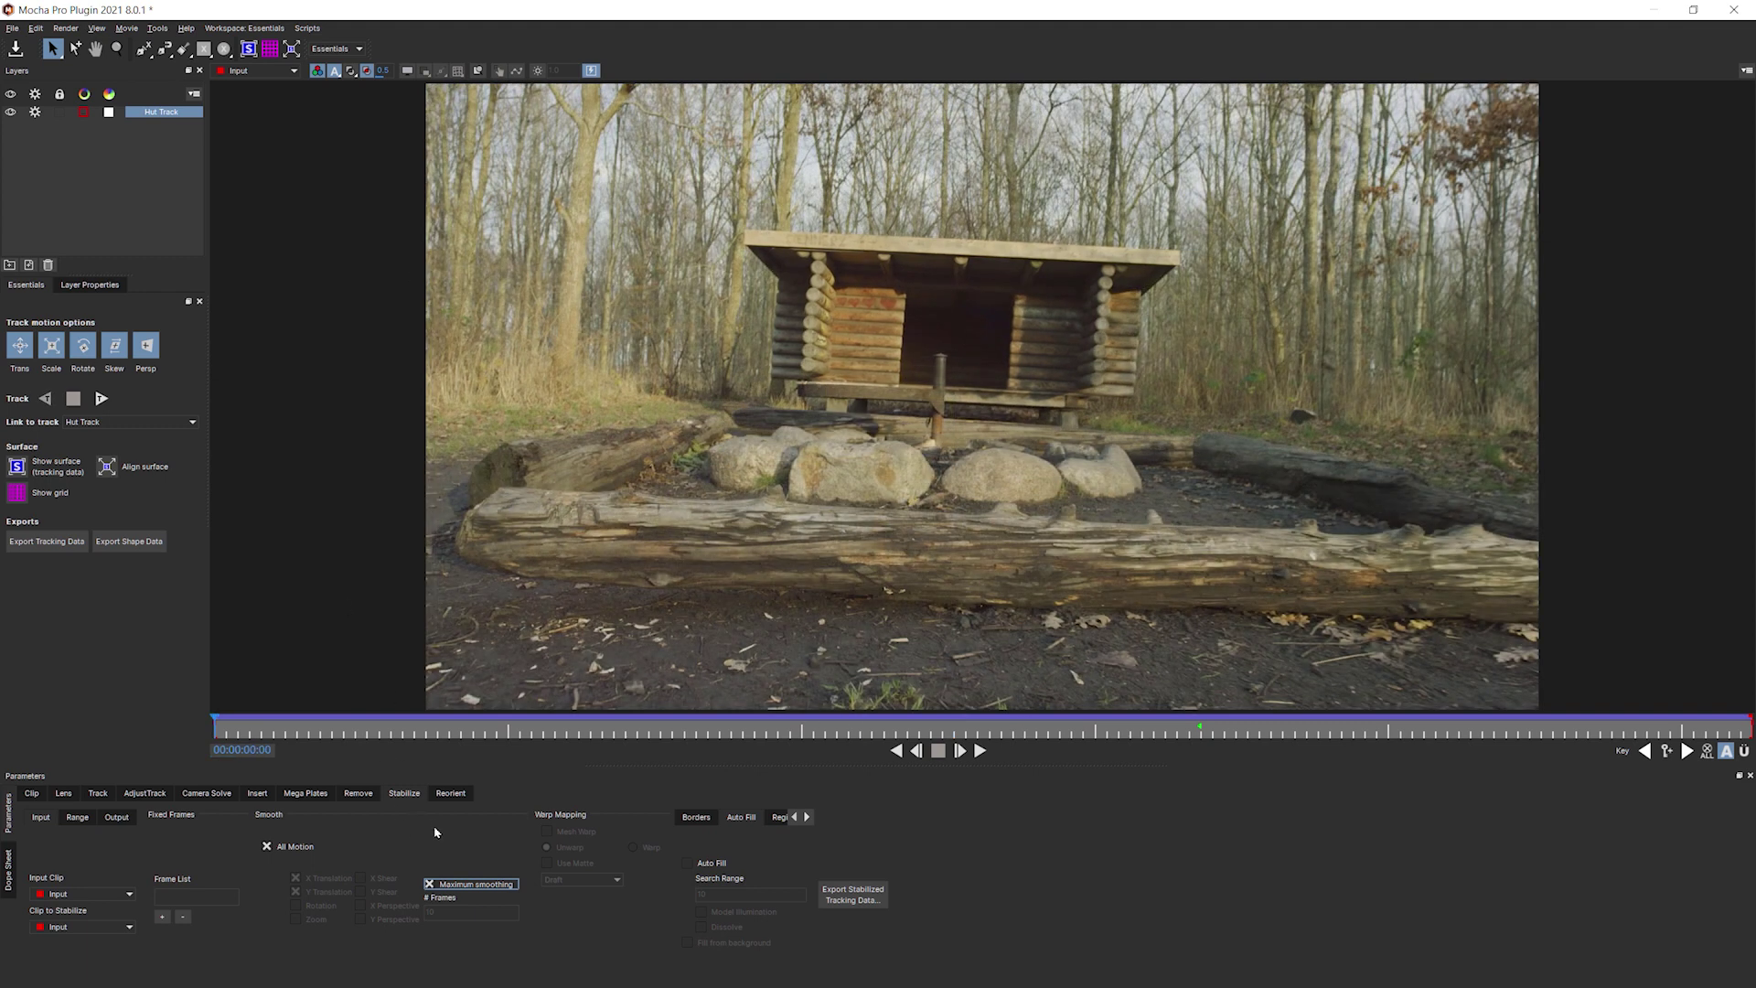
# Uncheck Maximum smoothing for 10-frame smoothing, then play and scrub the stabilized clip.
pyautogui.click(429, 885)
pyautogui.click(979, 750)
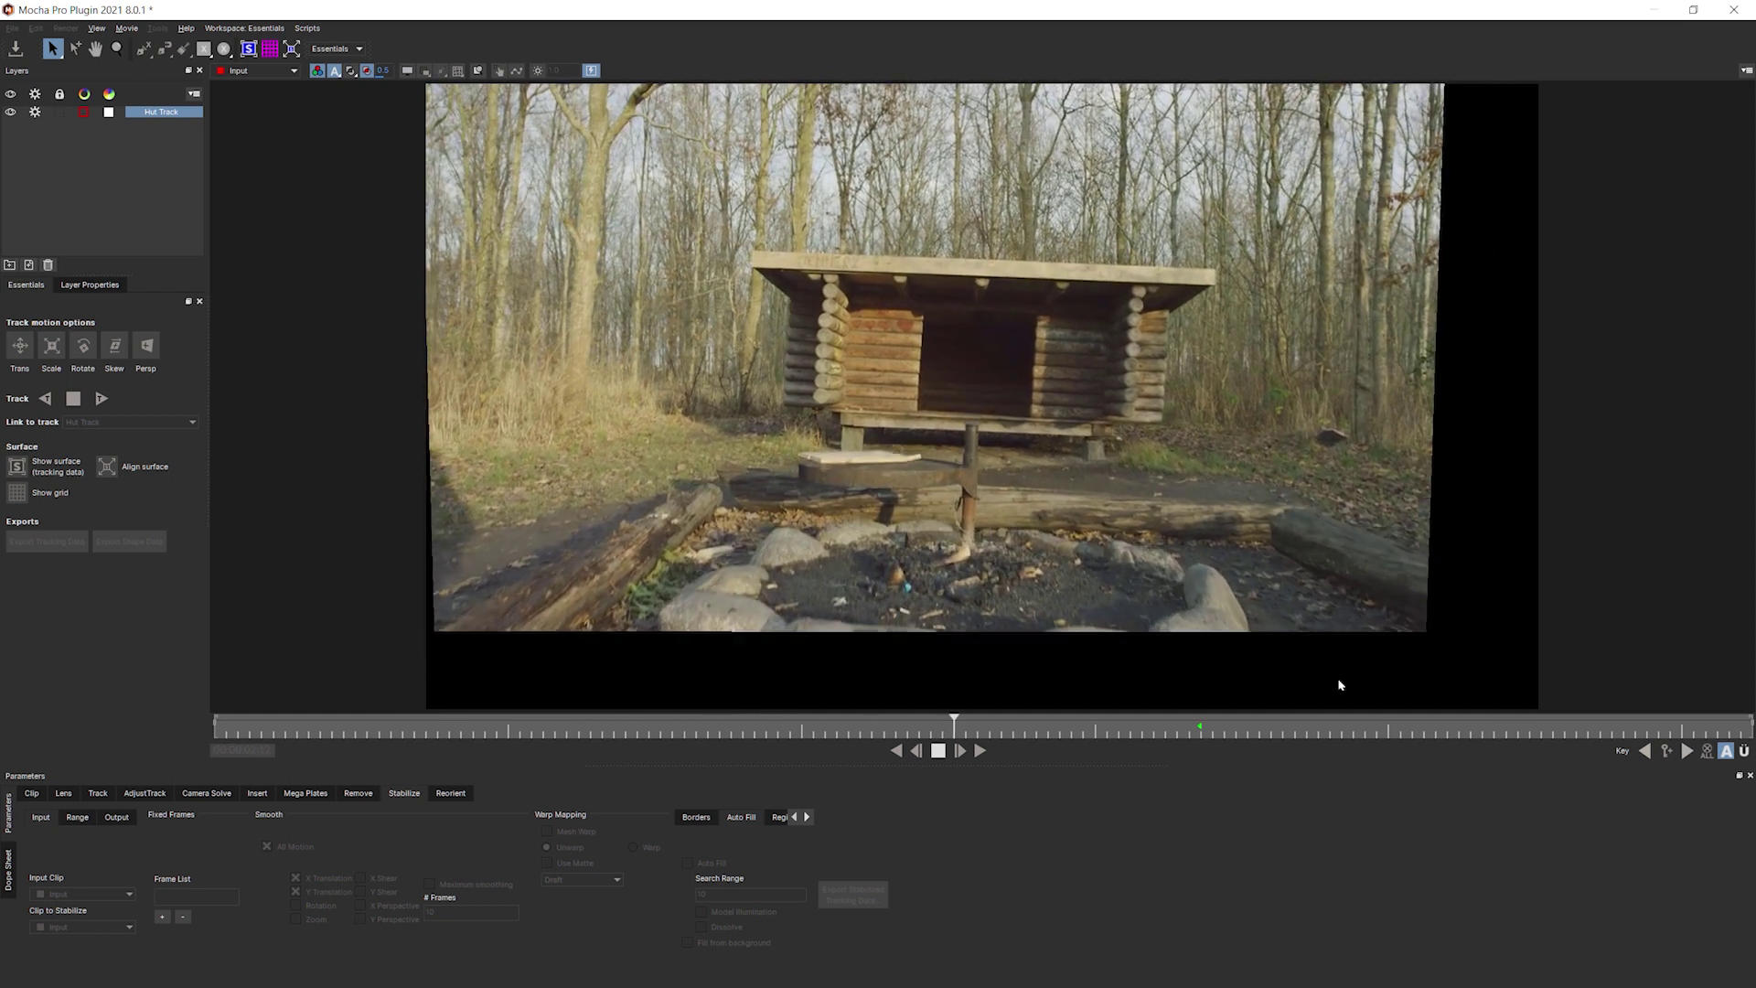
pyautogui.click(982, 743)
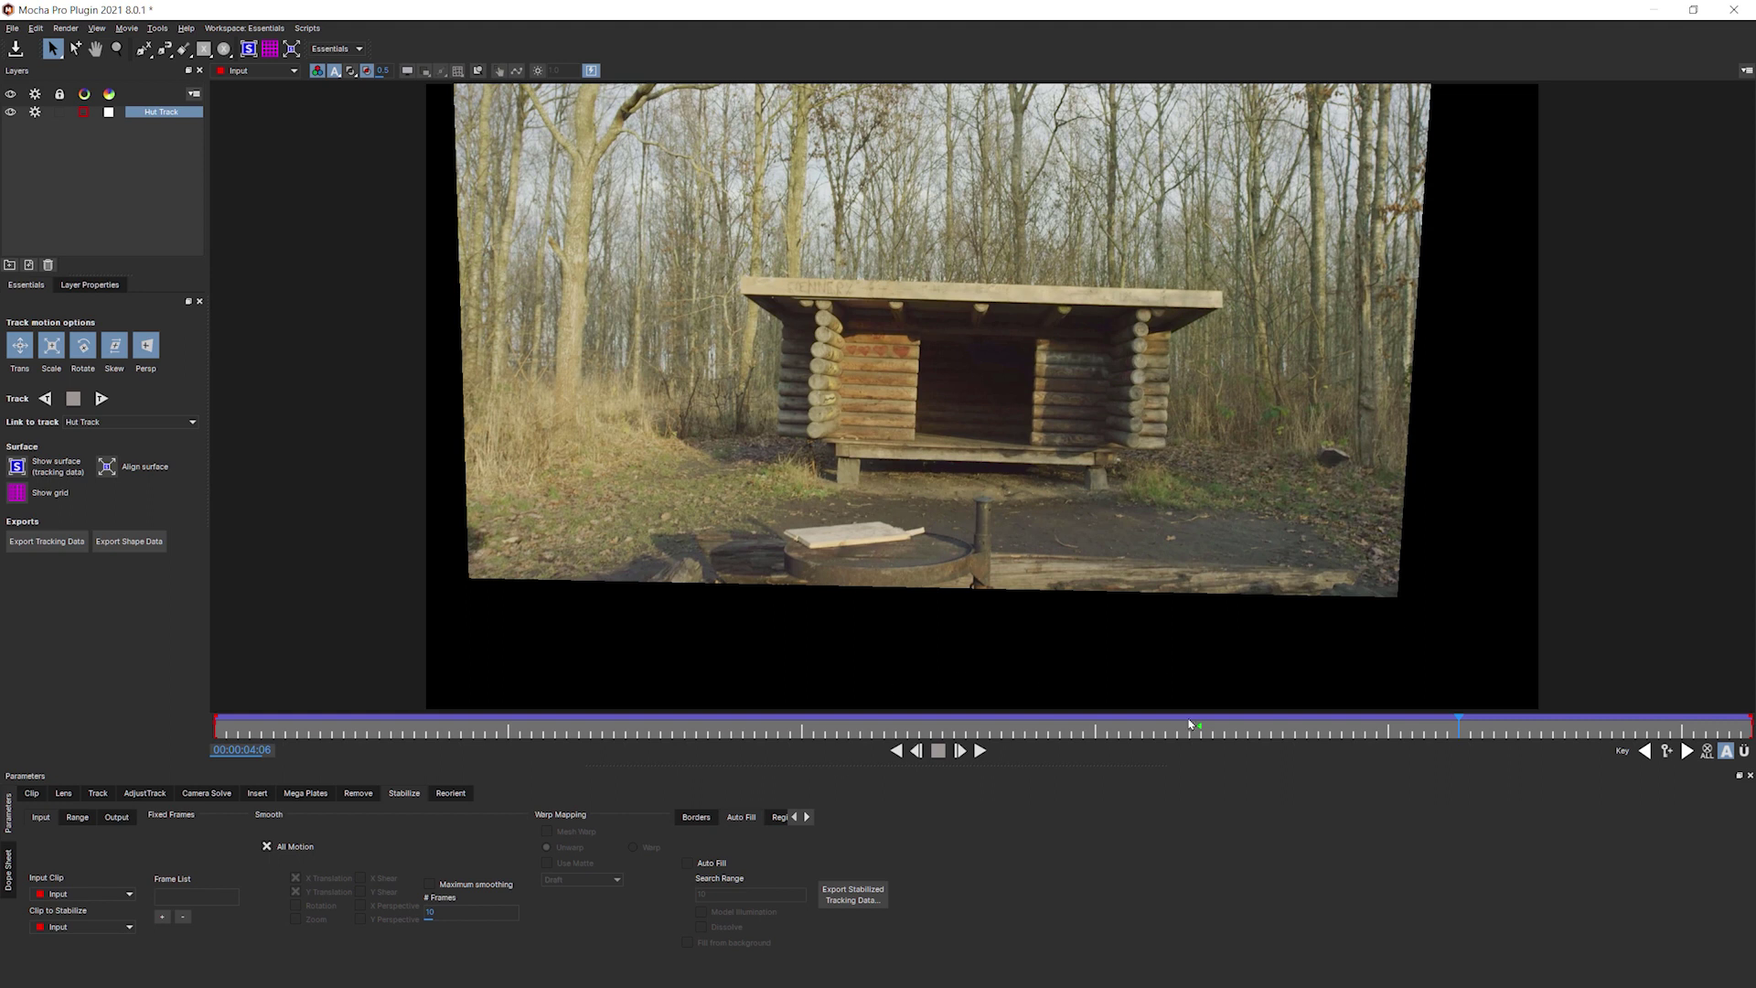
pyautogui.moveTo(1241, 732); pyautogui.dragTo(1200, 739)
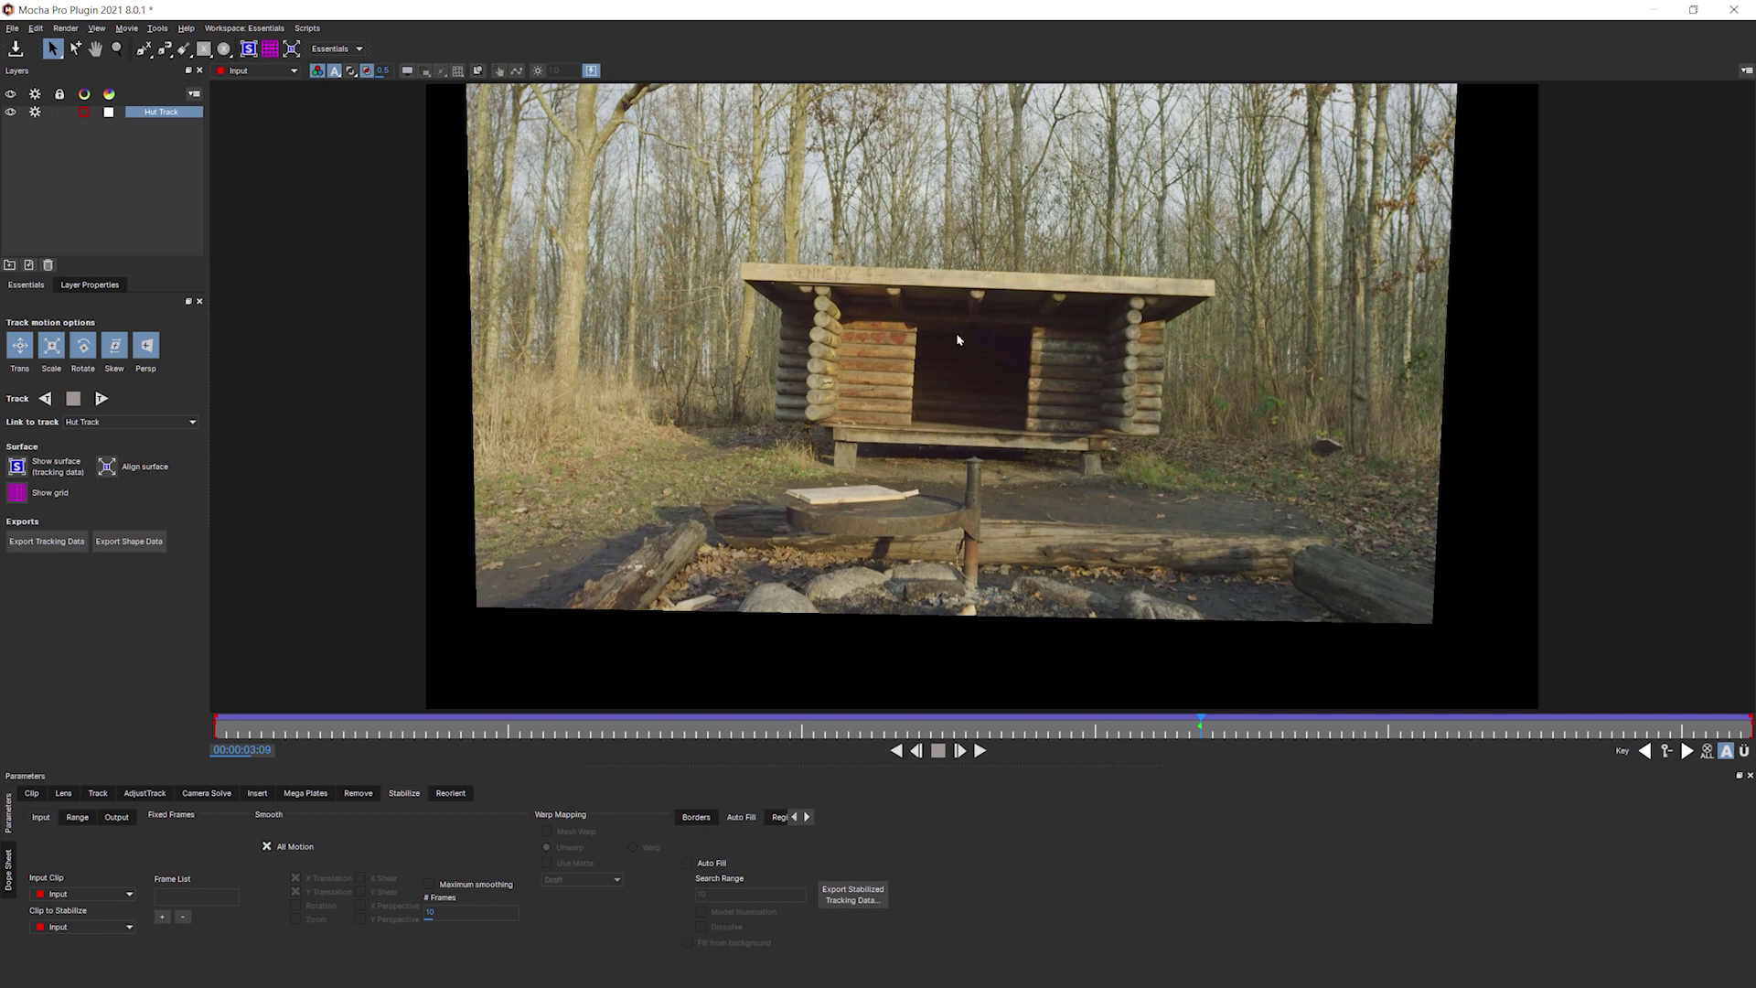
pyautogui.moveTo(1188, 731); pyautogui.dragTo(216, 805)
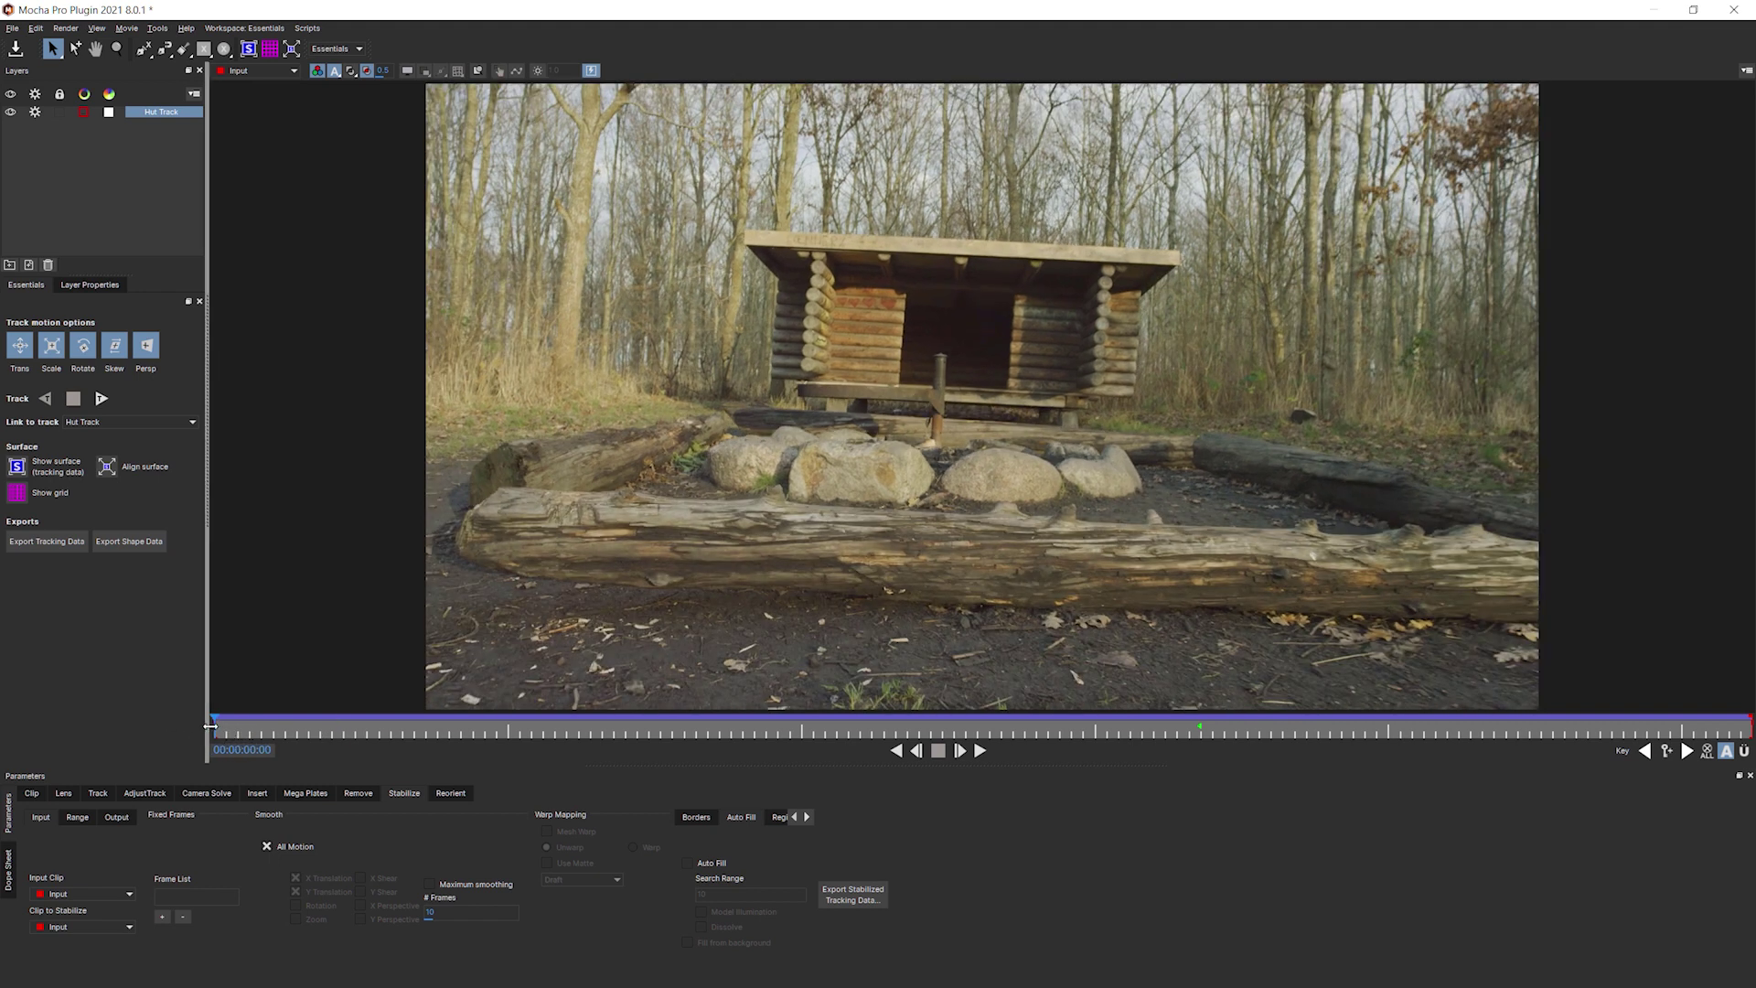
pyautogui.press('l')
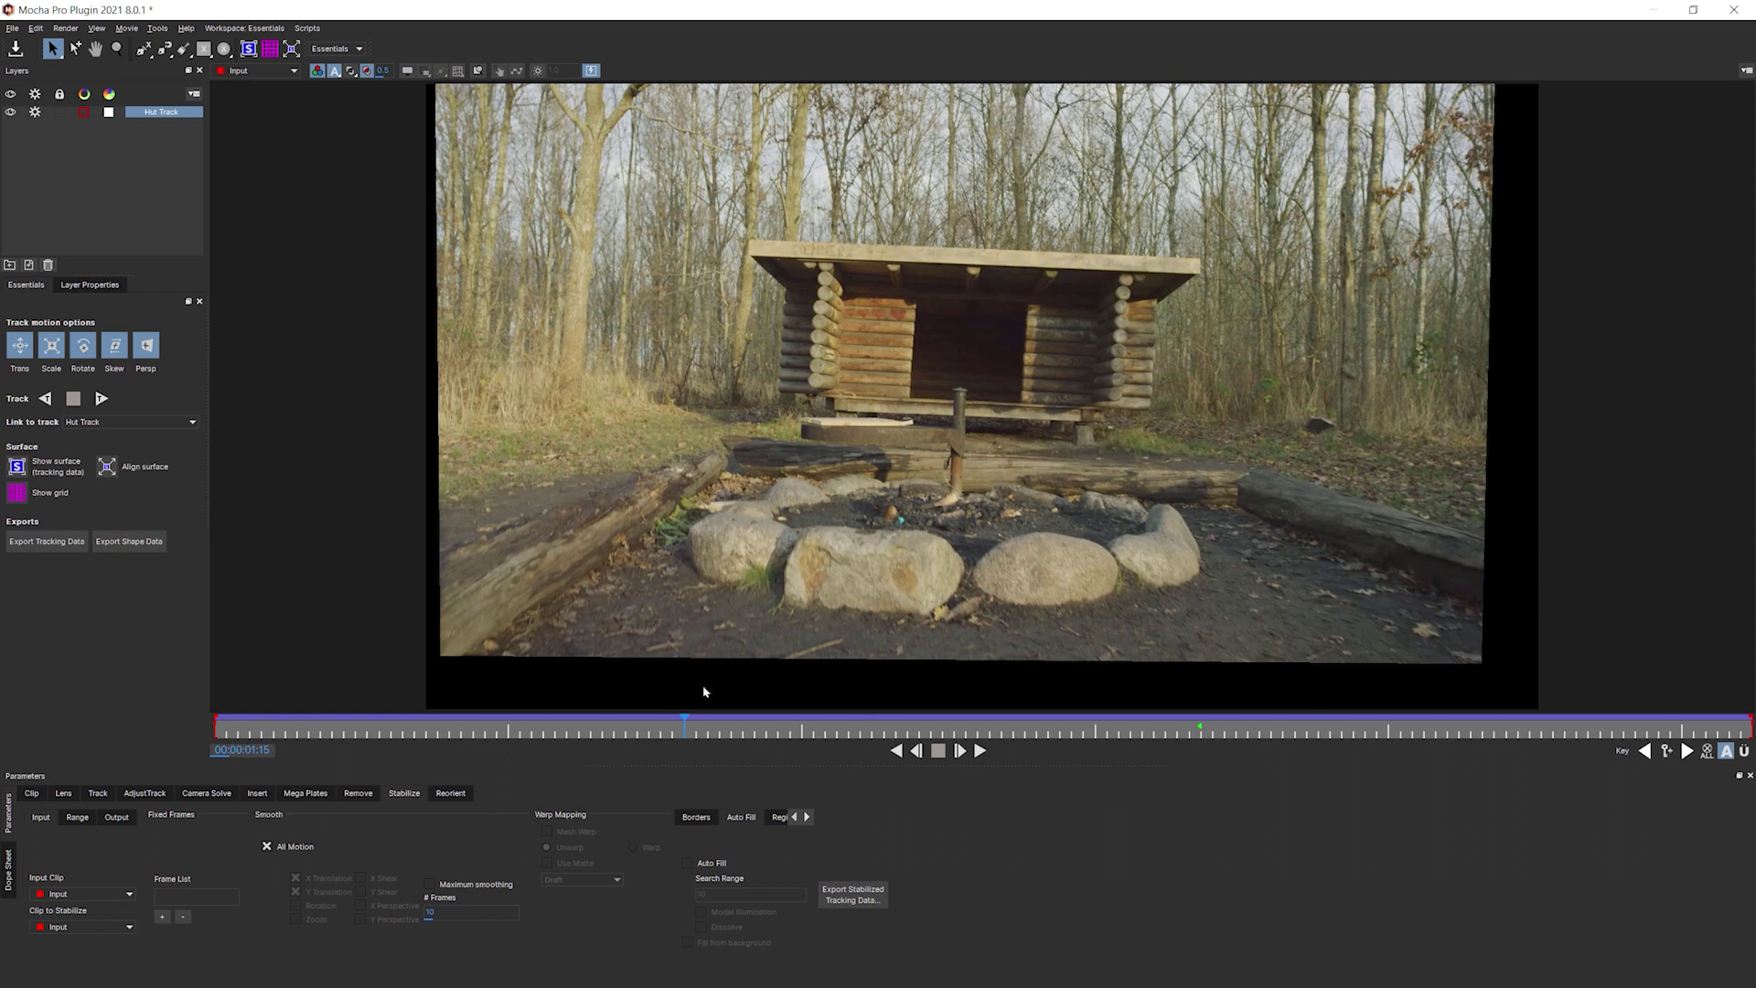
pyautogui.moveTo(684, 725); pyautogui.dragTo(932, 719)
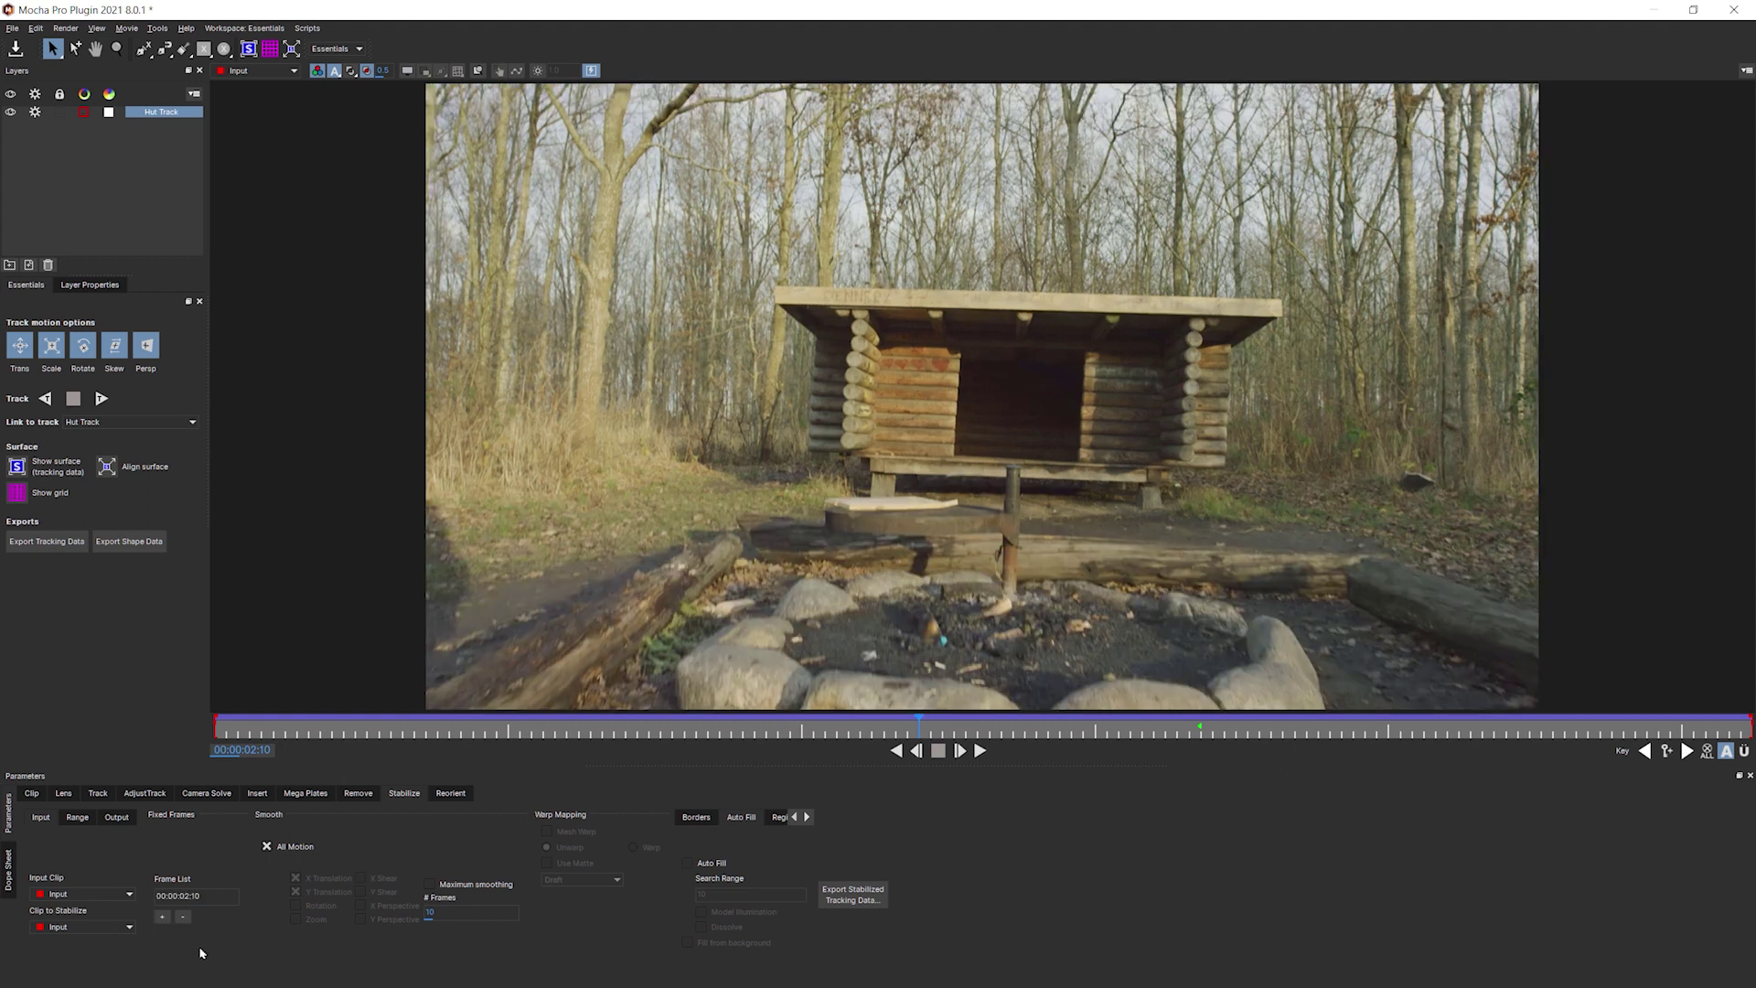
# Play the clip in reverse and stop at 00:00:05:02 to review the fixed-frame lock.
pyautogui.click(897, 751)
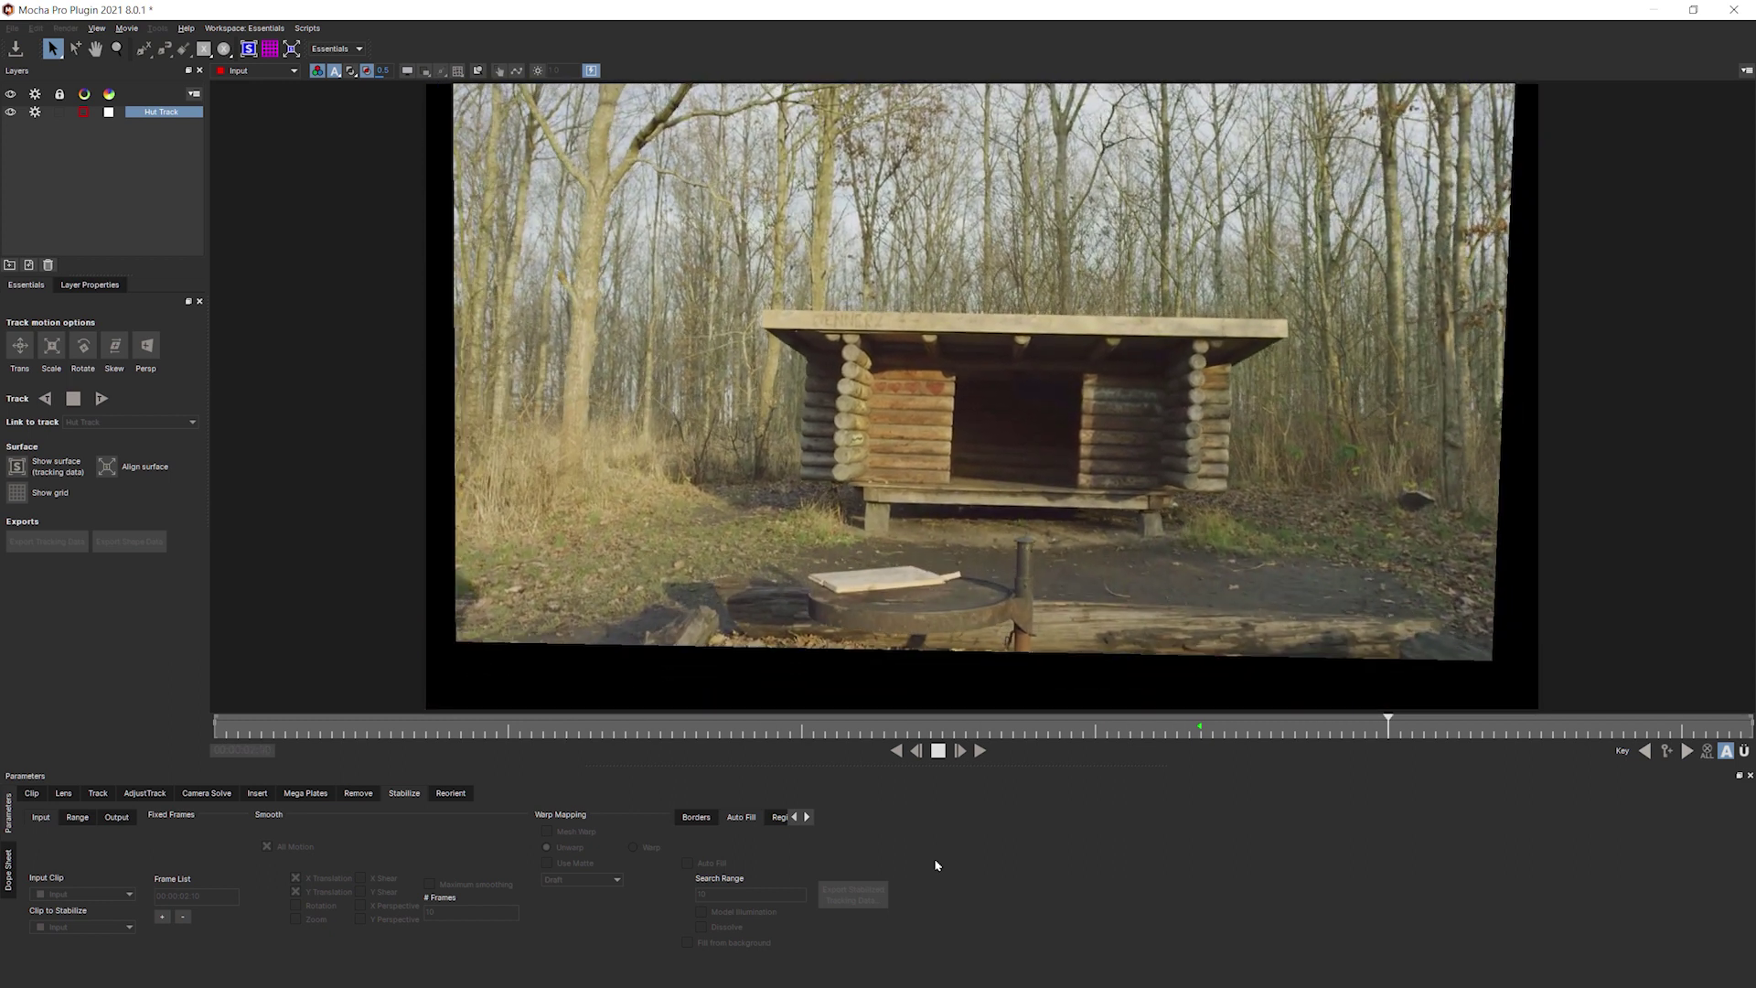
pyautogui.click(937, 751)
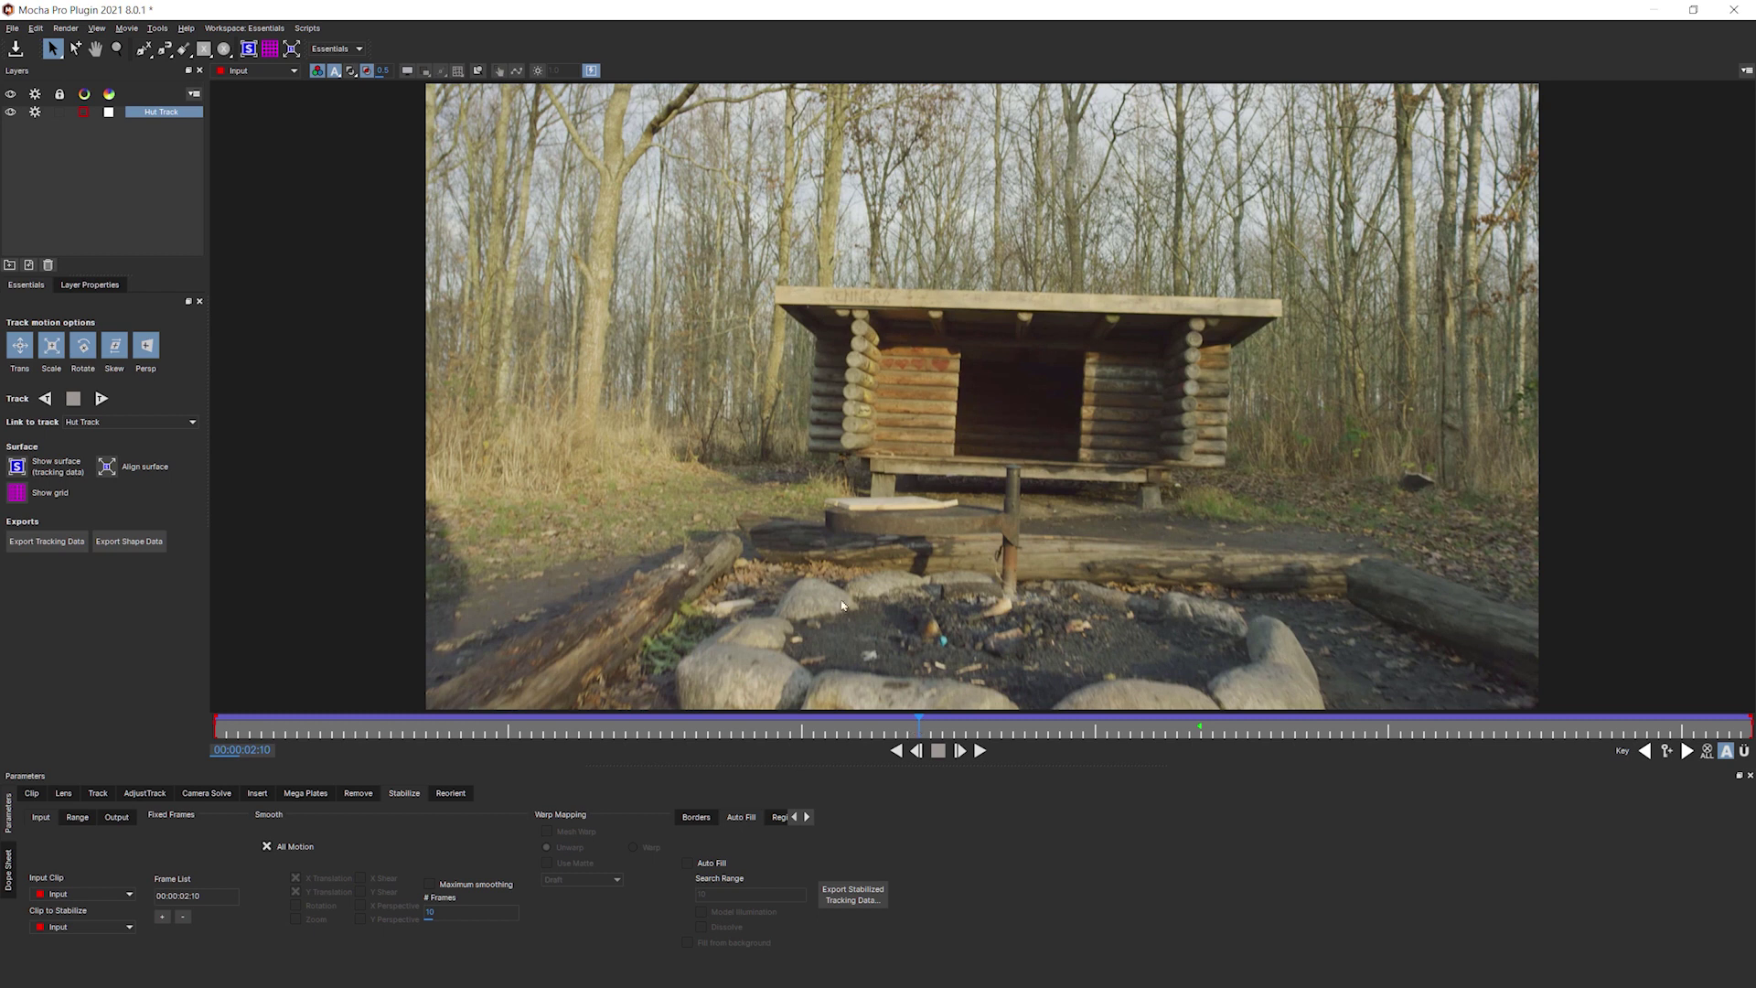
pyautogui.click(896, 751)
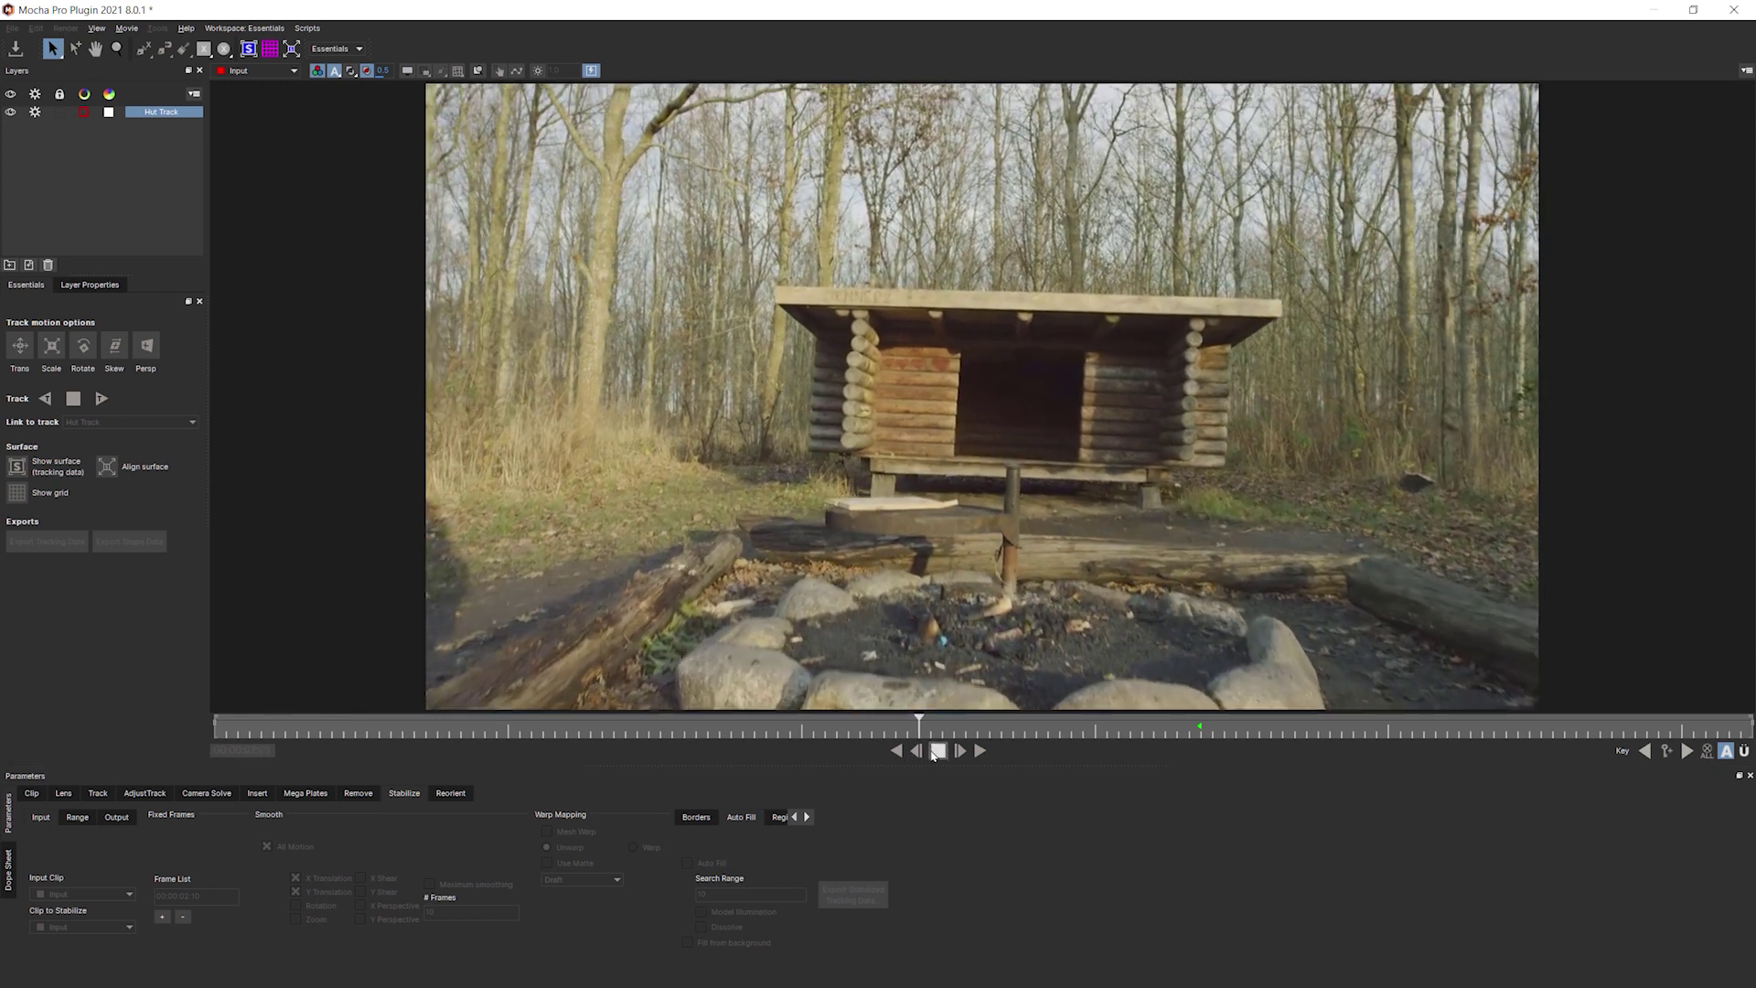
pyautogui.click(1217, 738)
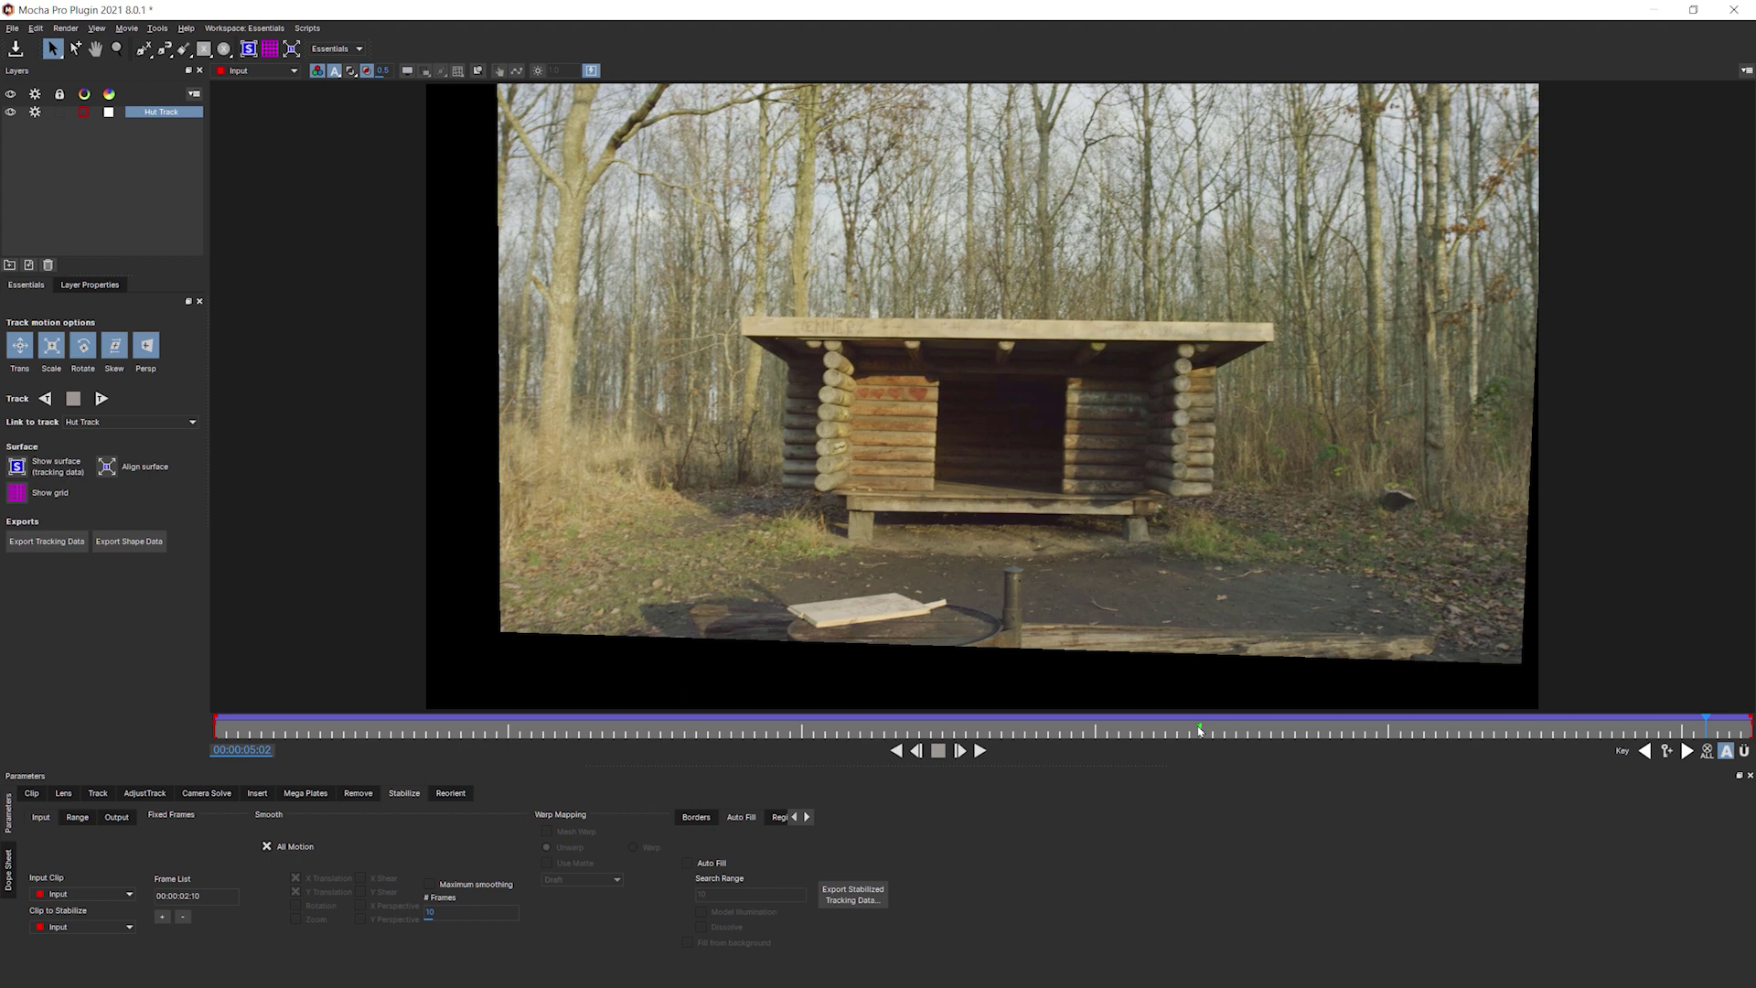
# Step to 00:00:02:10, remove it from the Fixed Frames list, and return to the first frame.
pyautogui.click(1199, 730)
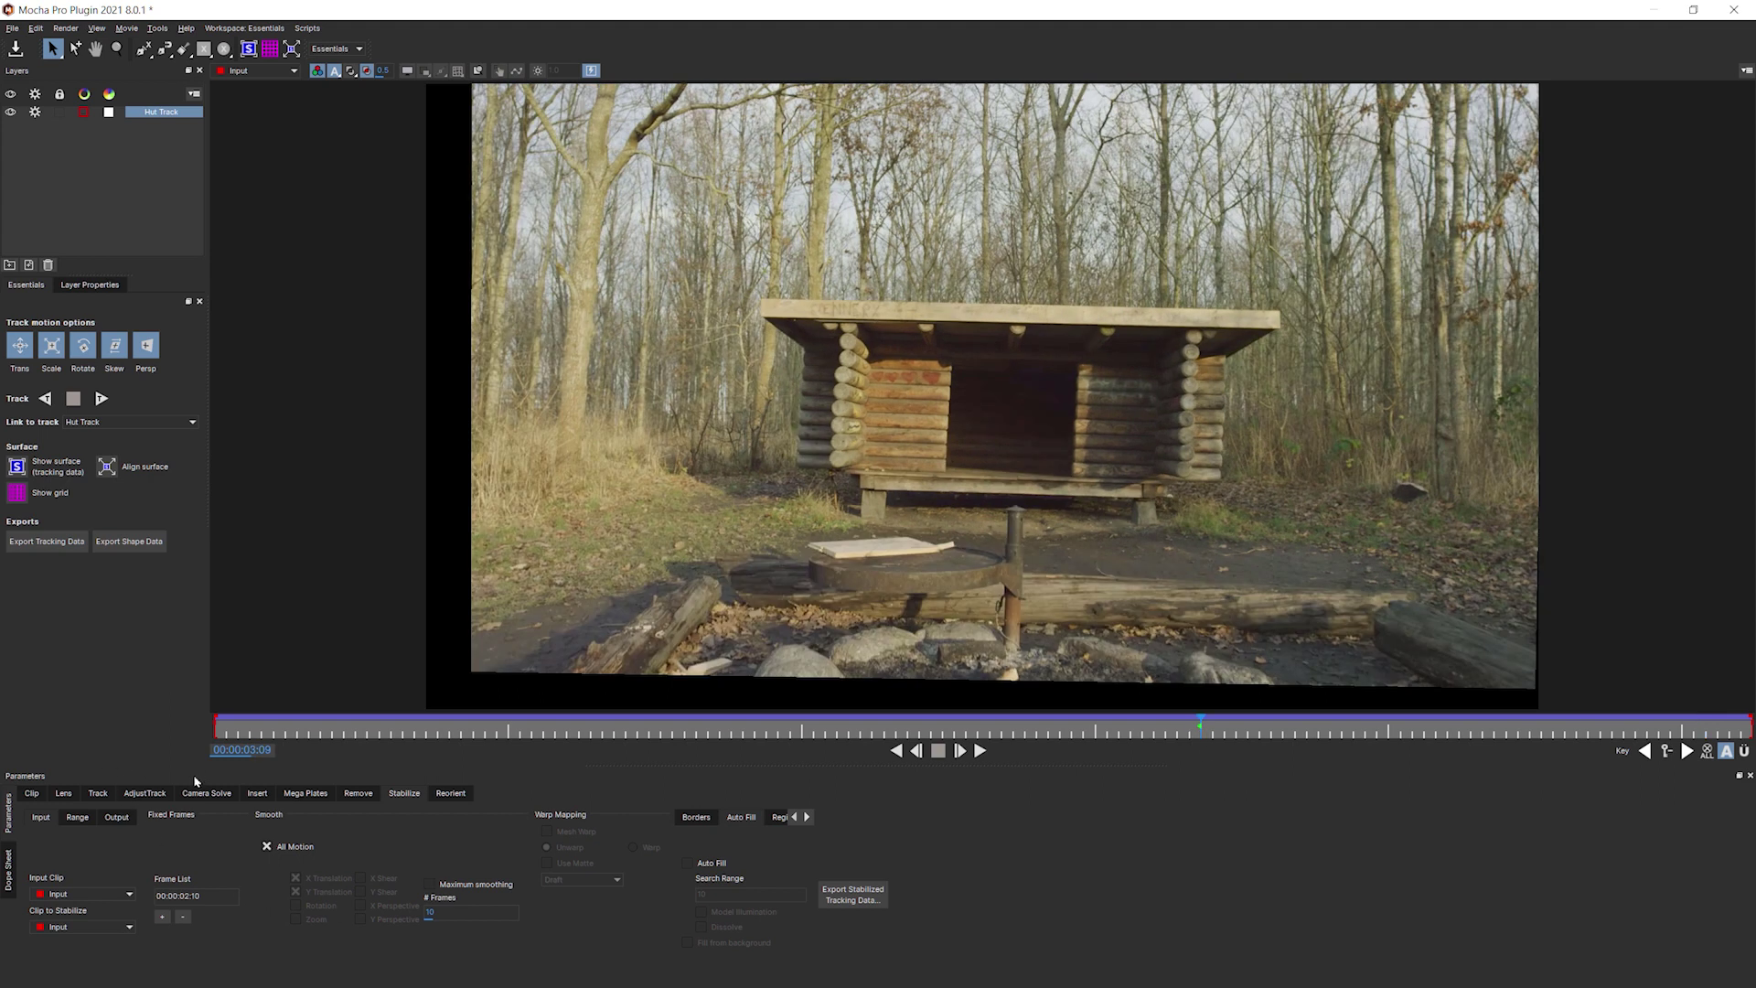
pyautogui.click(1003, 725)
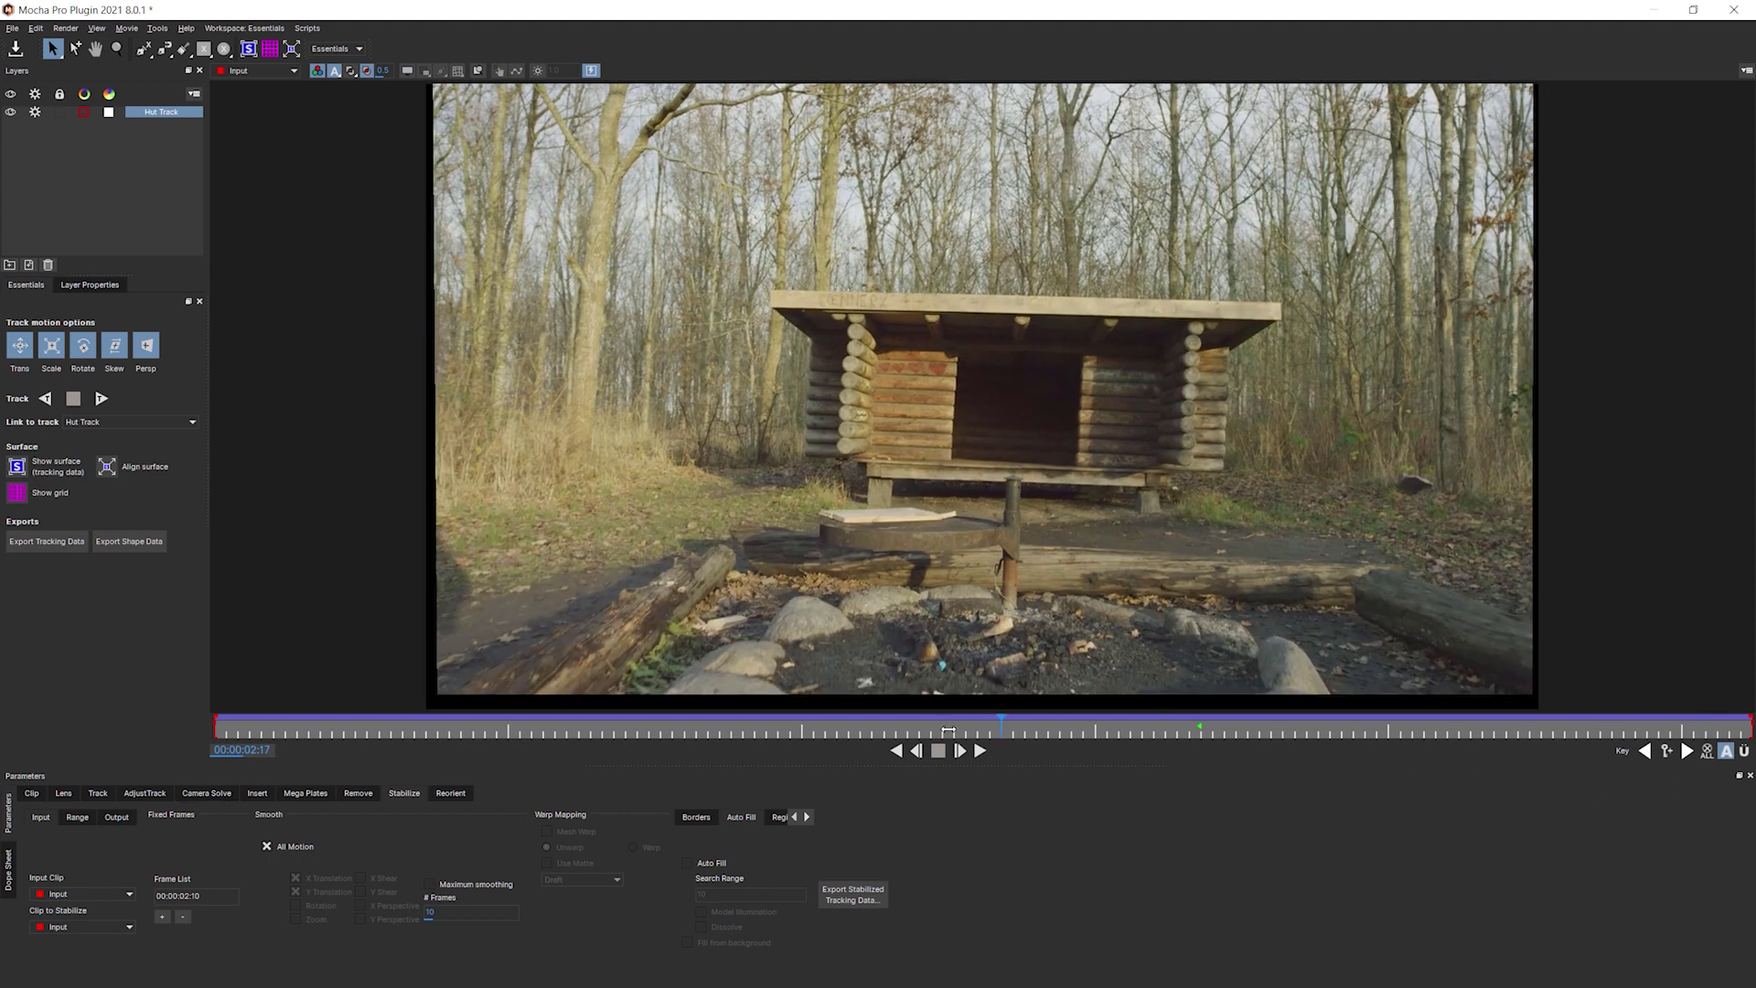
pyautogui.click(936, 729)
pyautogui.click(925, 729)
pyautogui.click(920, 730)
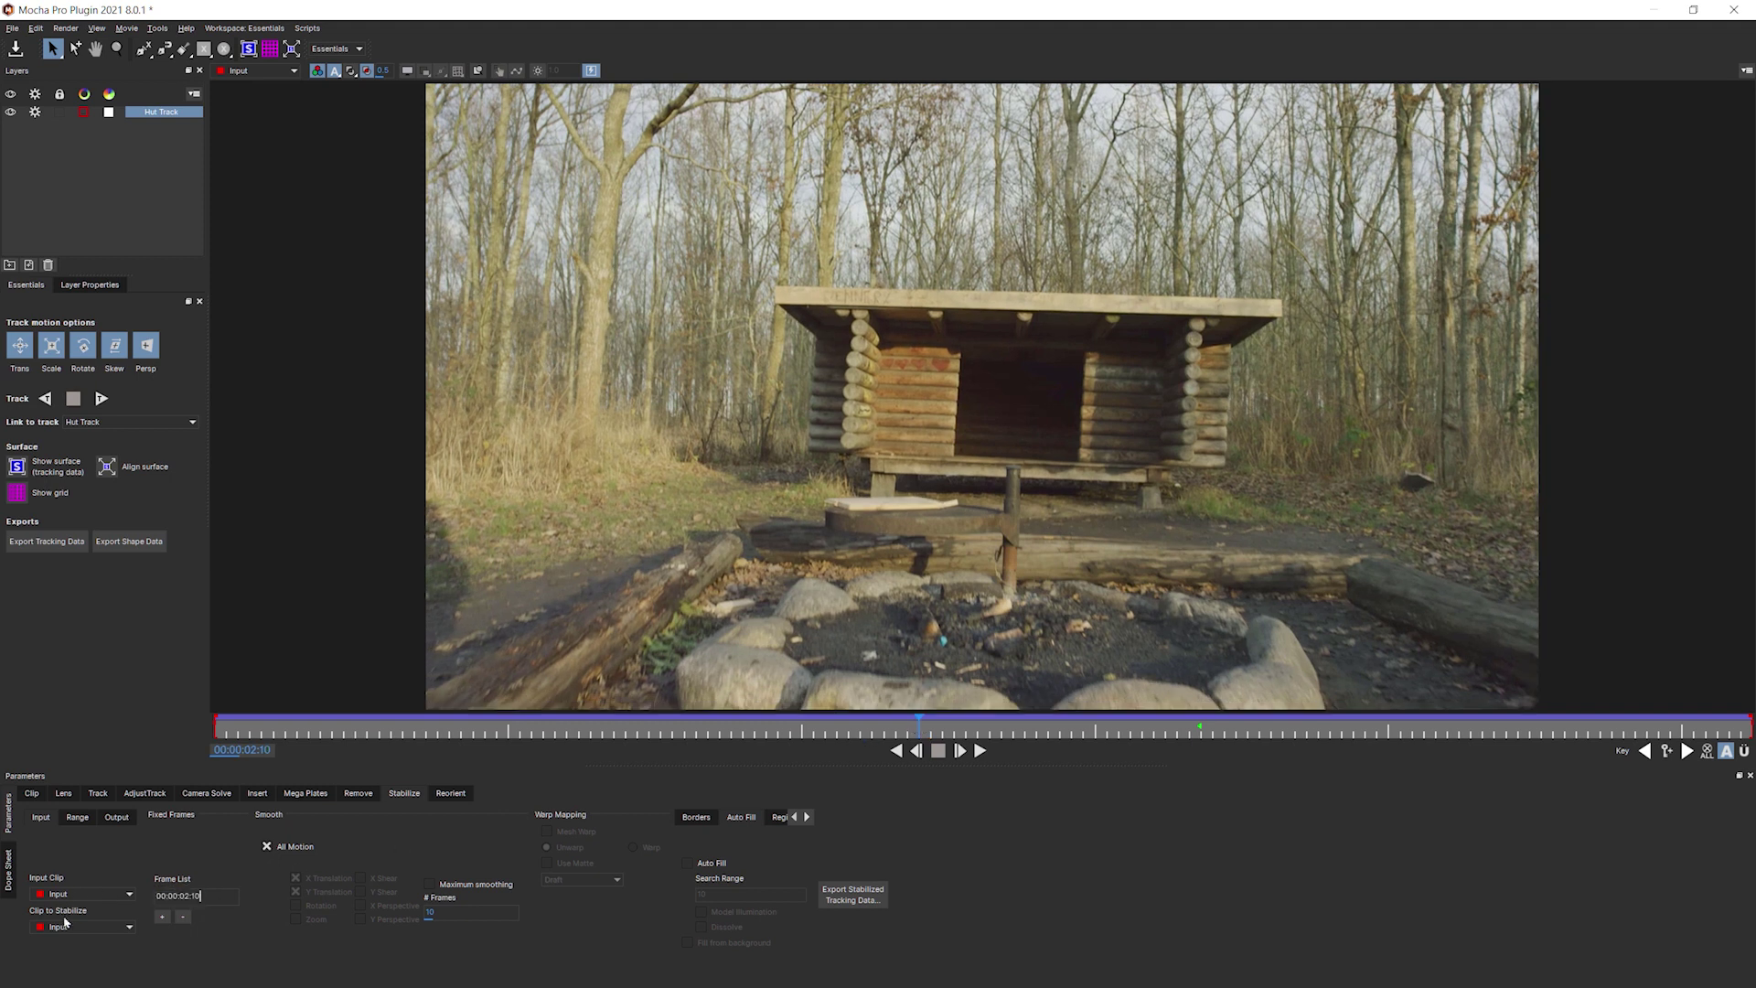
pyautogui.click(183, 917)
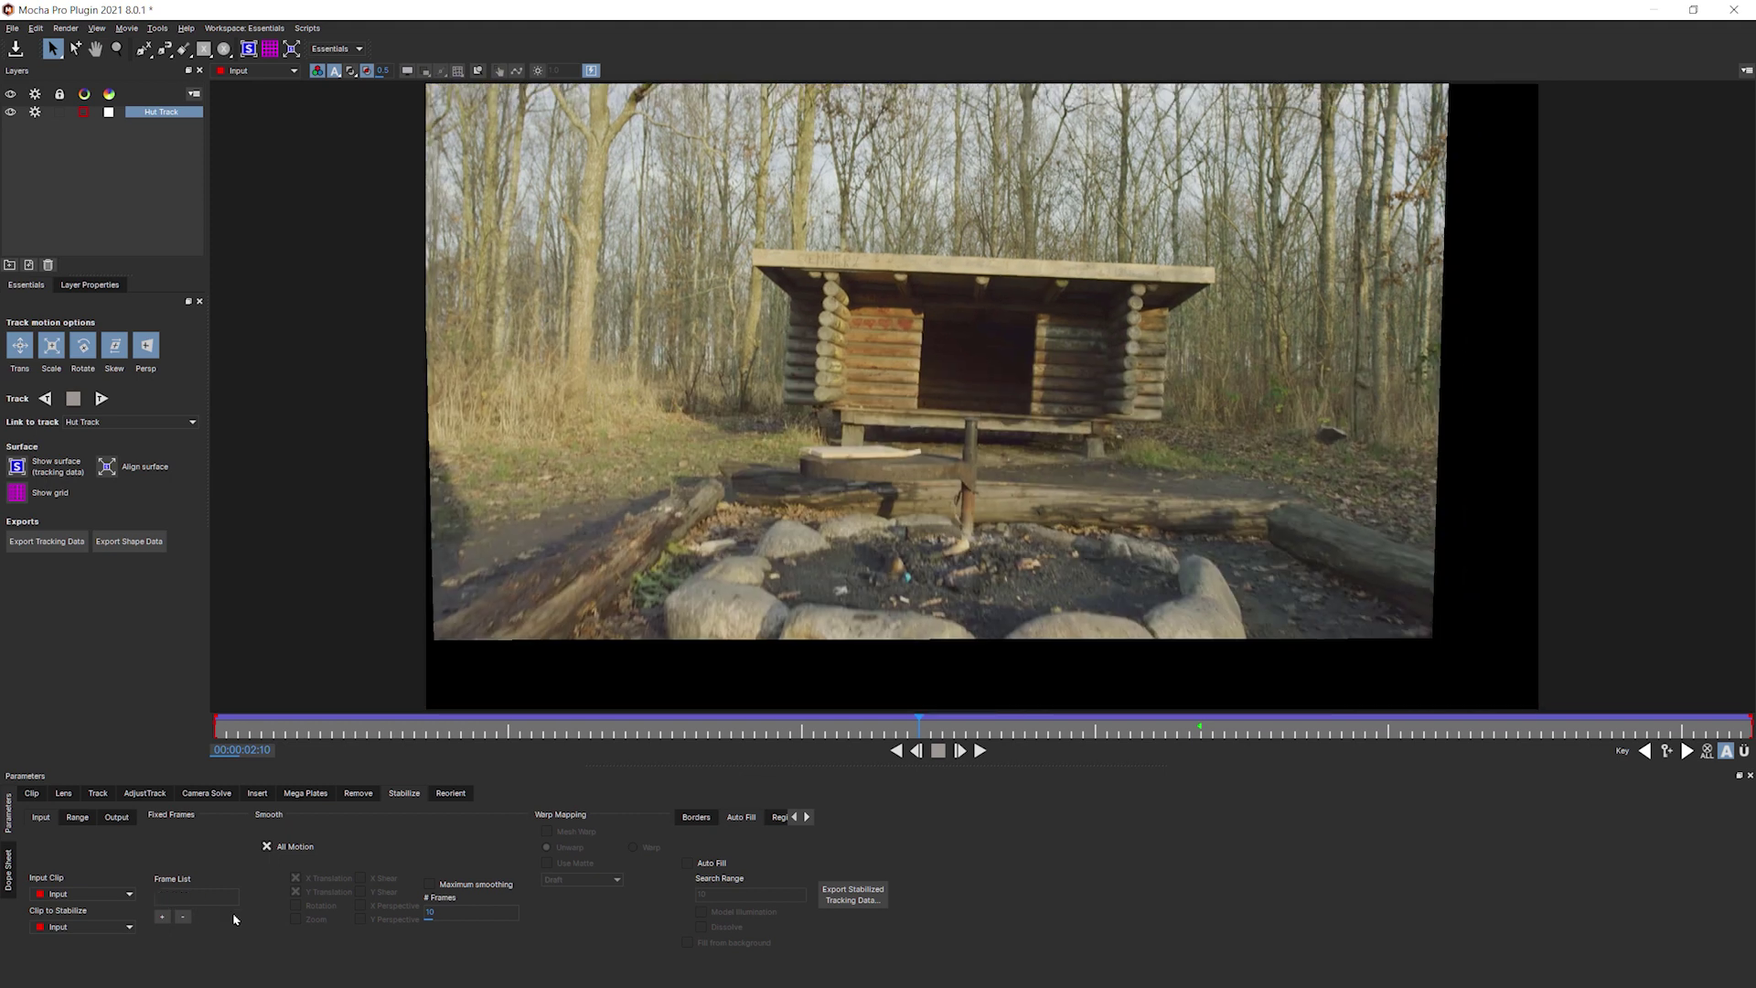
pyautogui.moveTo(920, 725); pyautogui.dragTo(216, 725)
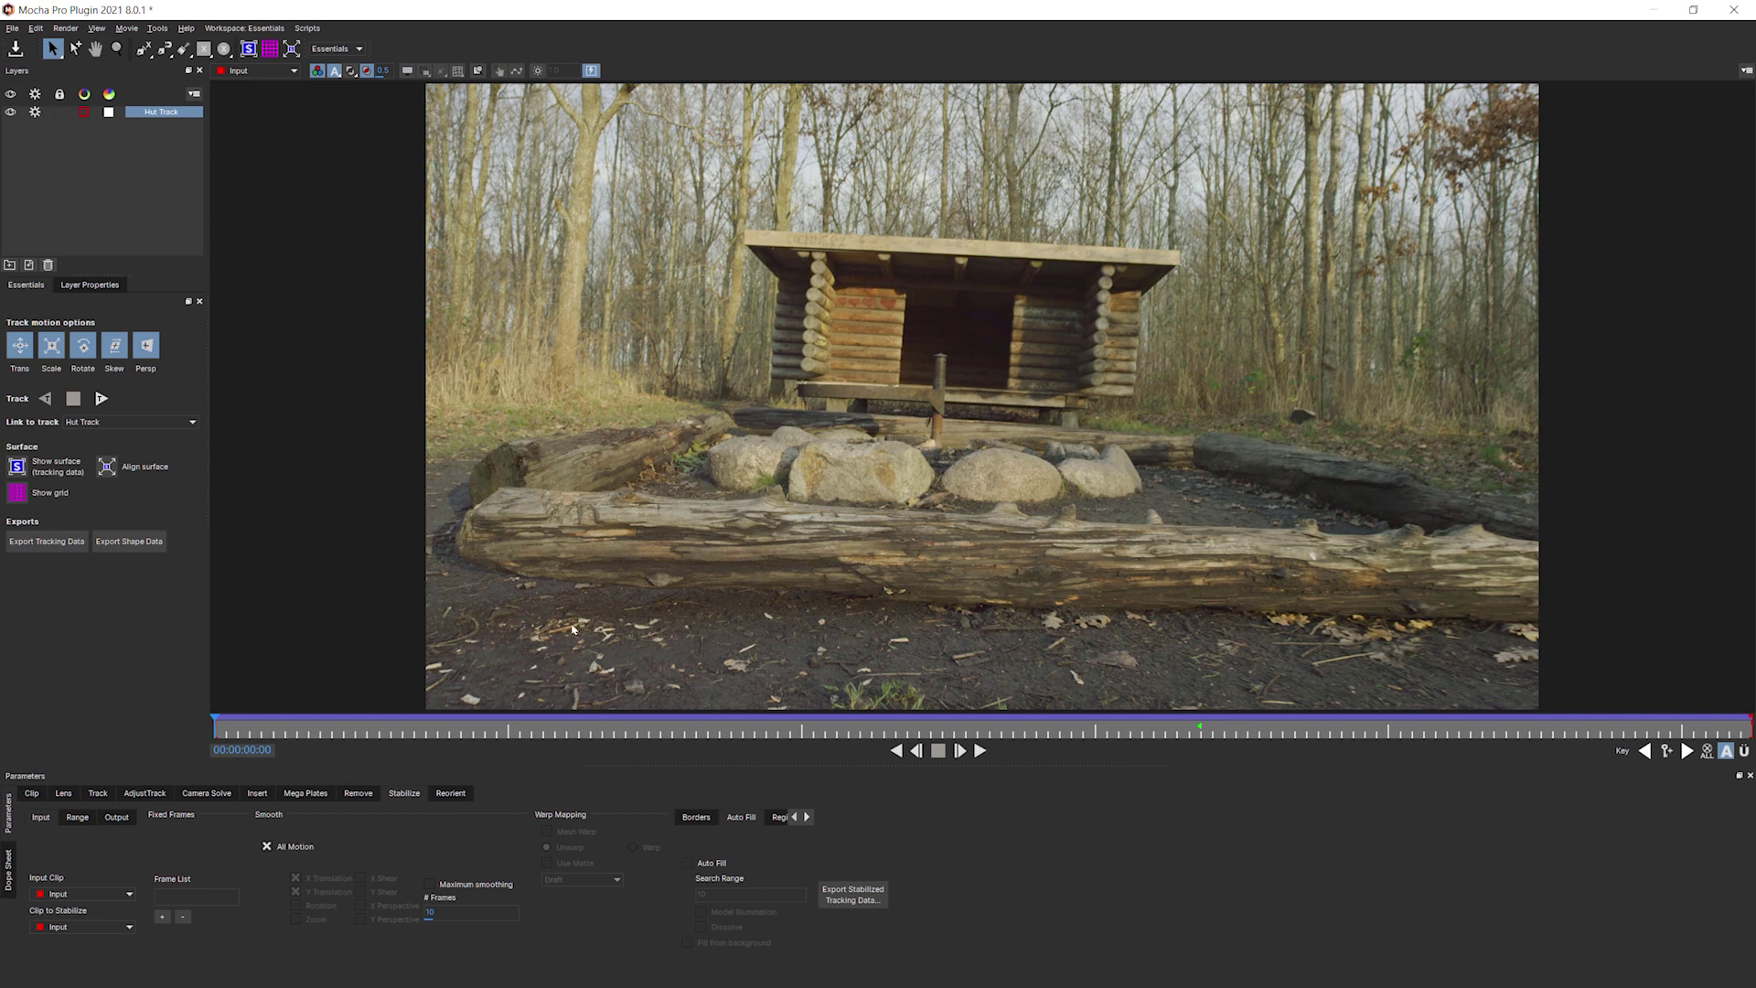
# Add 00:00:00:00 and 00:00:05:06 as fixed frames, then jump between them to check.
pyautogui.click(161, 917)
pyautogui.press('space')
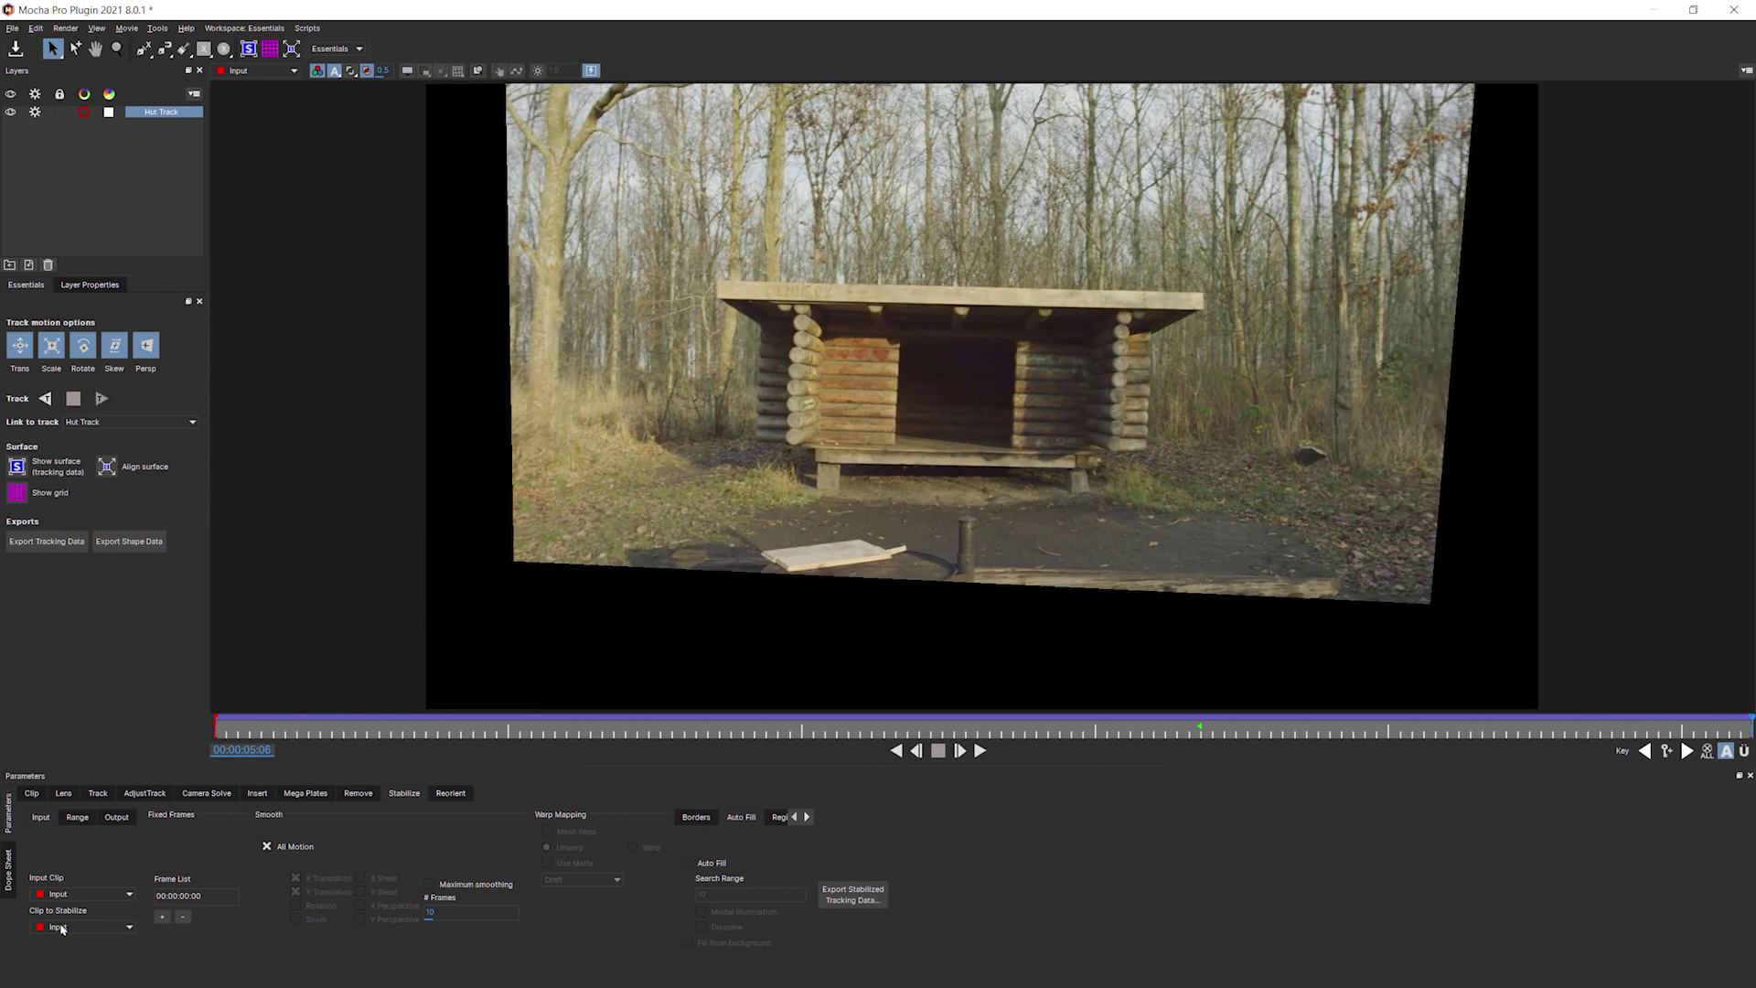
pyautogui.click(161, 917)
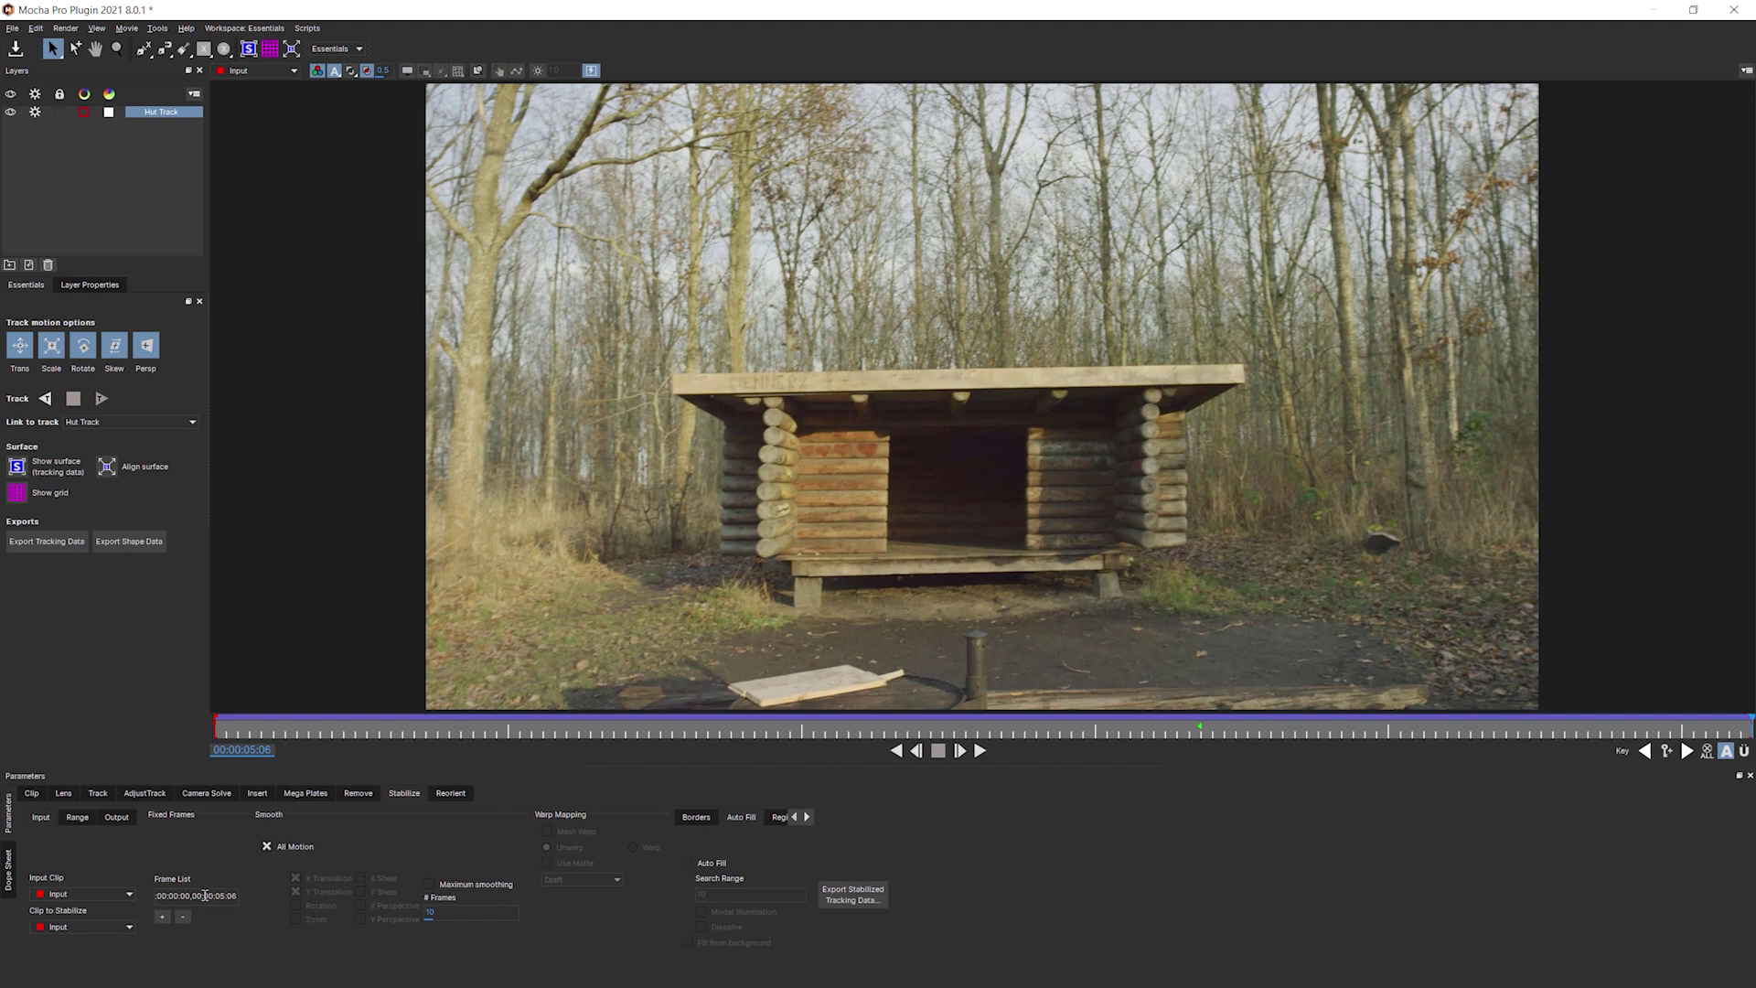
pyautogui.click(216, 729)
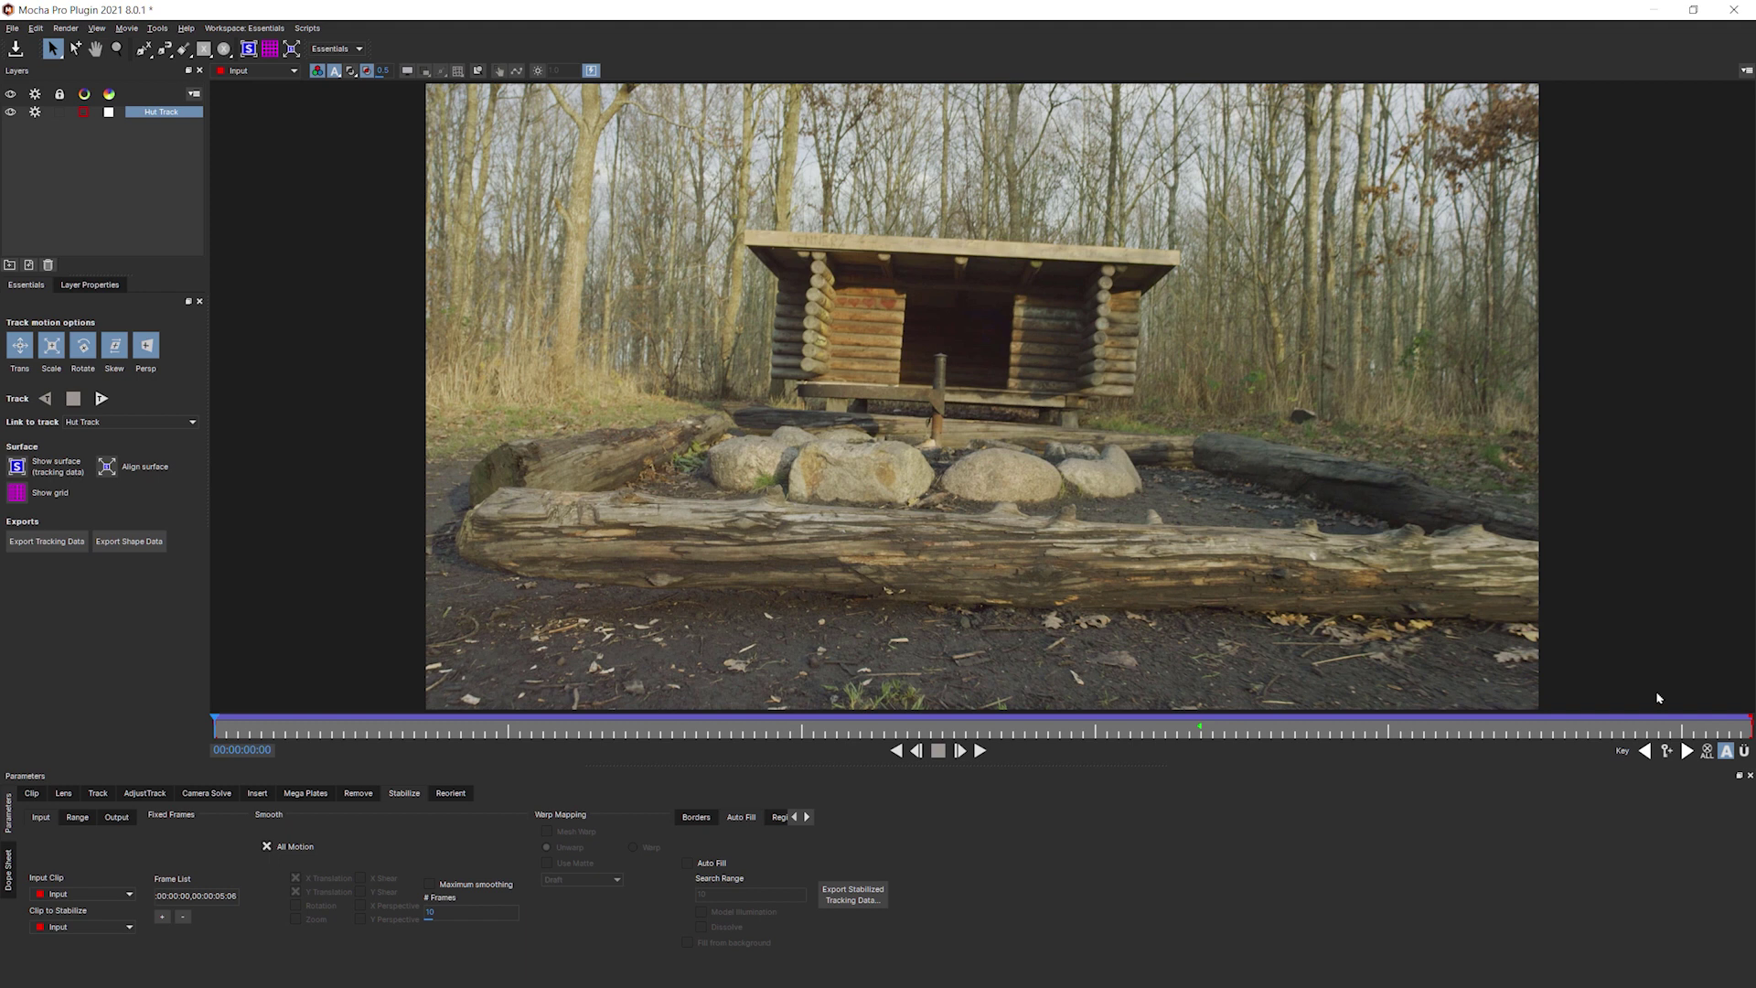
pyautogui.click(1751, 727)
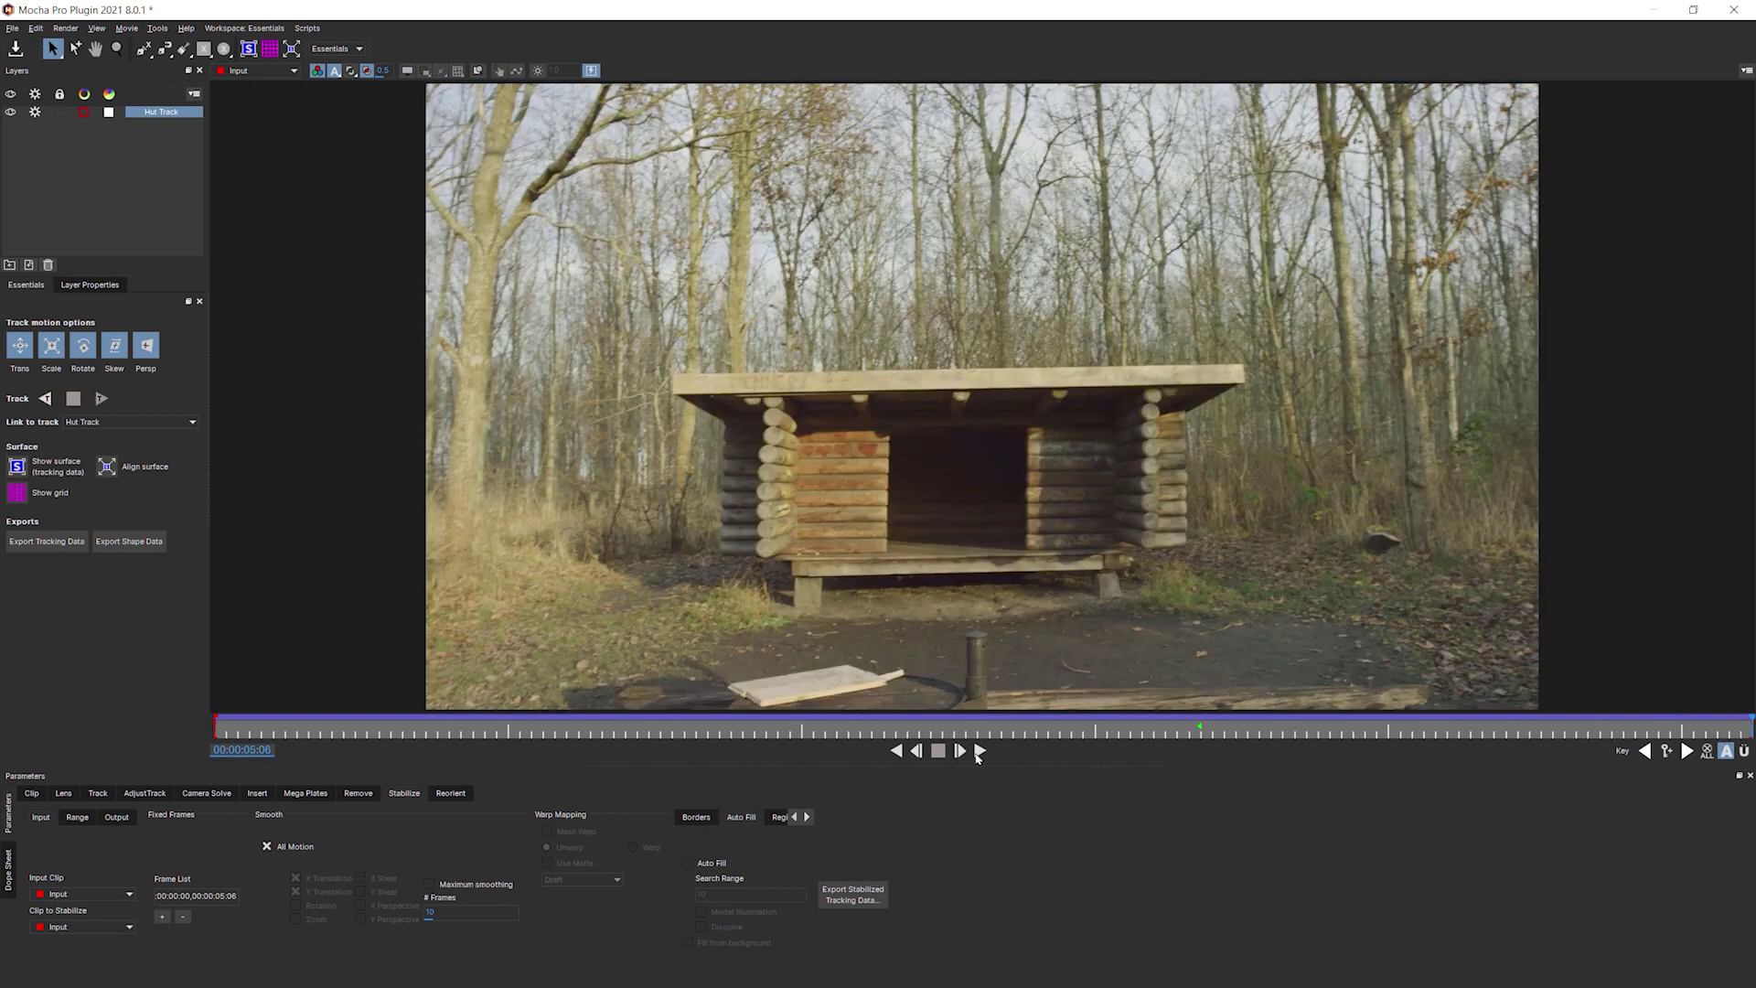
pyautogui.press('z')
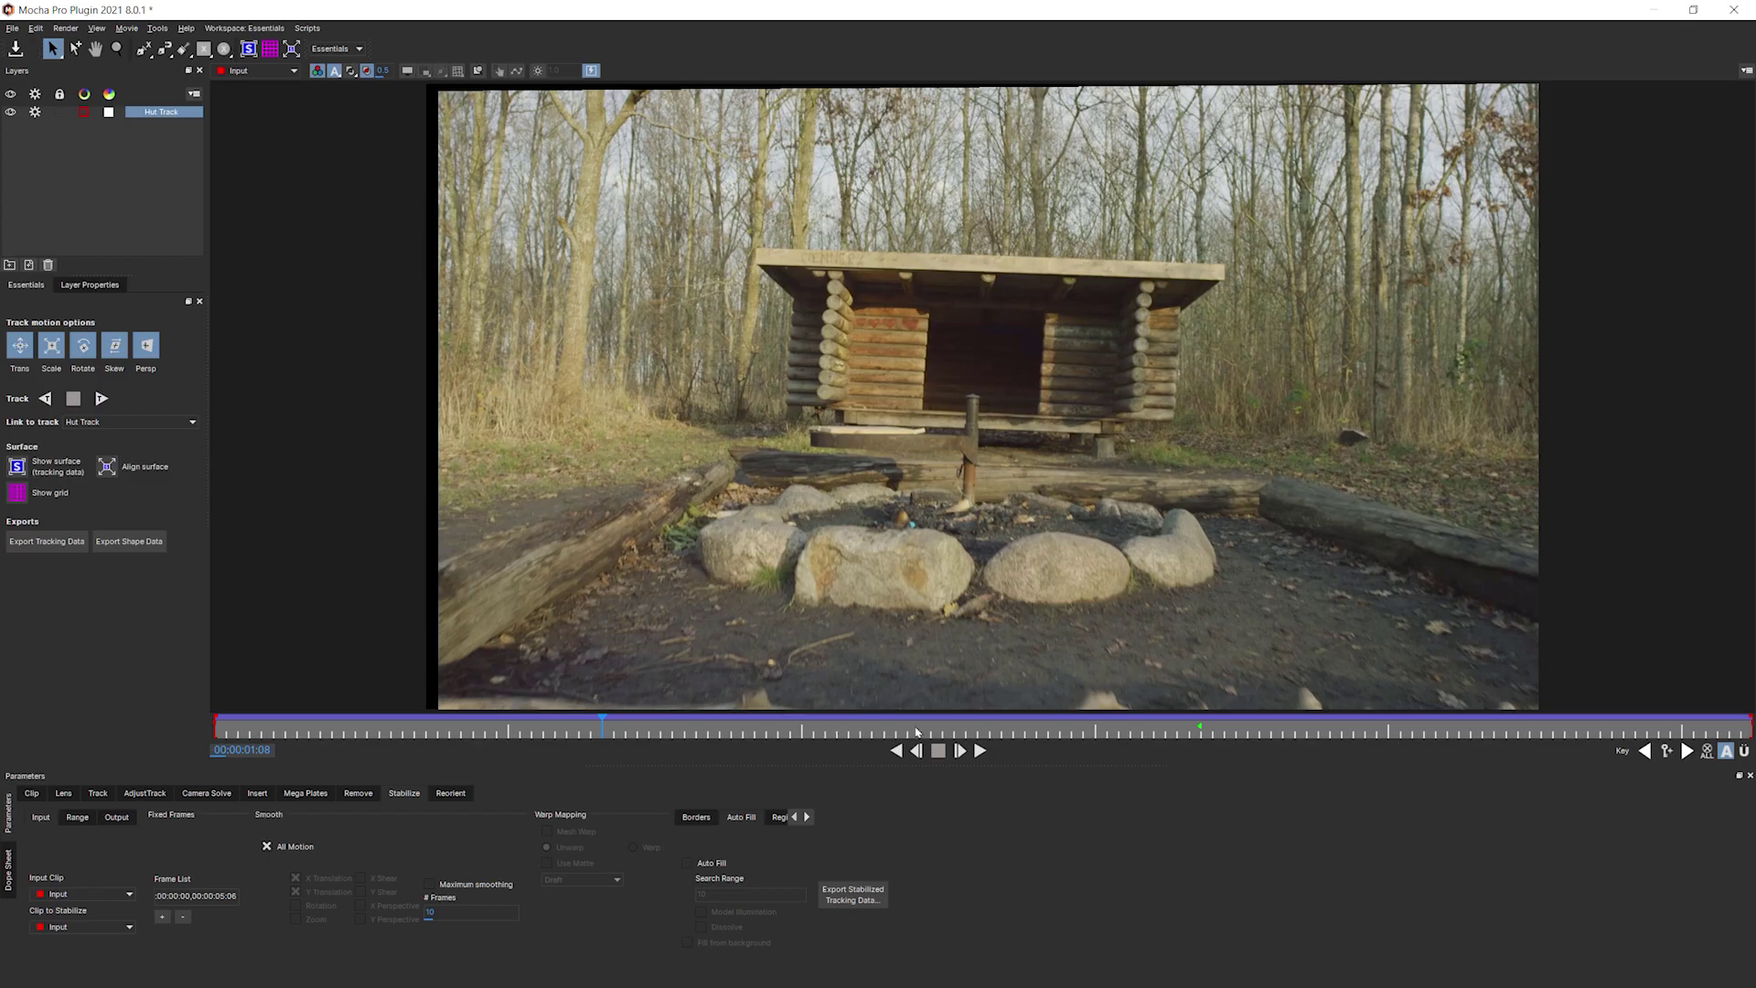
pyautogui.moveTo(916, 732); pyautogui.dragTo(1342, 713)
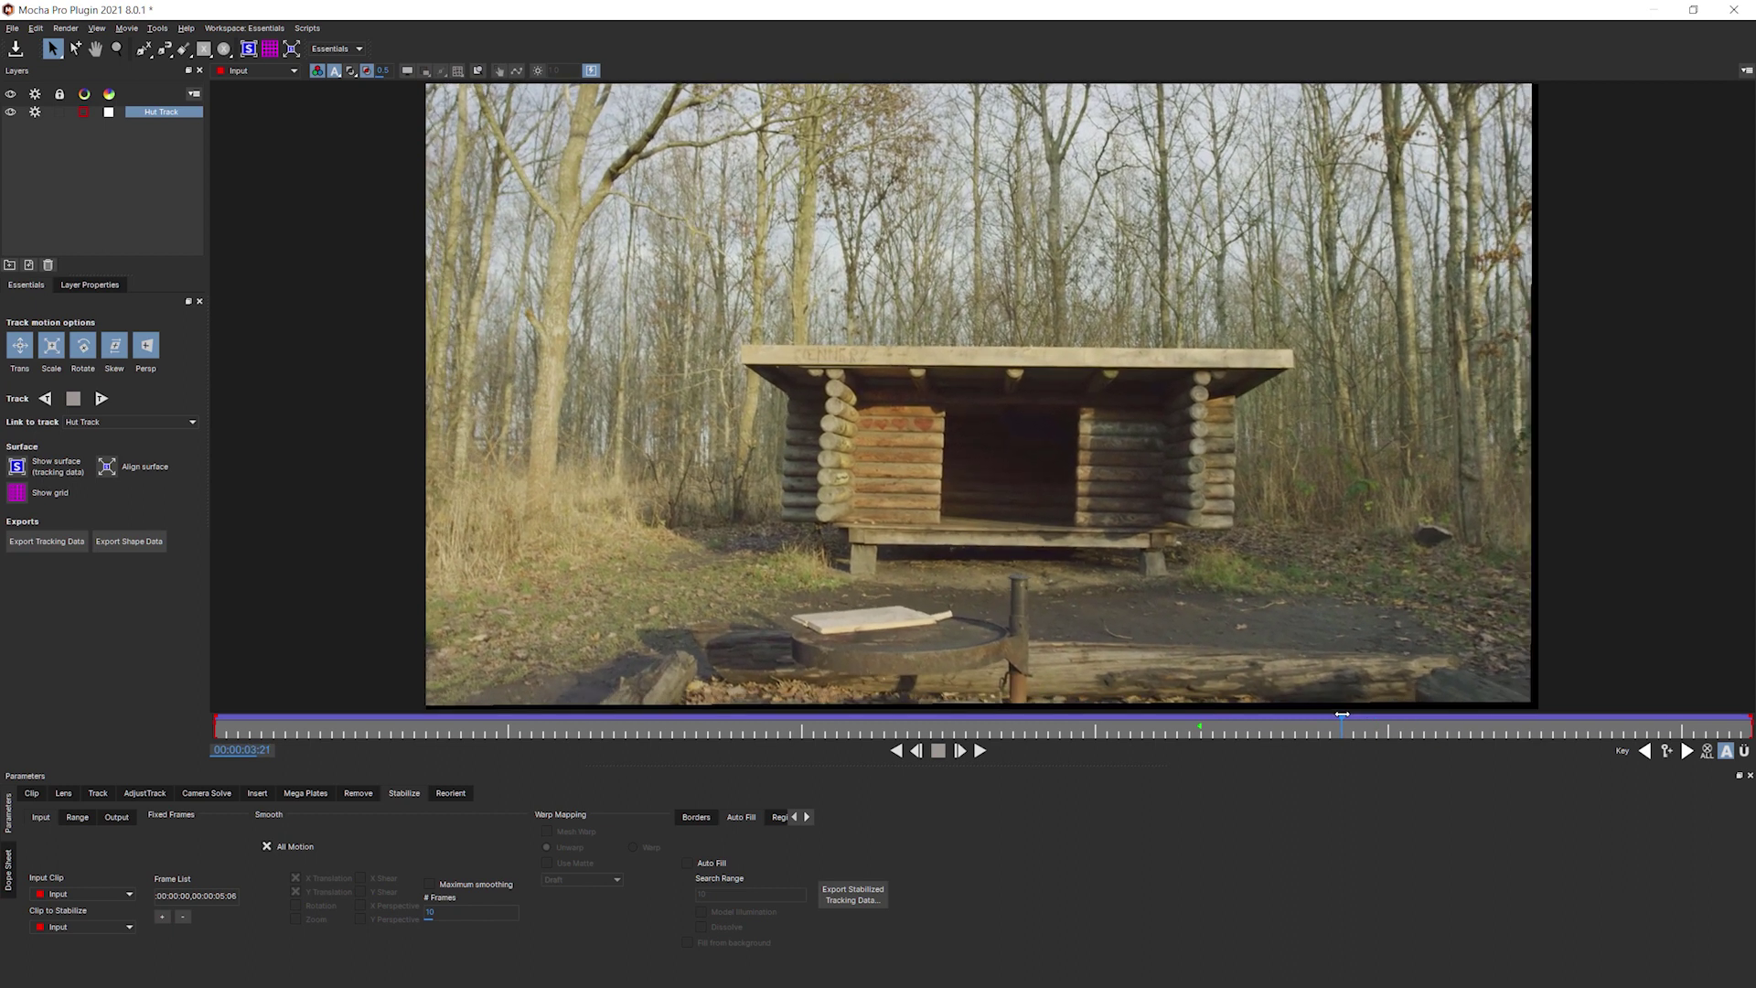
# Add 00:00:03:21 as a fixed frame, play to review, then add the end frame too.
pyautogui.click(165, 919)
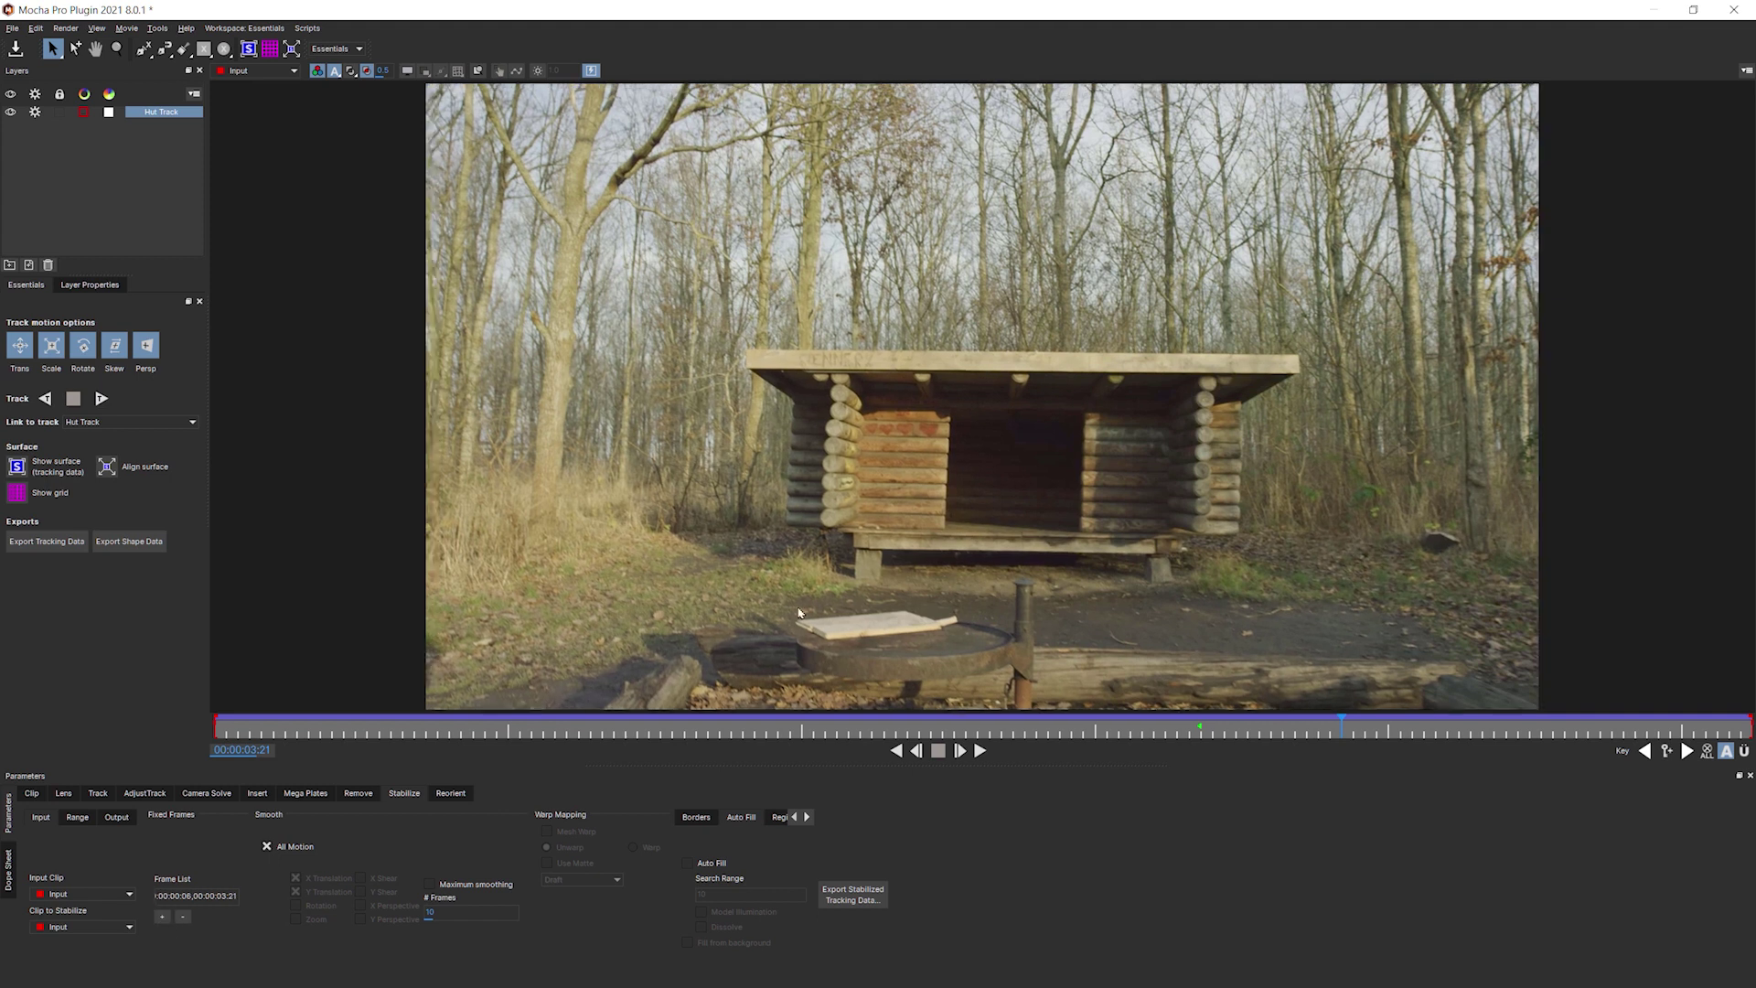
pyautogui.click(979, 750)
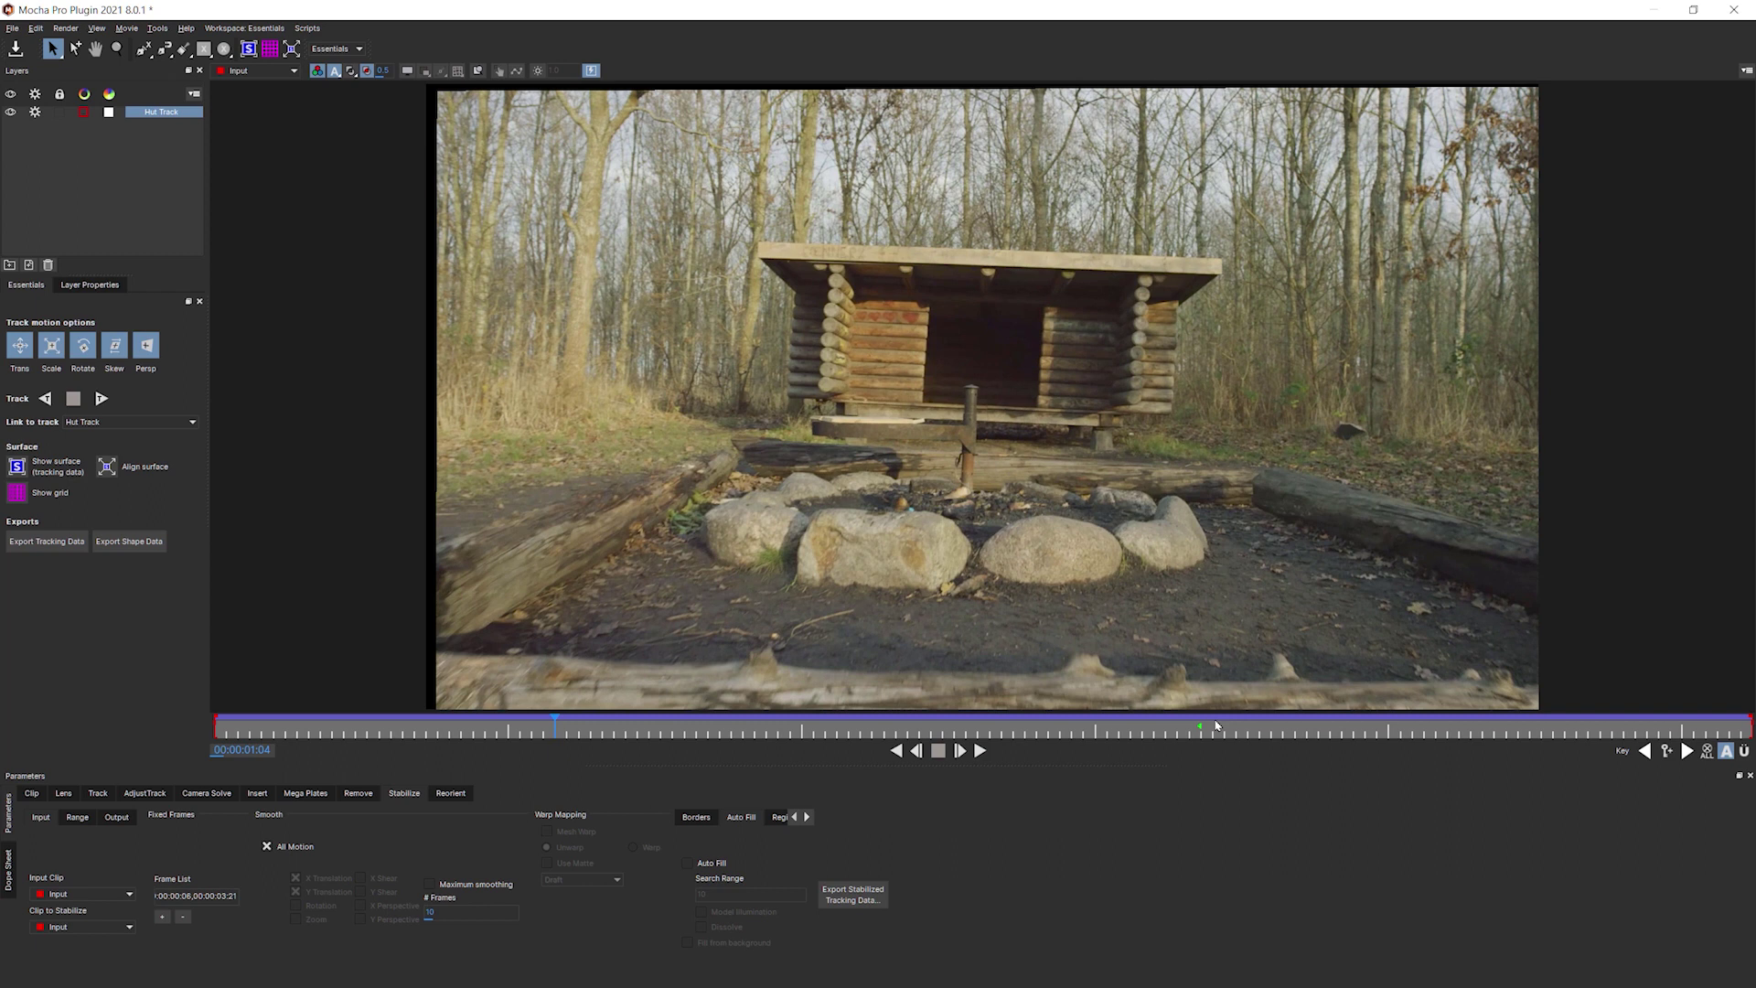
pyautogui.moveTo(1217, 725); pyautogui.dragTo(1750, 701)
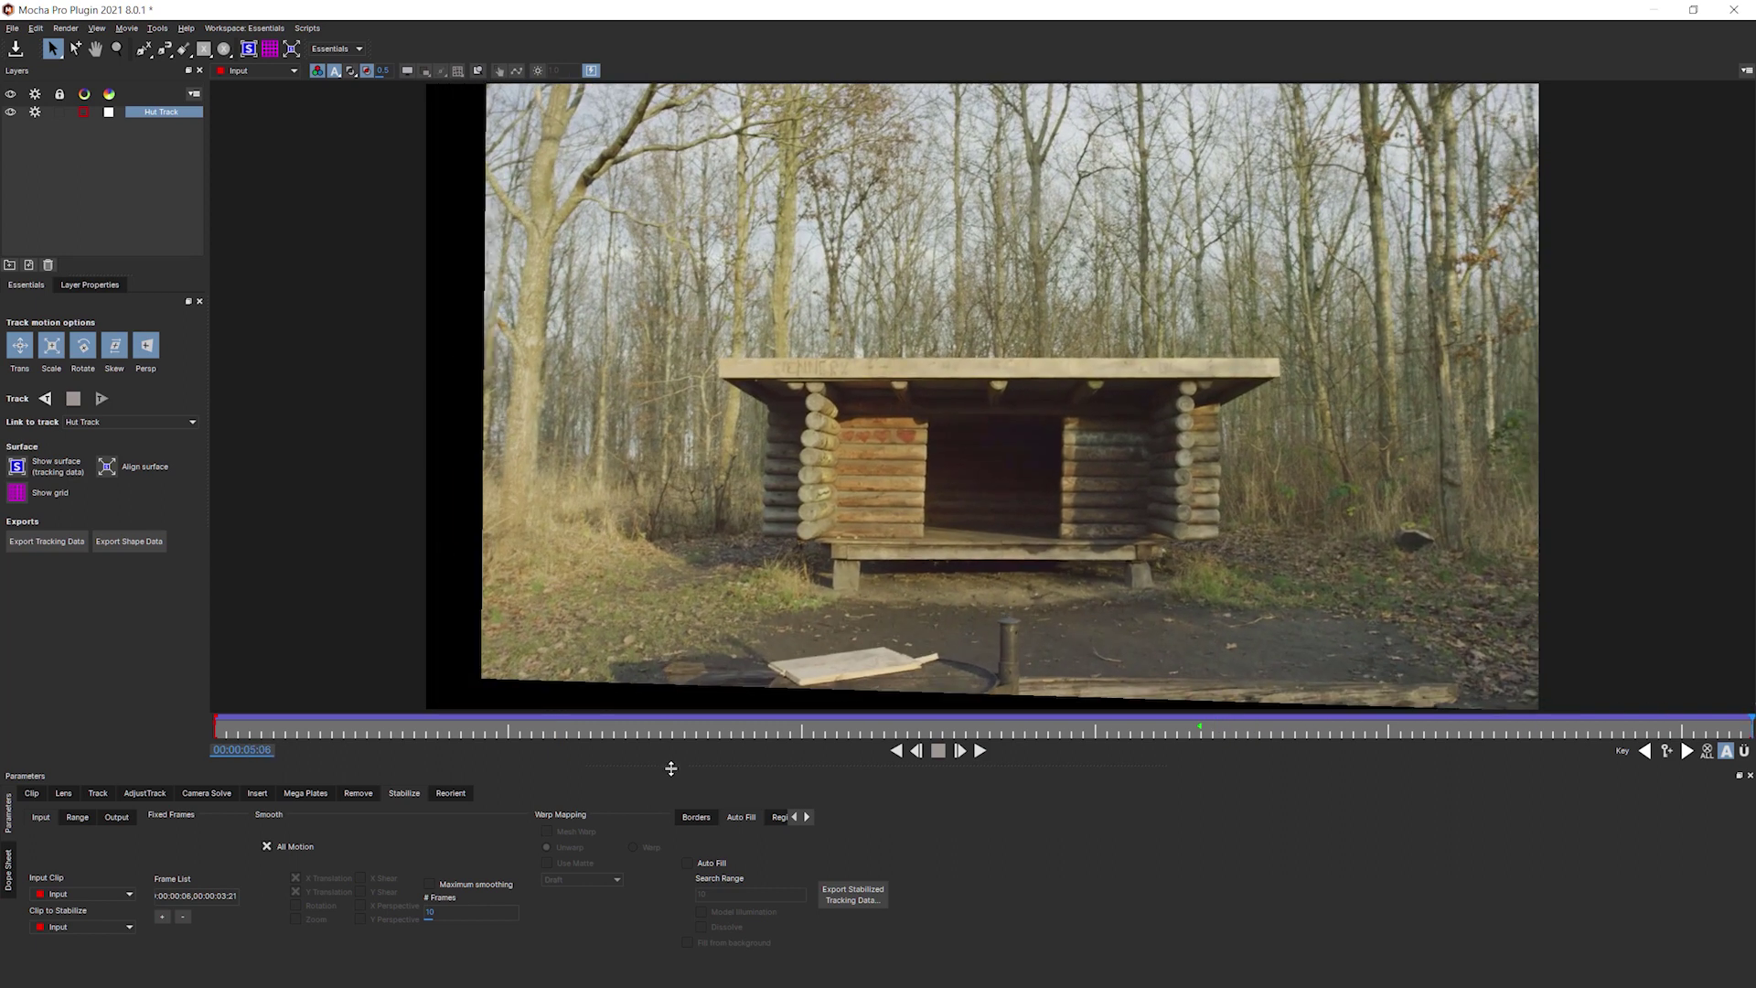
pyautogui.click(162, 917)
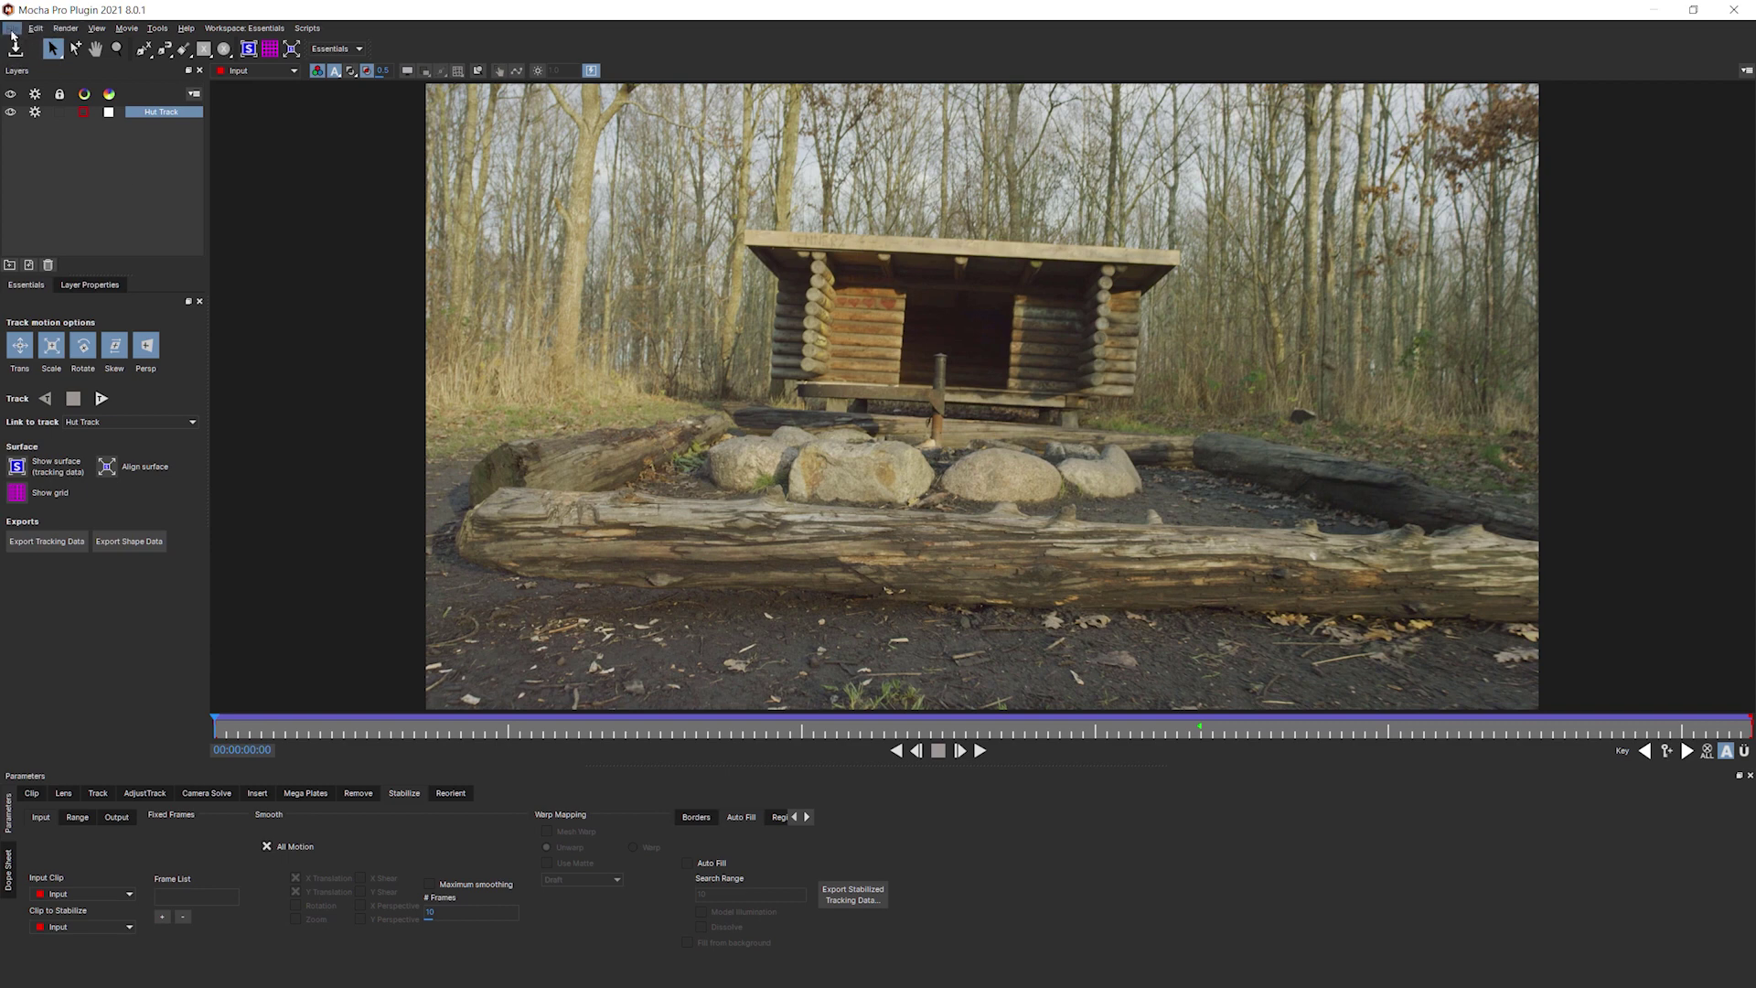
# Close the Mocha session from the File menu to return to After Effects.
pyautogui.click(12, 29)
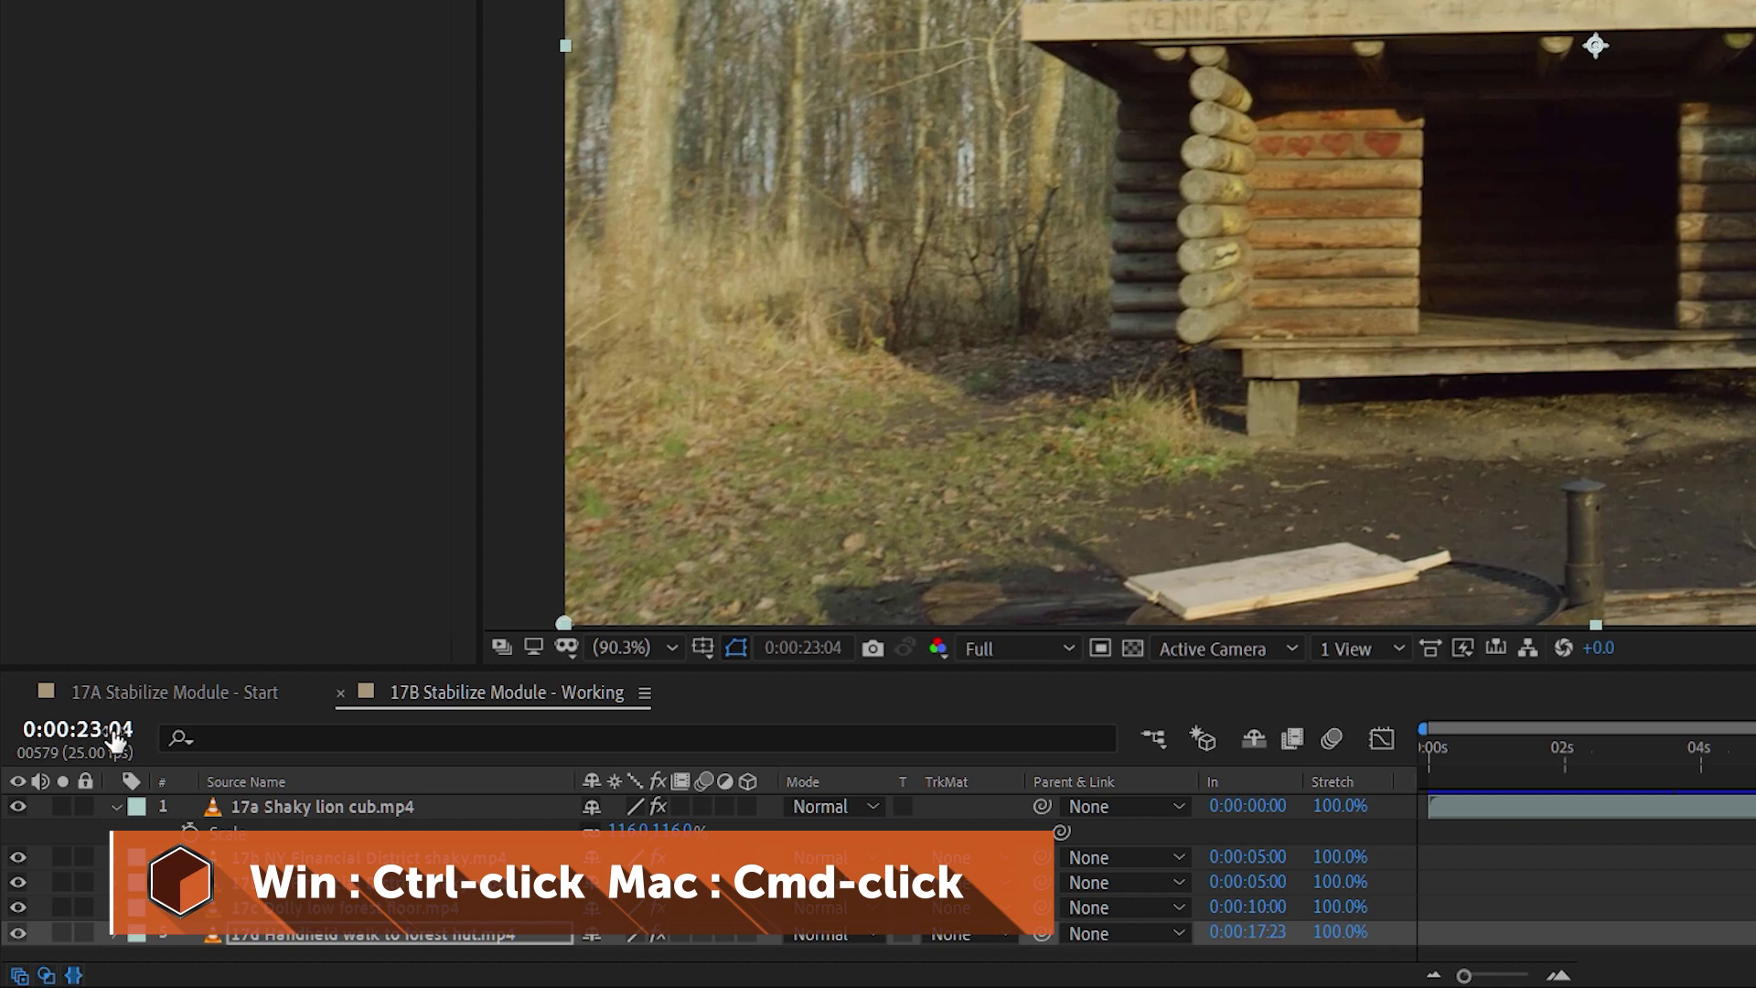
# Show the After Effects current time in frames and relaunch Mocha Pro on the hut clip.
pyautogui.keyDown('ctrl'); pyautogui.click(110, 737); pyautogui.keyUp('ctrl')
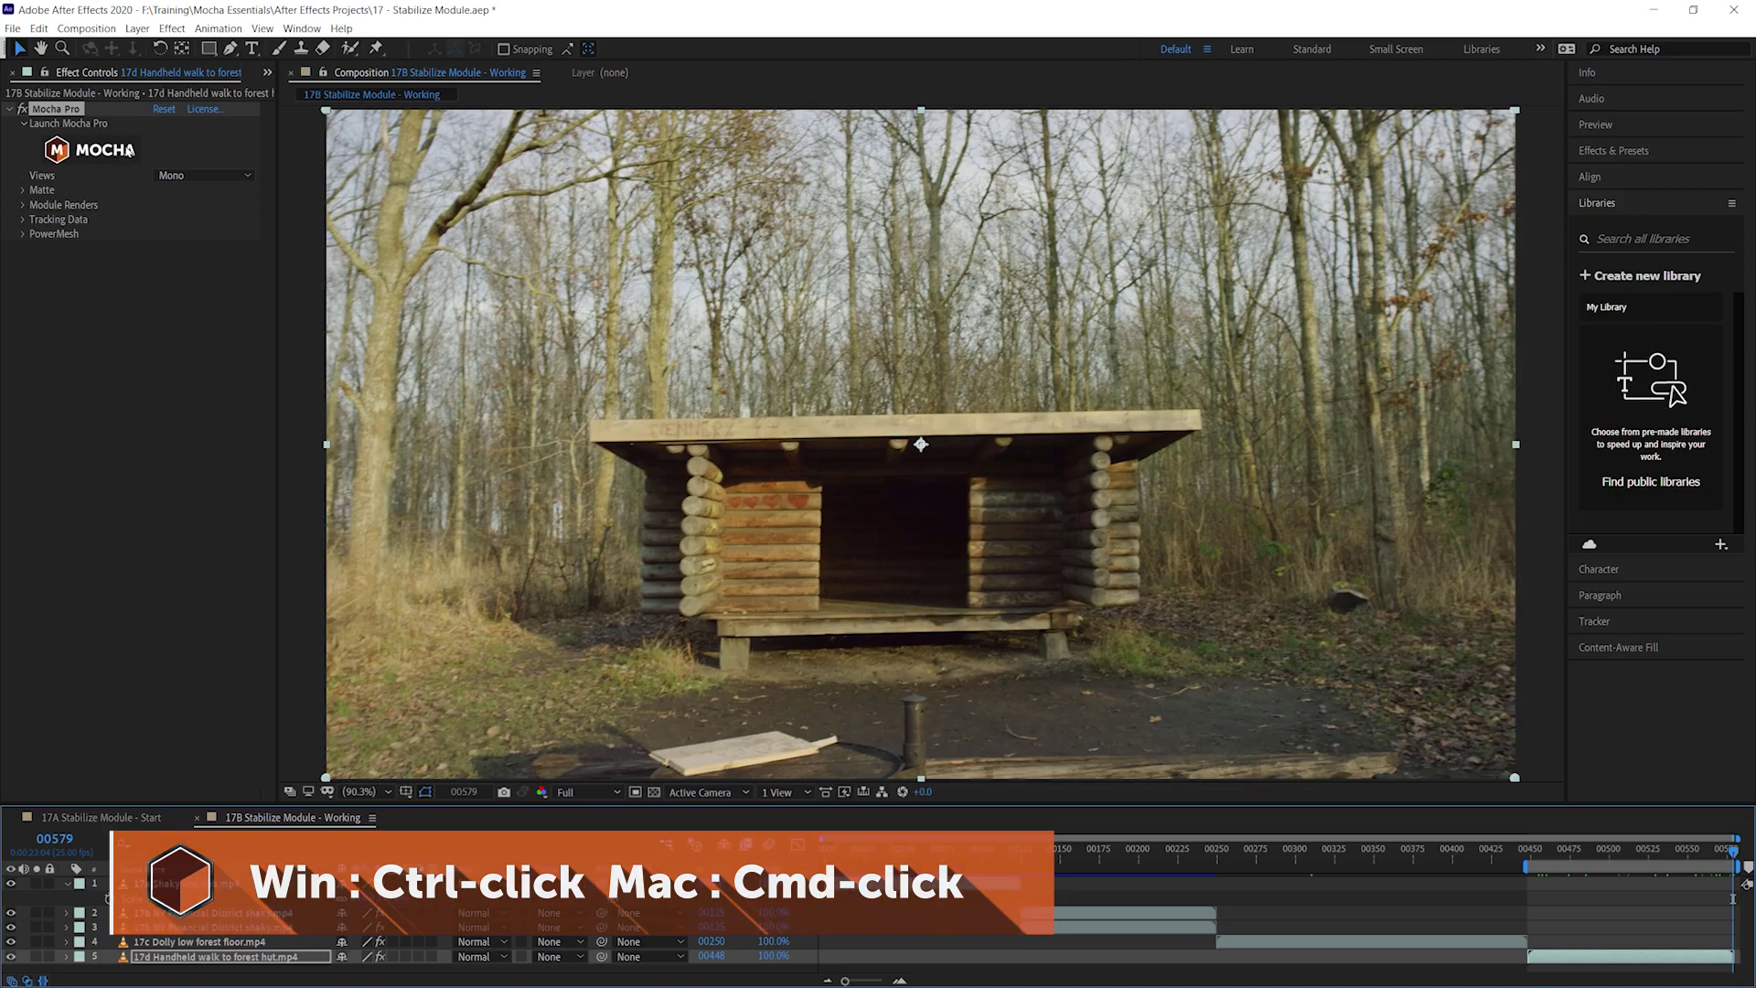
pyautogui.click(106, 149)
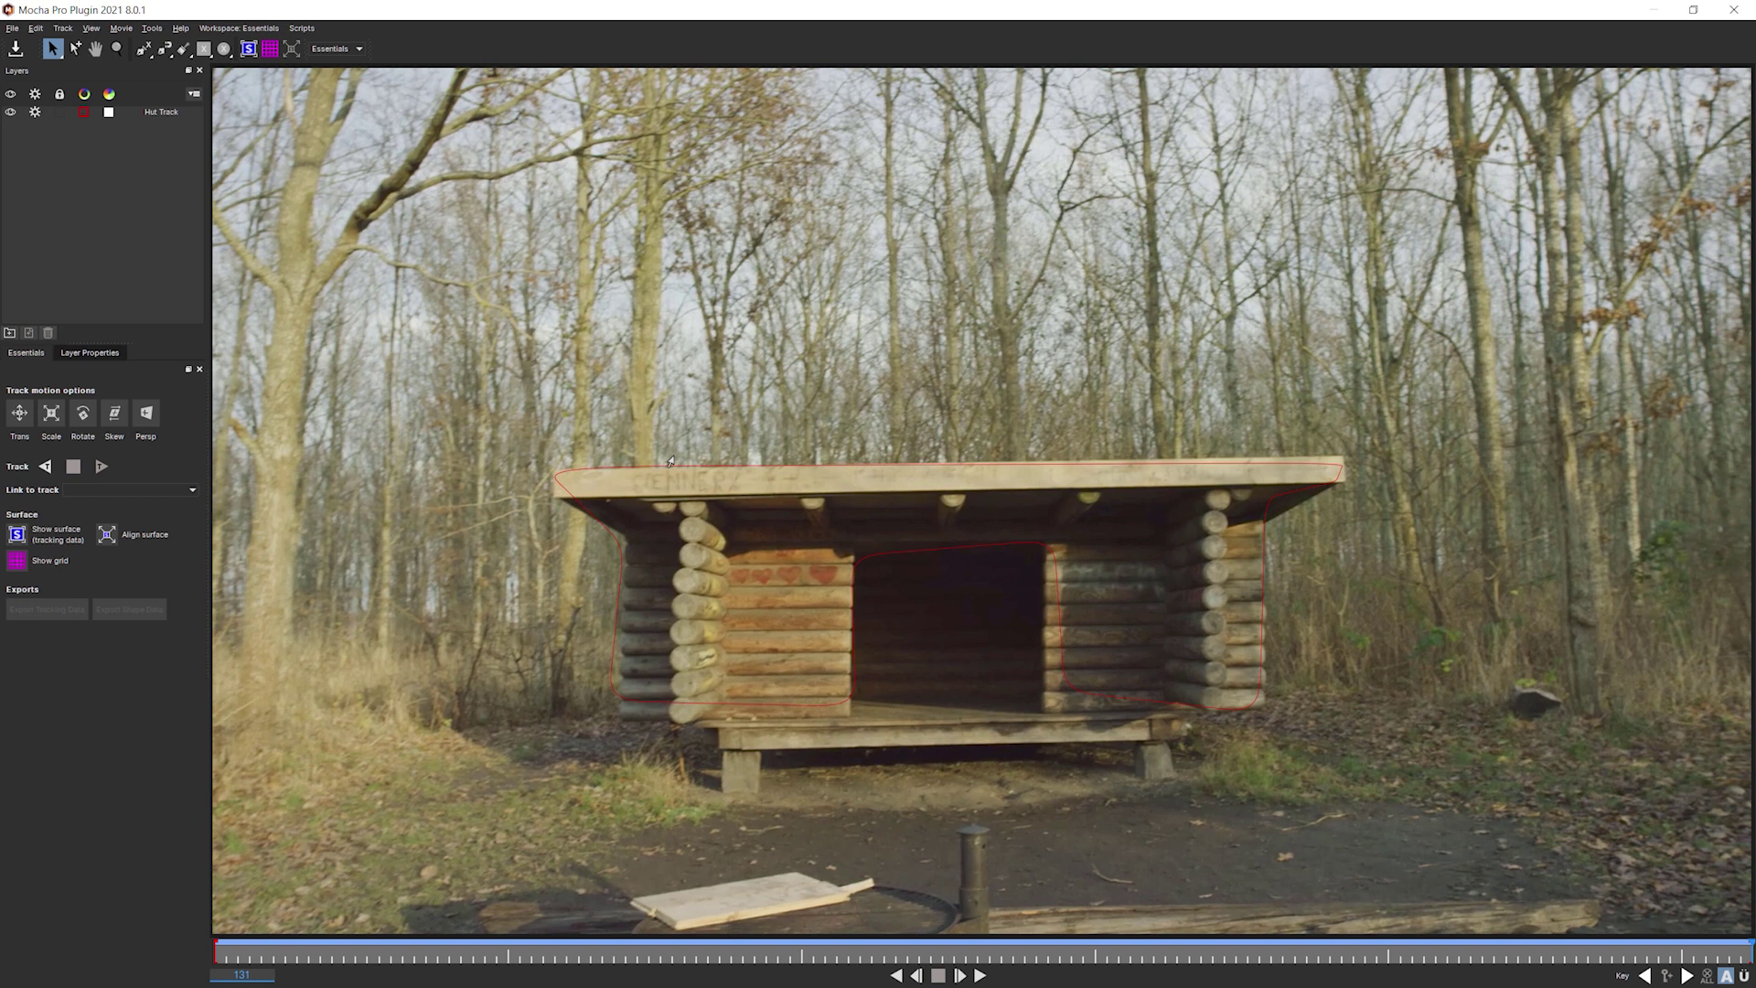
# Switch to the Ben Stabilize workspace, select Hut Track and open its Stabilize settings.
pyautogui.click(337, 49)
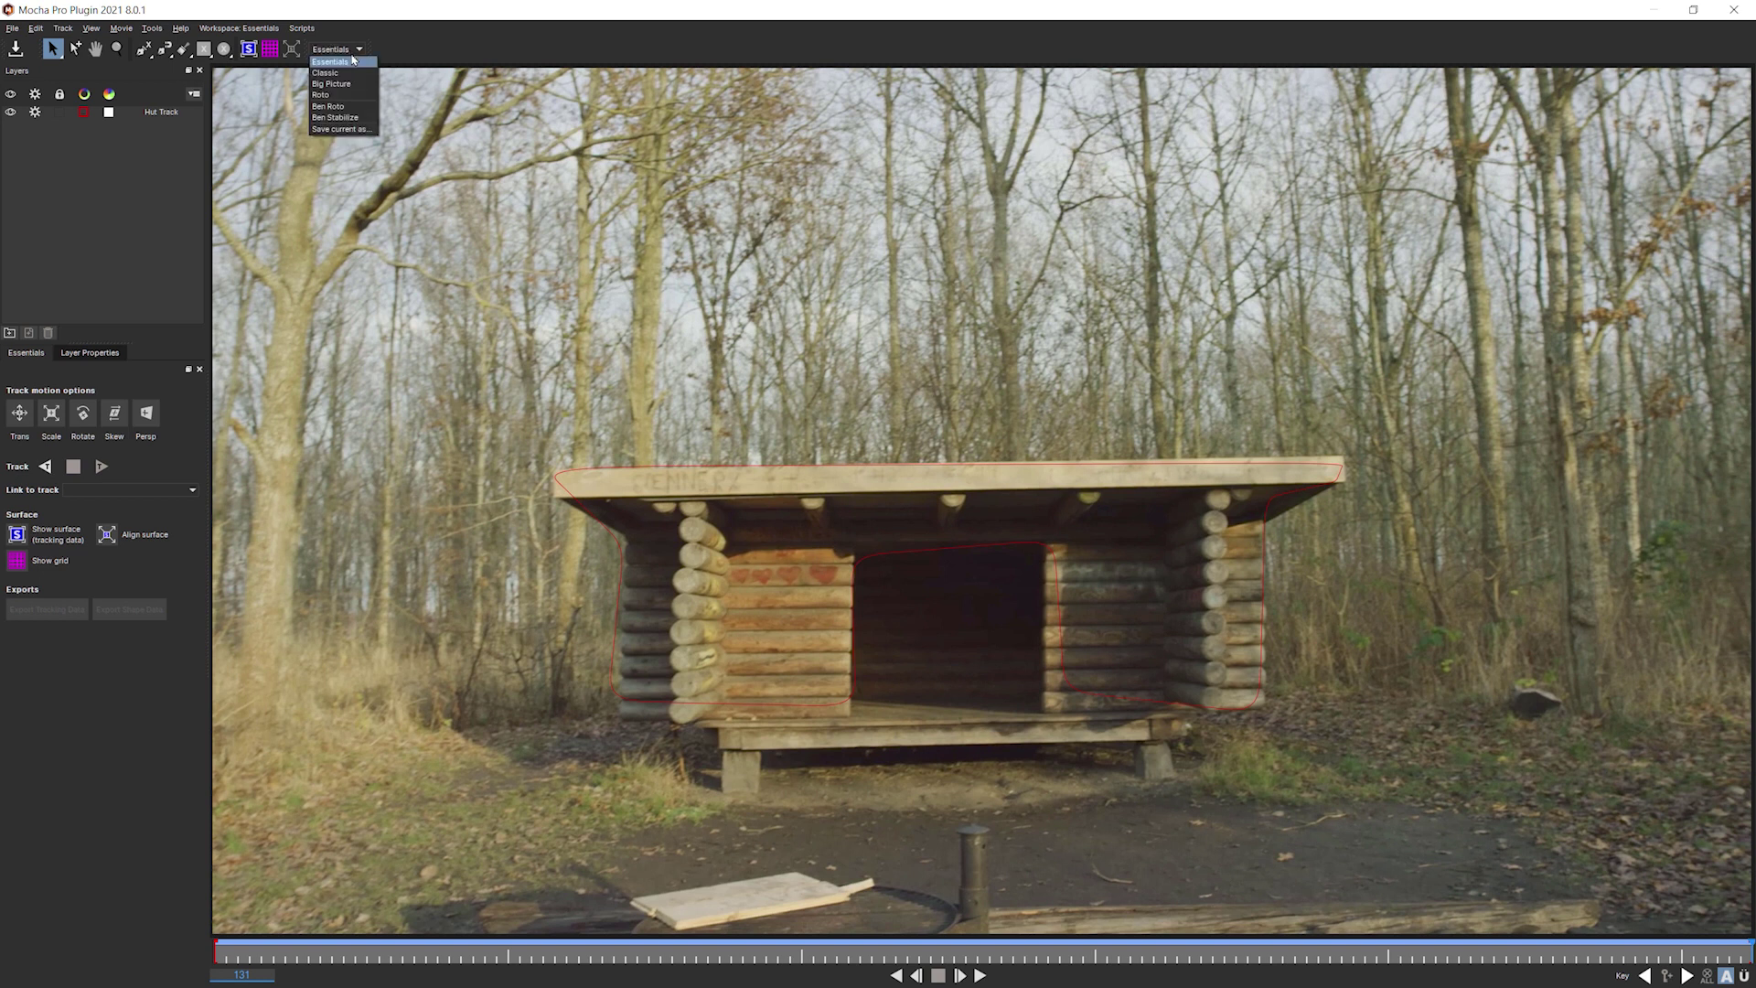
pyautogui.click(364, 125)
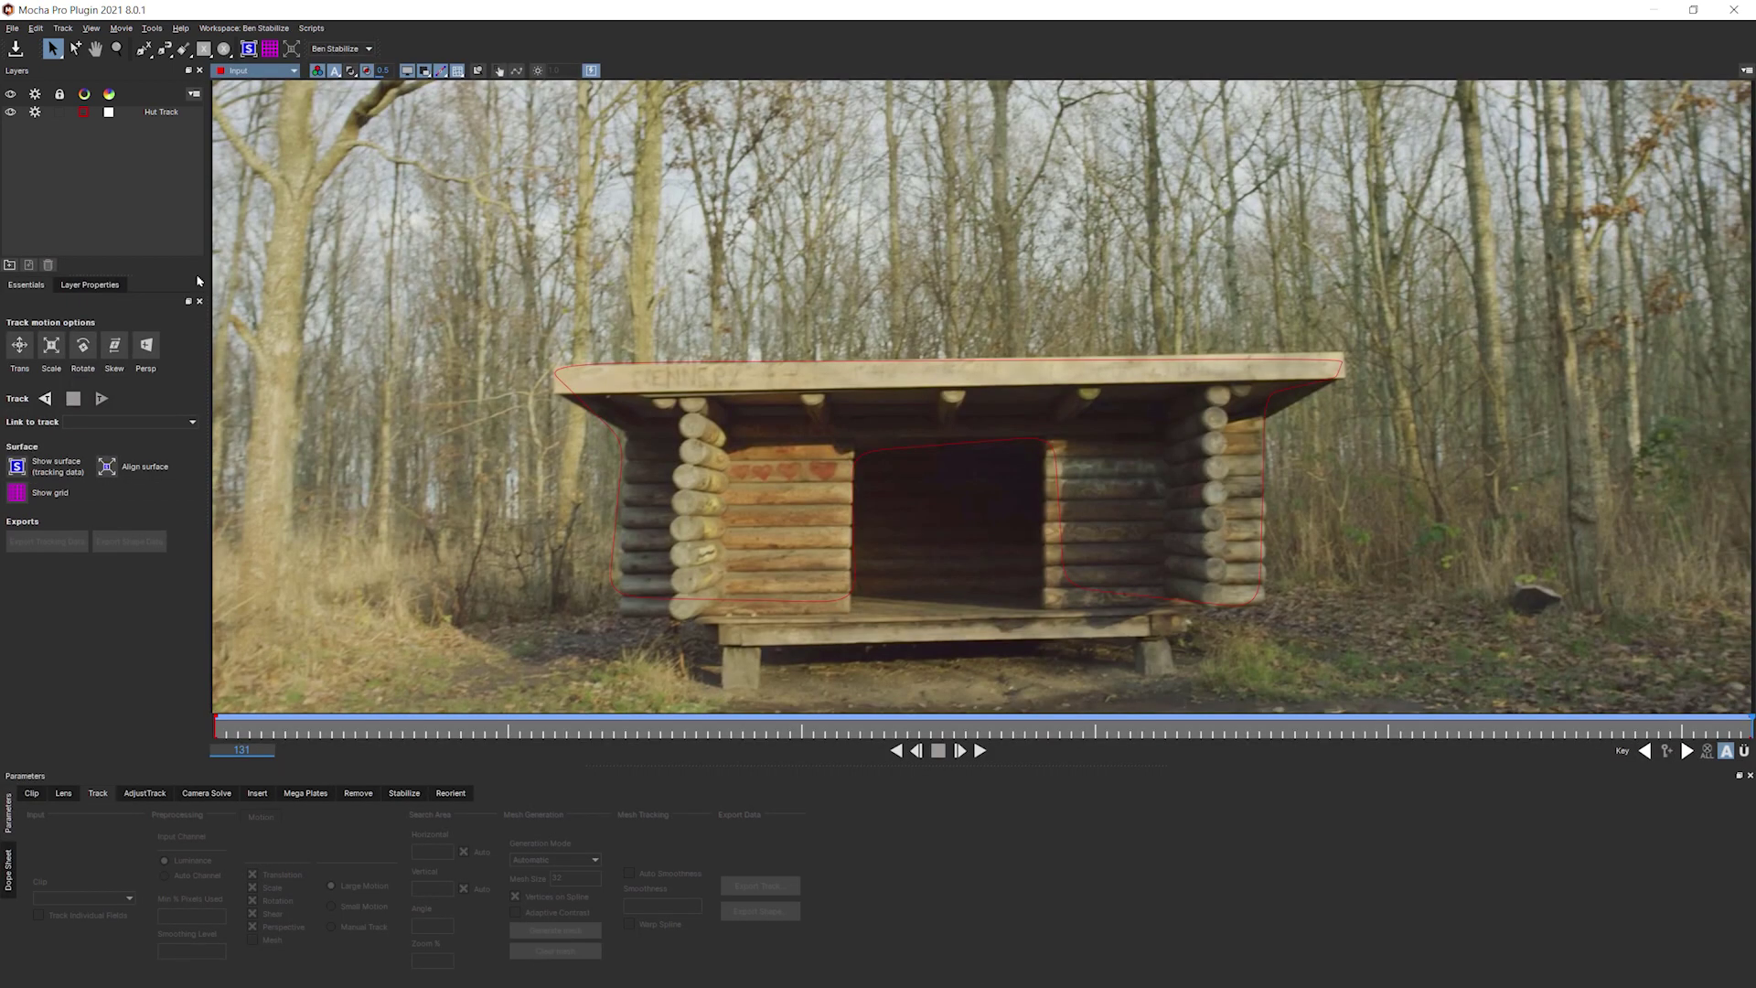
pyautogui.click(154, 112)
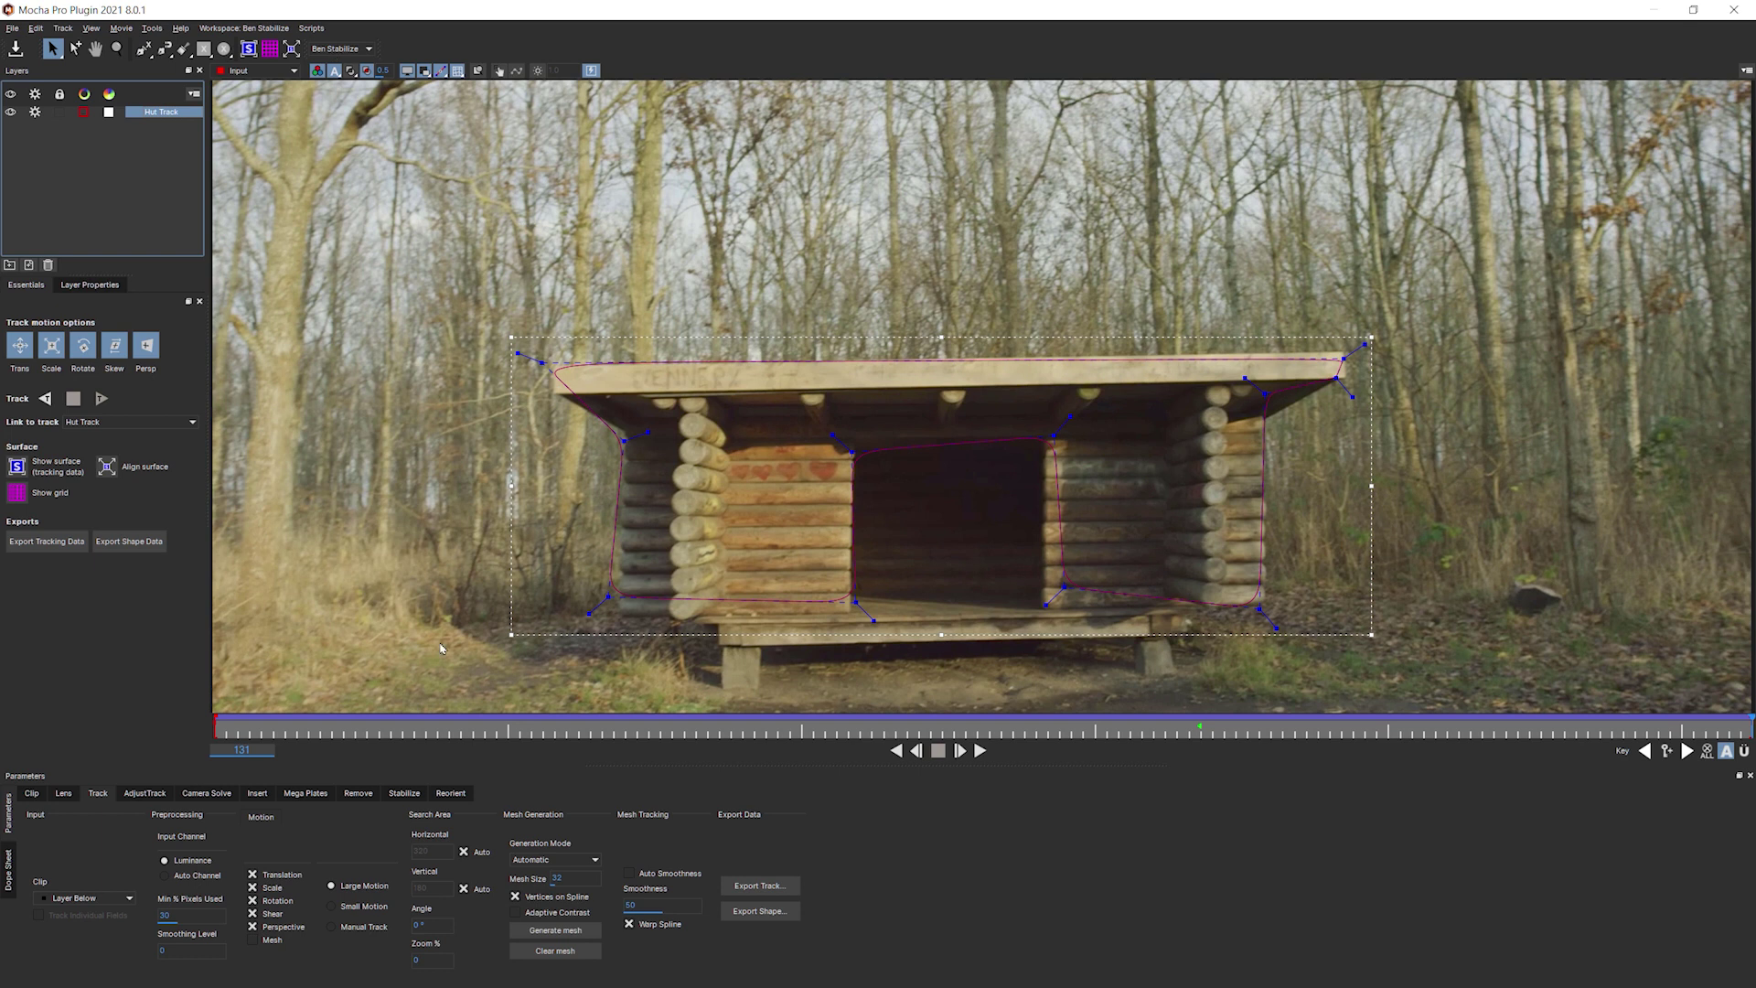
pyautogui.click(399, 796)
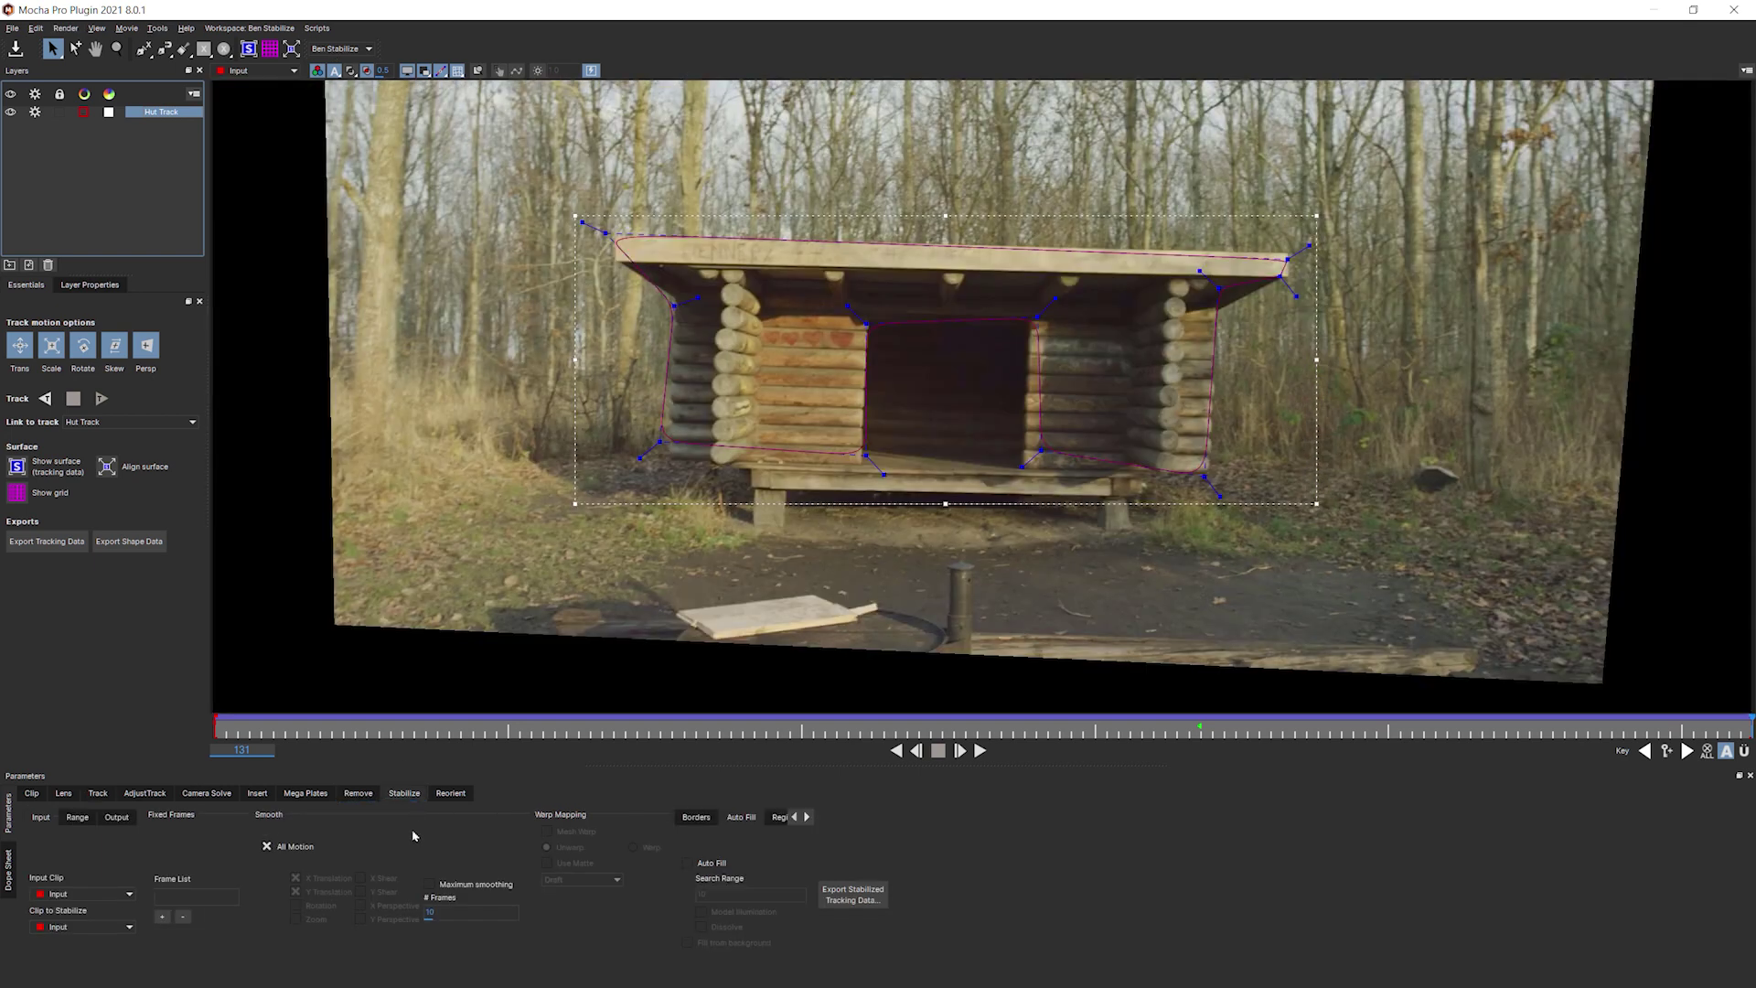
# Add frames 131 and 86 as fixed frames alongside frame 0.
pyautogui.moveTo(289, 735); pyautogui.dragTo(217, 735)
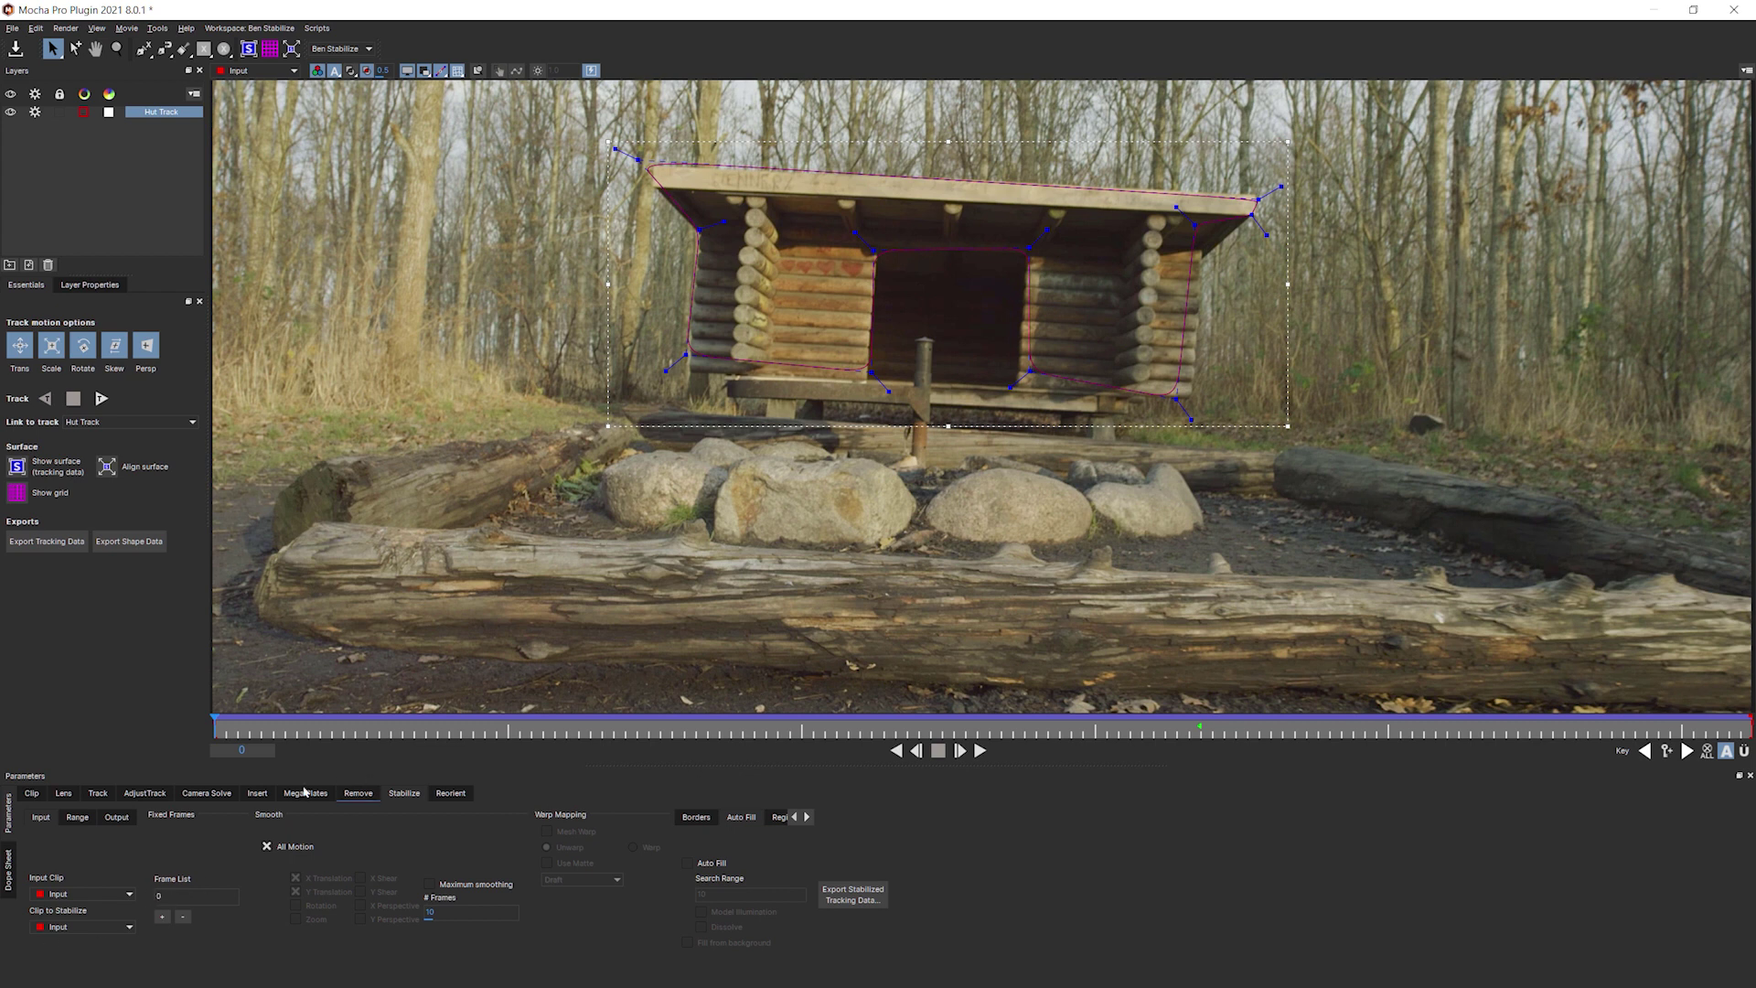
pyautogui.click(260, 733)
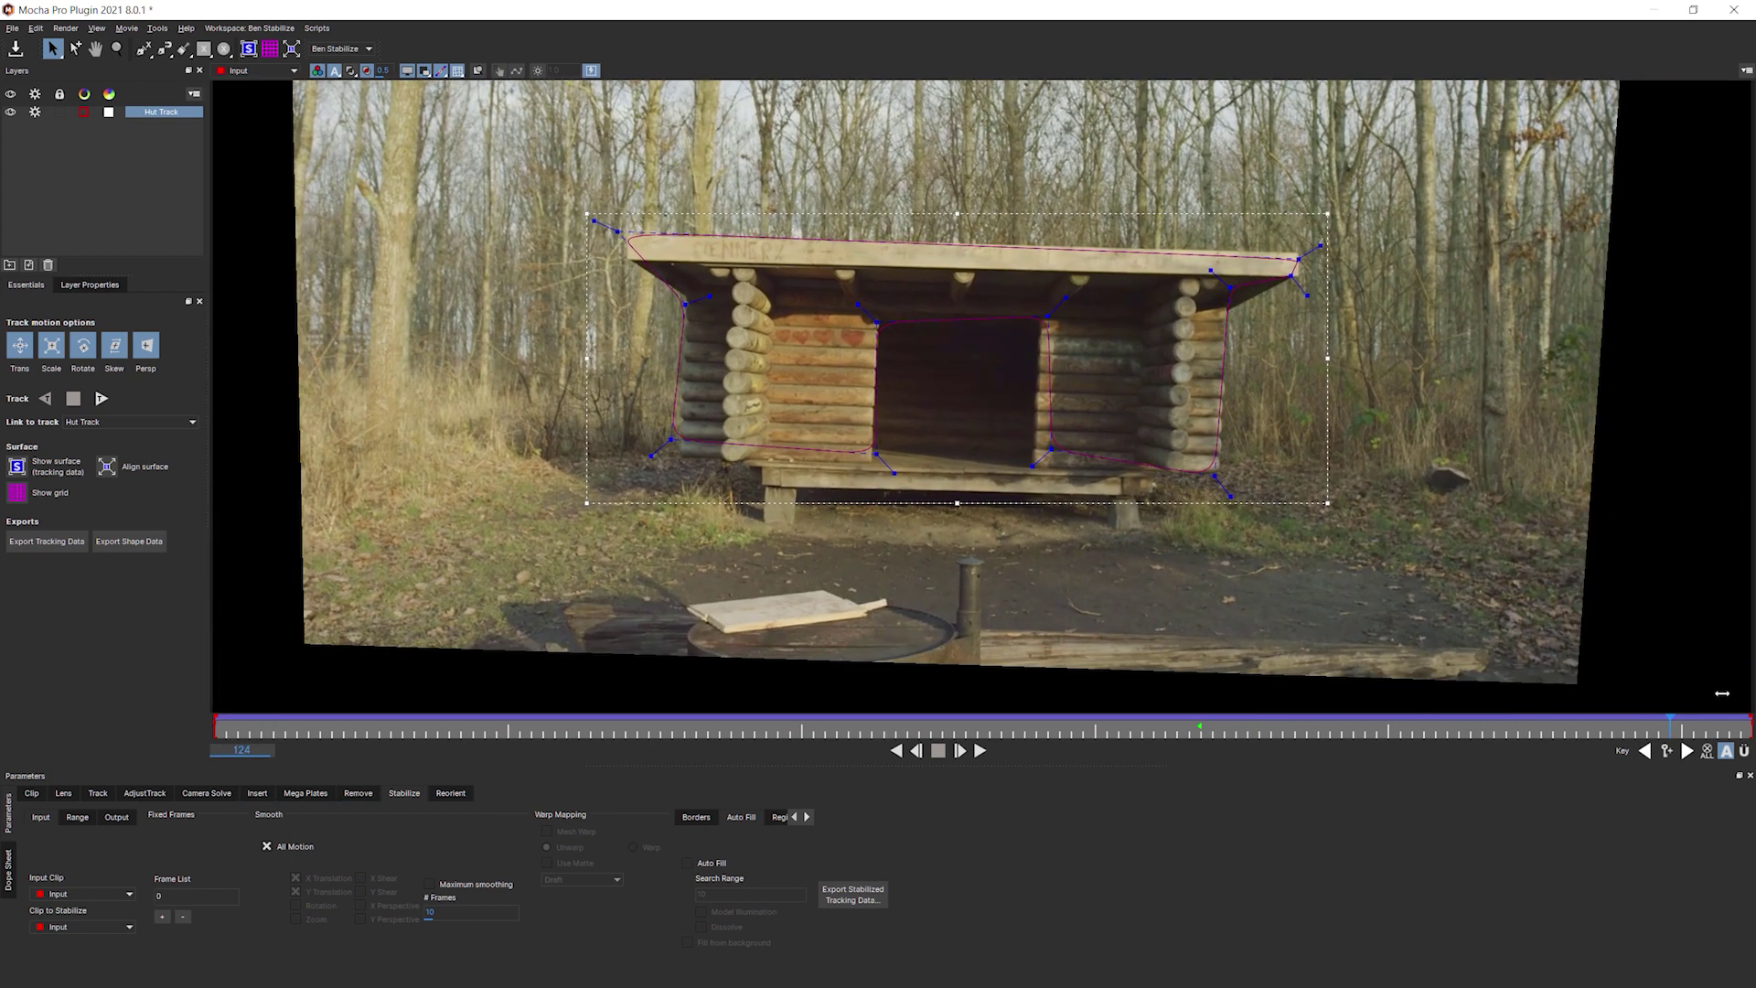
pyautogui.click(163, 917)
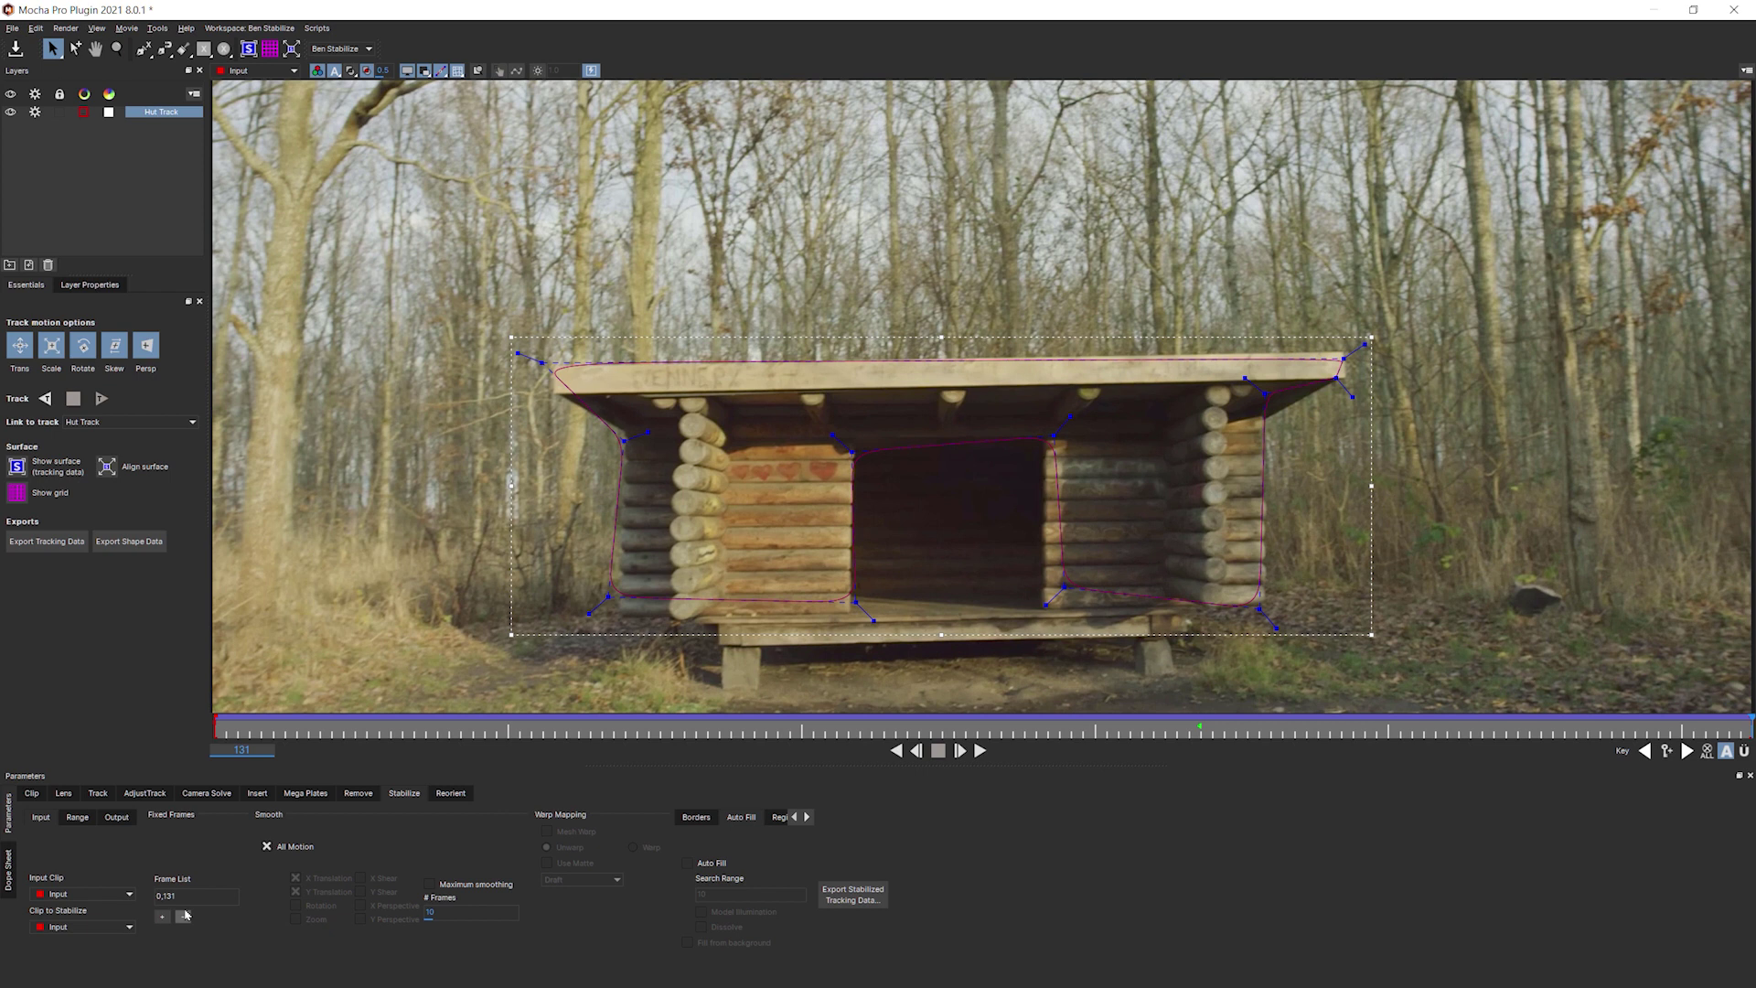
pyautogui.click(1036, 730)
pyautogui.click(1107, 729)
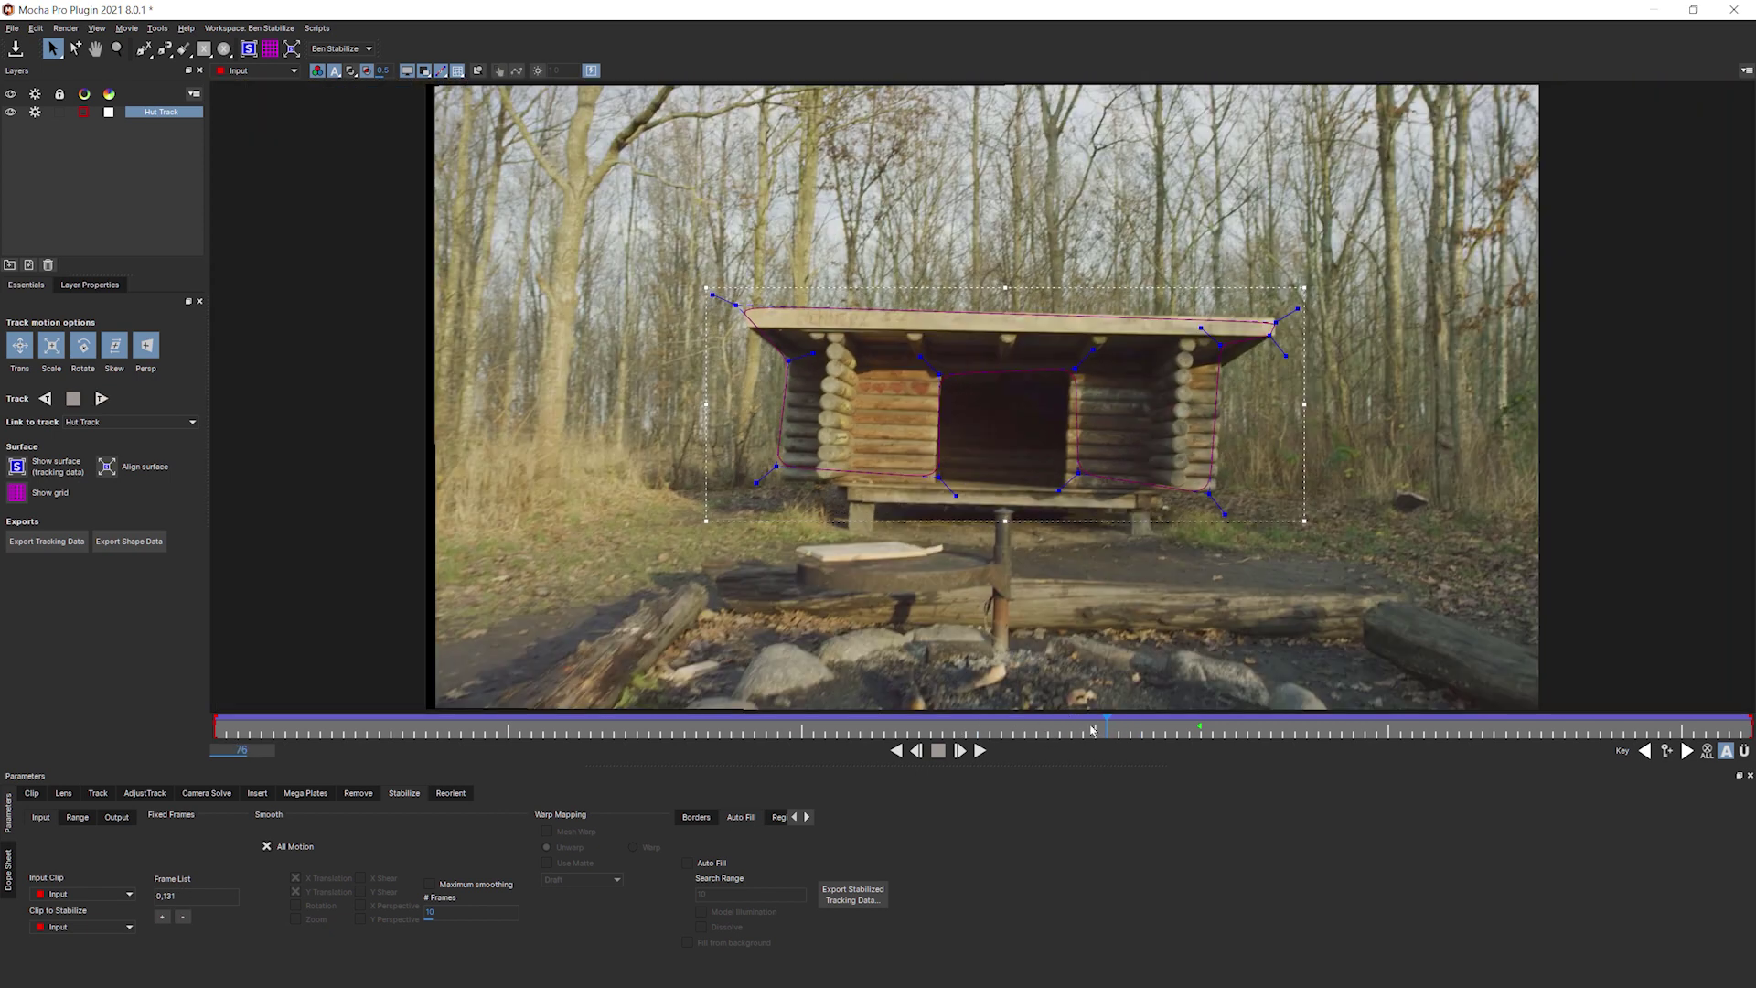
pyautogui.moveTo(1105, 724); pyautogui.dragTo(1220, 730)
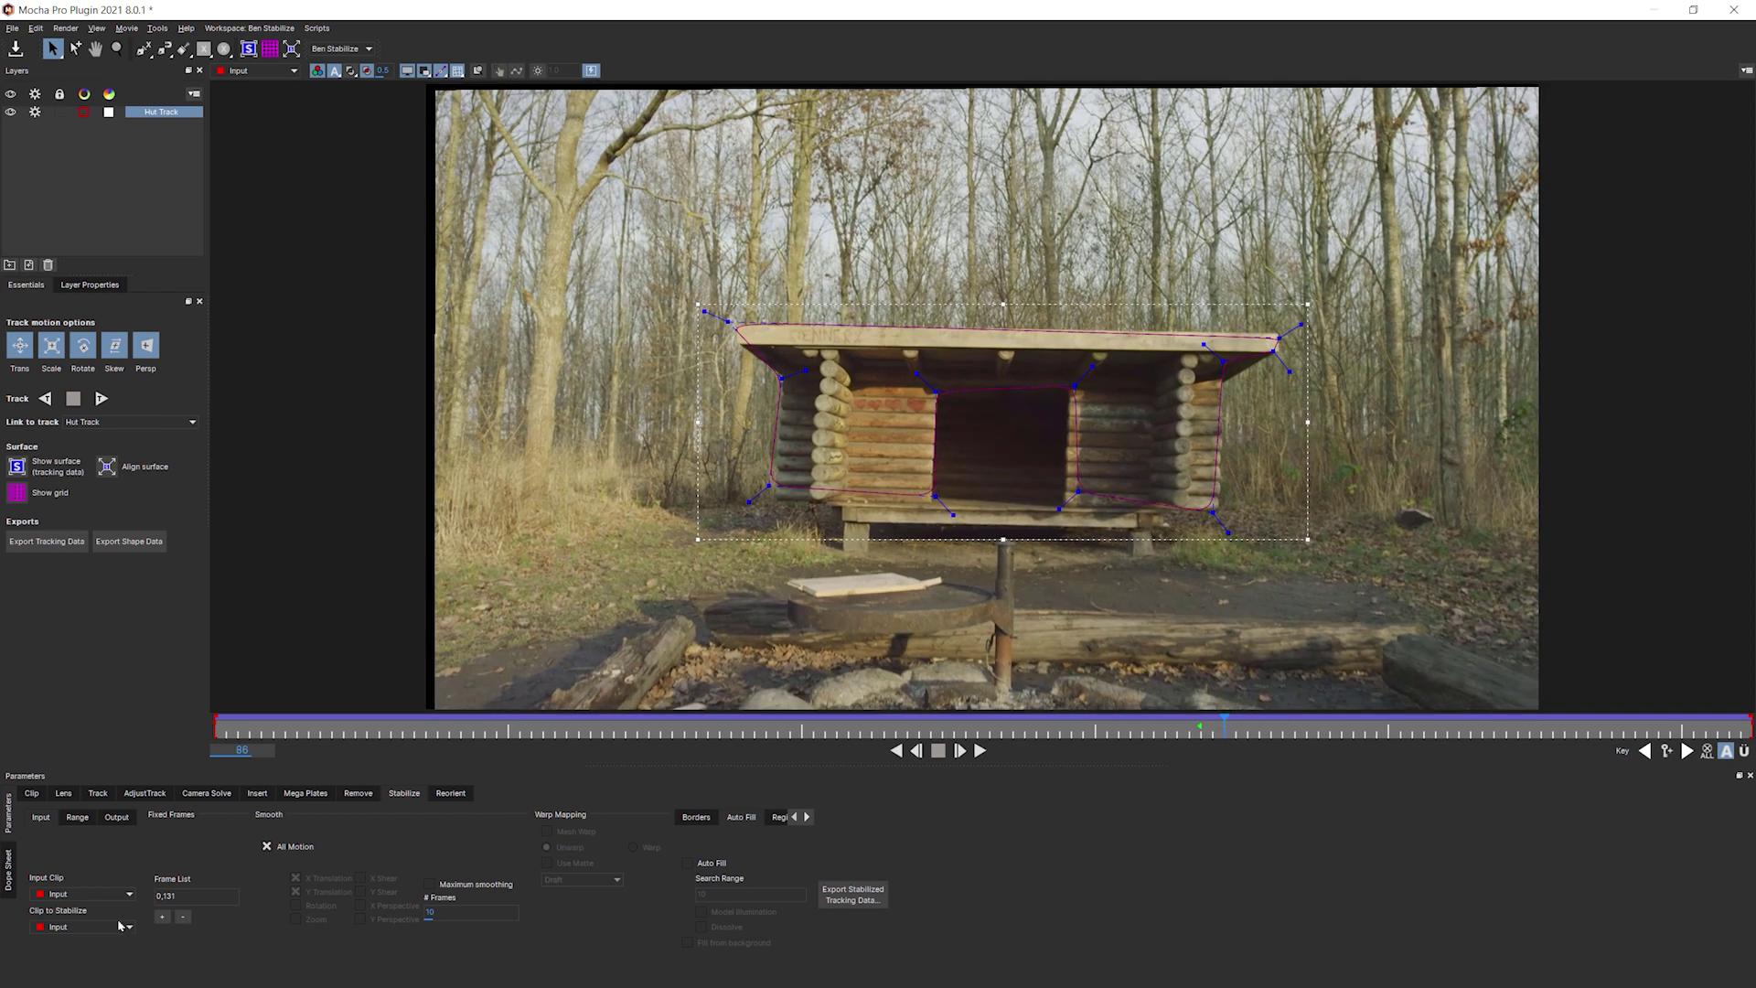
pyautogui.click(162, 917)
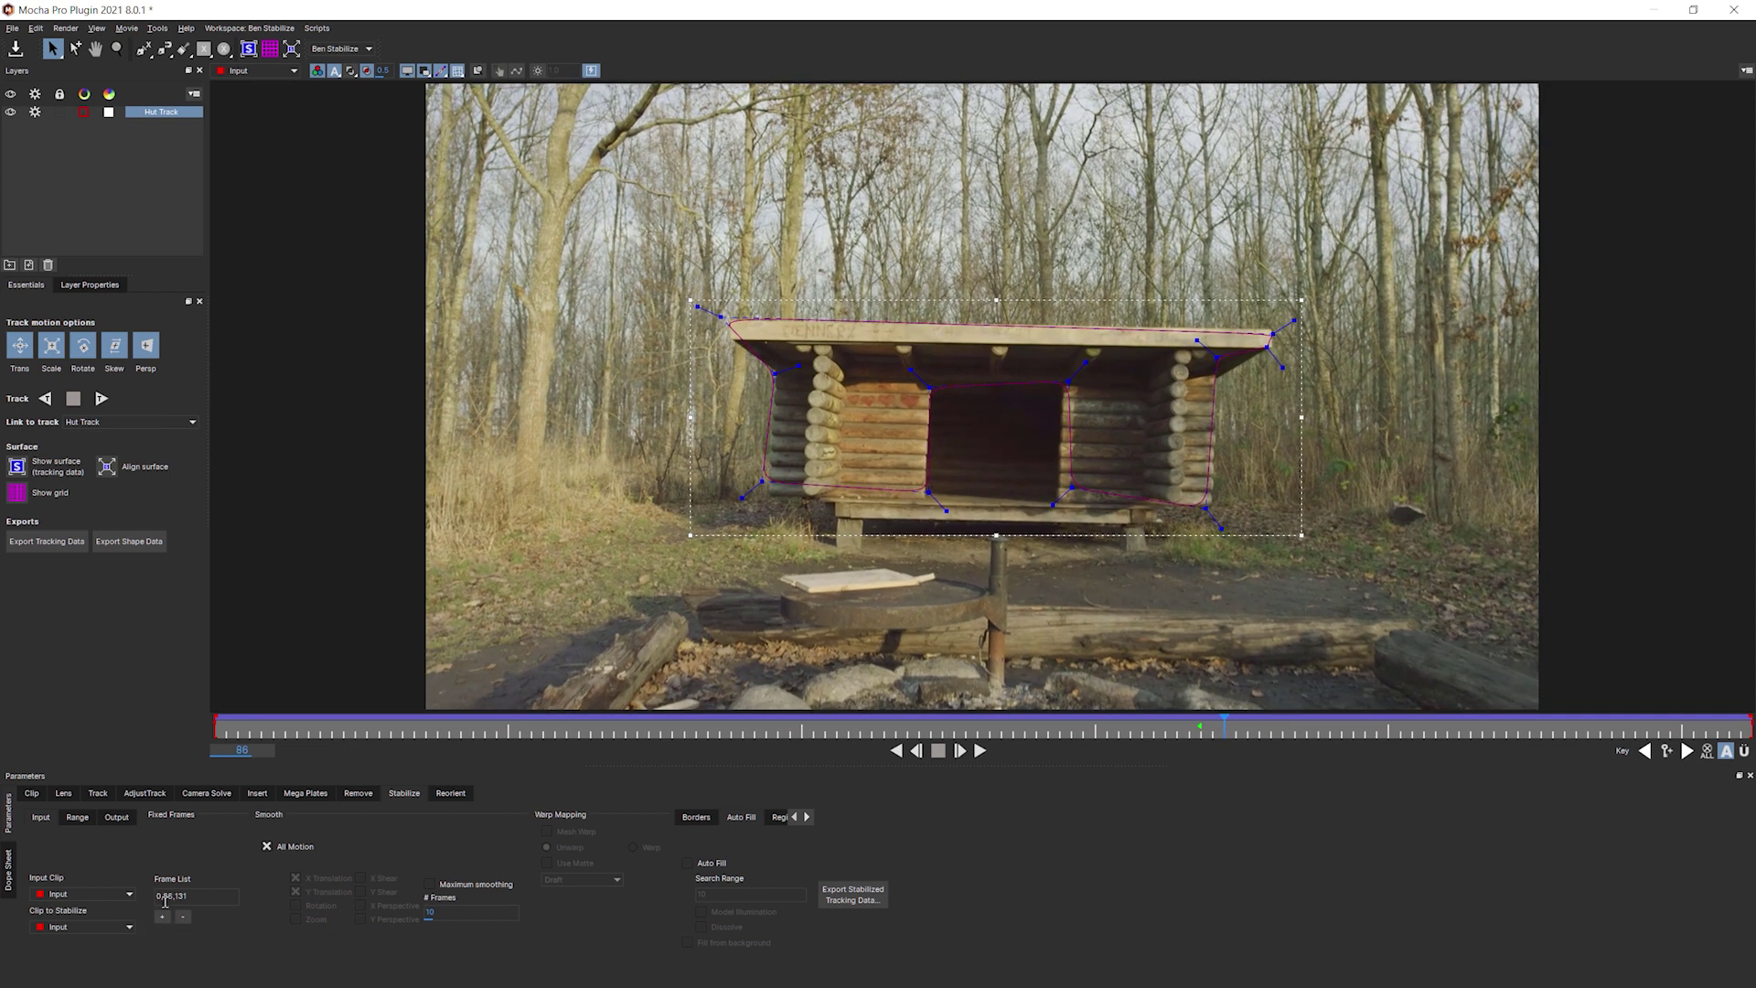
# Play back the stabilized clip, then delete 131 from the Frame List.
pyautogui.click(981, 752)
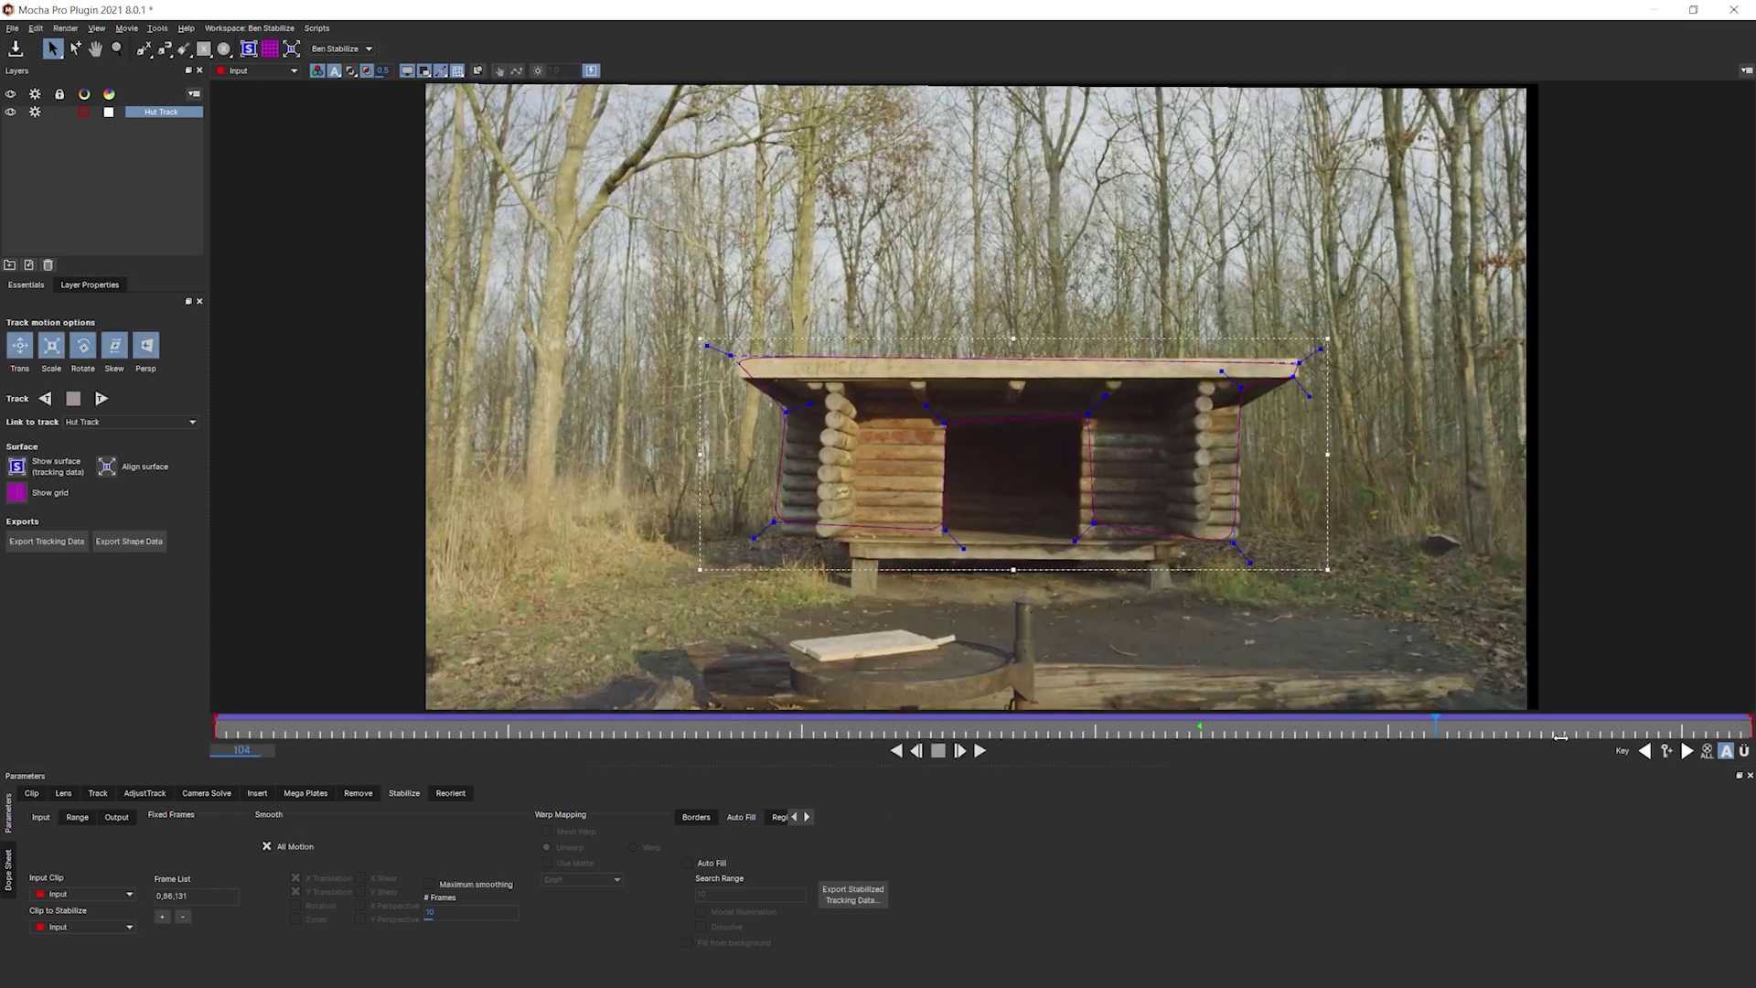
pyautogui.click(651, 732)
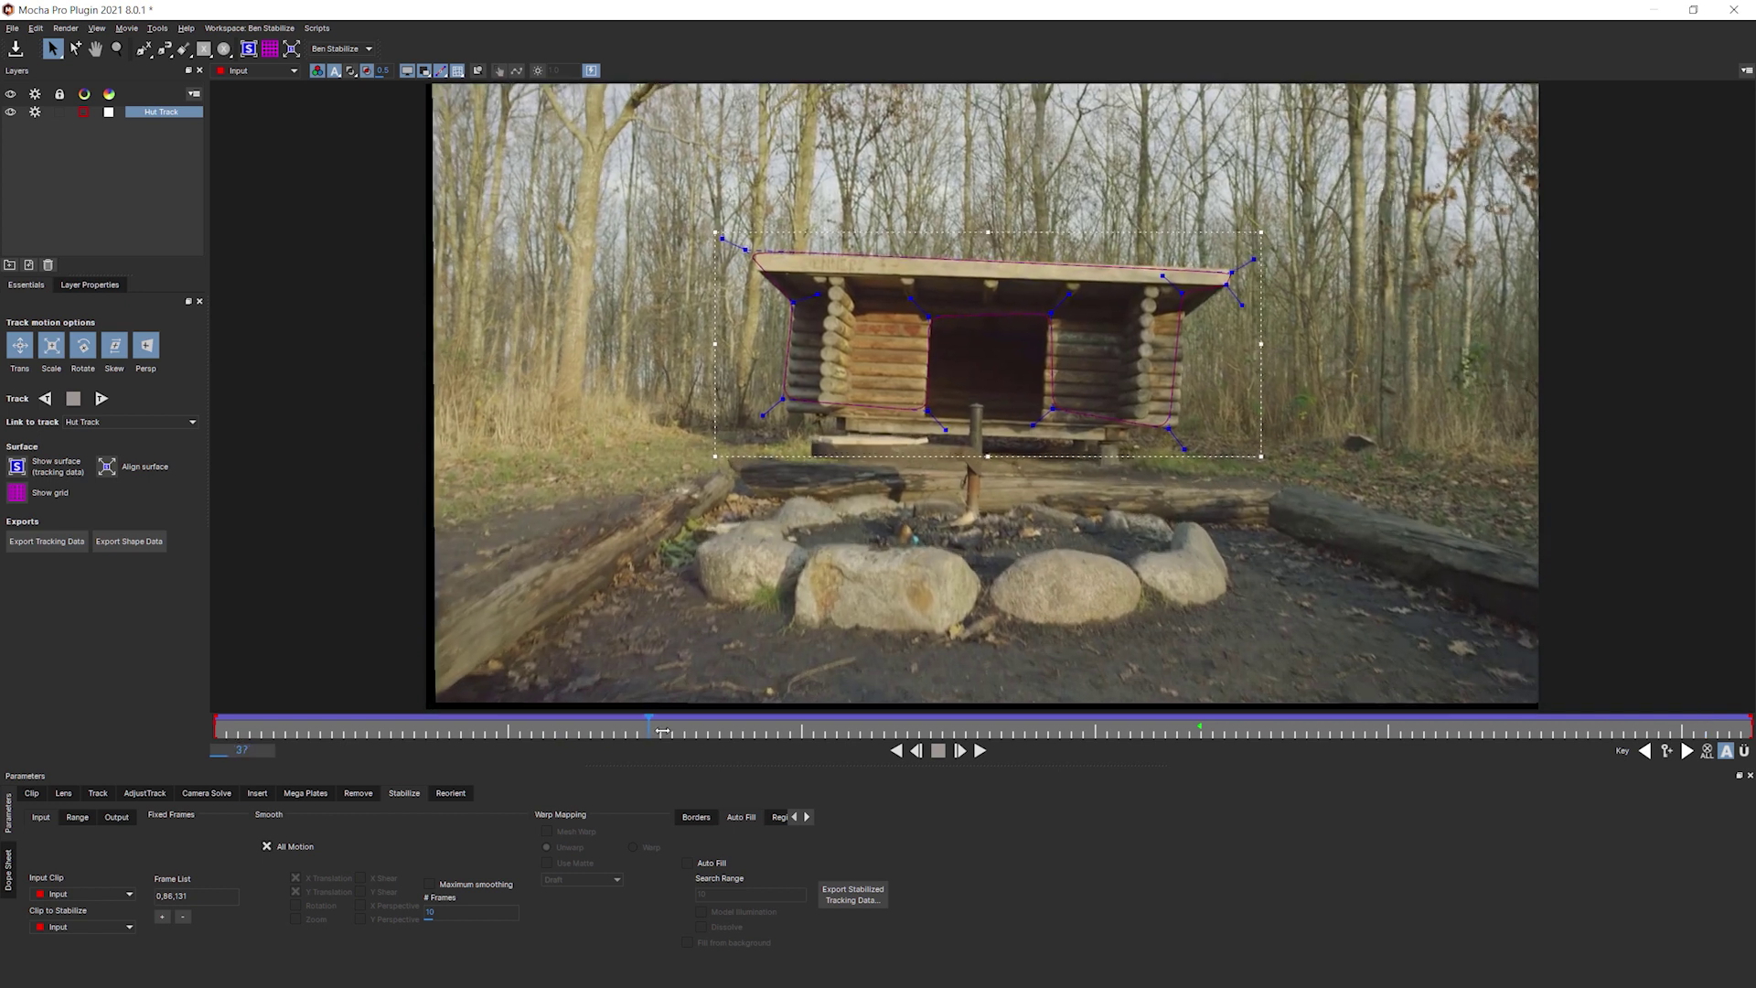
pyautogui.moveTo(663, 732); pyautogui.dragTo(715, 732)
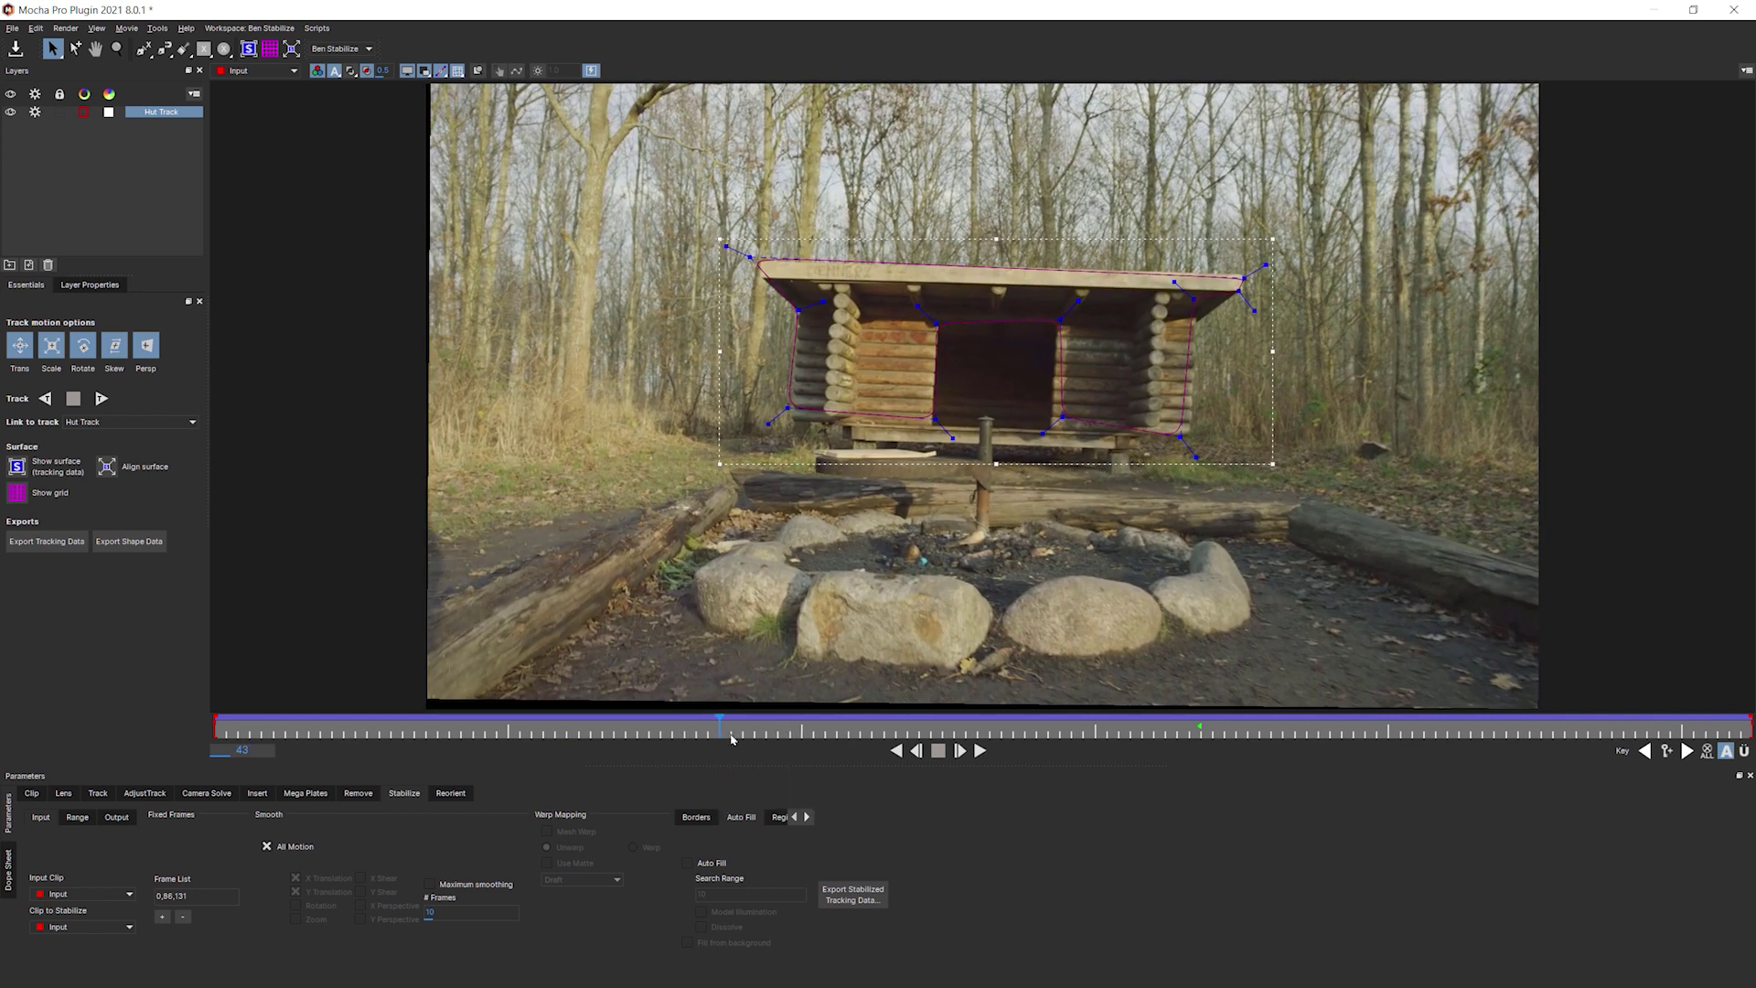
pyautogui.doubleClick(180, 897)
pyautogui.press('BackSpace')
# Commit fixed frames 0,86 and play the stabilized clip from frame 0.
pyautogui.click(182, 916)
pyautogui.moveTo(263, 728); pyautogui.dragTo(214, 729)
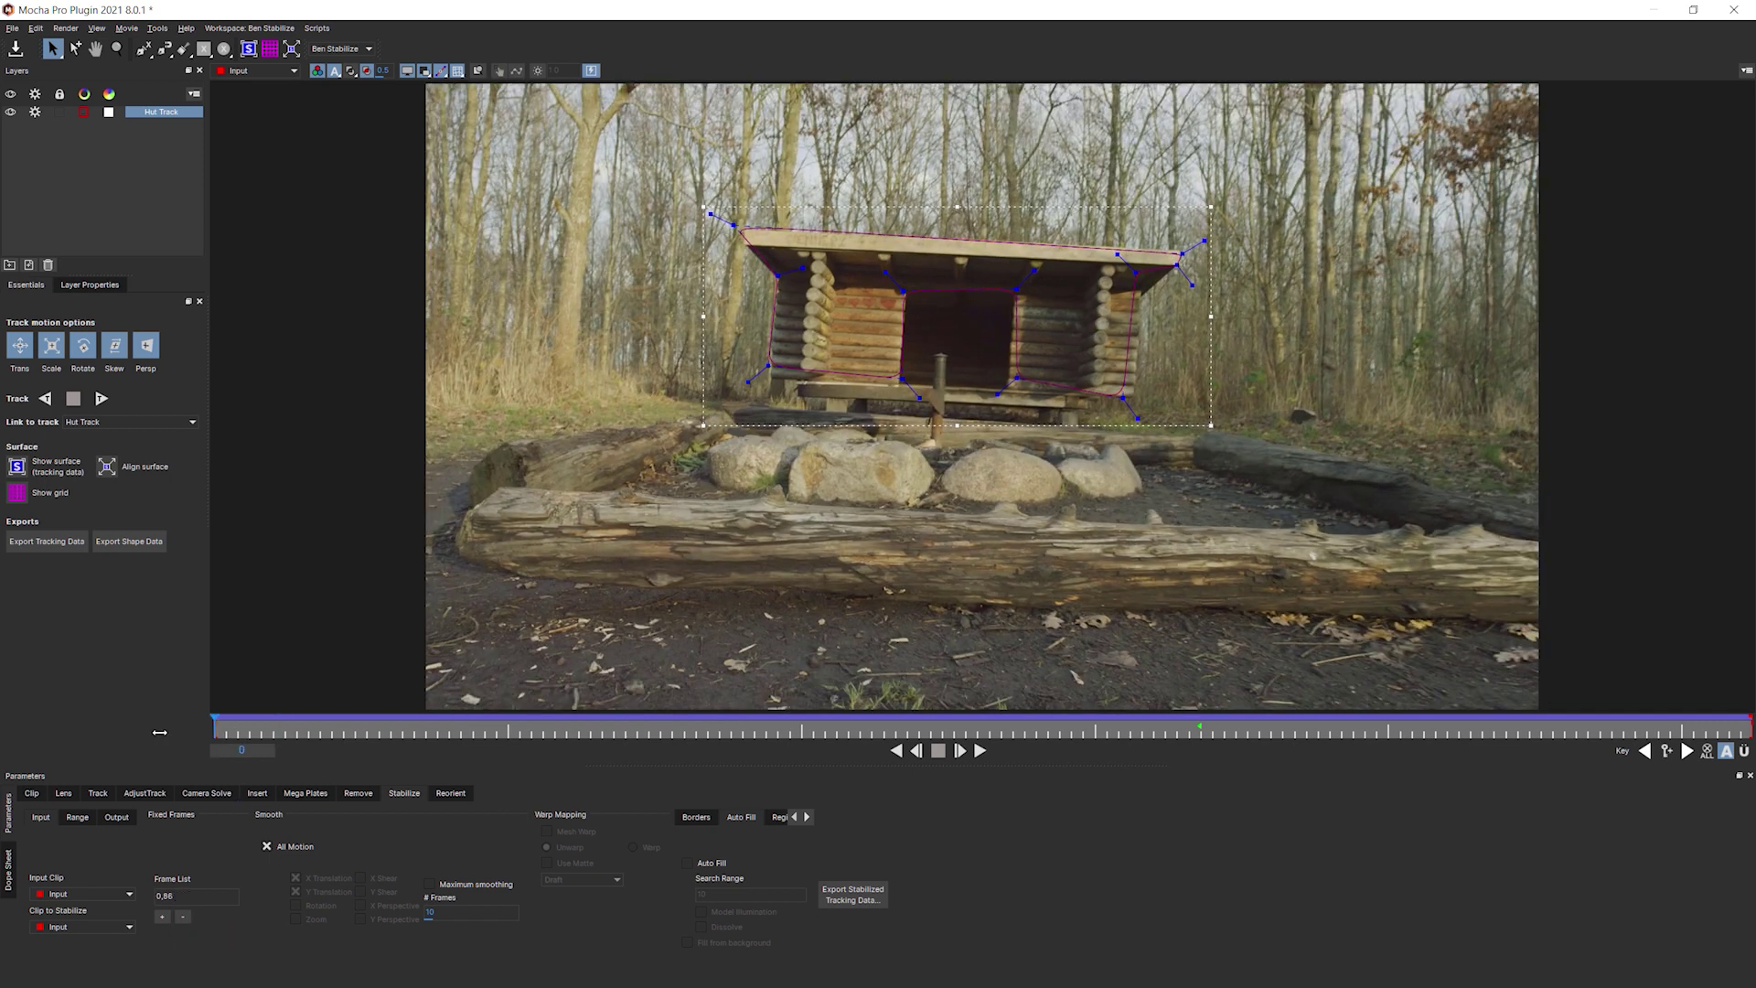
pyautogui.click(980, 751)
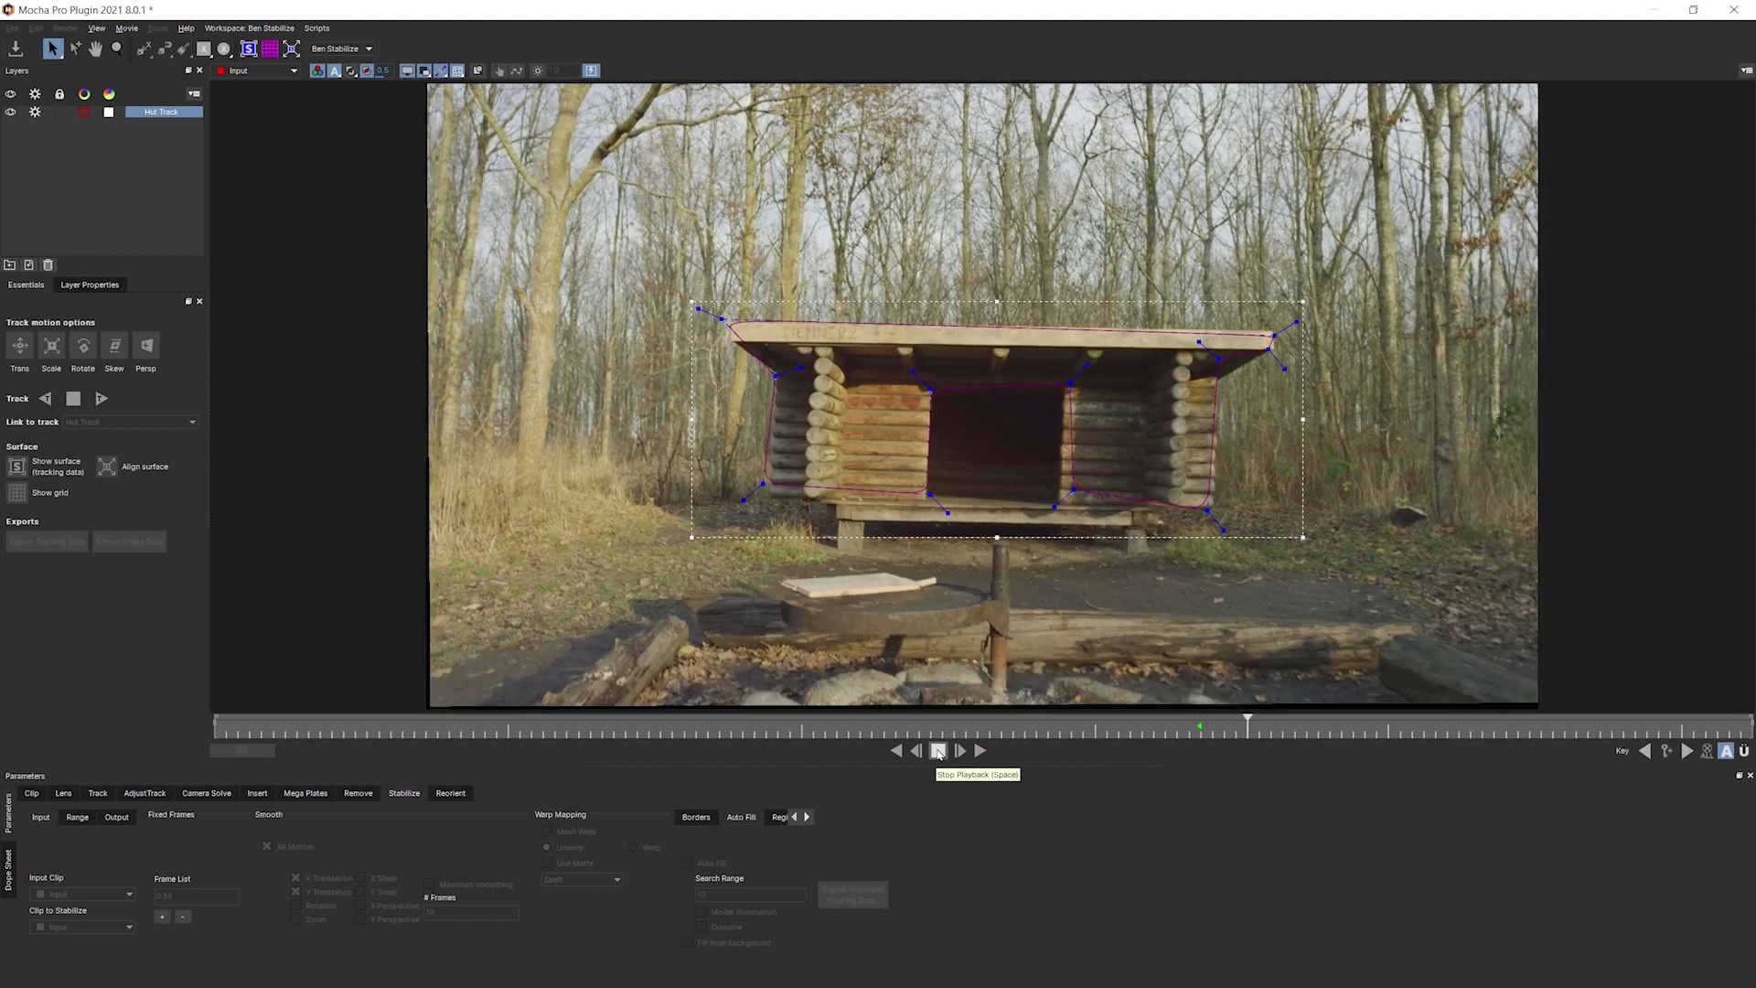
# Stop playback and remove 86 so the Frame List holds only 0.
pyautogui.click(938, 752)
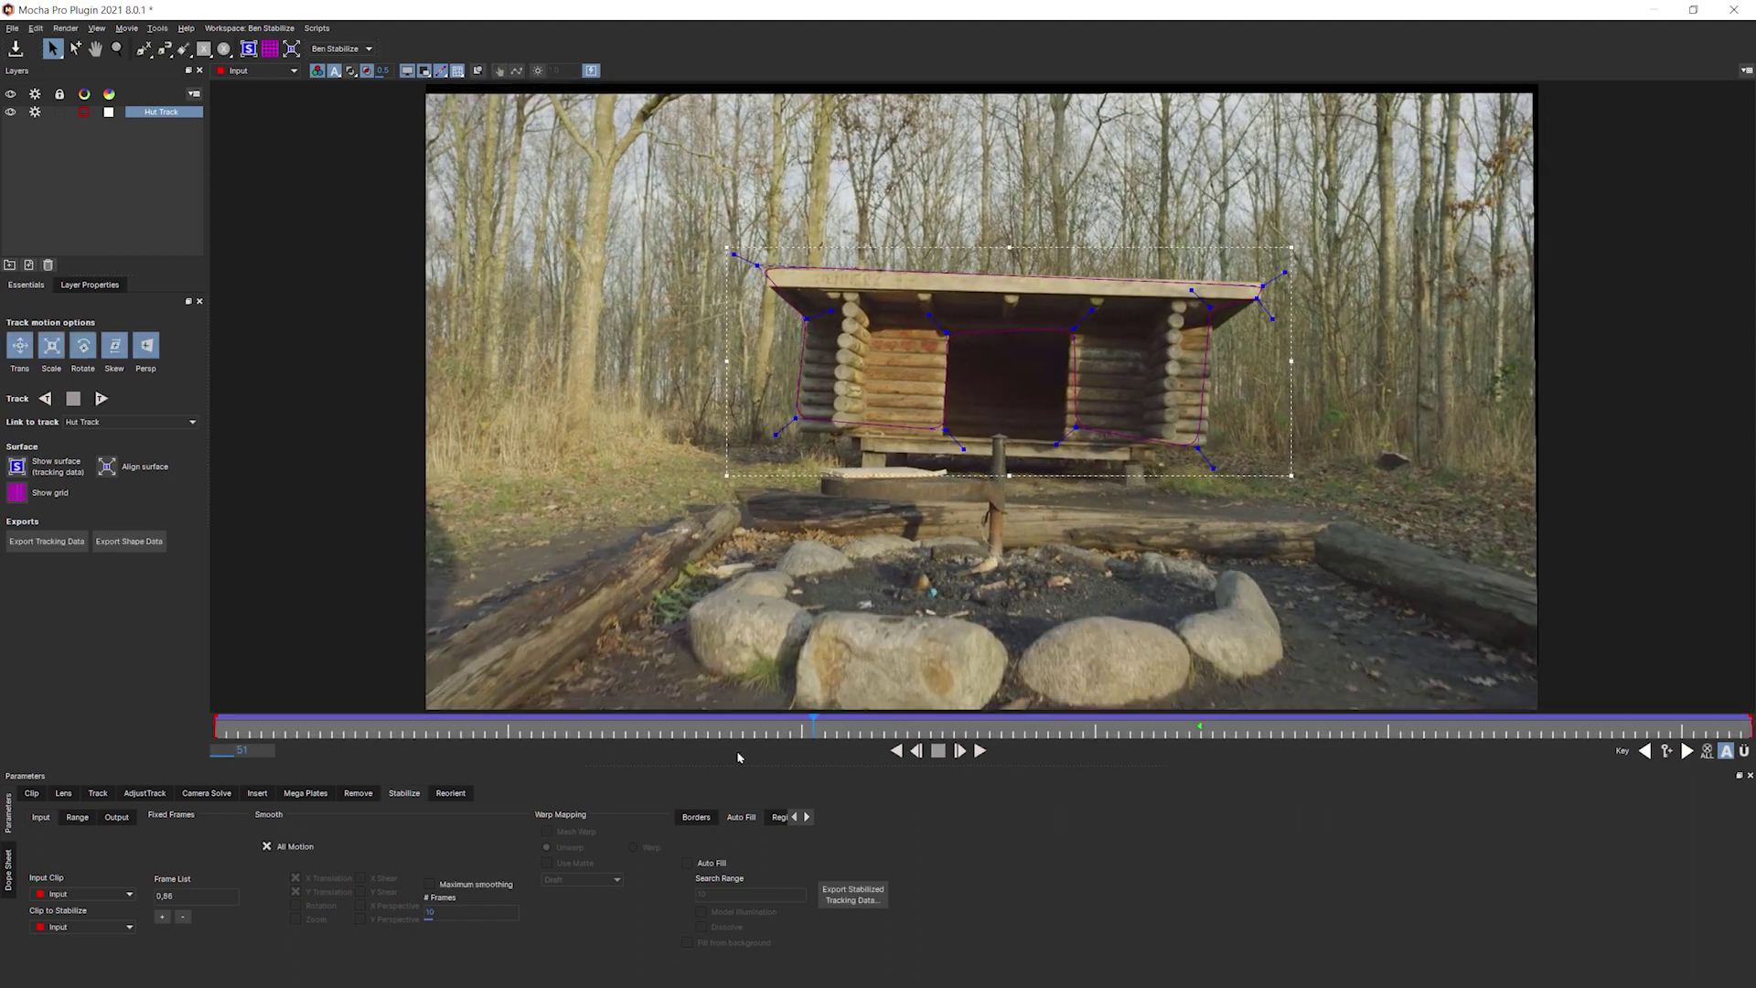
pyautogui.click(181, 897)
pyautogui.press('BackSpace')
pyautogui.press('BackSpace')
pyautogui.press('BackSpace')
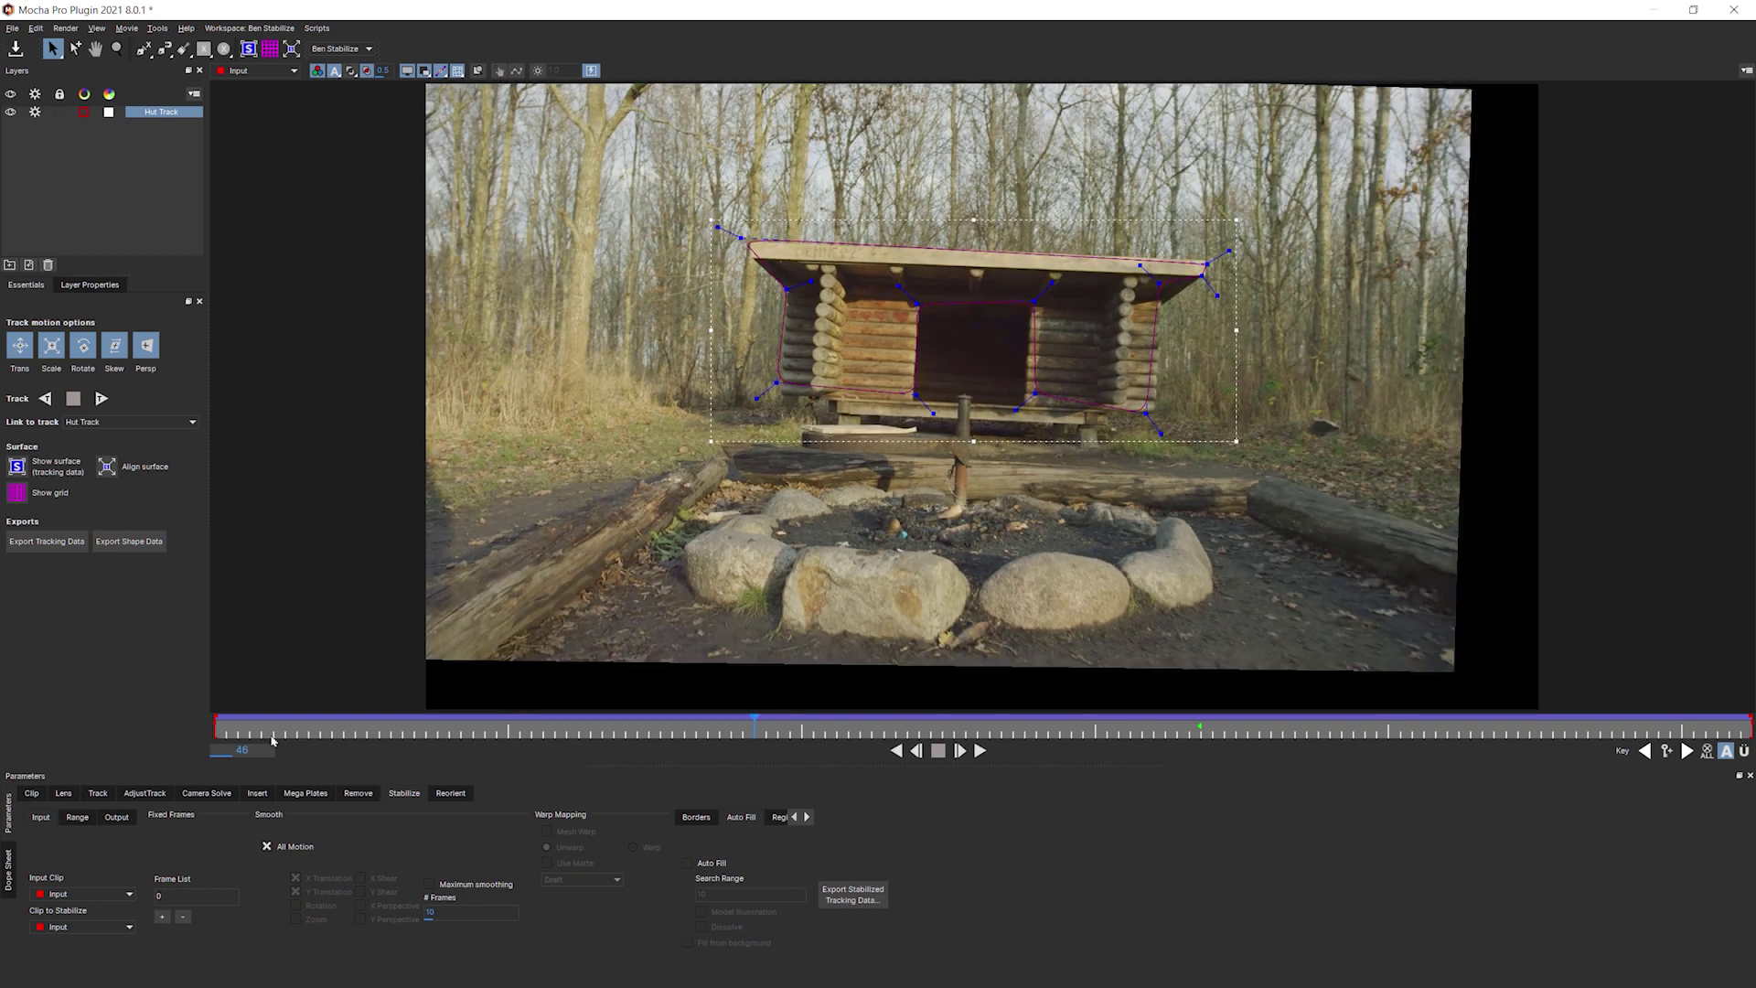
# Add frame 131 so fixed frames read 0,131, then play and scrub to review.
pyautogui.moveTo(273, 740); pyautogui.dragTo(197, 735)
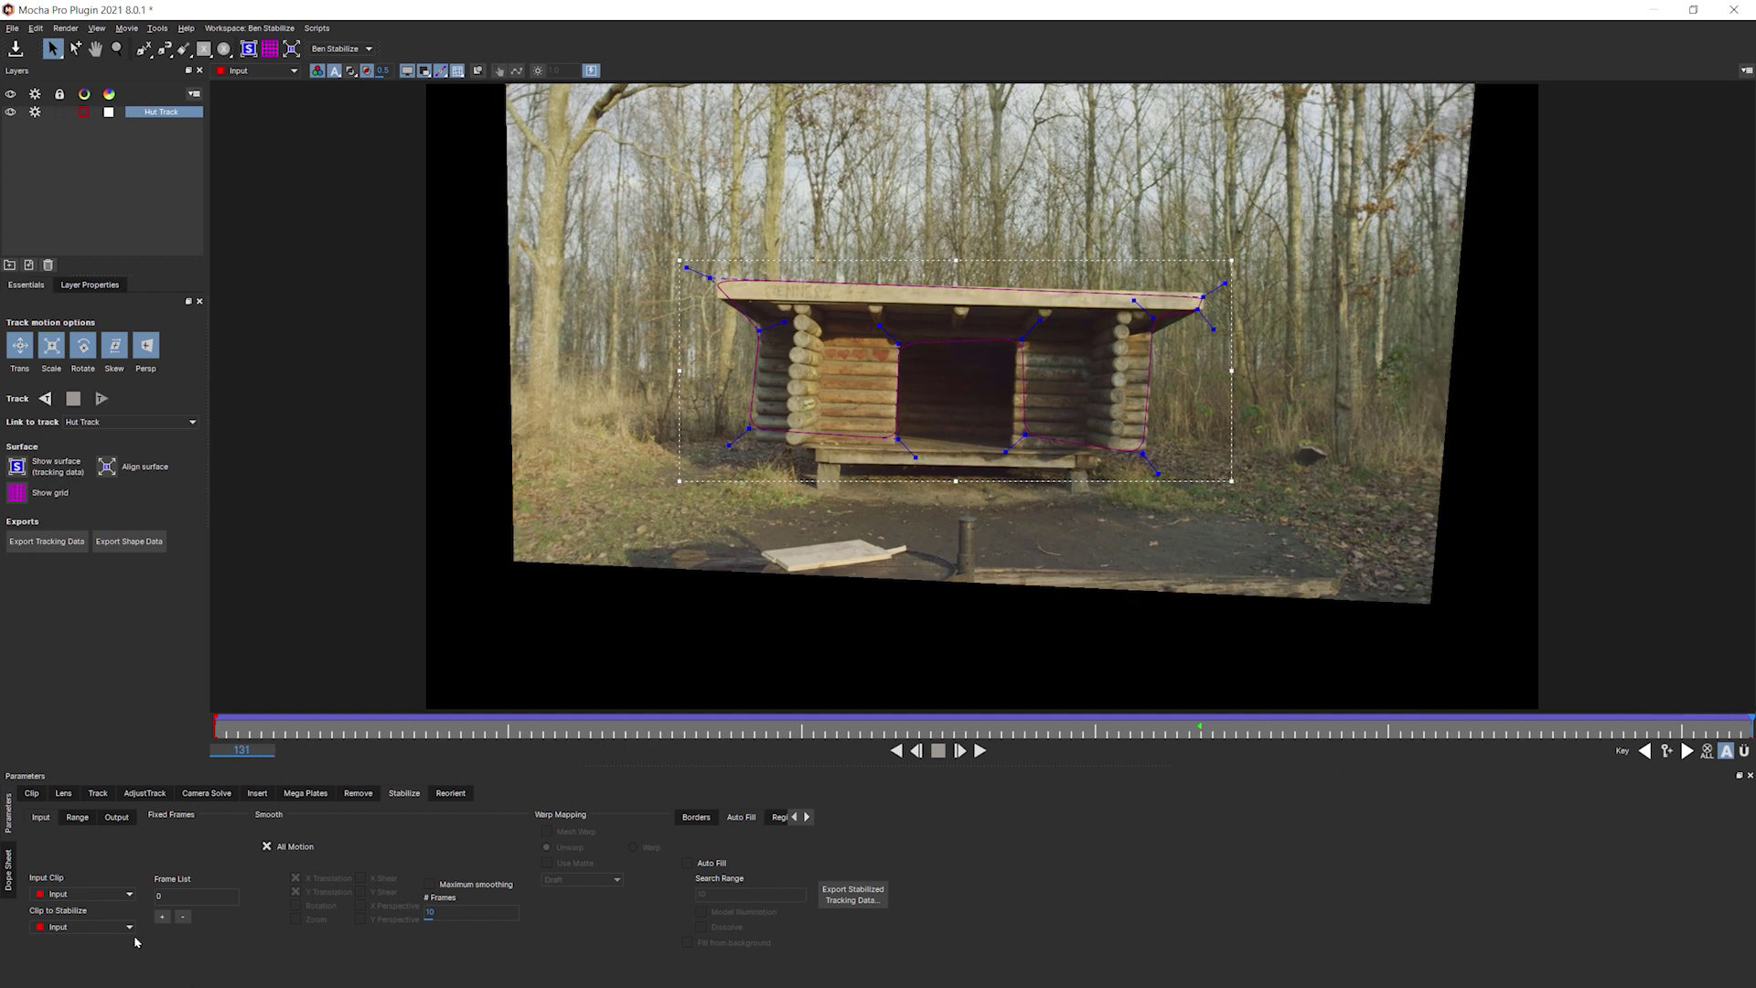
pyautogui.click(162, 917)
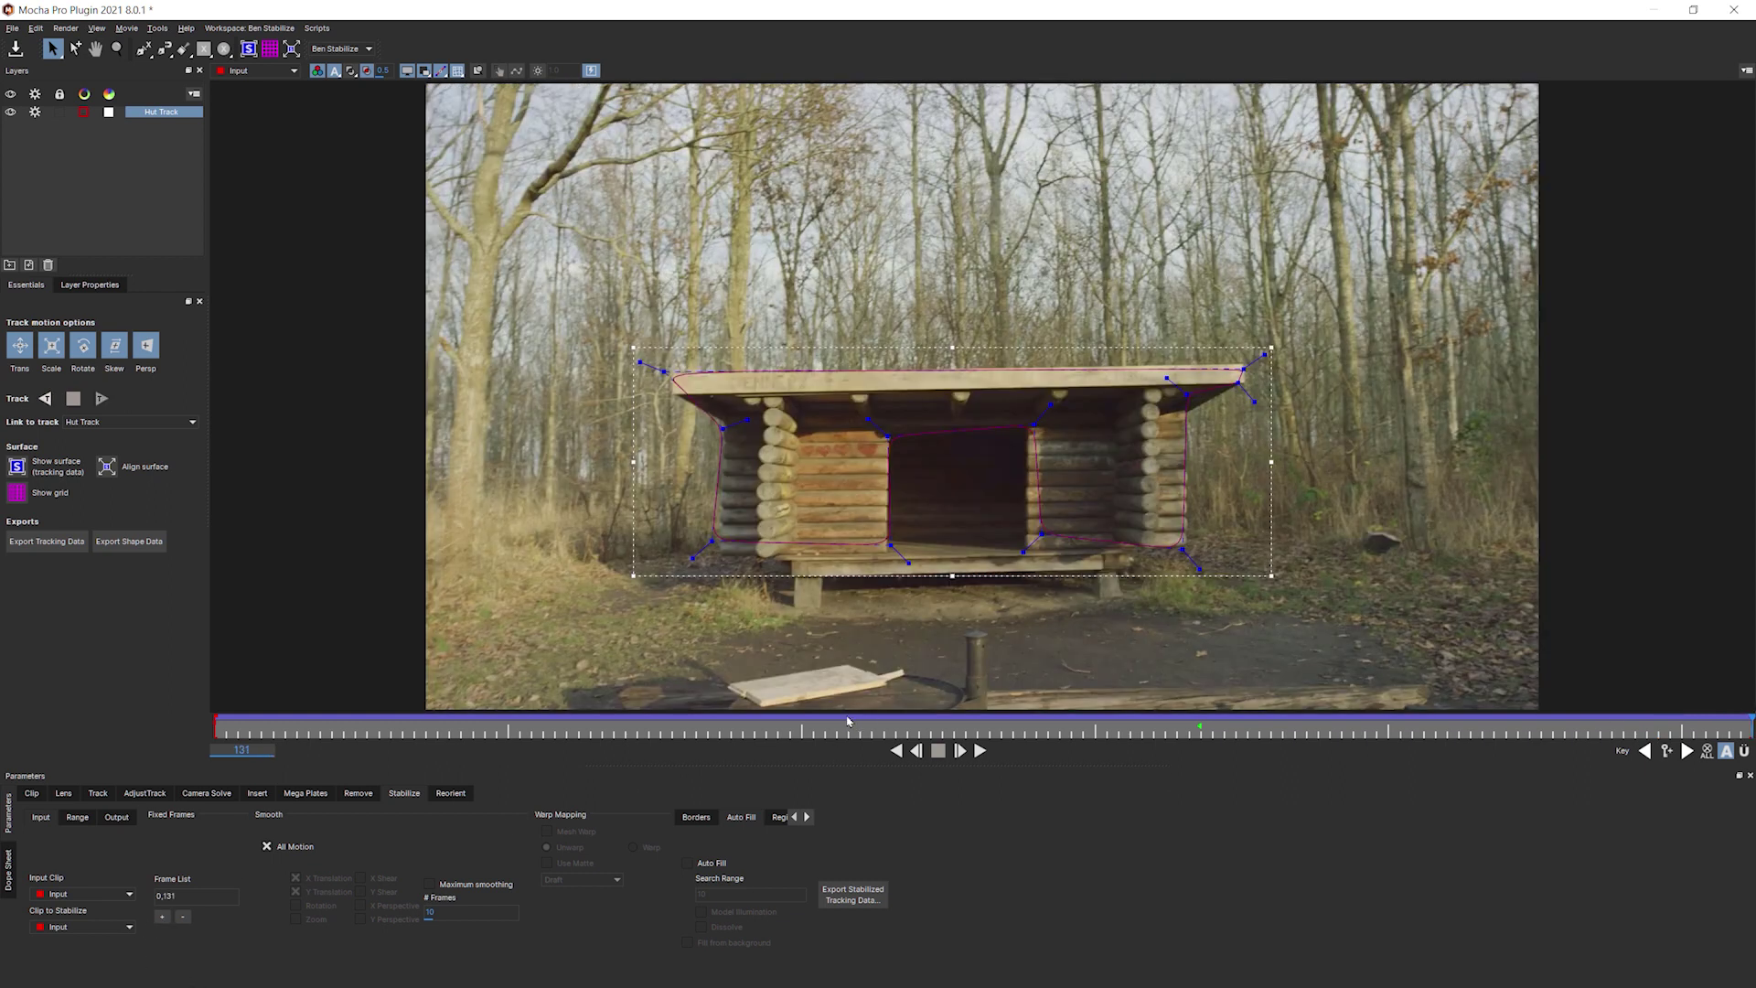
pyautogui.press('space')
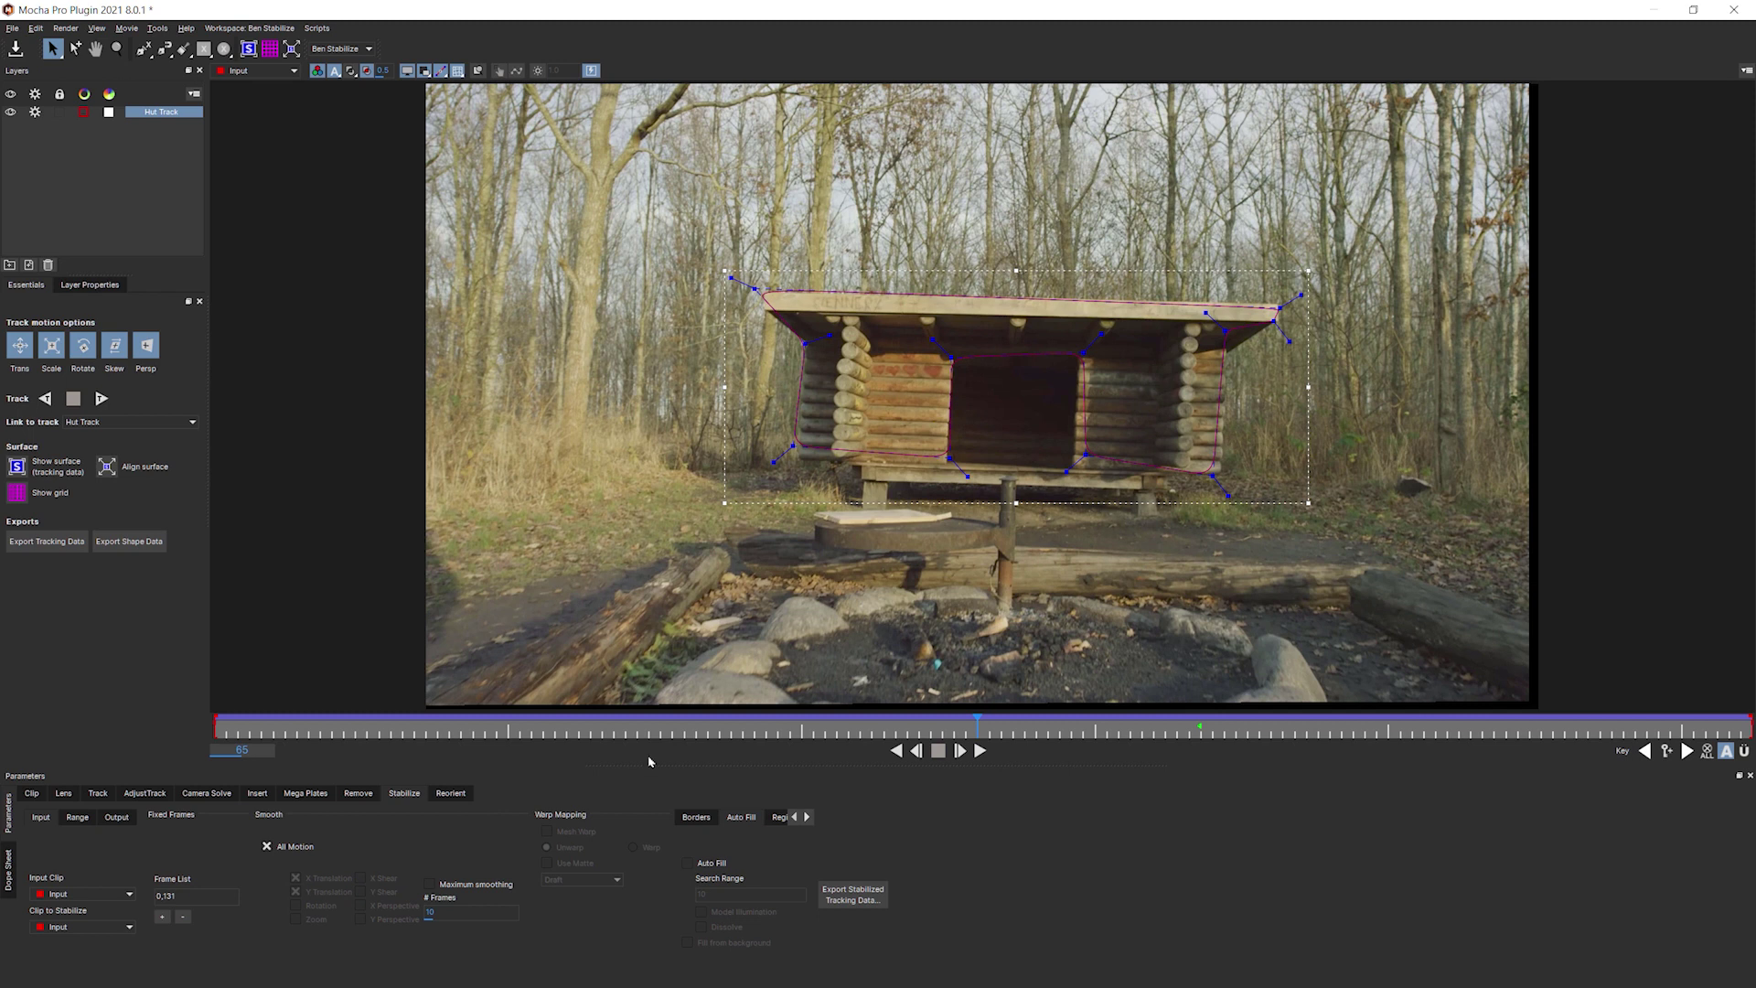
pyautogui.moveTo(894, 729); pyautogui.dragTo(991, 735)
pyautogui.press('space')
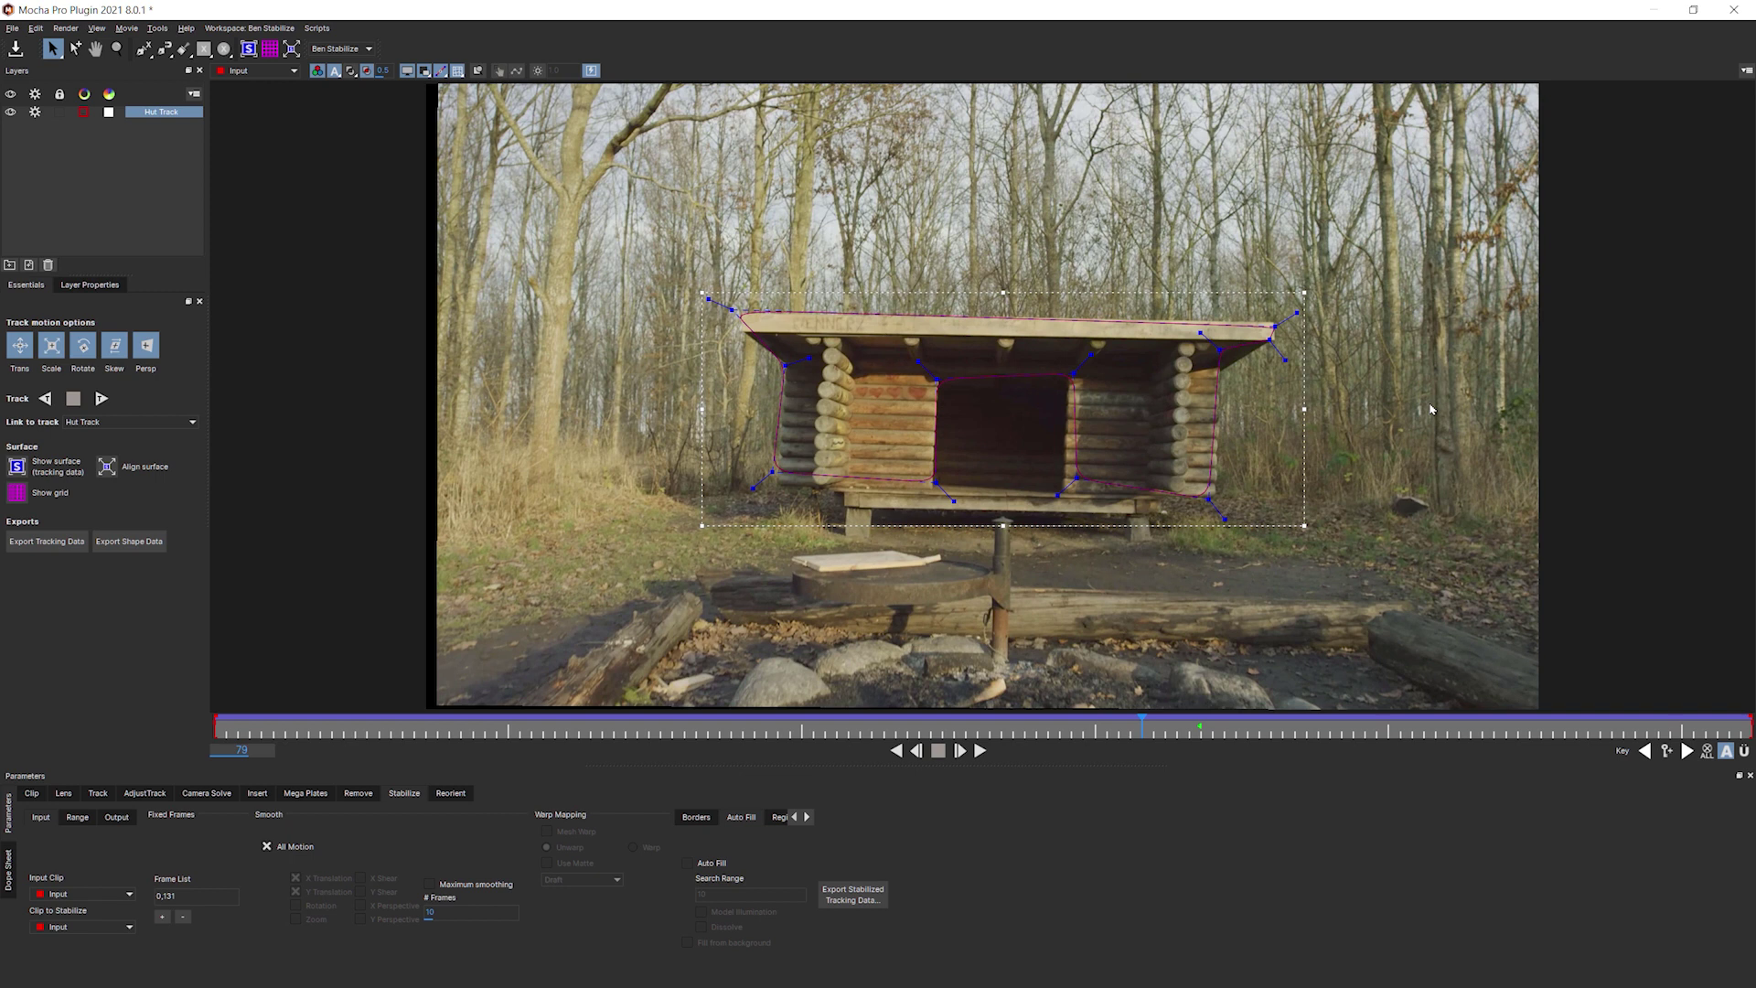
pyautogui.moveTo(953, 729); pyautogui.dragTo(685, 729)
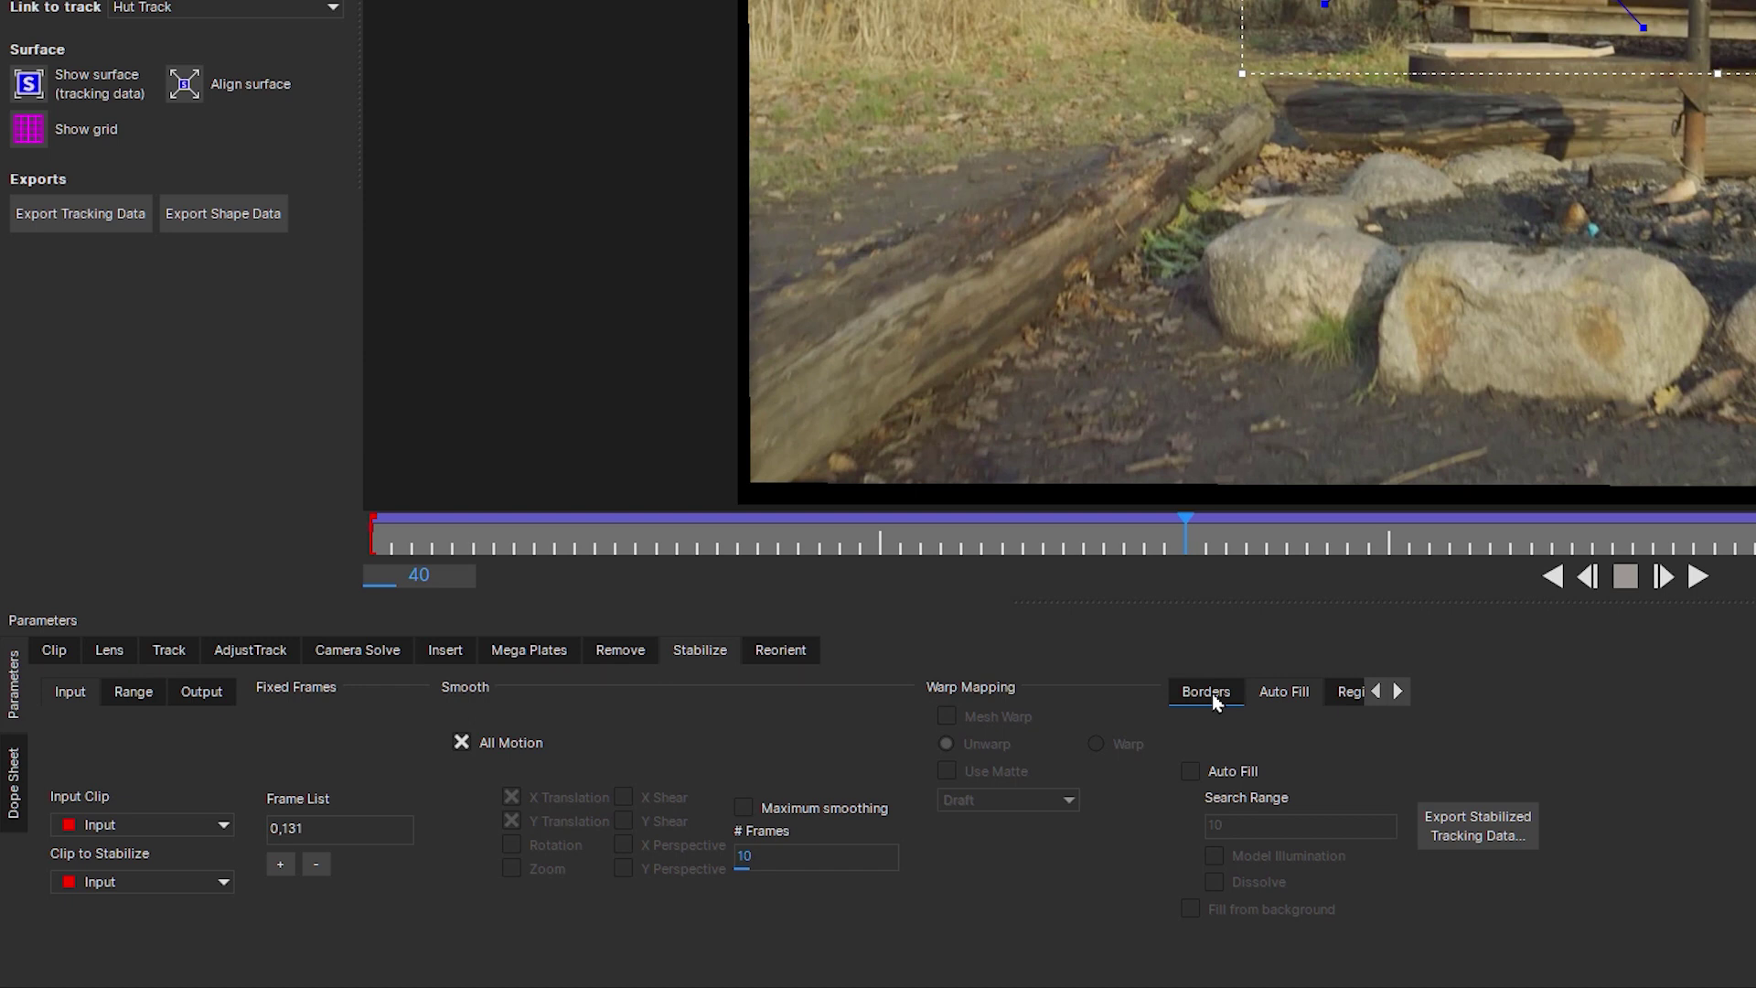
# In Borders, try Zoom and Apply crop, turn both off, and enable Centre.
pyautogui.click(1232, 691)
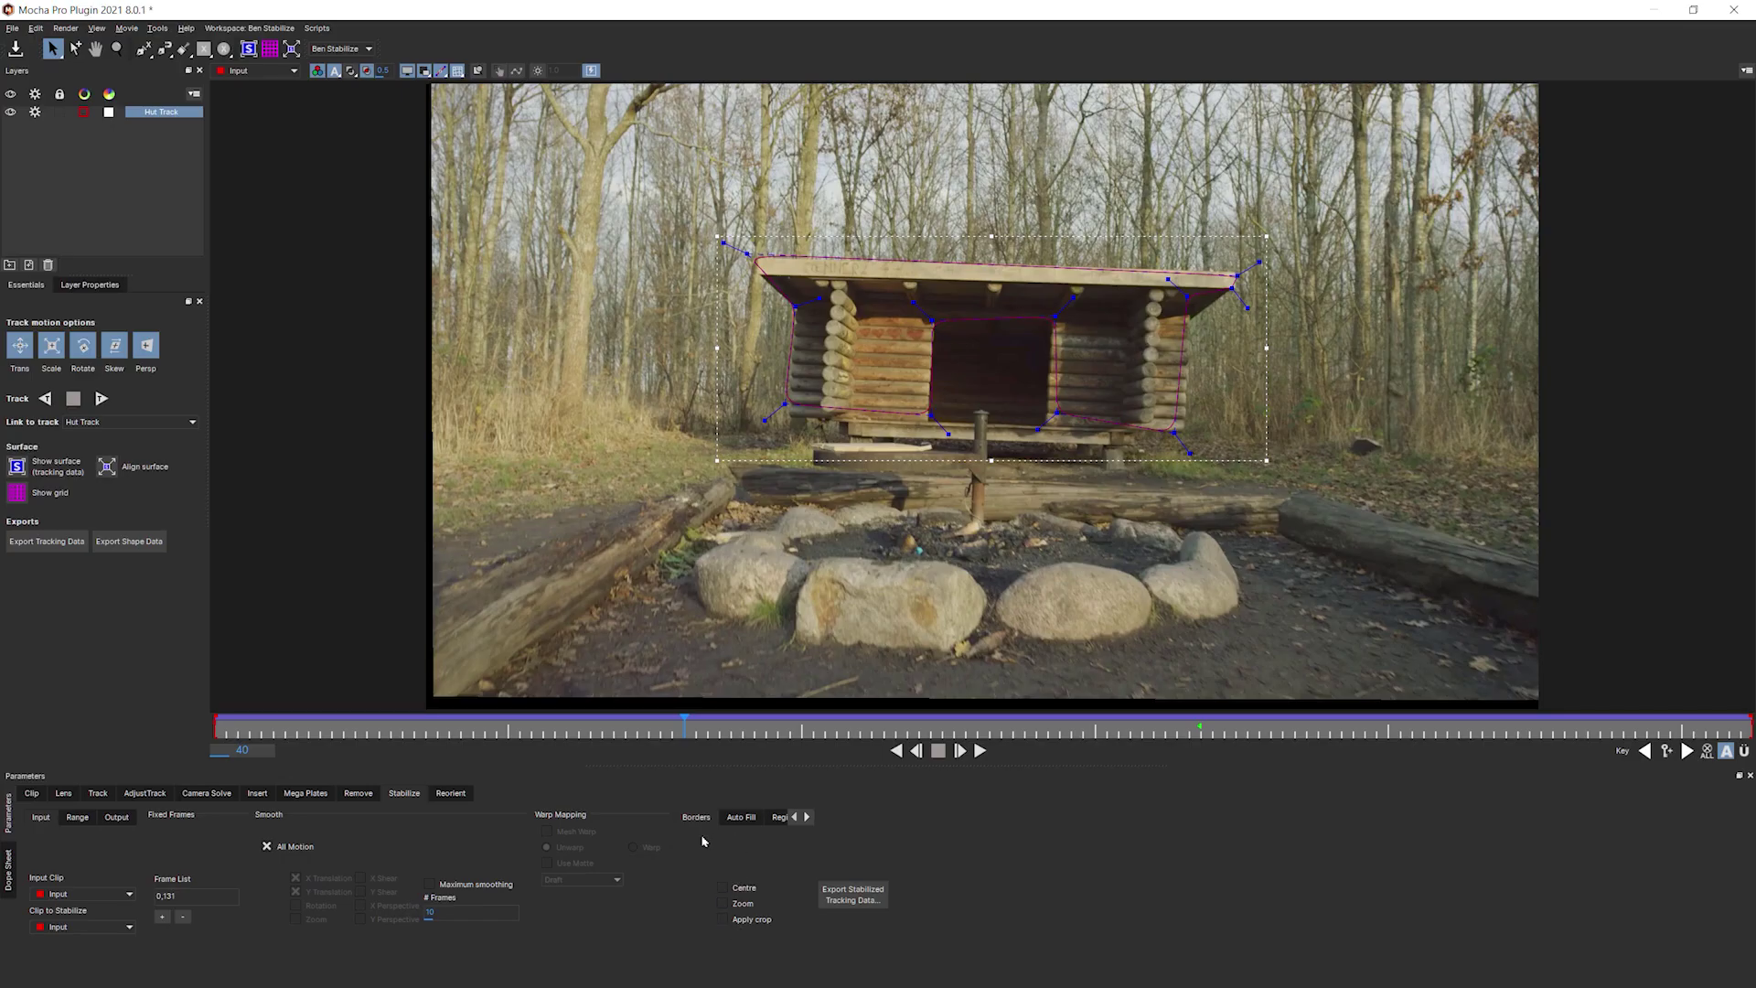
pyautogui.click(723, 902)
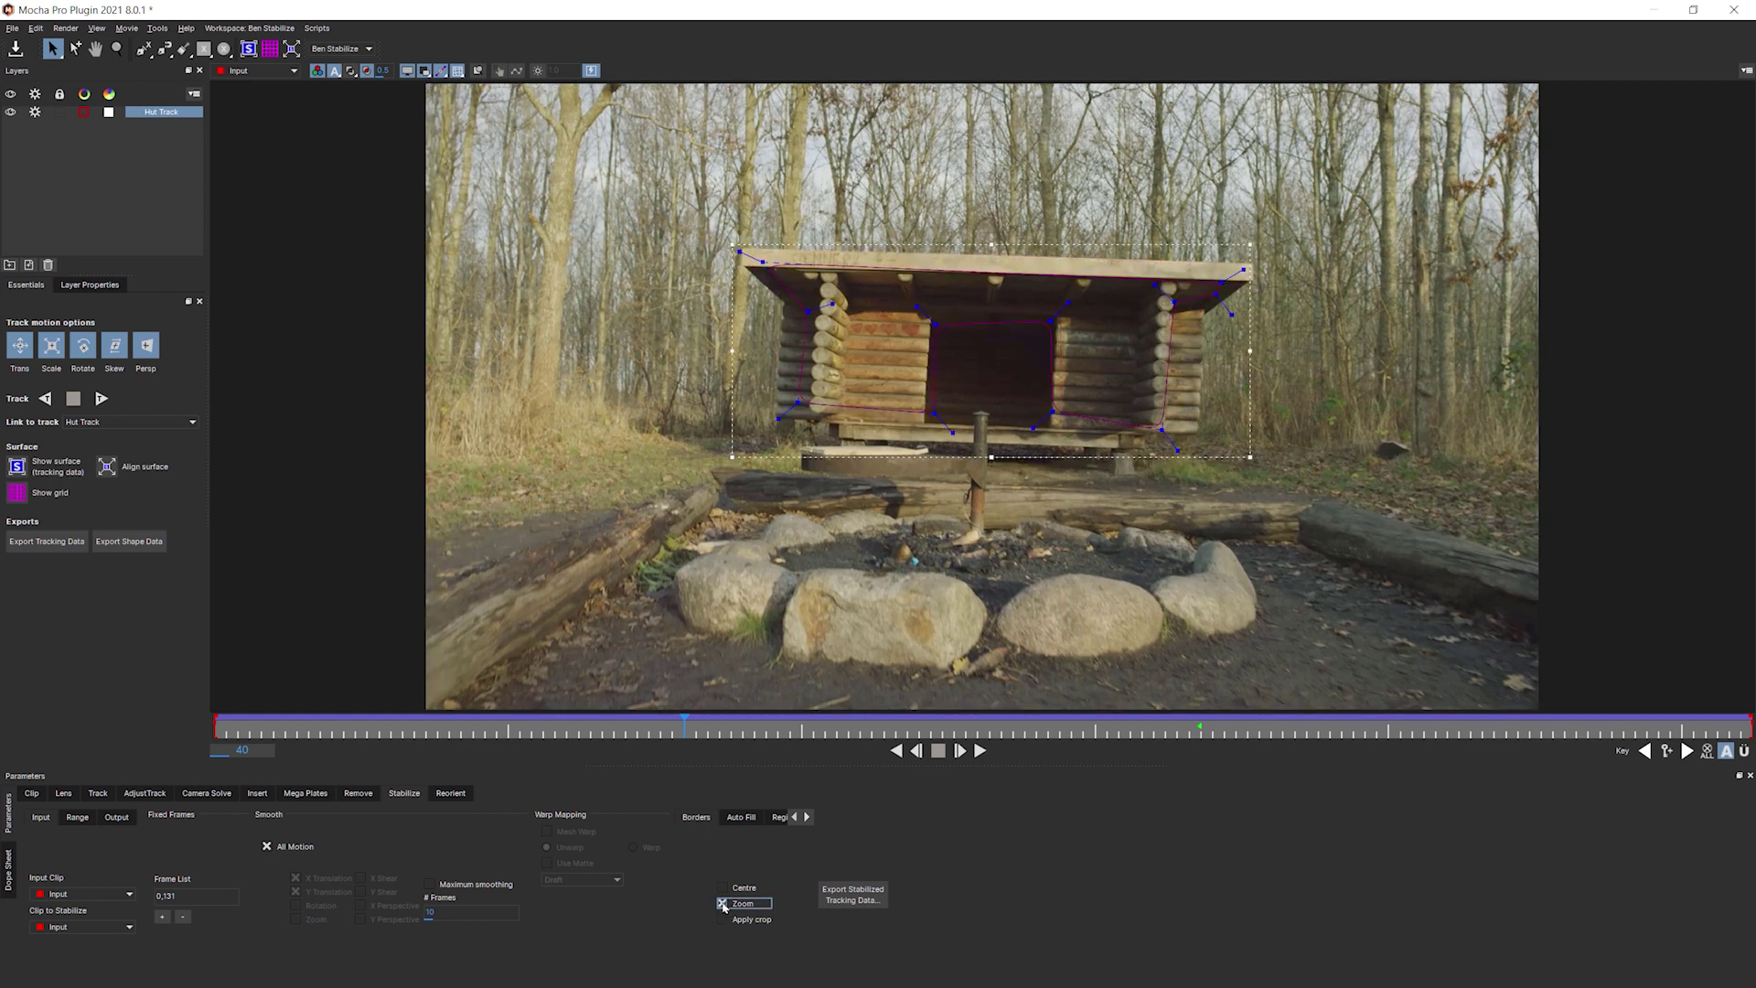
pyautogui.click(723, 903)
pyautogui.click(722, 918)
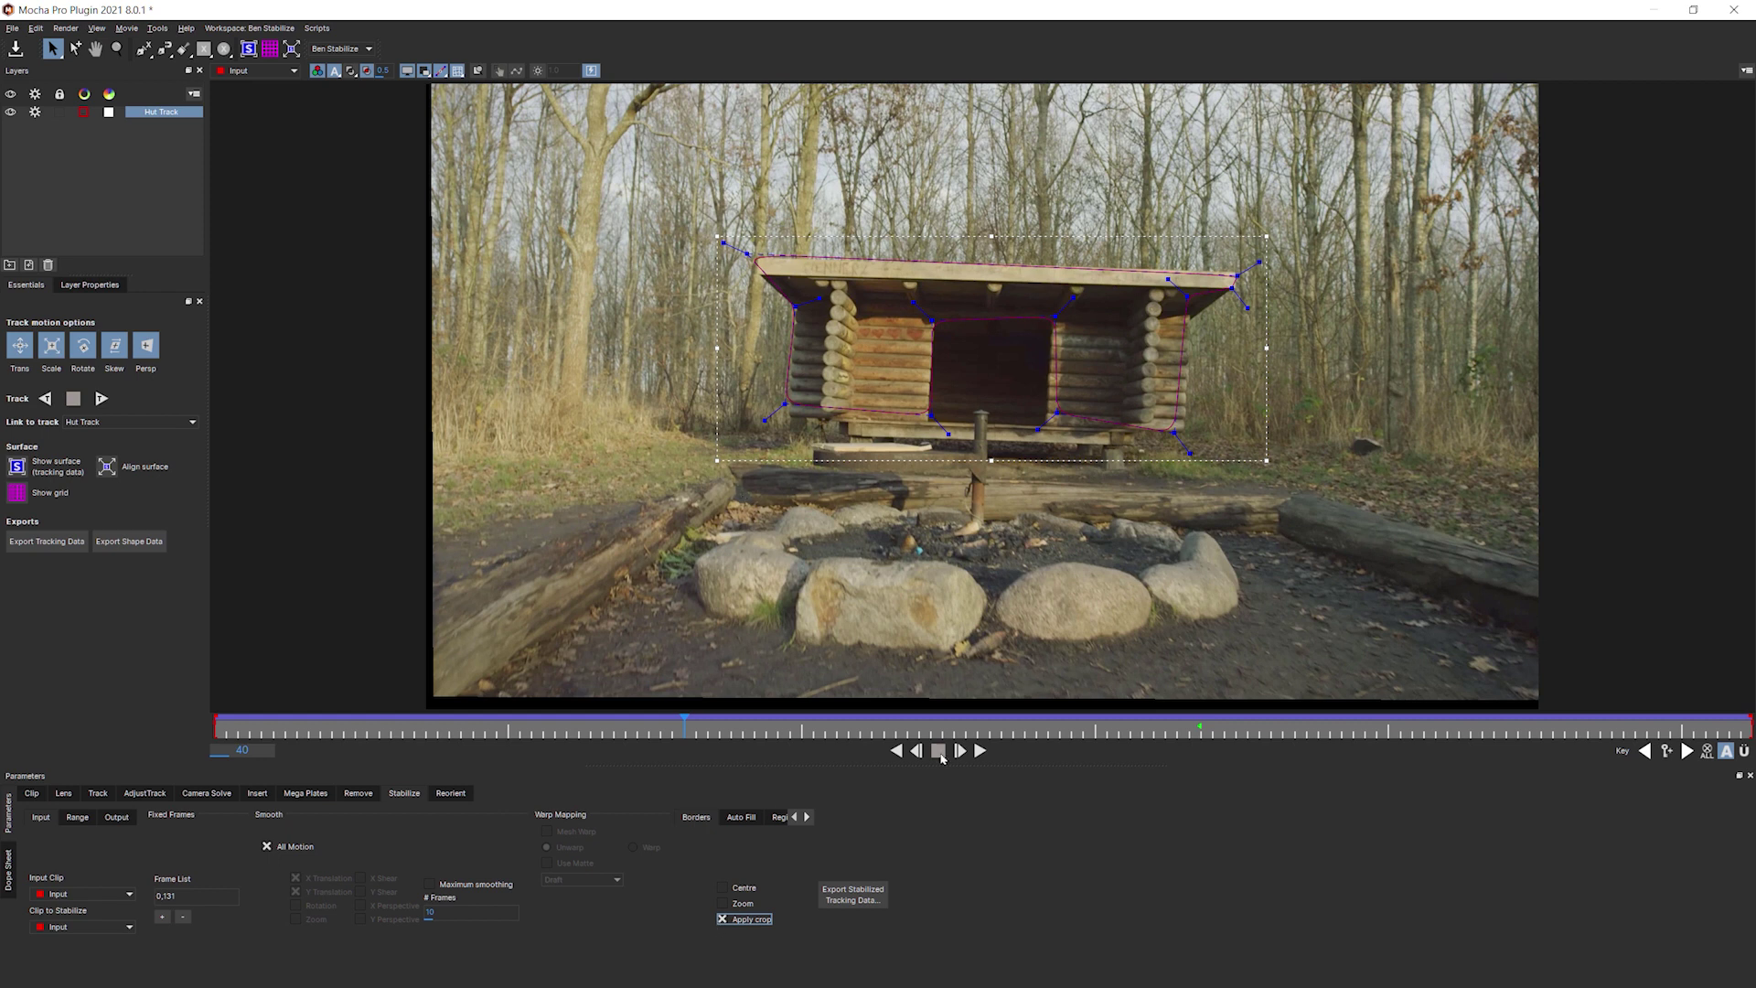
pyautogui.click(723, 919)
pyautogui.click(729, 887)
pyautogui.click(729, 887)
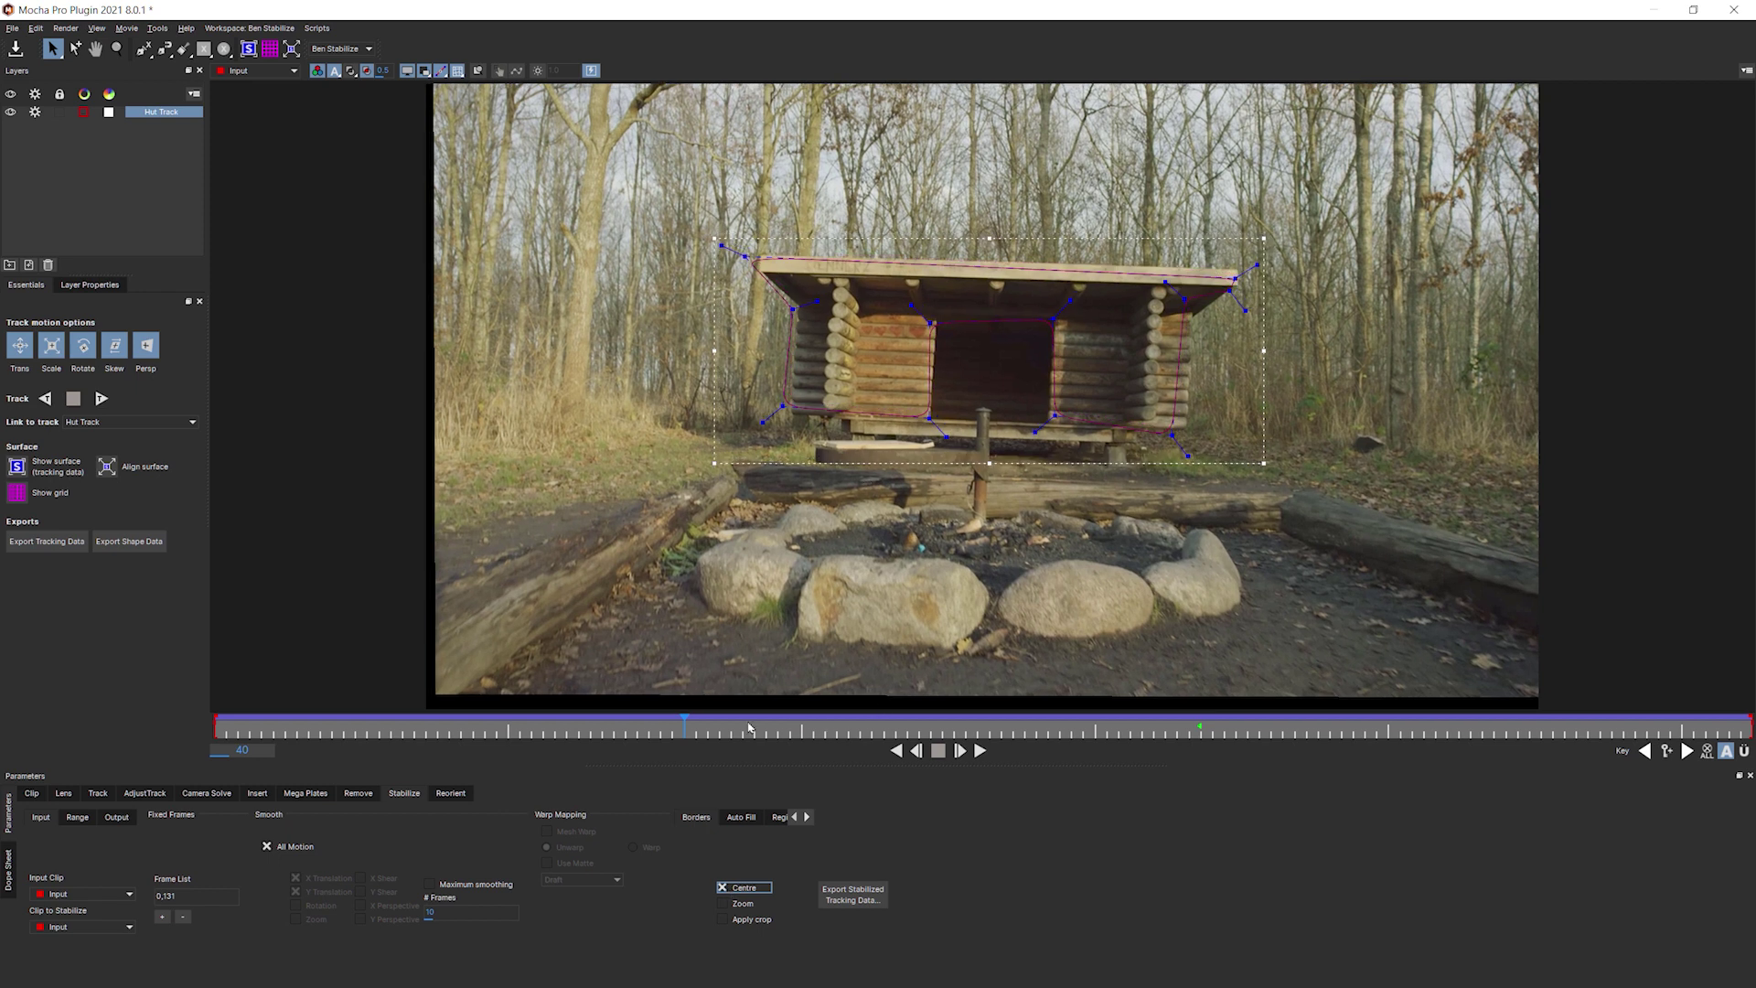
# Compare Zoom and Centre at frames 63-65 and 34, ending with Centre on and Zoom off.
pyautogui.click(950, 715)
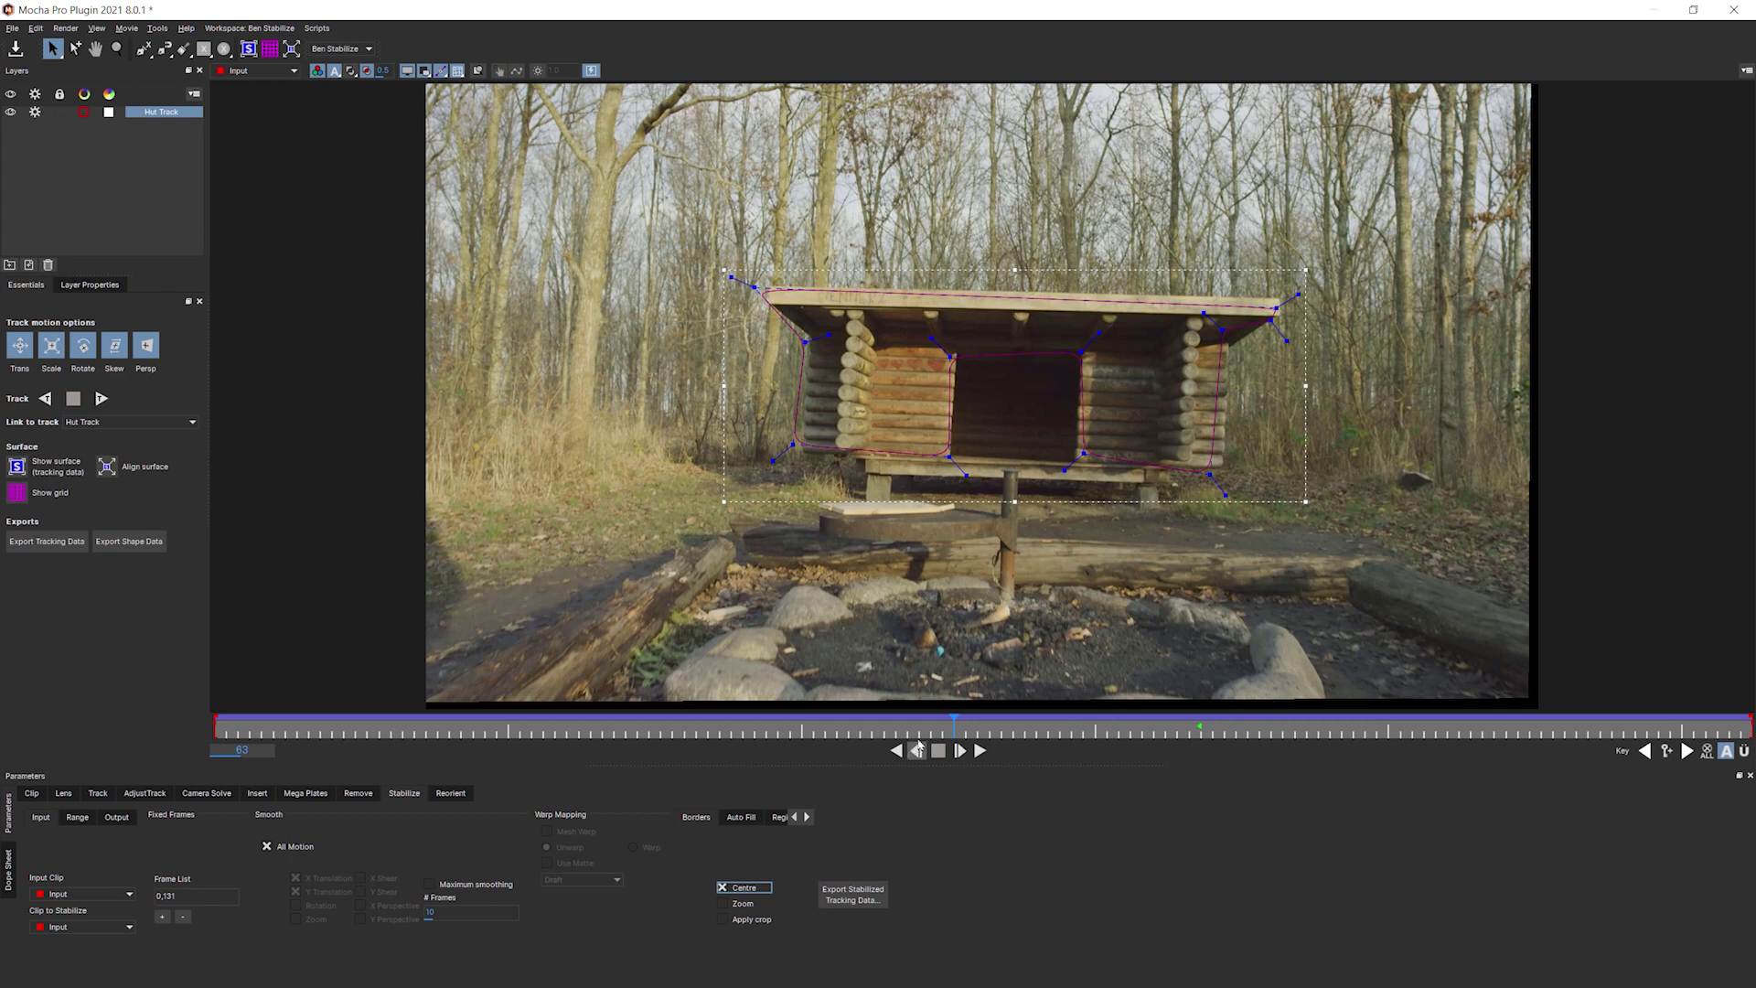
pyautogui.click(960, 750)
pyautogui.click(960, 750)
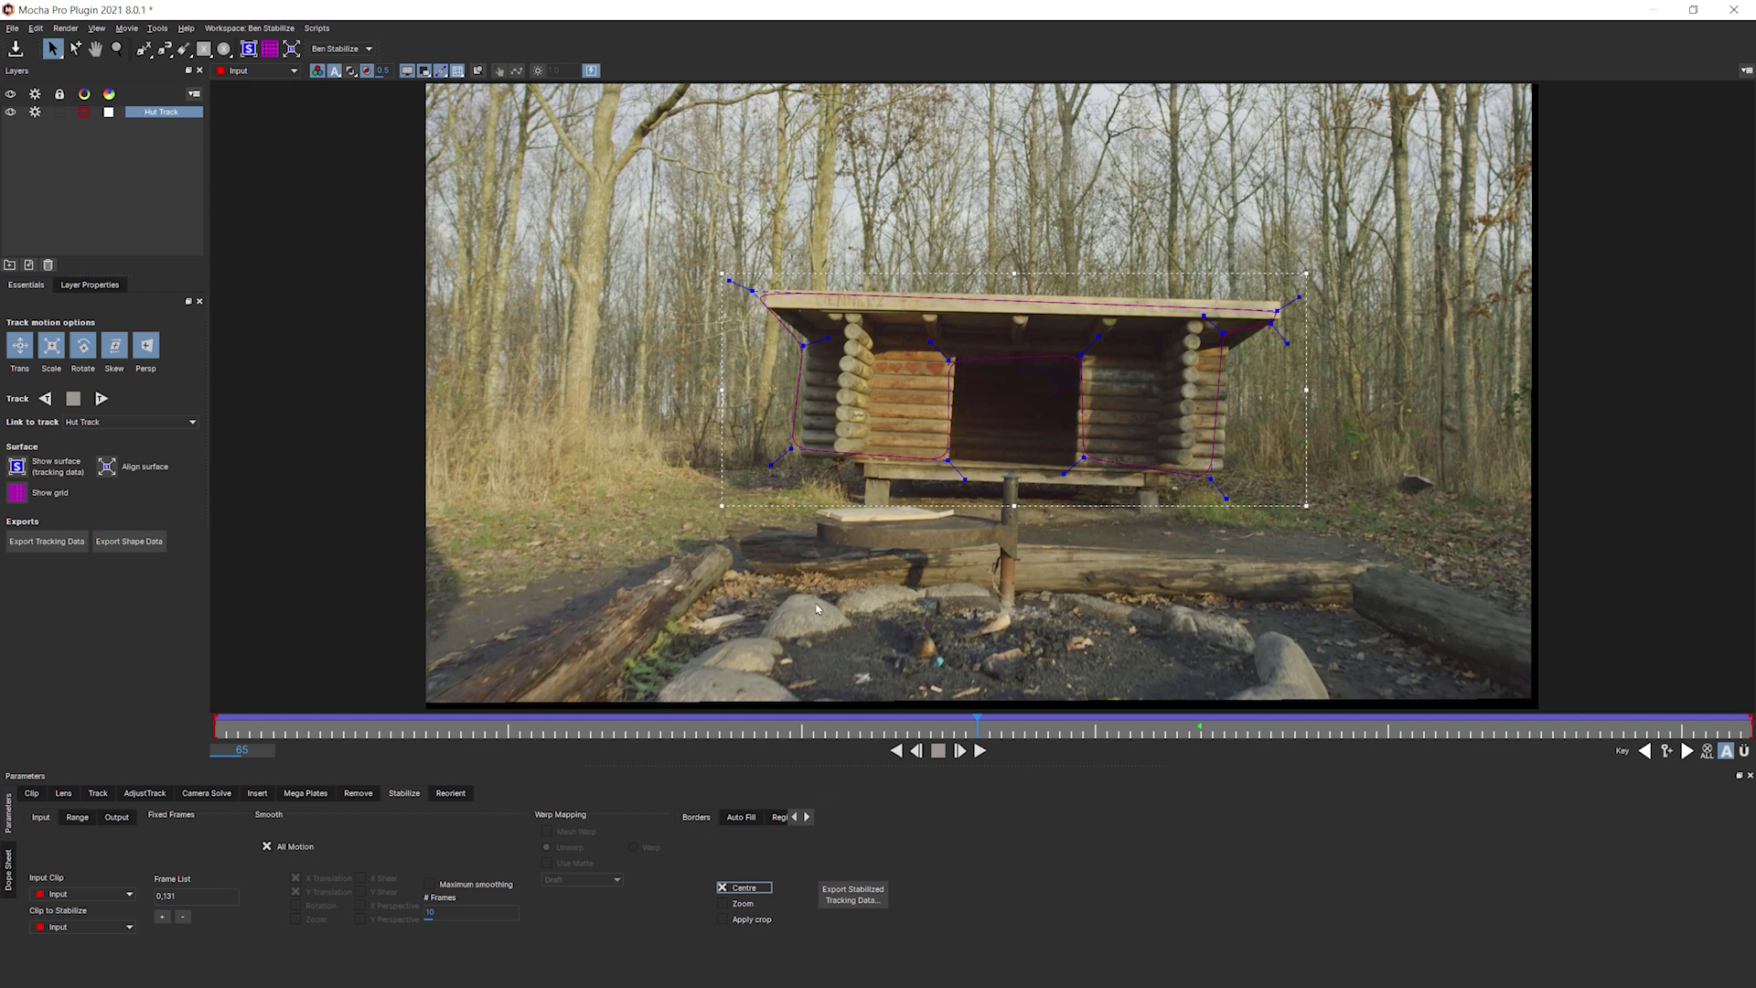
pyautogui.click(740, 904)
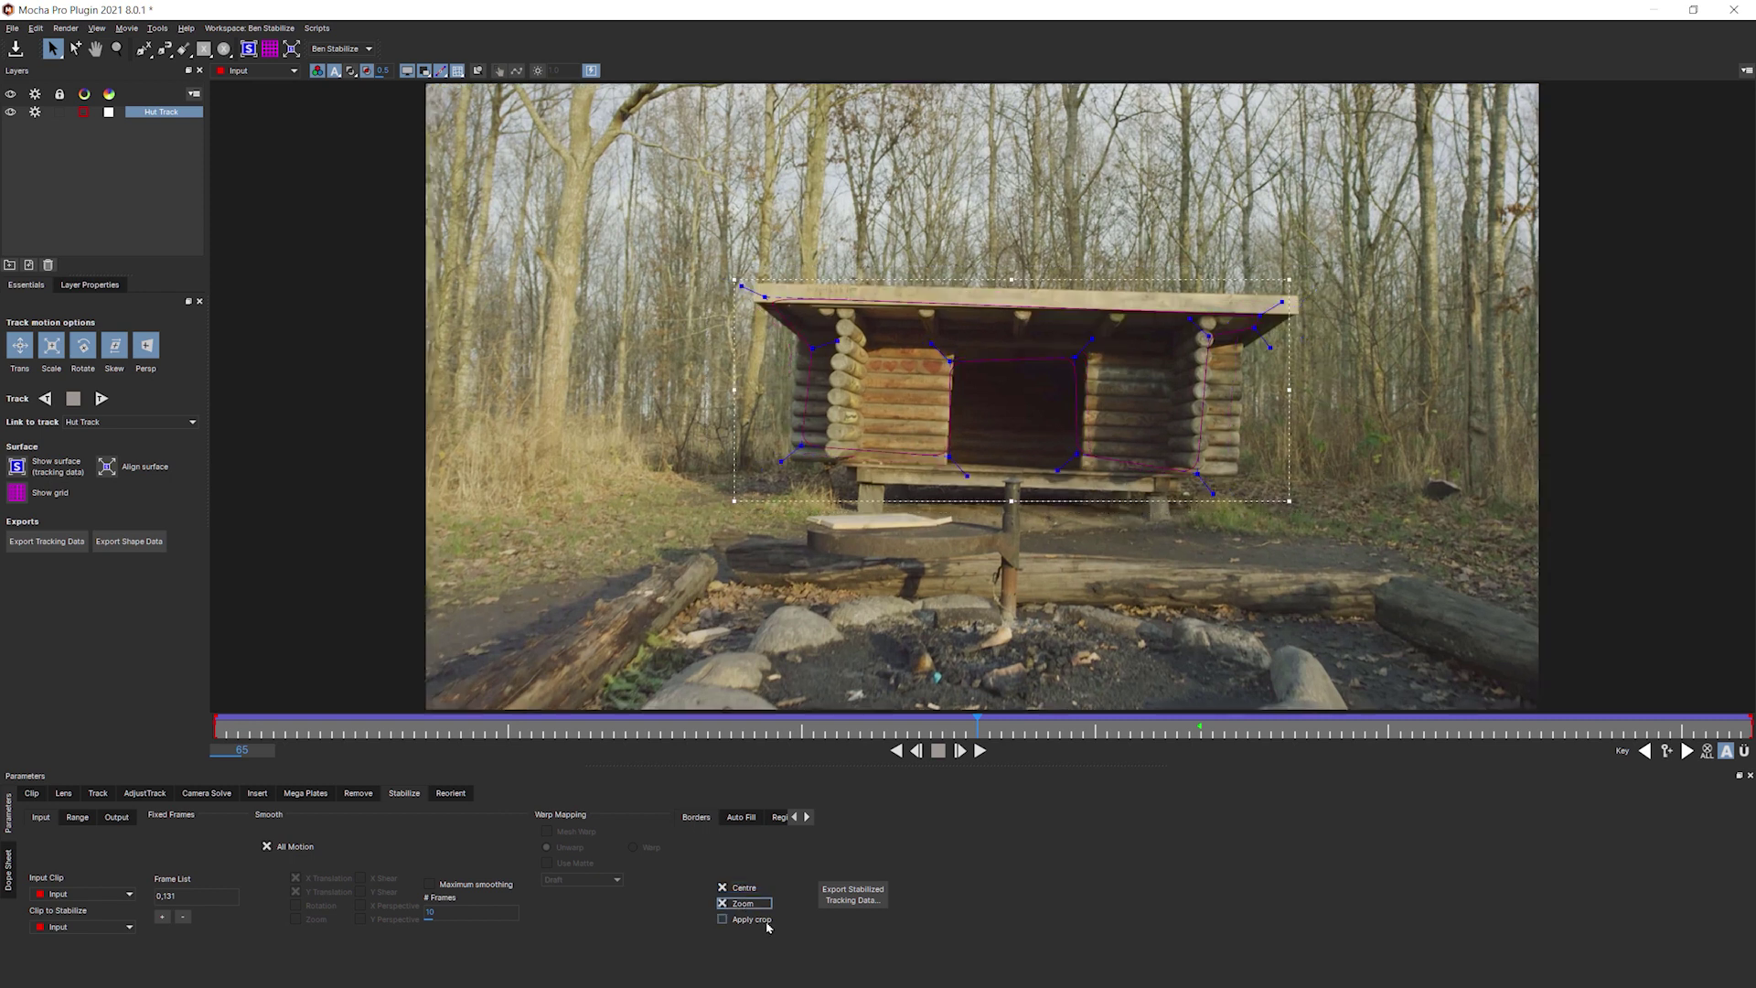
pyautogui.click(742, 889)
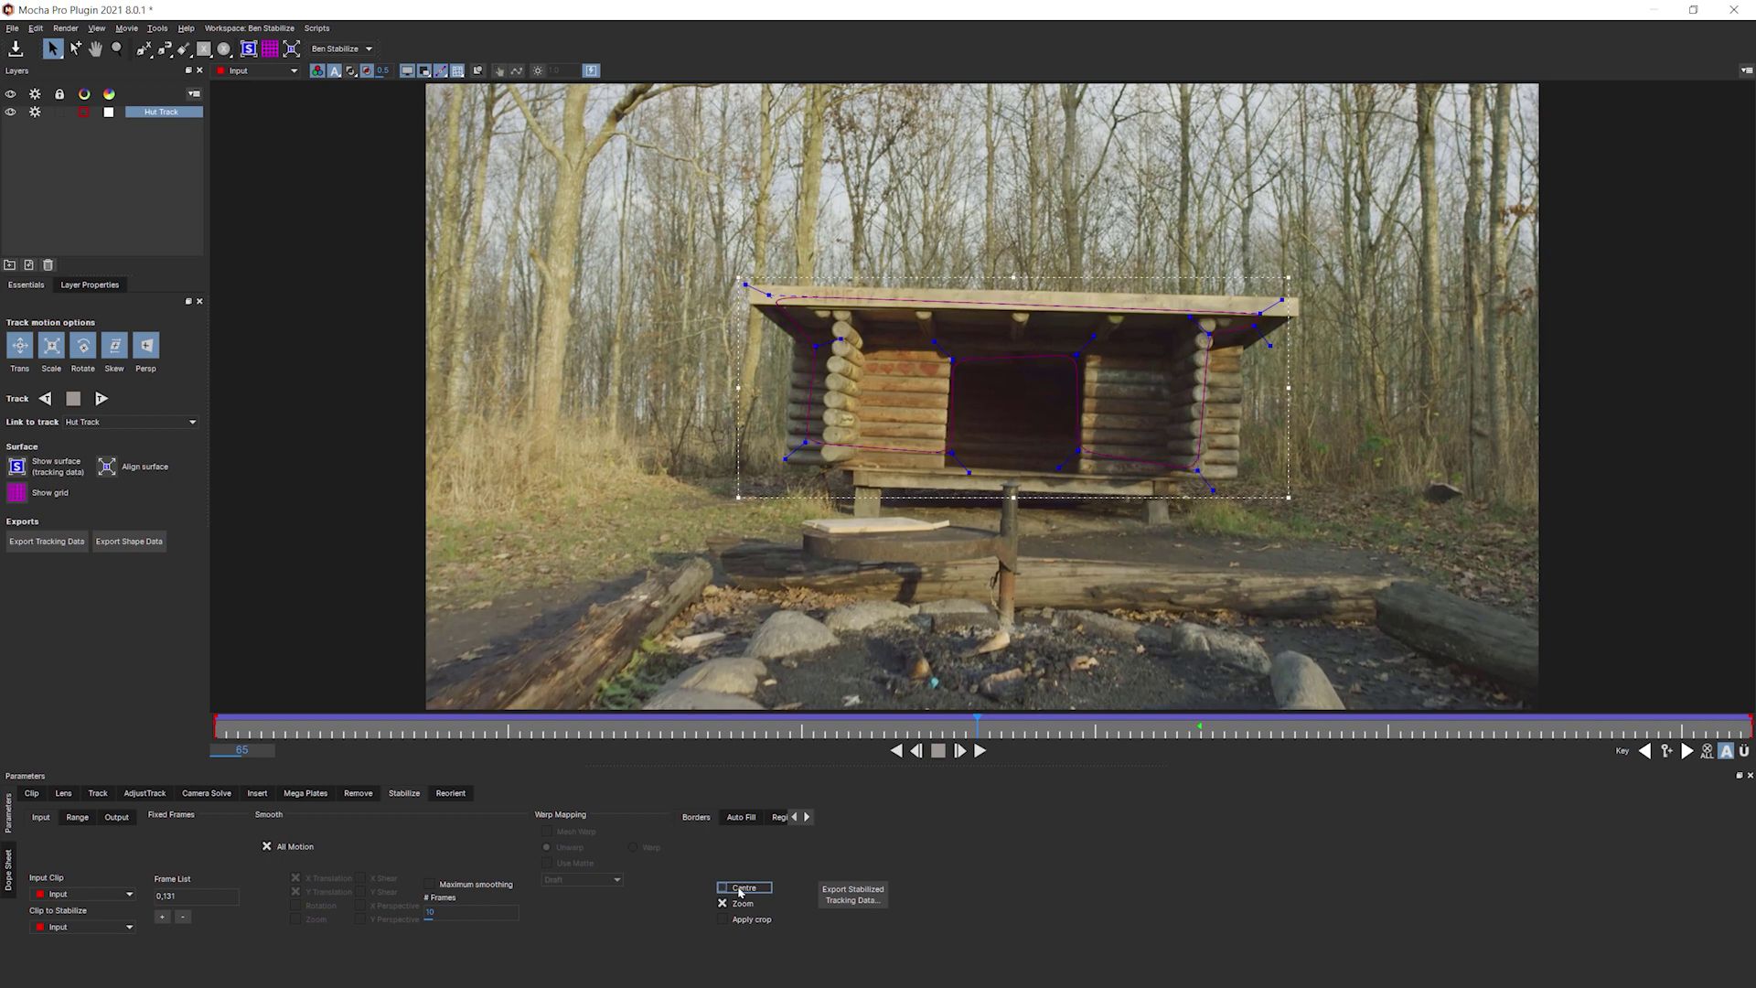
pyautogui.click(740, 888)
pyautogui.click(744, 889)
pyautogui.moveTo(652, 725); pyautogui.dragTo(613, 725)
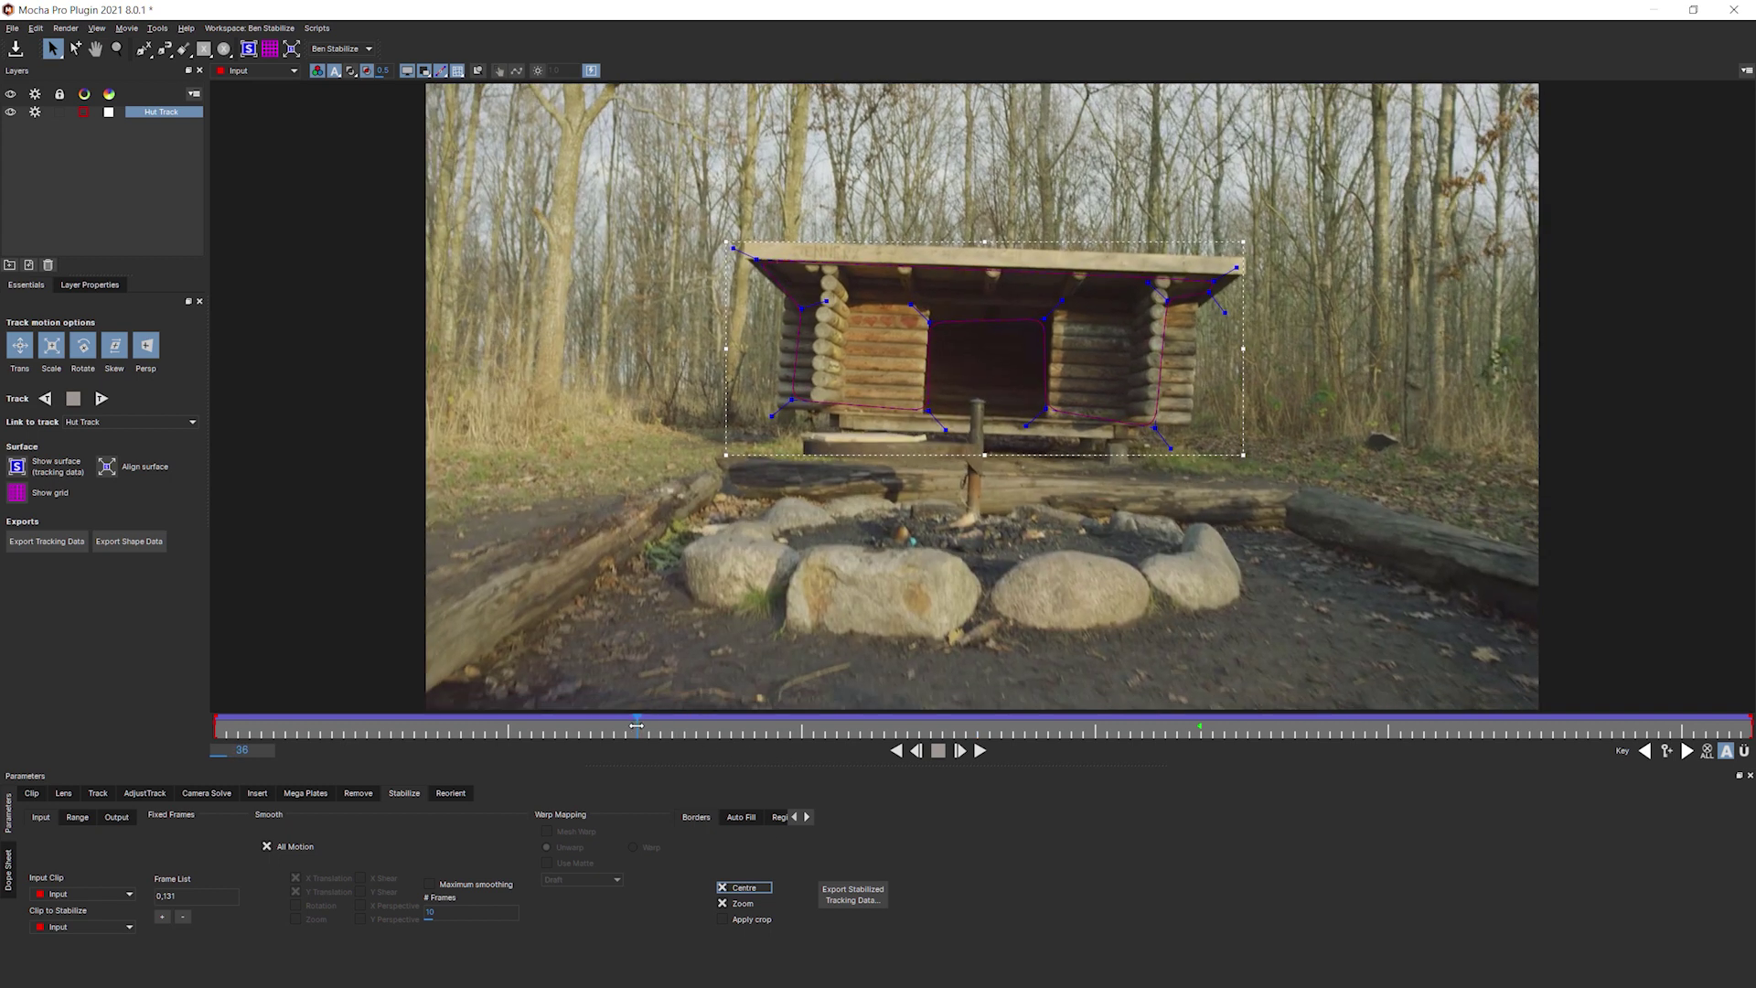
pyautogui.click(756, 890)
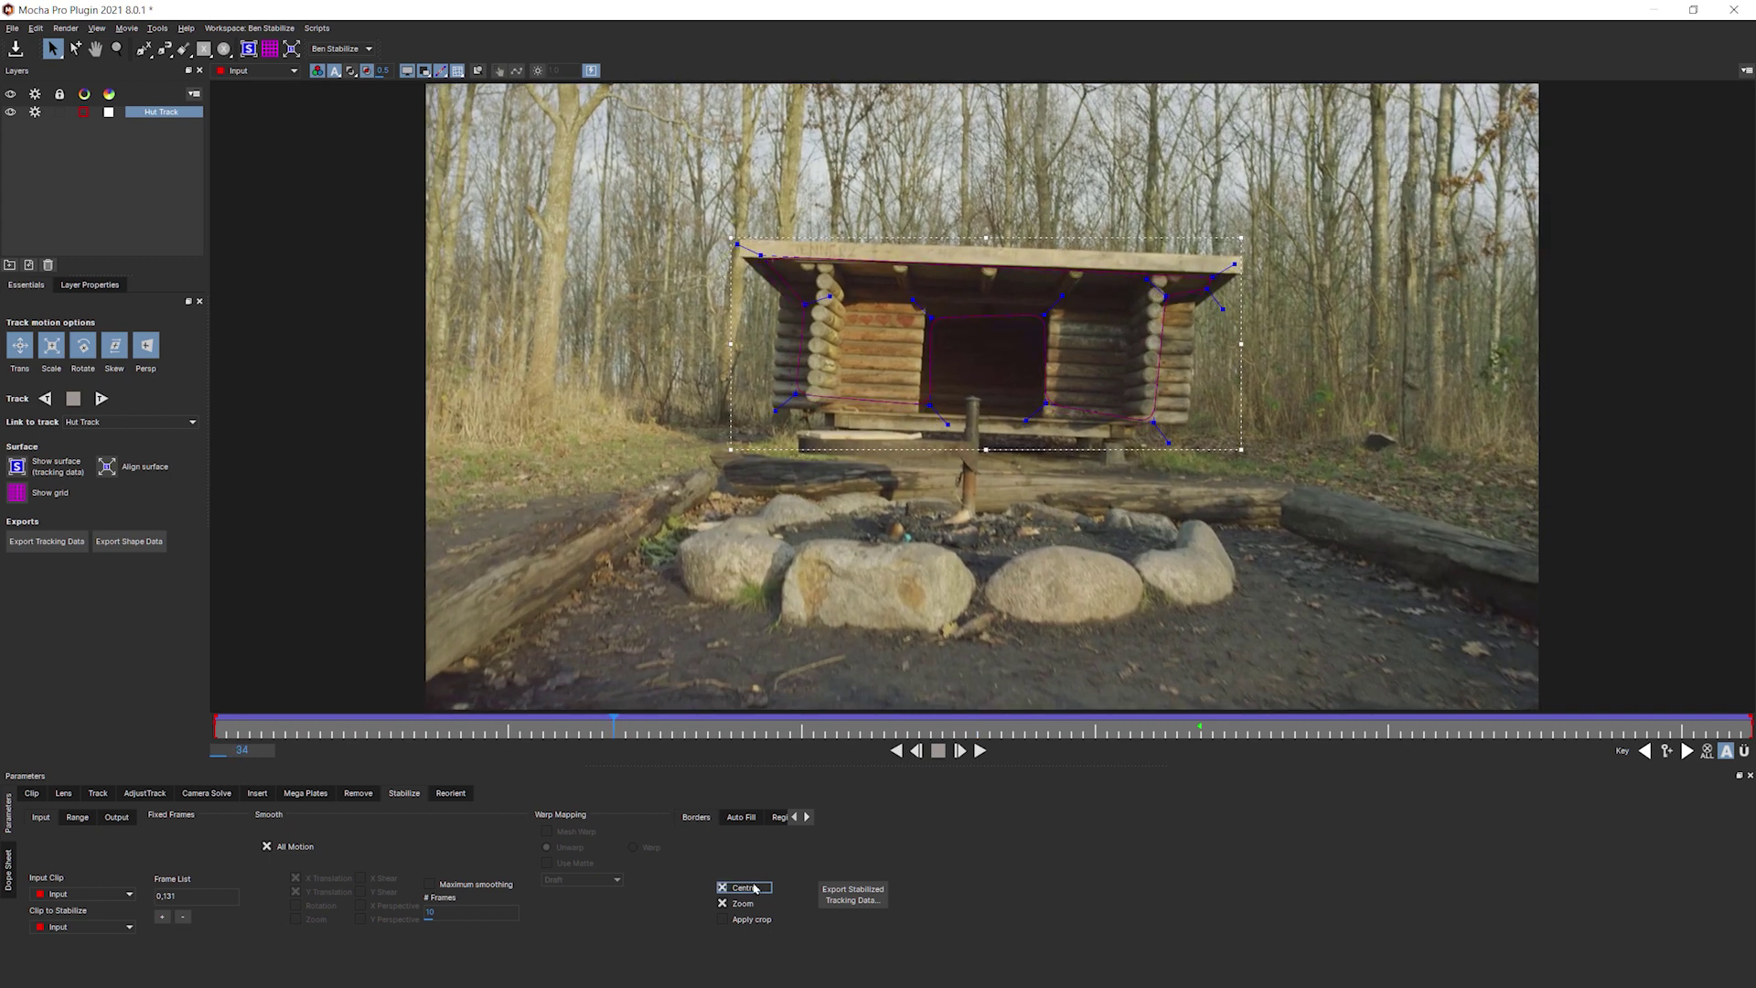
pyautogui.click(756, 889)
pyautogui.click(755, 890)
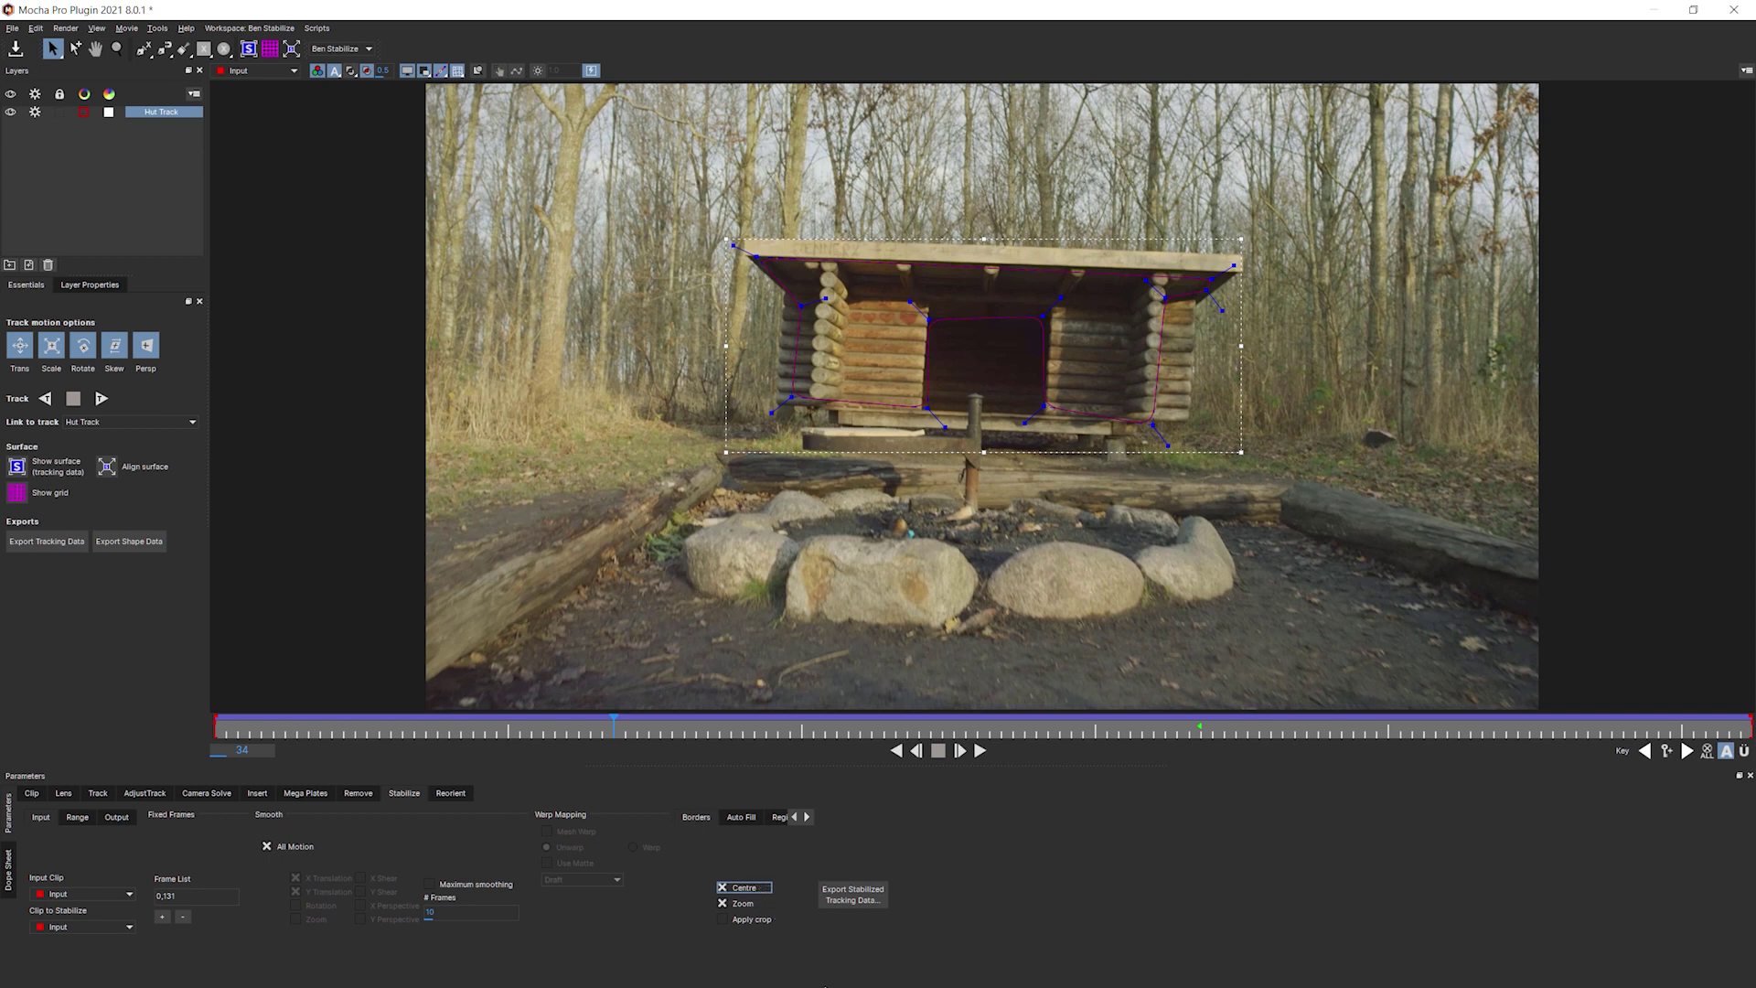
pyautogui.click(722, 903)
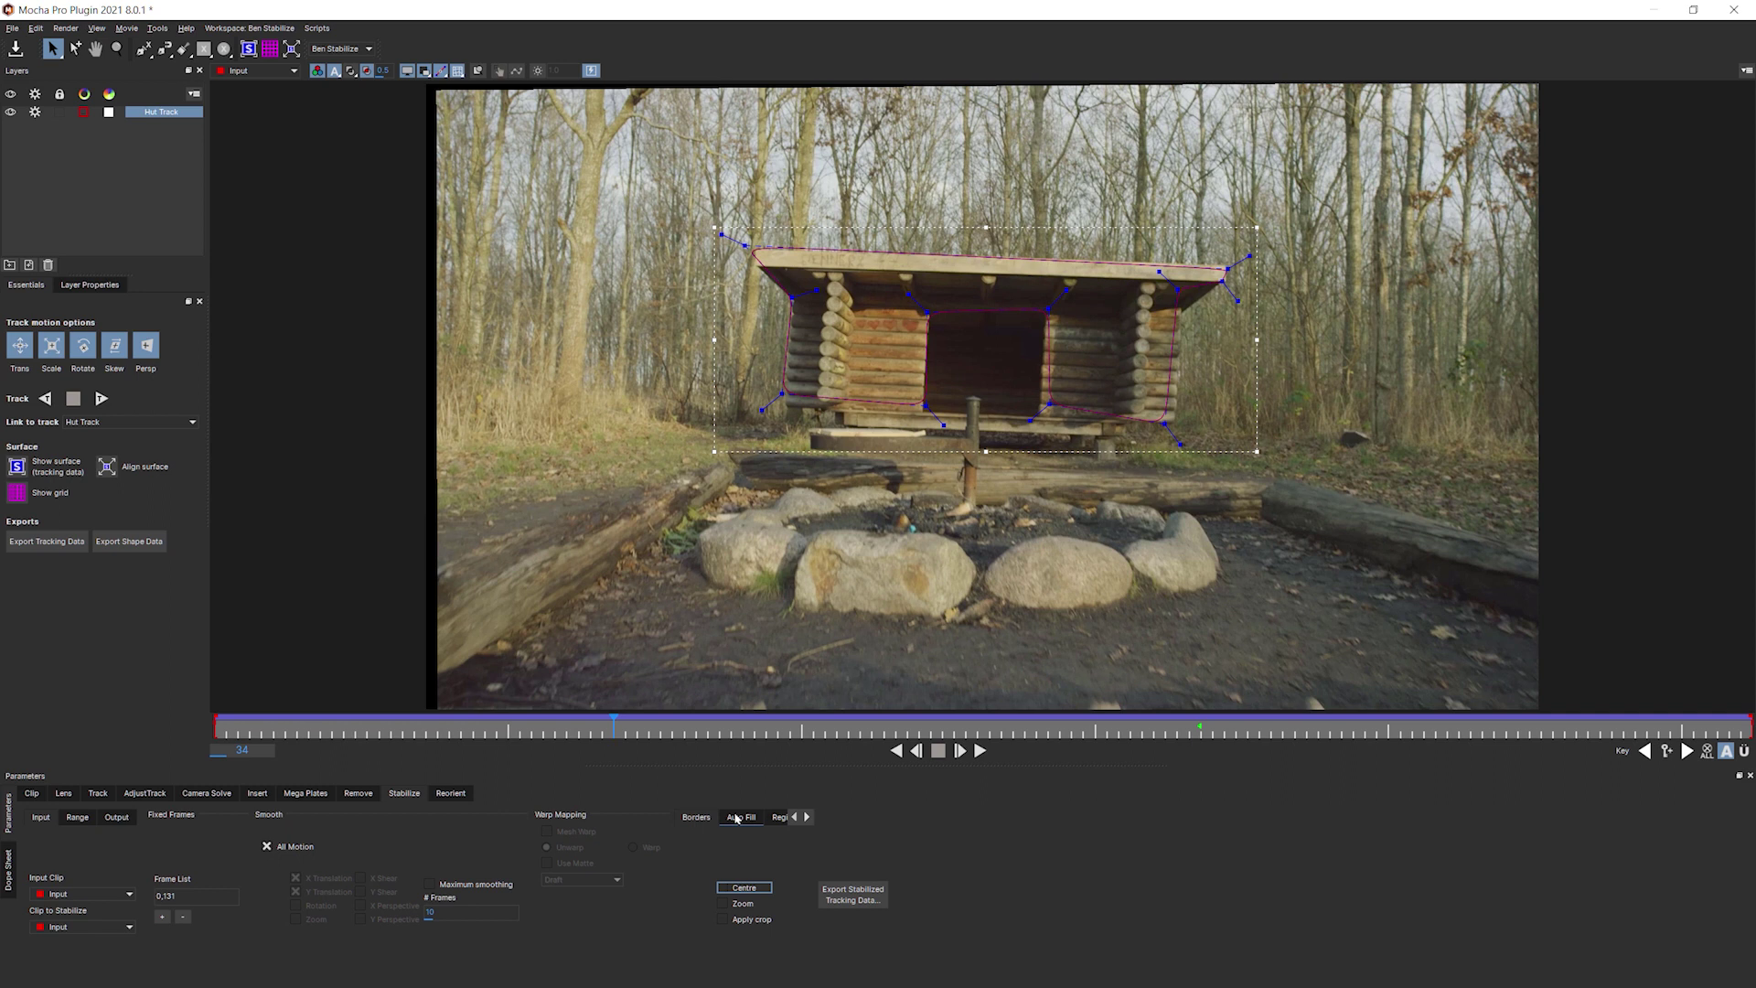
# Enable Auto Fill with Fill from background in the Auto Fill border settings.
pyautogui.click(740, 817)
pyautogui.click(807, 817)
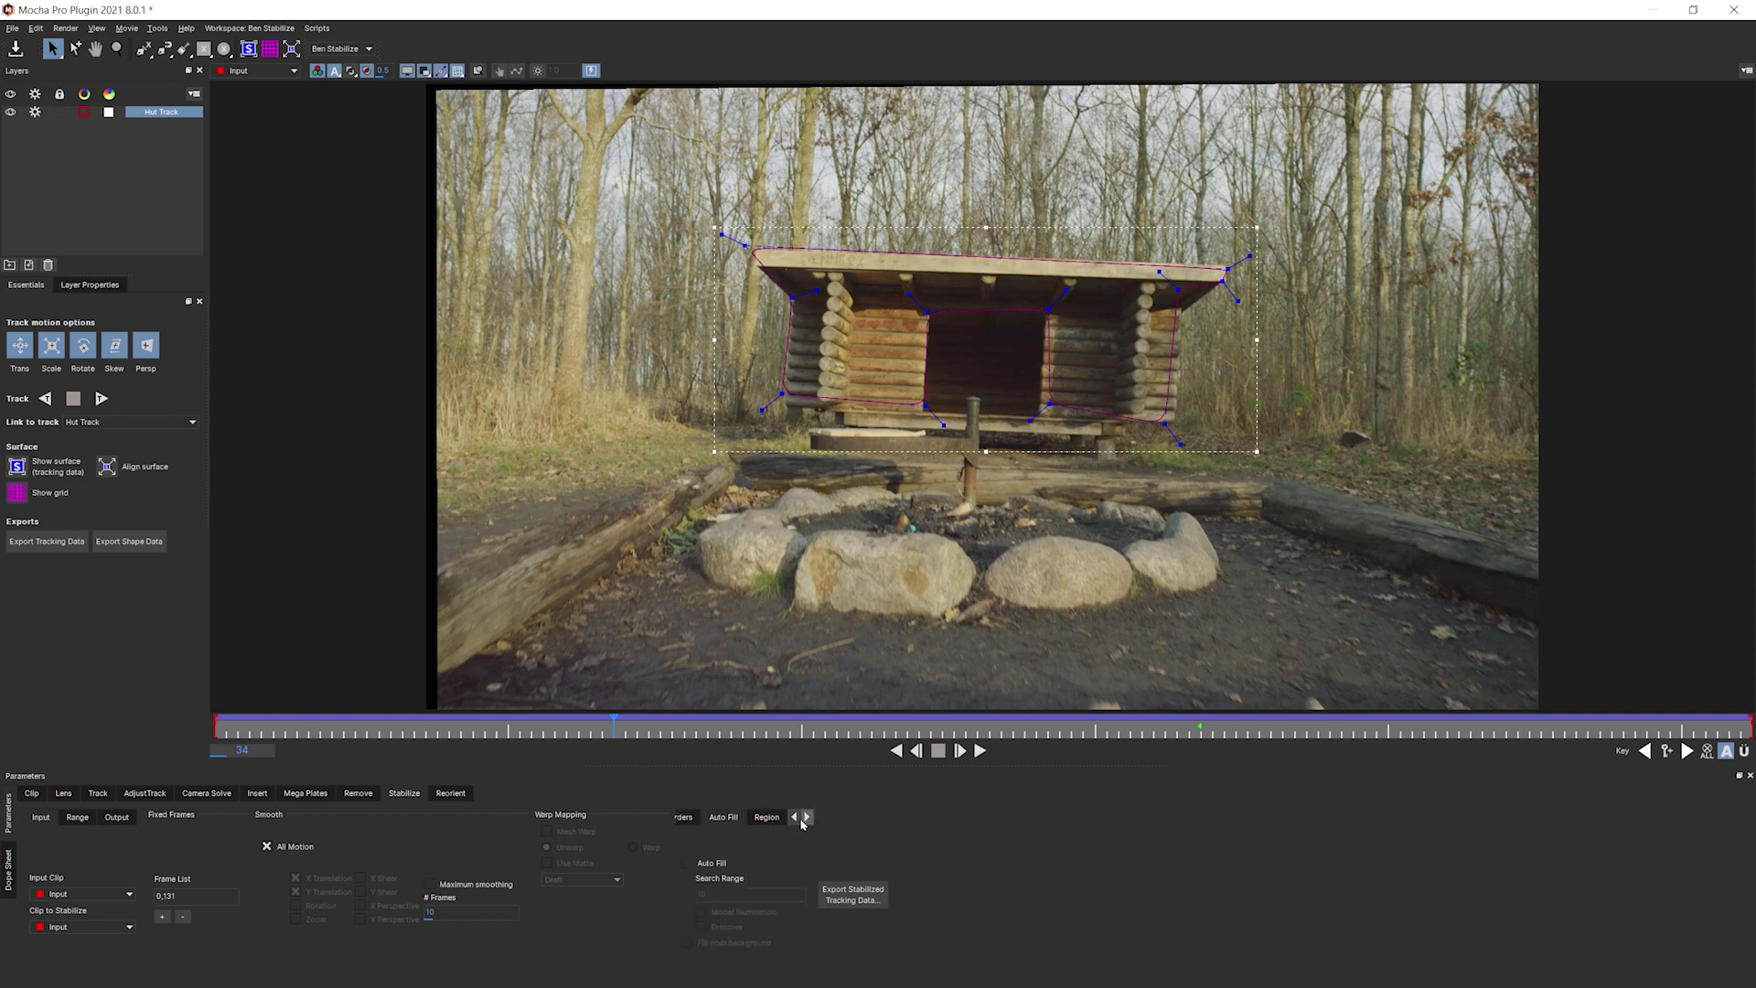
pyautogui.click(794, 816)
pyautogui.click(706, 864)
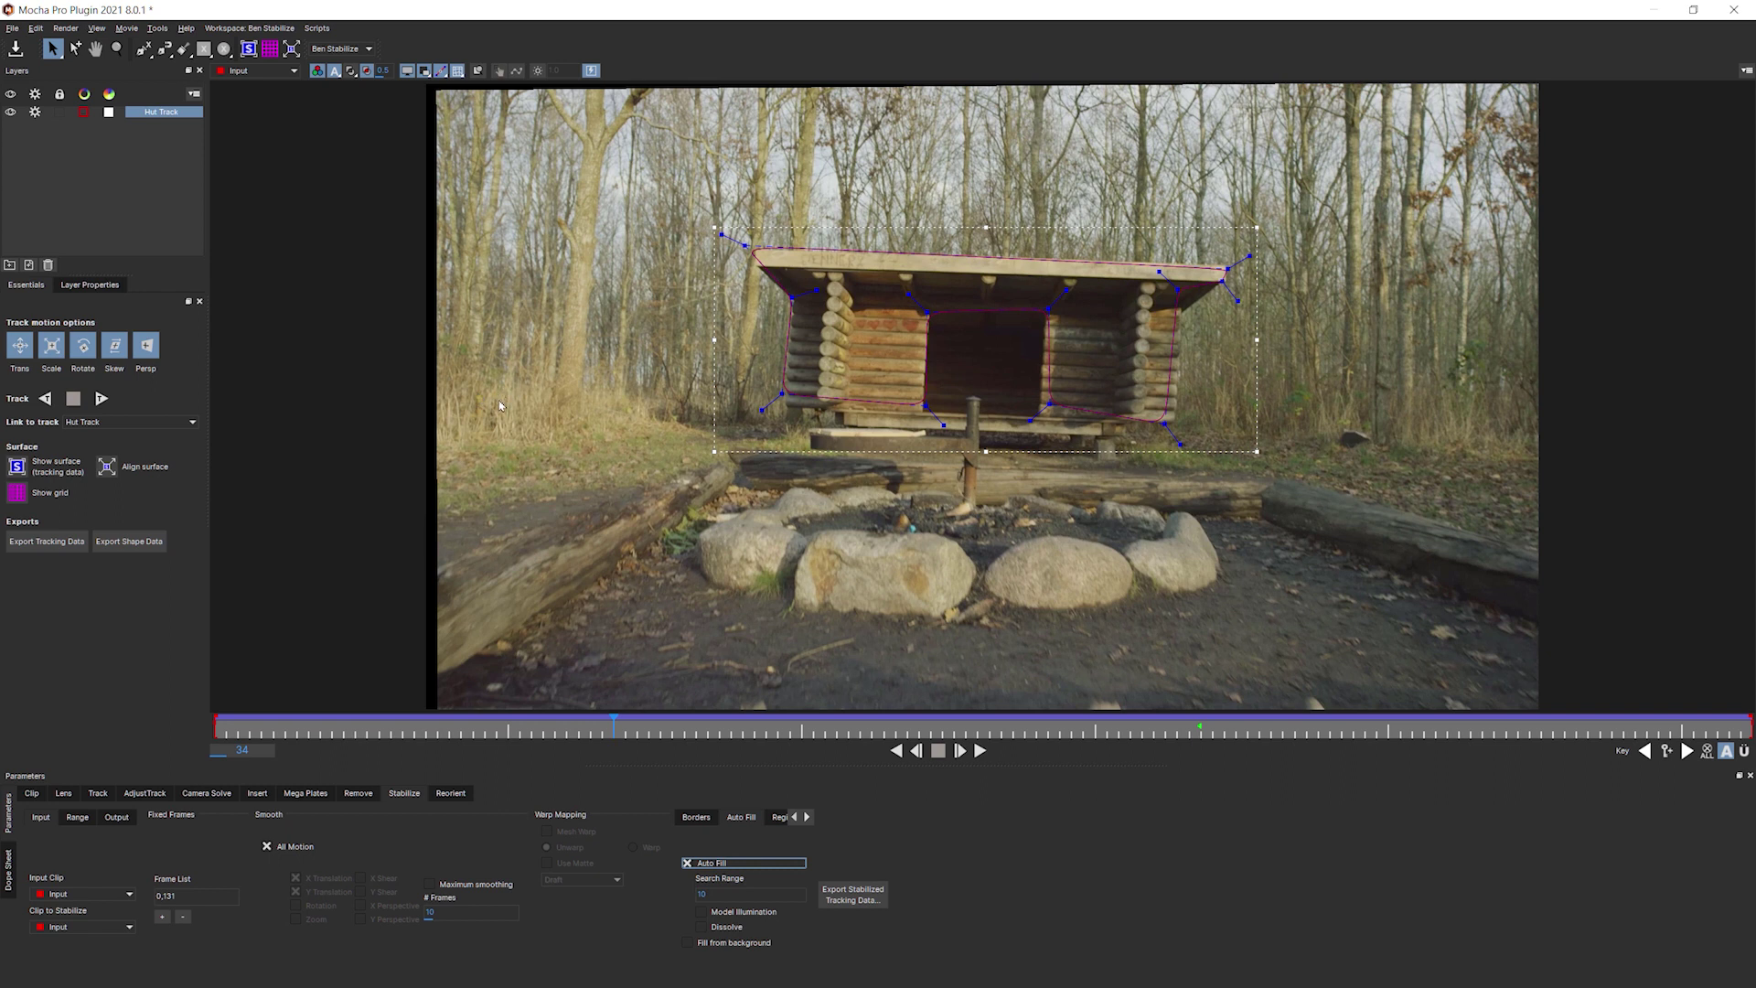
pyautogui.click(690, 944)
# Play the clip to preview the filled borders, stopping at frame 96.
pyautogui.click(979, 750)
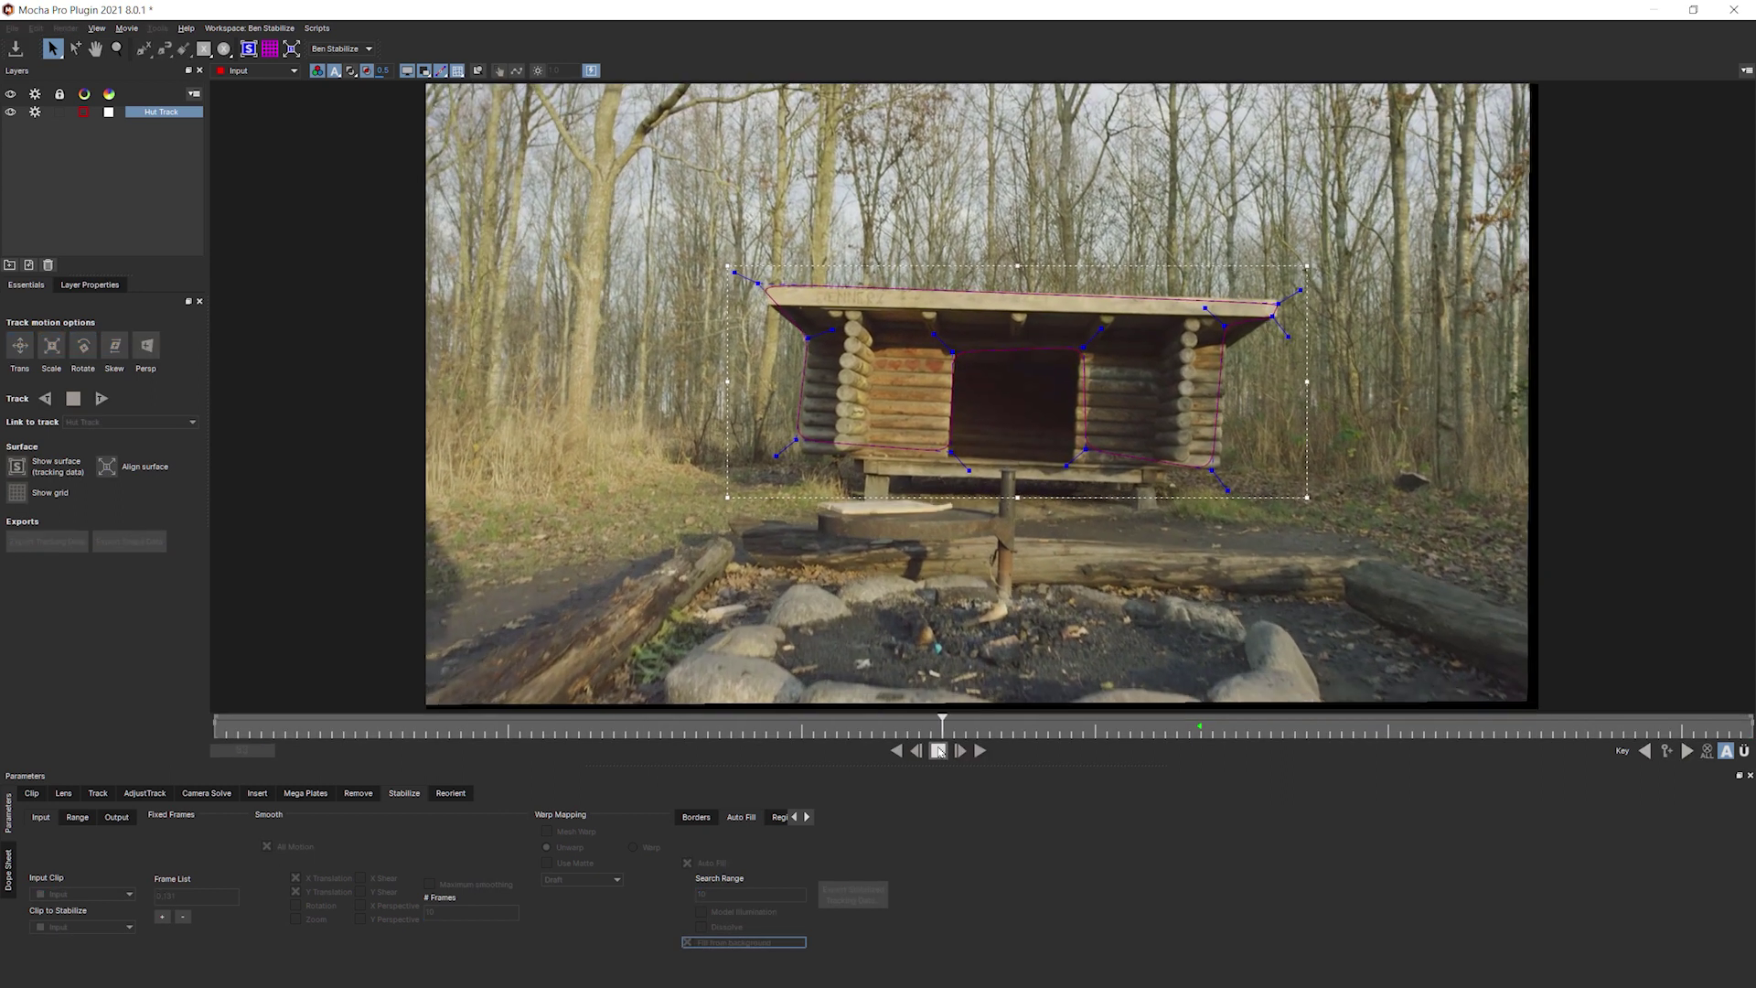
pyautogui.click(939, 750)
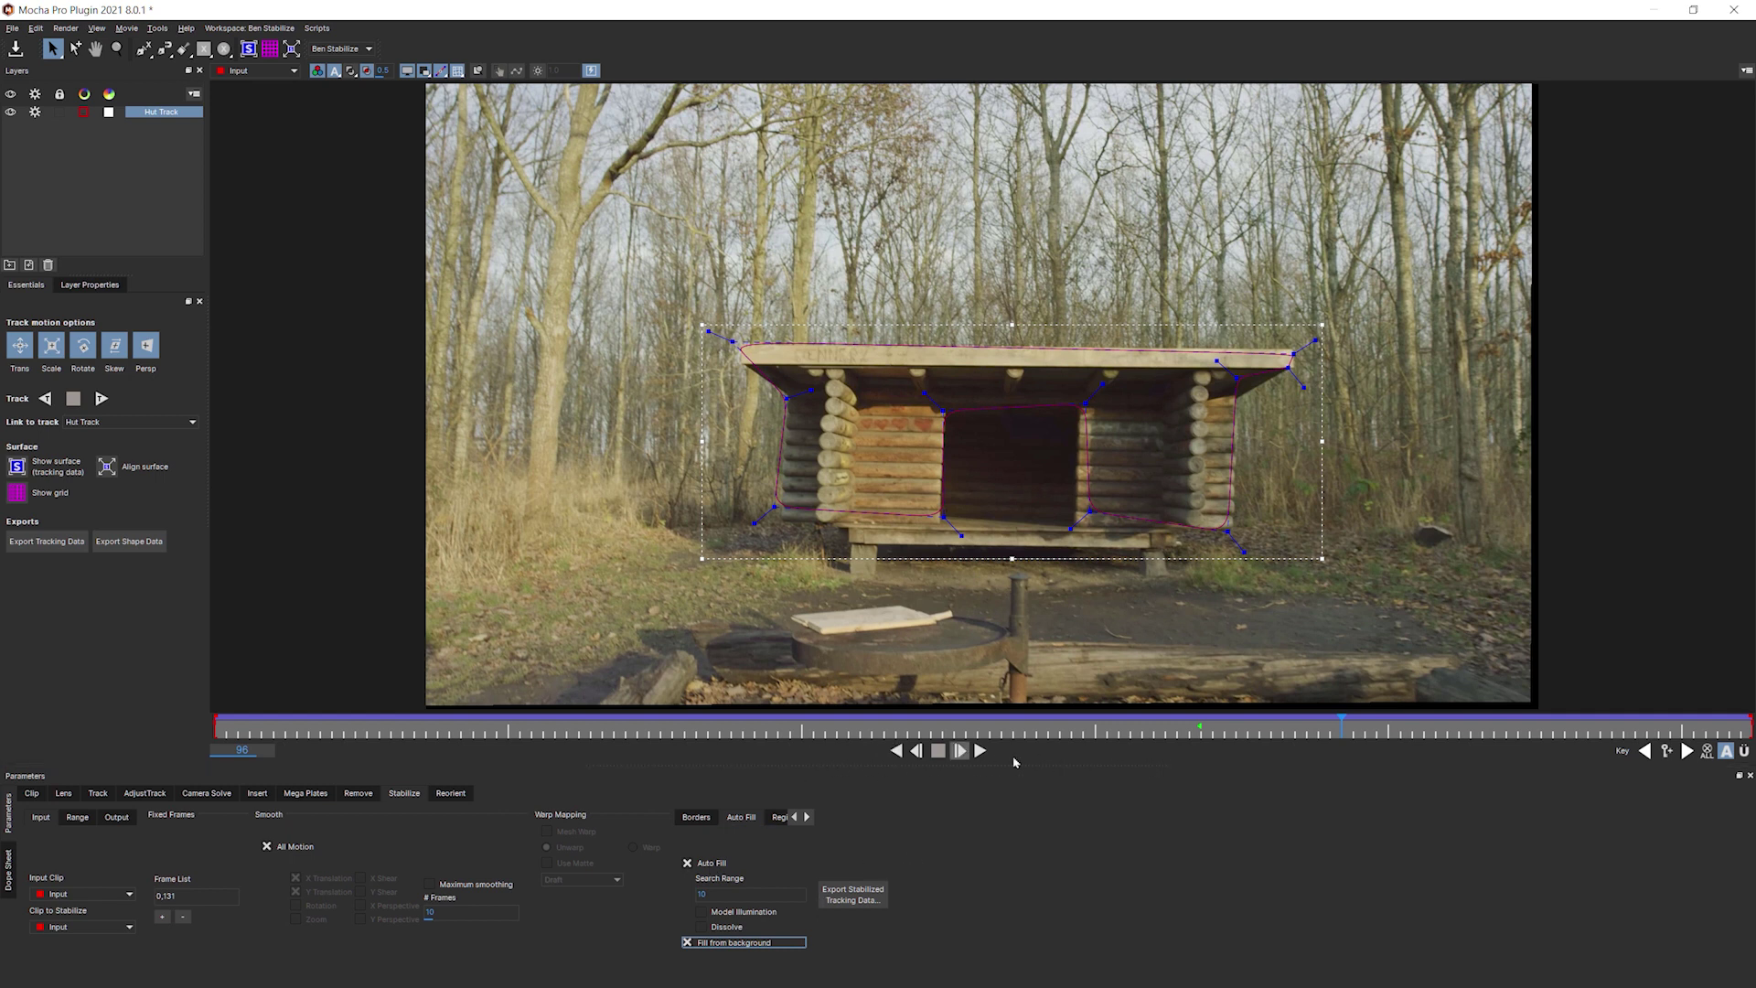
pyautogui.click(356, 51)
# Switch to the Classic workspace and restore the timeline's render controls.
pyautogui.click(352, 83)
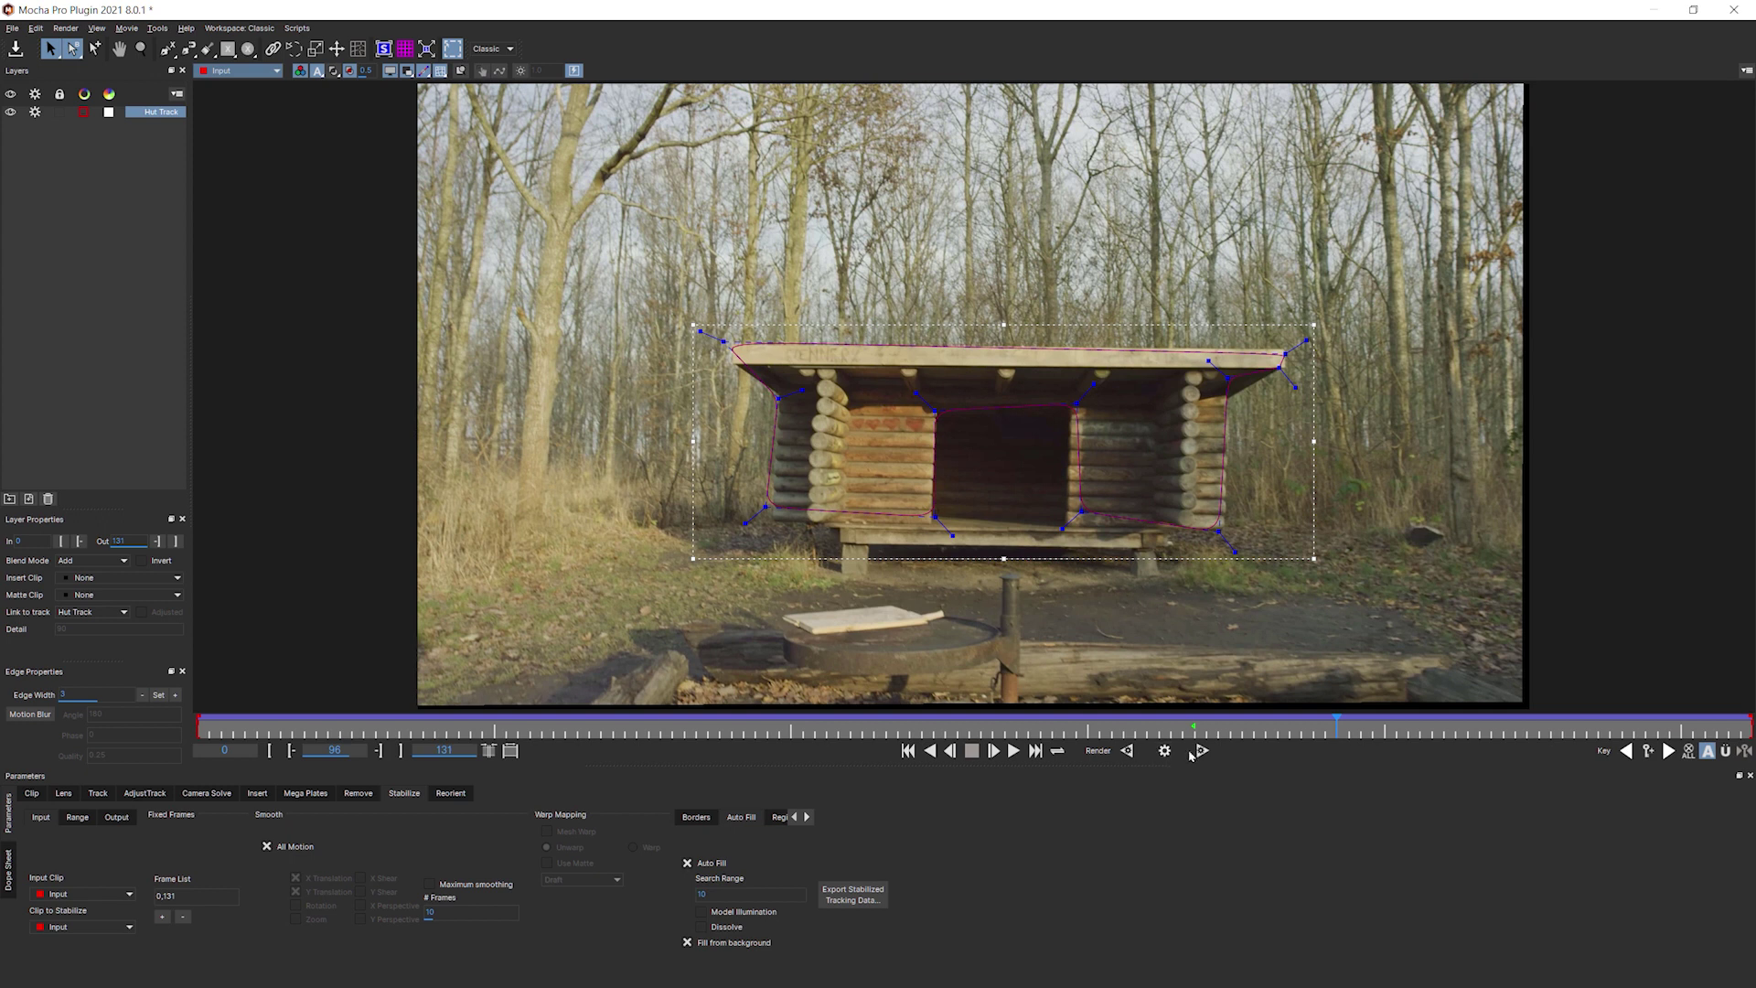
pyautogui.rightClick(1249, 756)
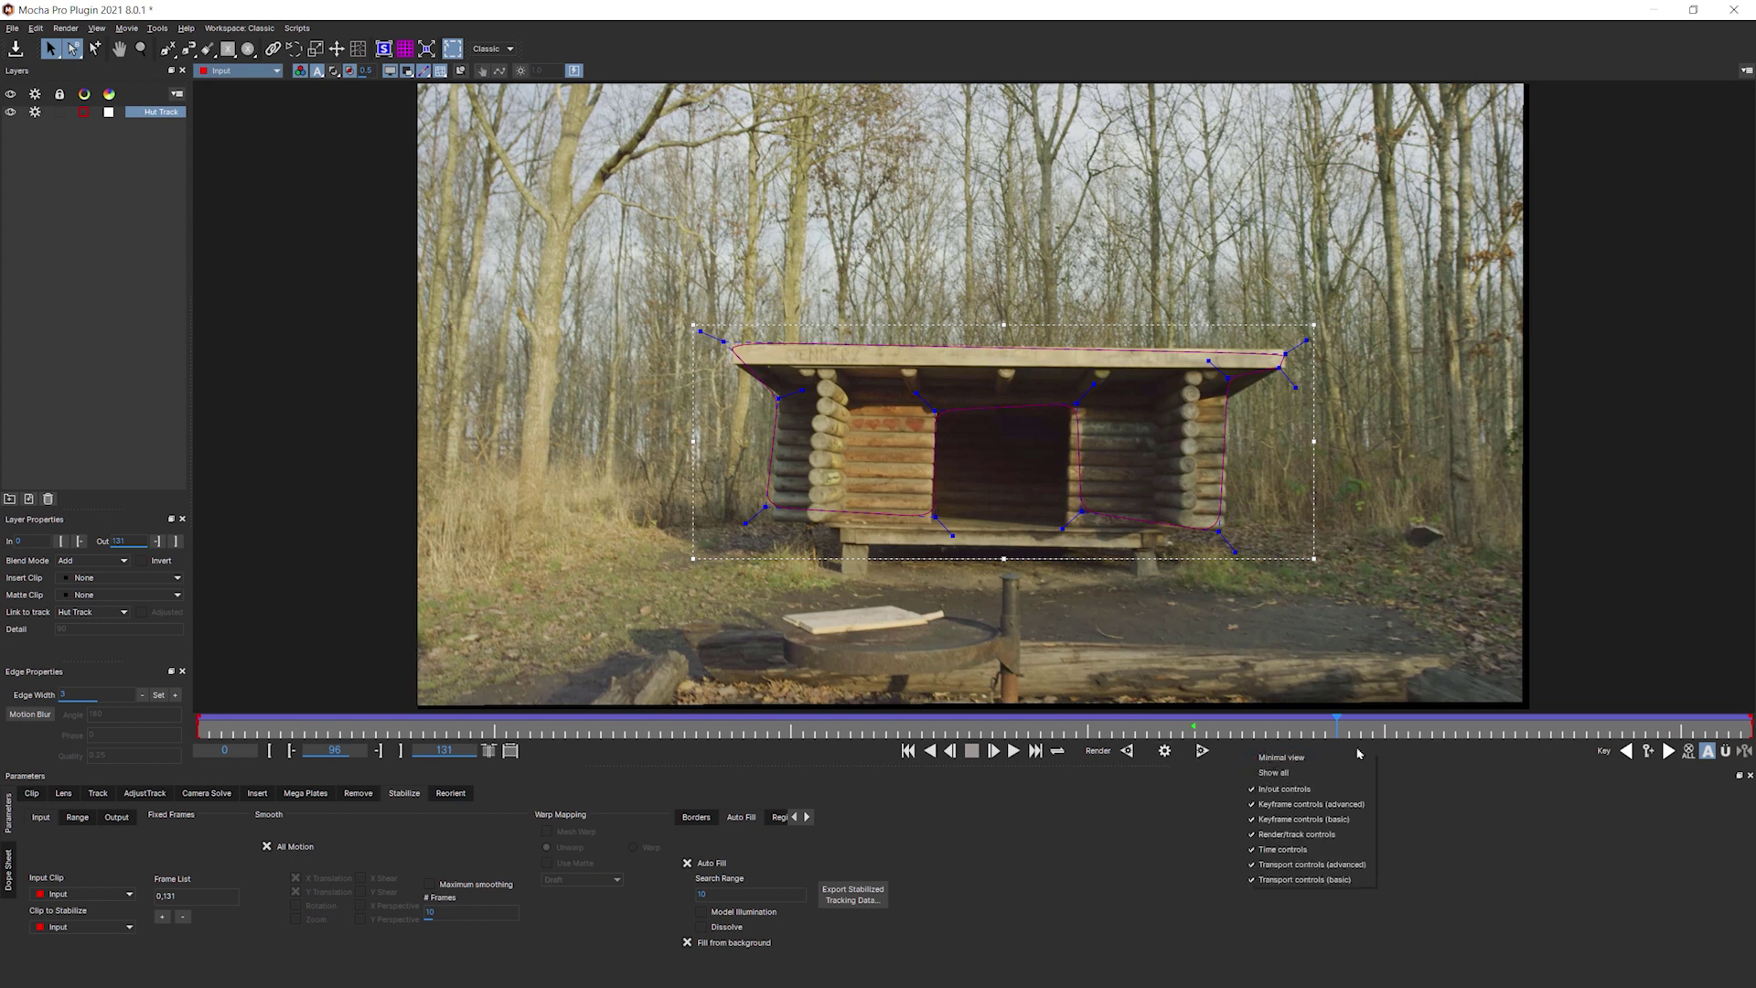
pyautogui.click(1355, 836)
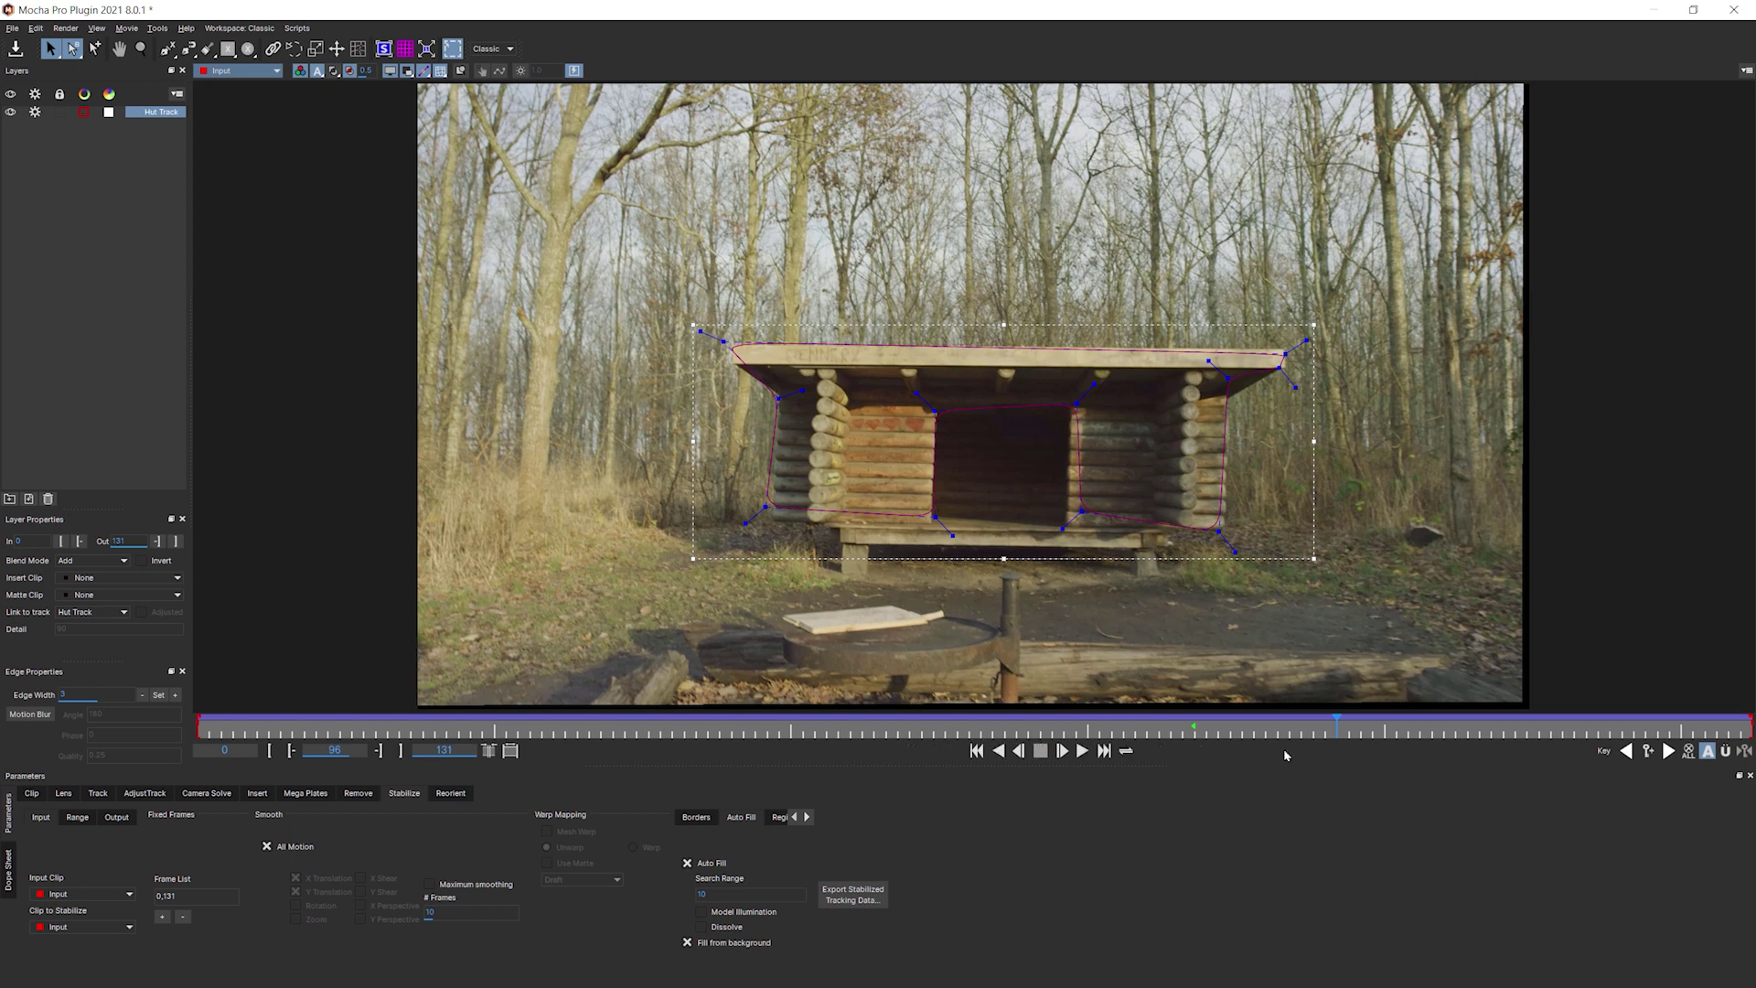
pyautogui.rightClick(1285, 755)
pyautogui.click(1360, 834)
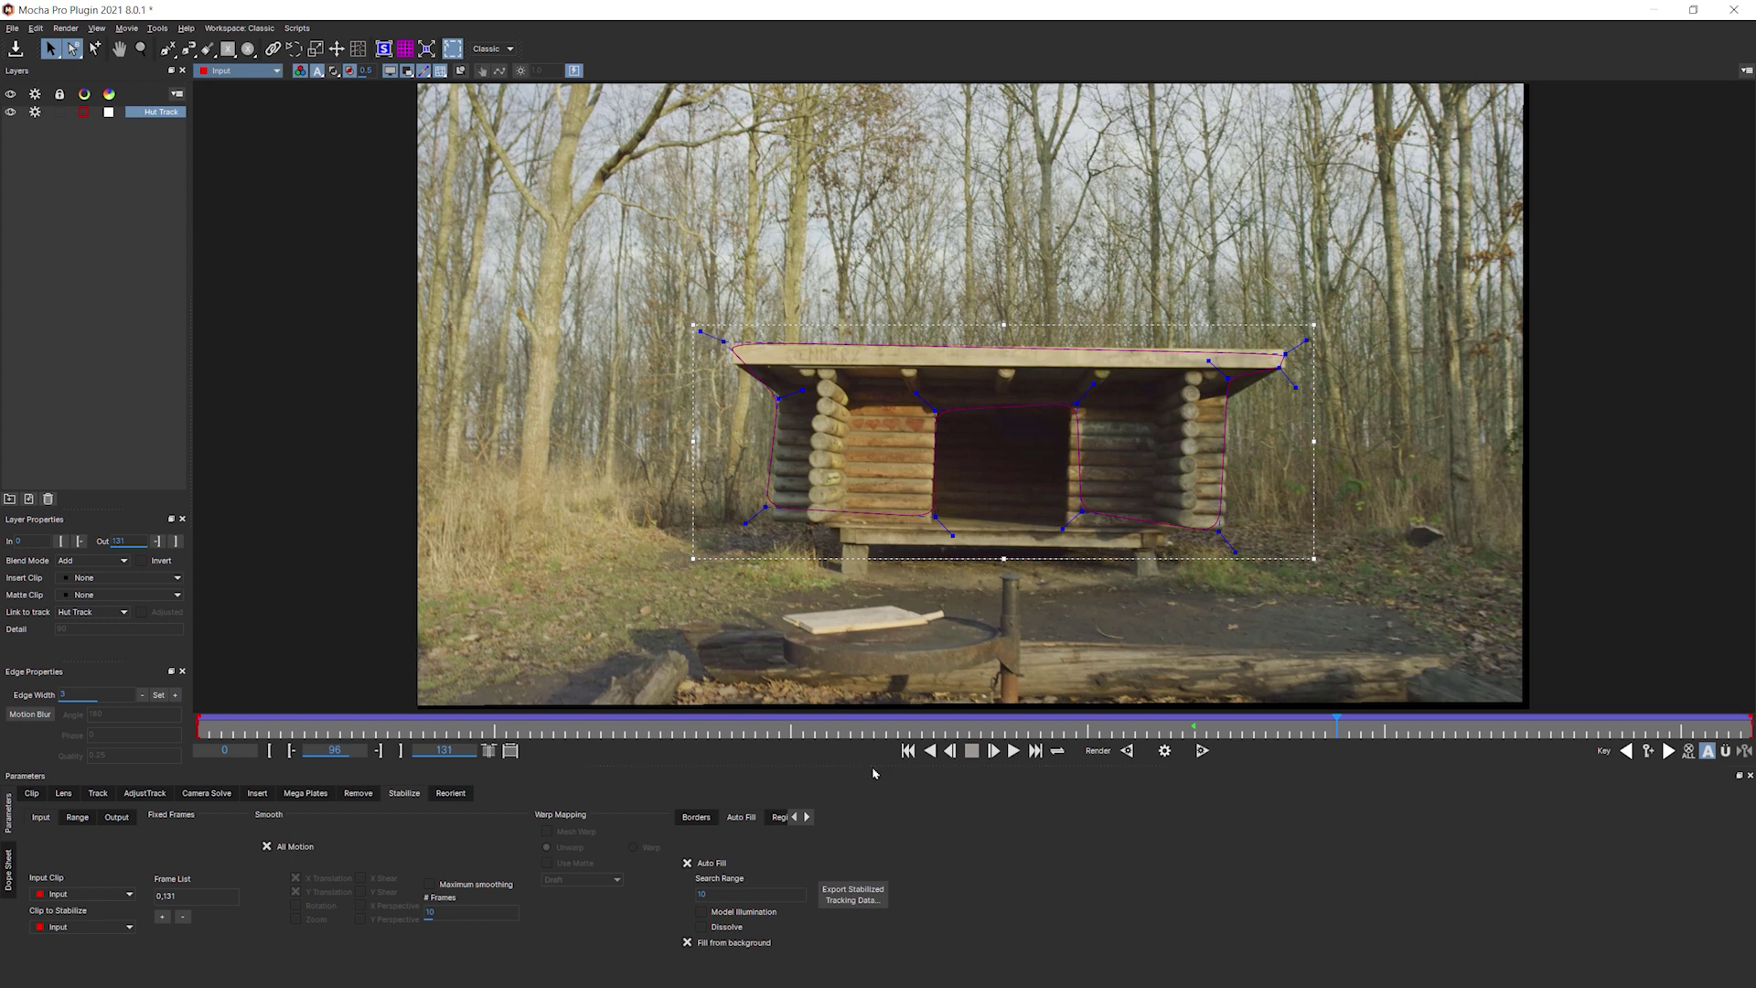
# View the stabilized output, enable Dissolve for Auto Fill, and render the filled frames.
pyautogui.click(1164, 750)
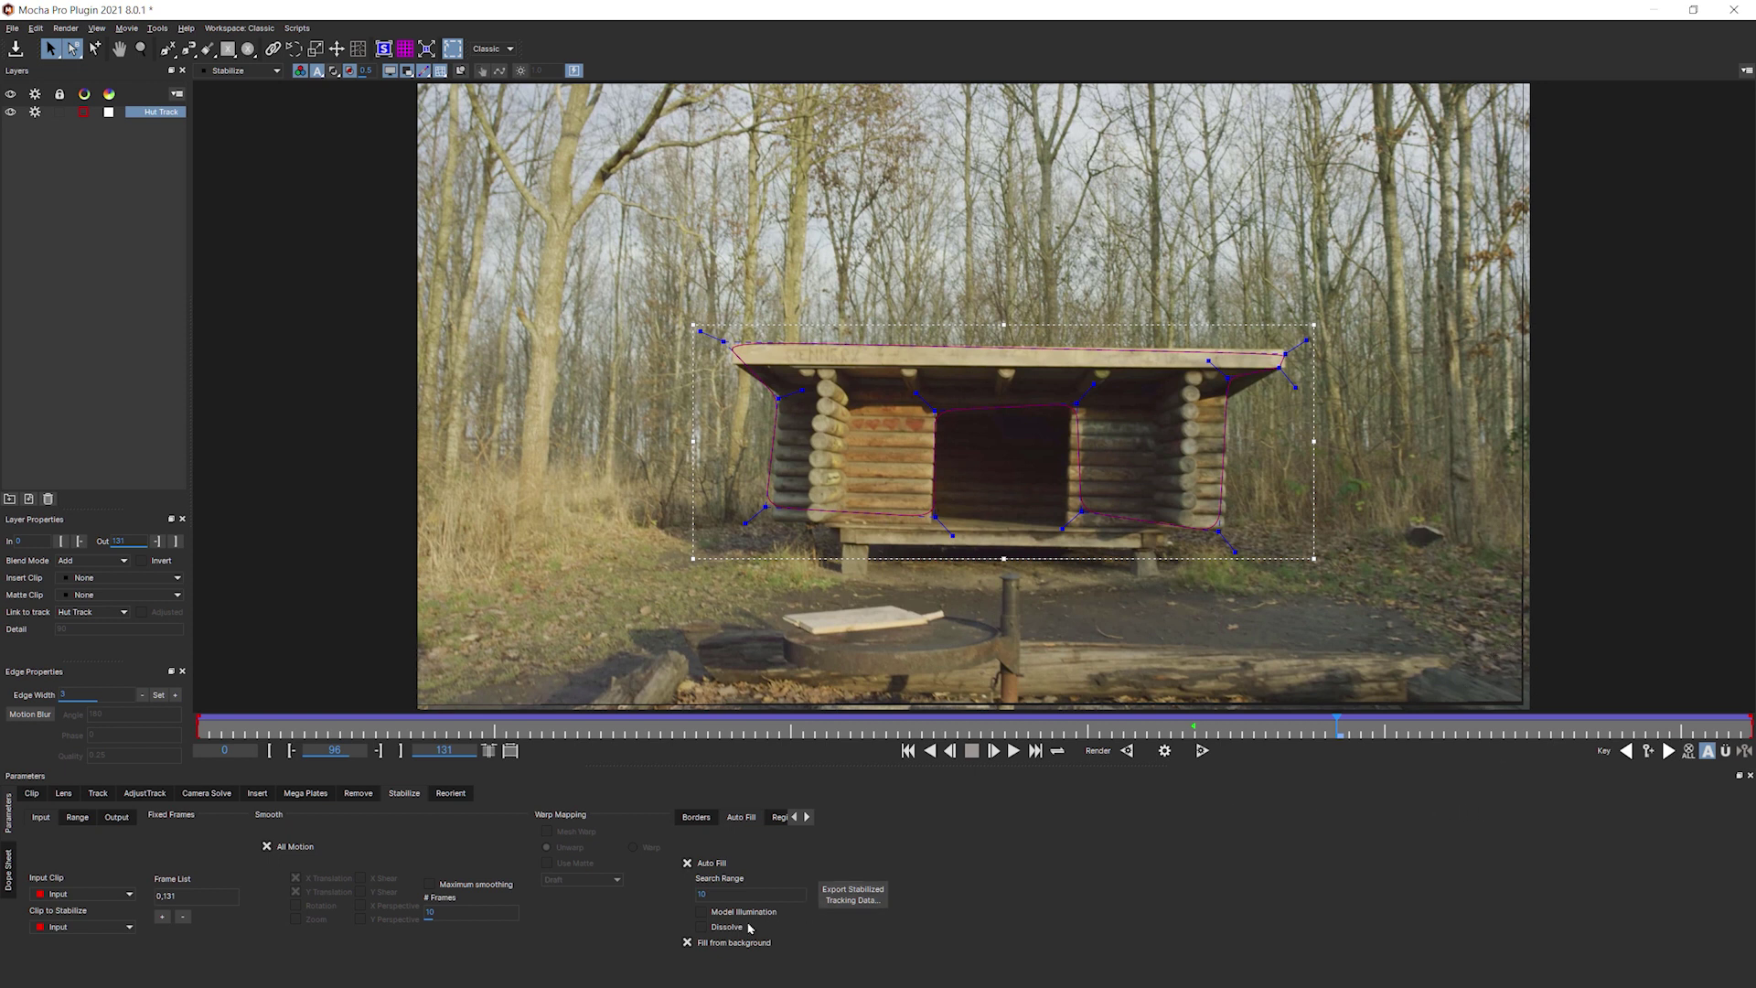
pyautogui.click(716, 931)
pyautogui.click(1164, 750)
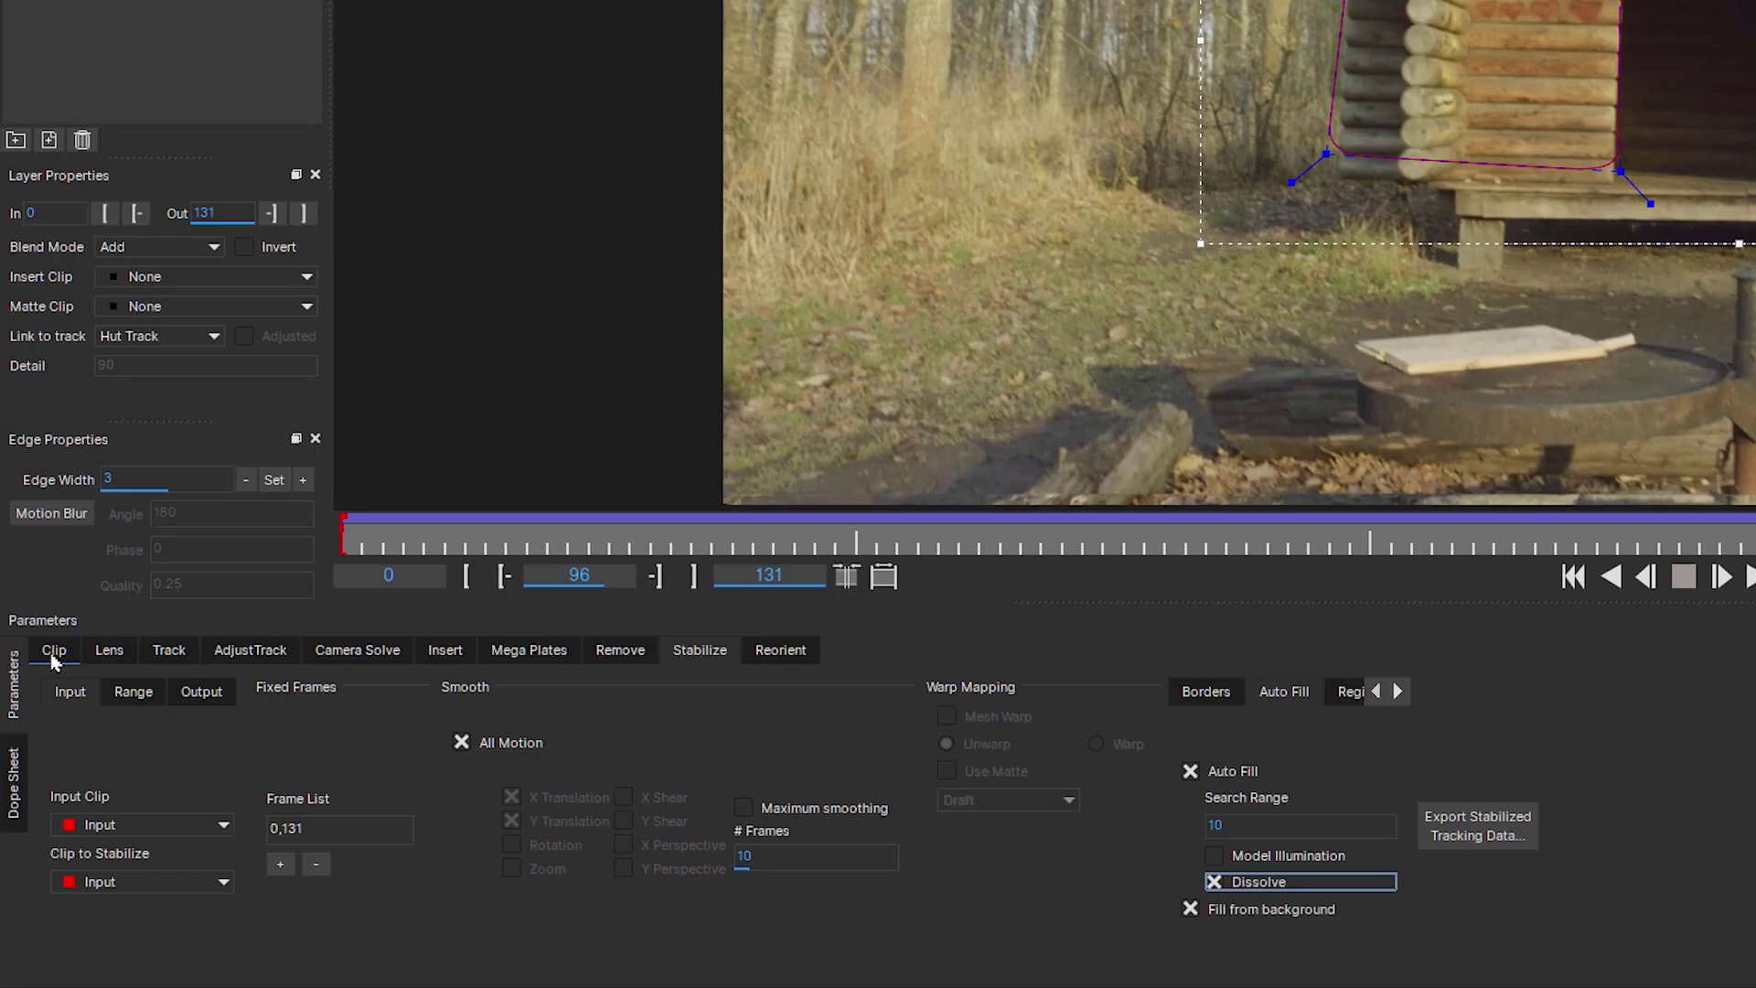
# In the Clip tab, enter 10 for the top, bottom, left and right Crop mask values.
pyautogui.click(54, 653)
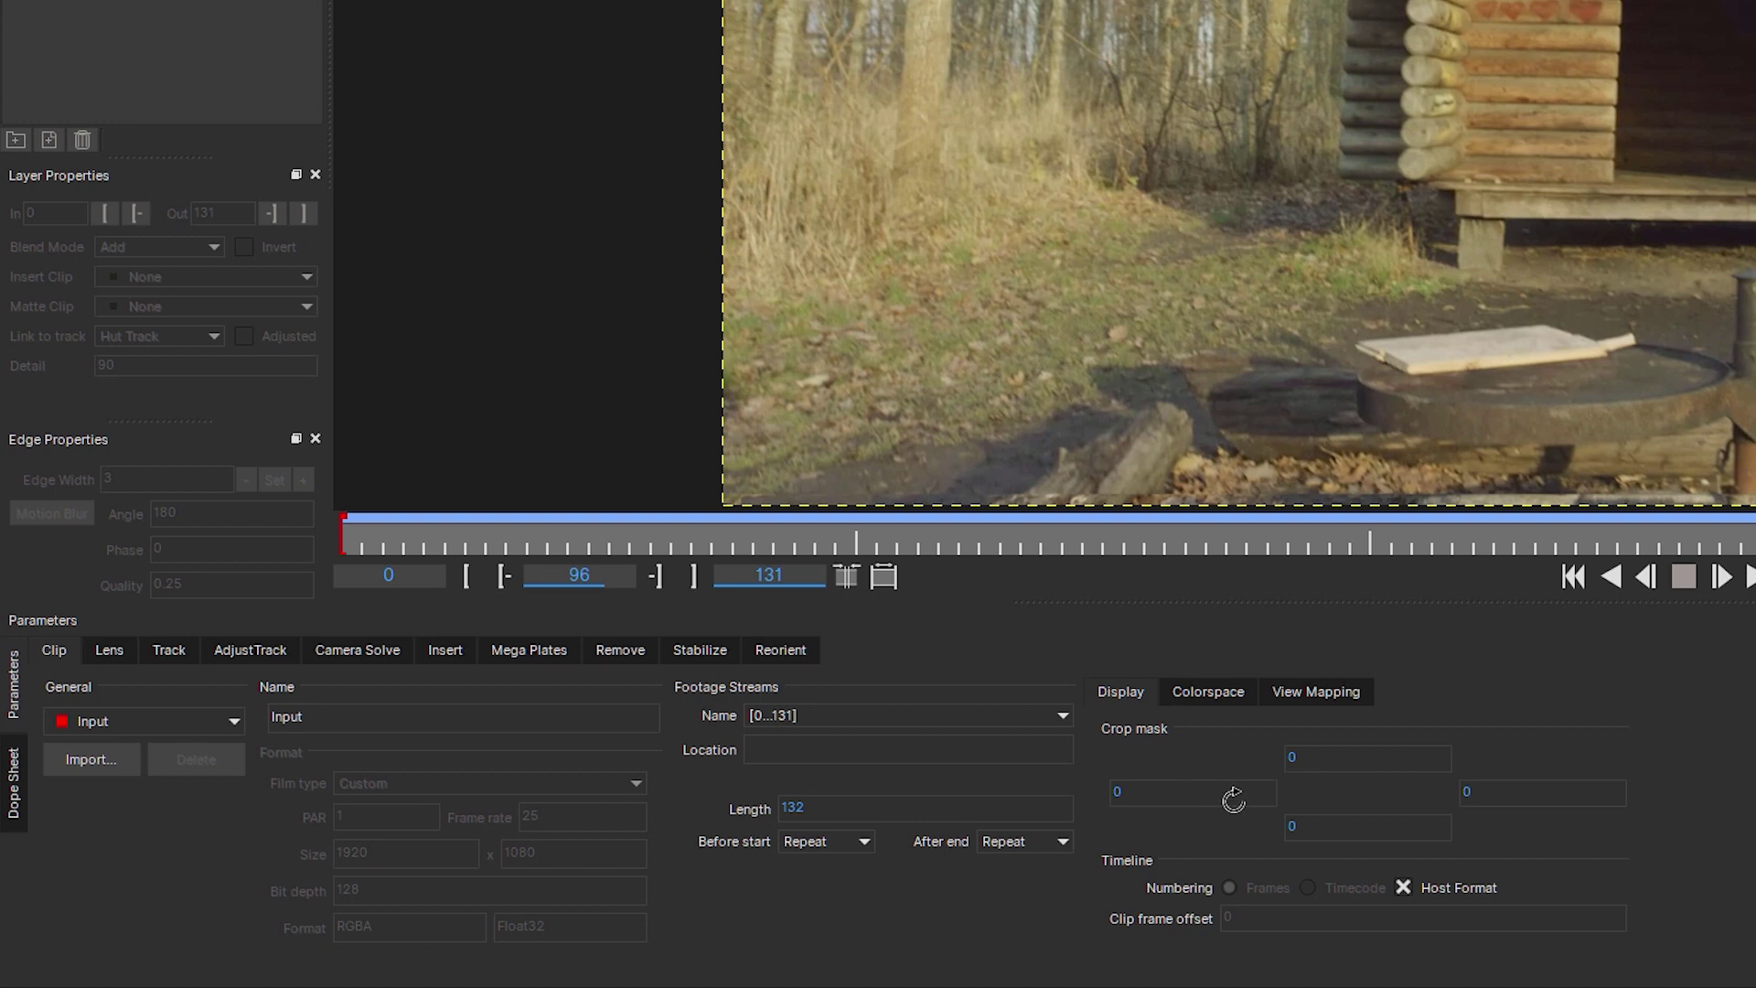
pyautogui.click(1368, 761)
pyautogui.write('10')
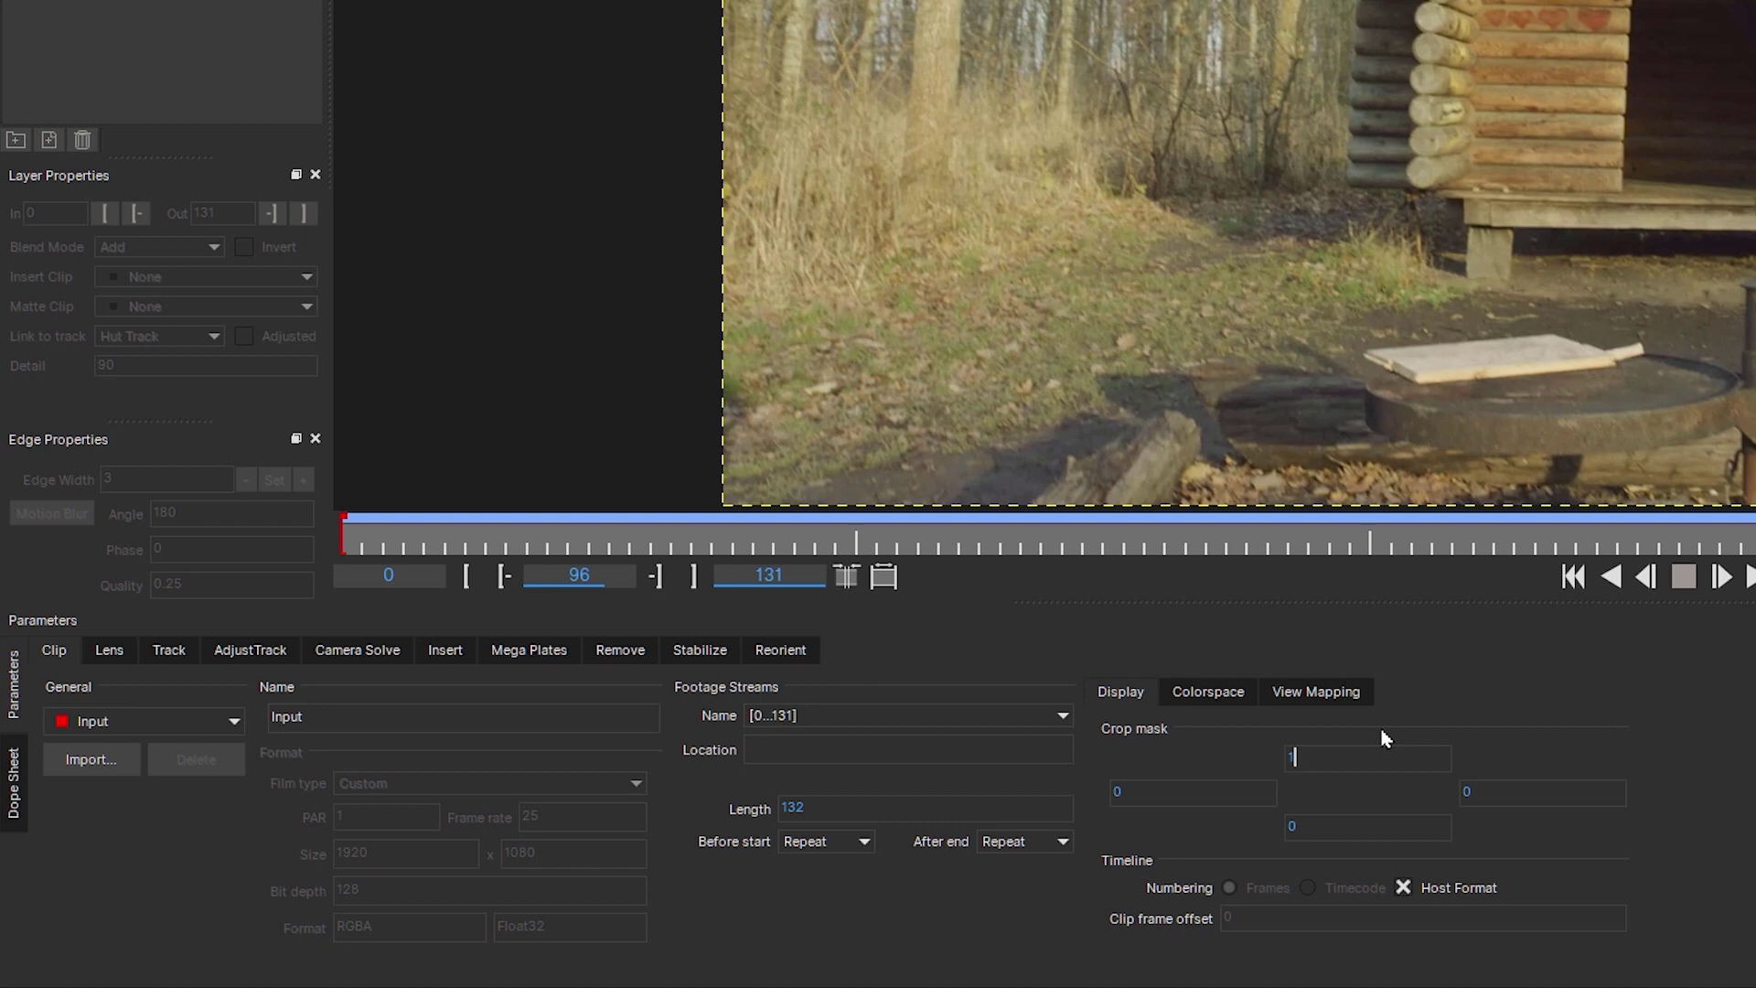
pyautogui.press('Tab')
pyautogui.write('10')
pyautogui.press('Tab')
pyautogui.press('Tab')
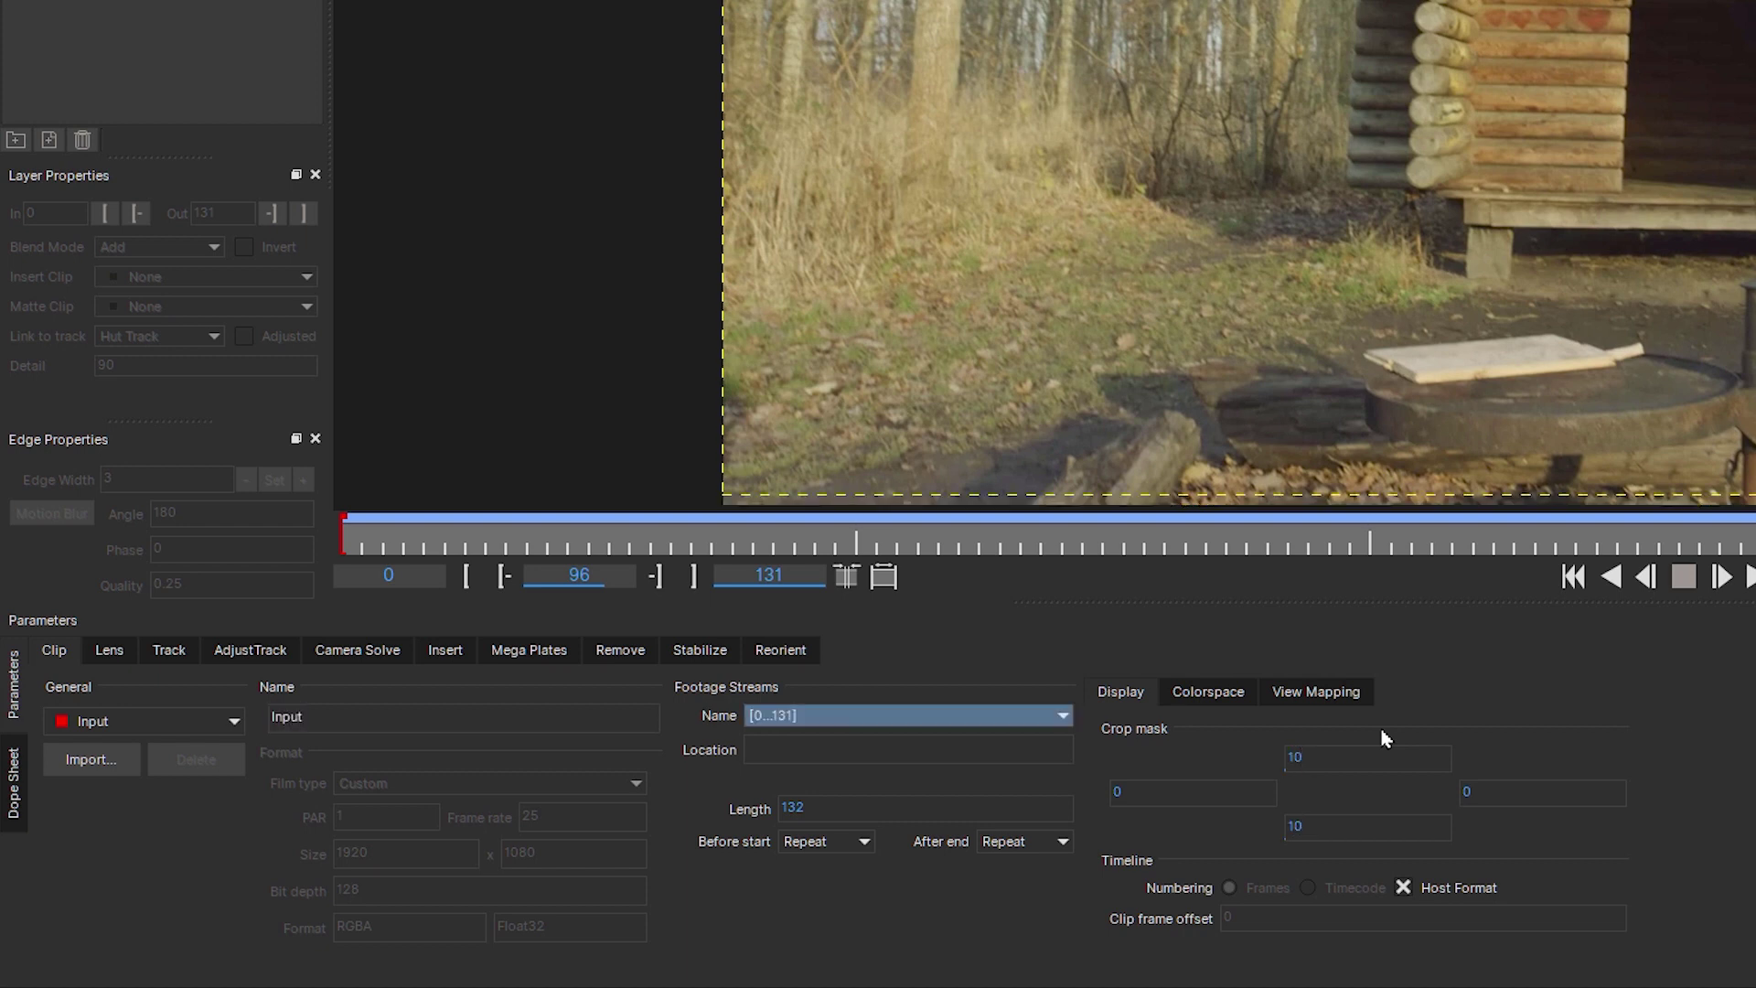
pyautogui.press('Tab')
pyautogui.press('Tab')
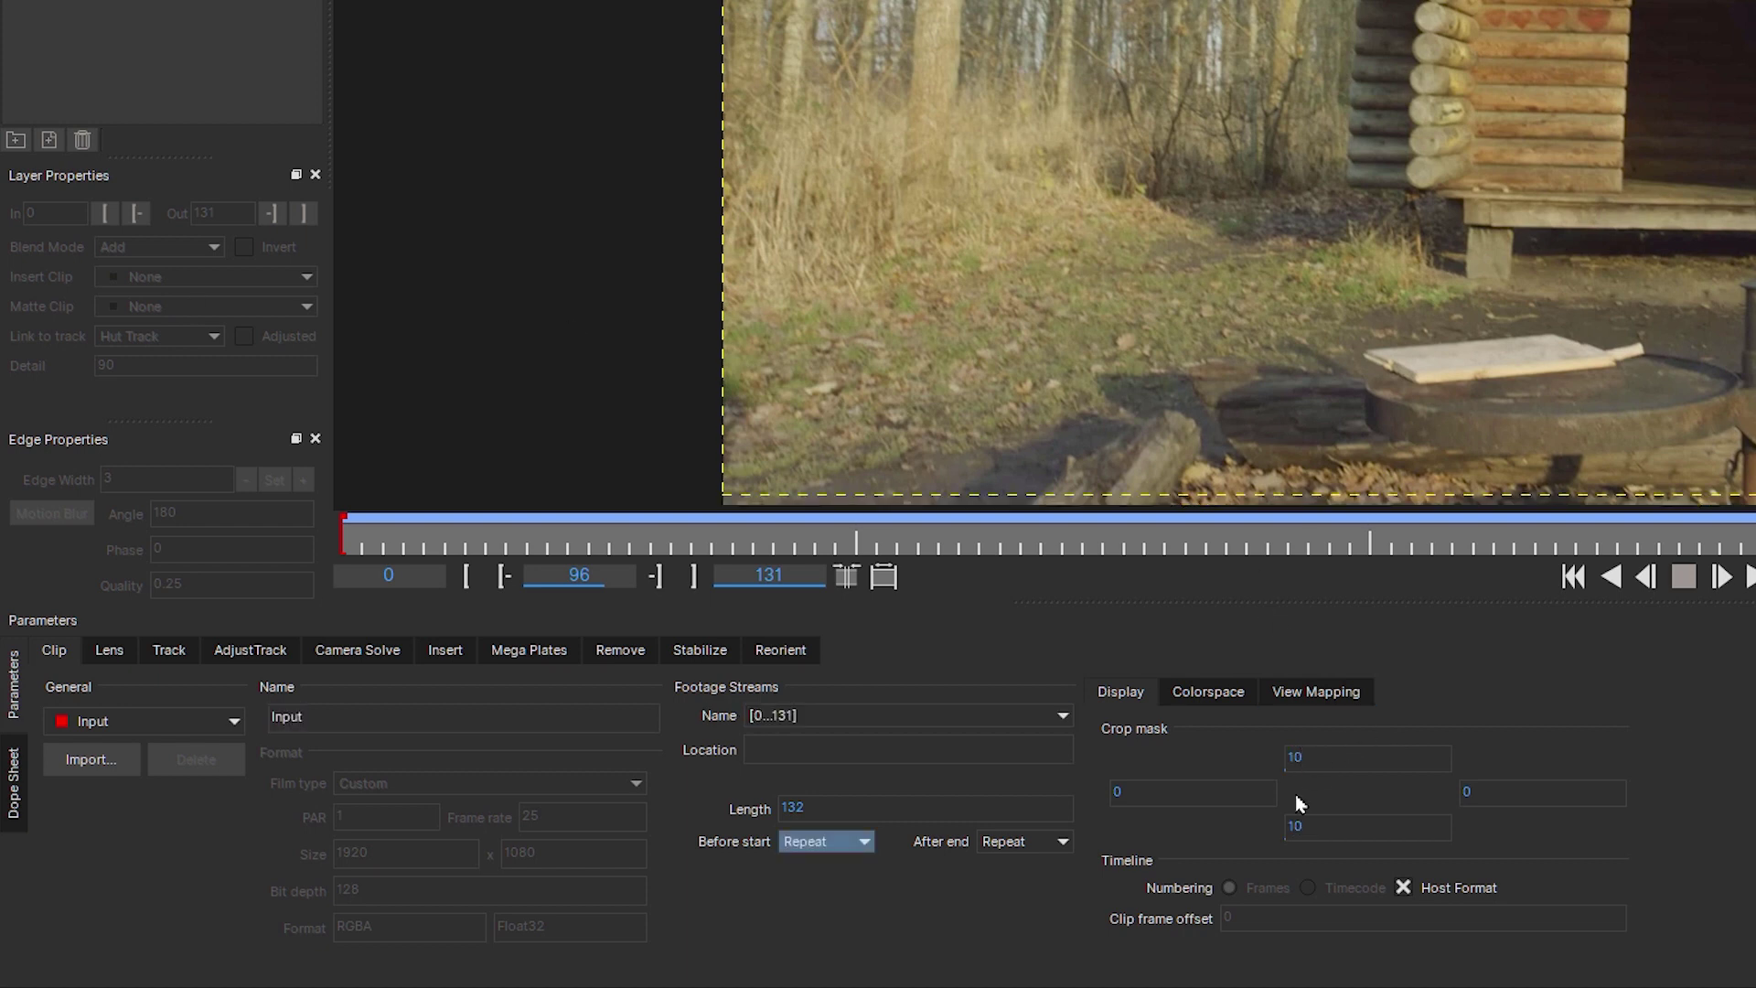
pyautogui.click(1237, 788)
pyautogui.write('10')
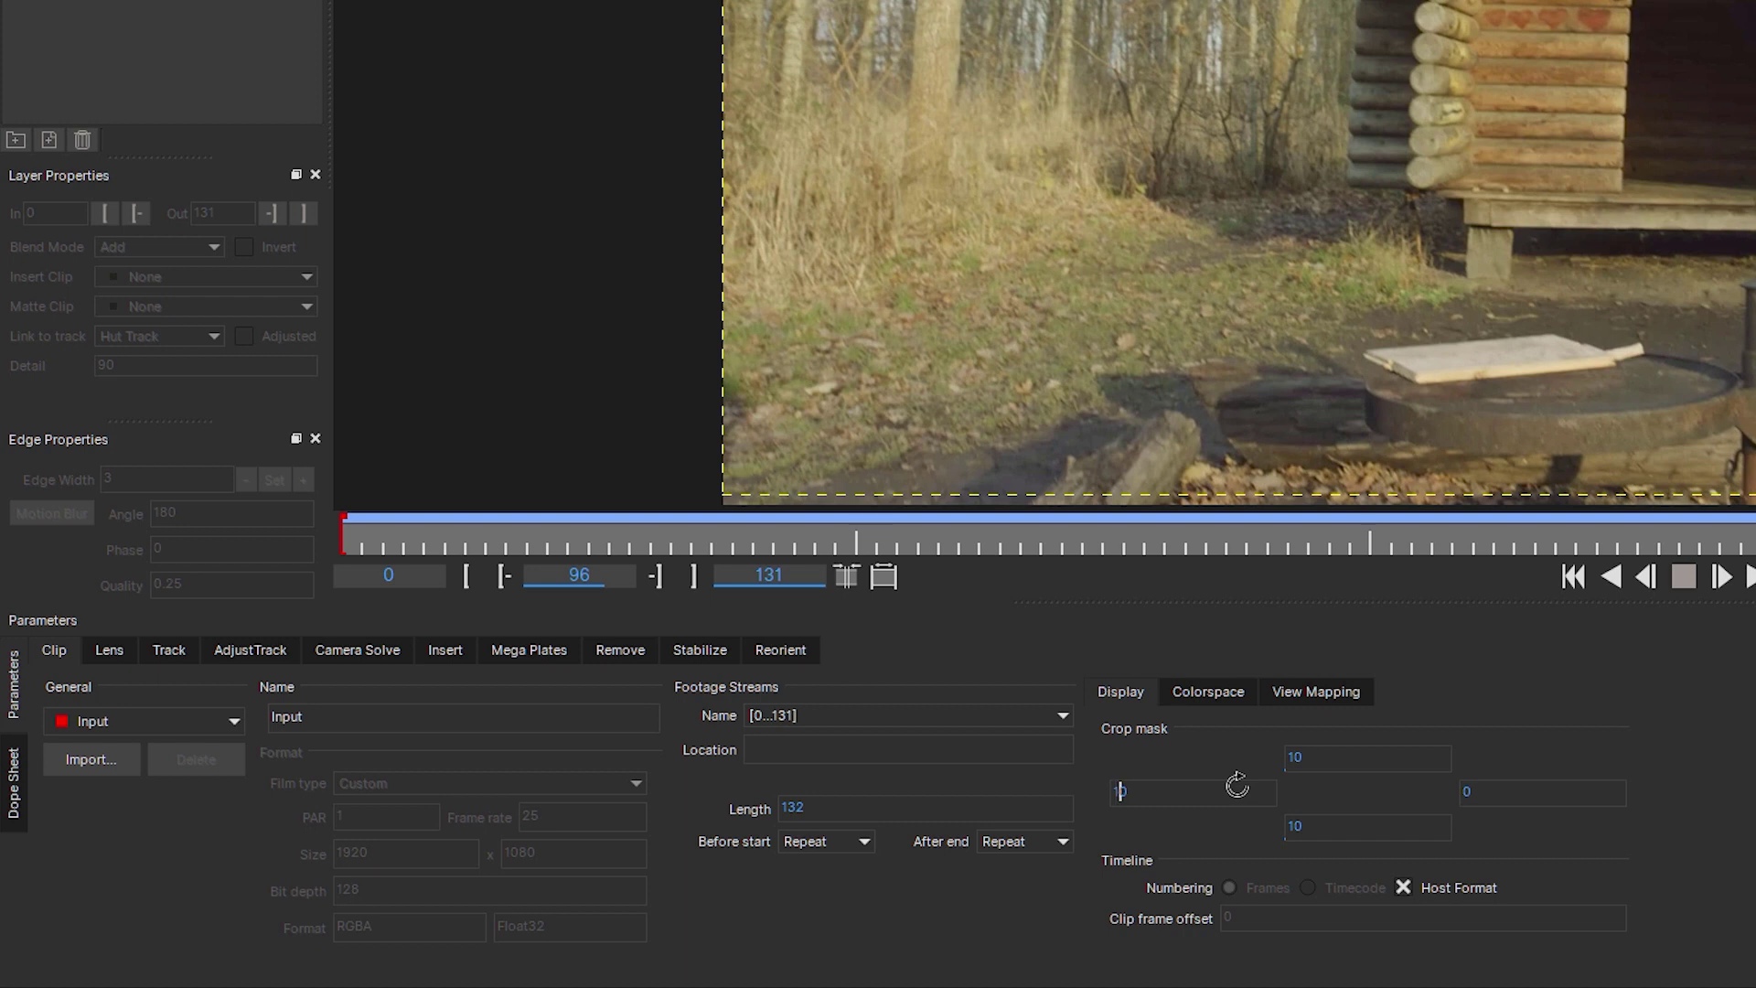
pyautogui.press('Tab')
pyautogui.write('10')
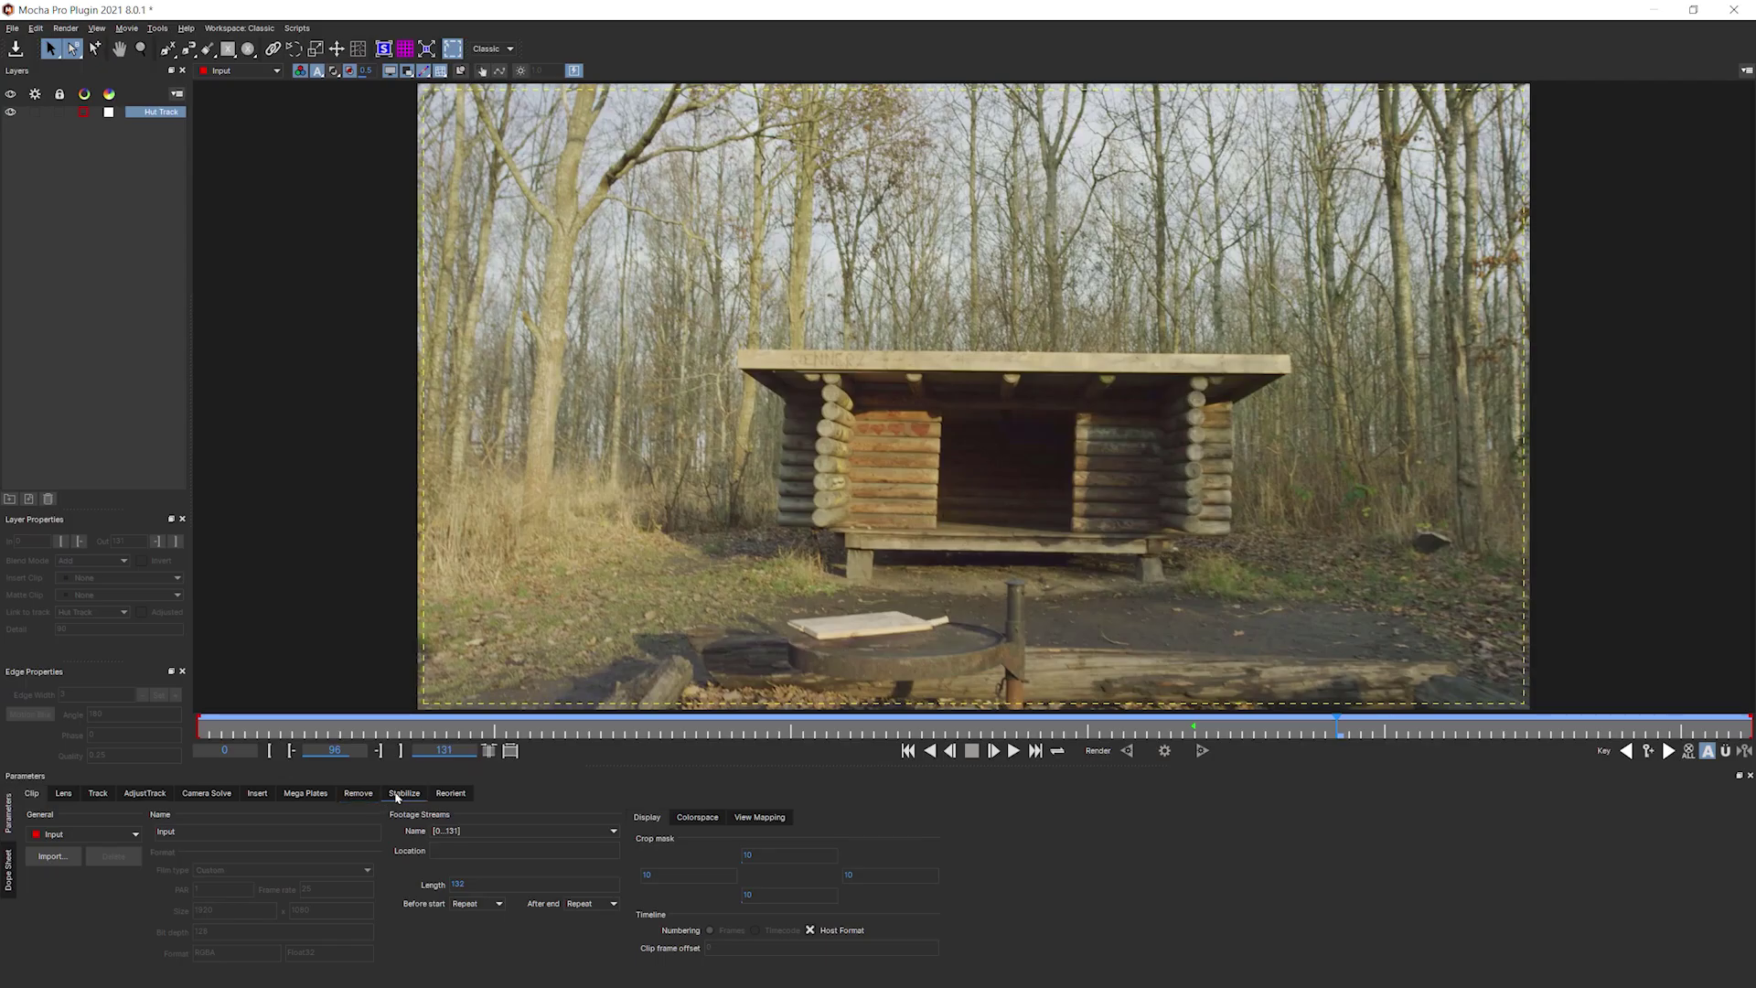
# Re-render the stabilized output with the crop and zoom in on the lower-left border.
pyautogui.click(398, 798)
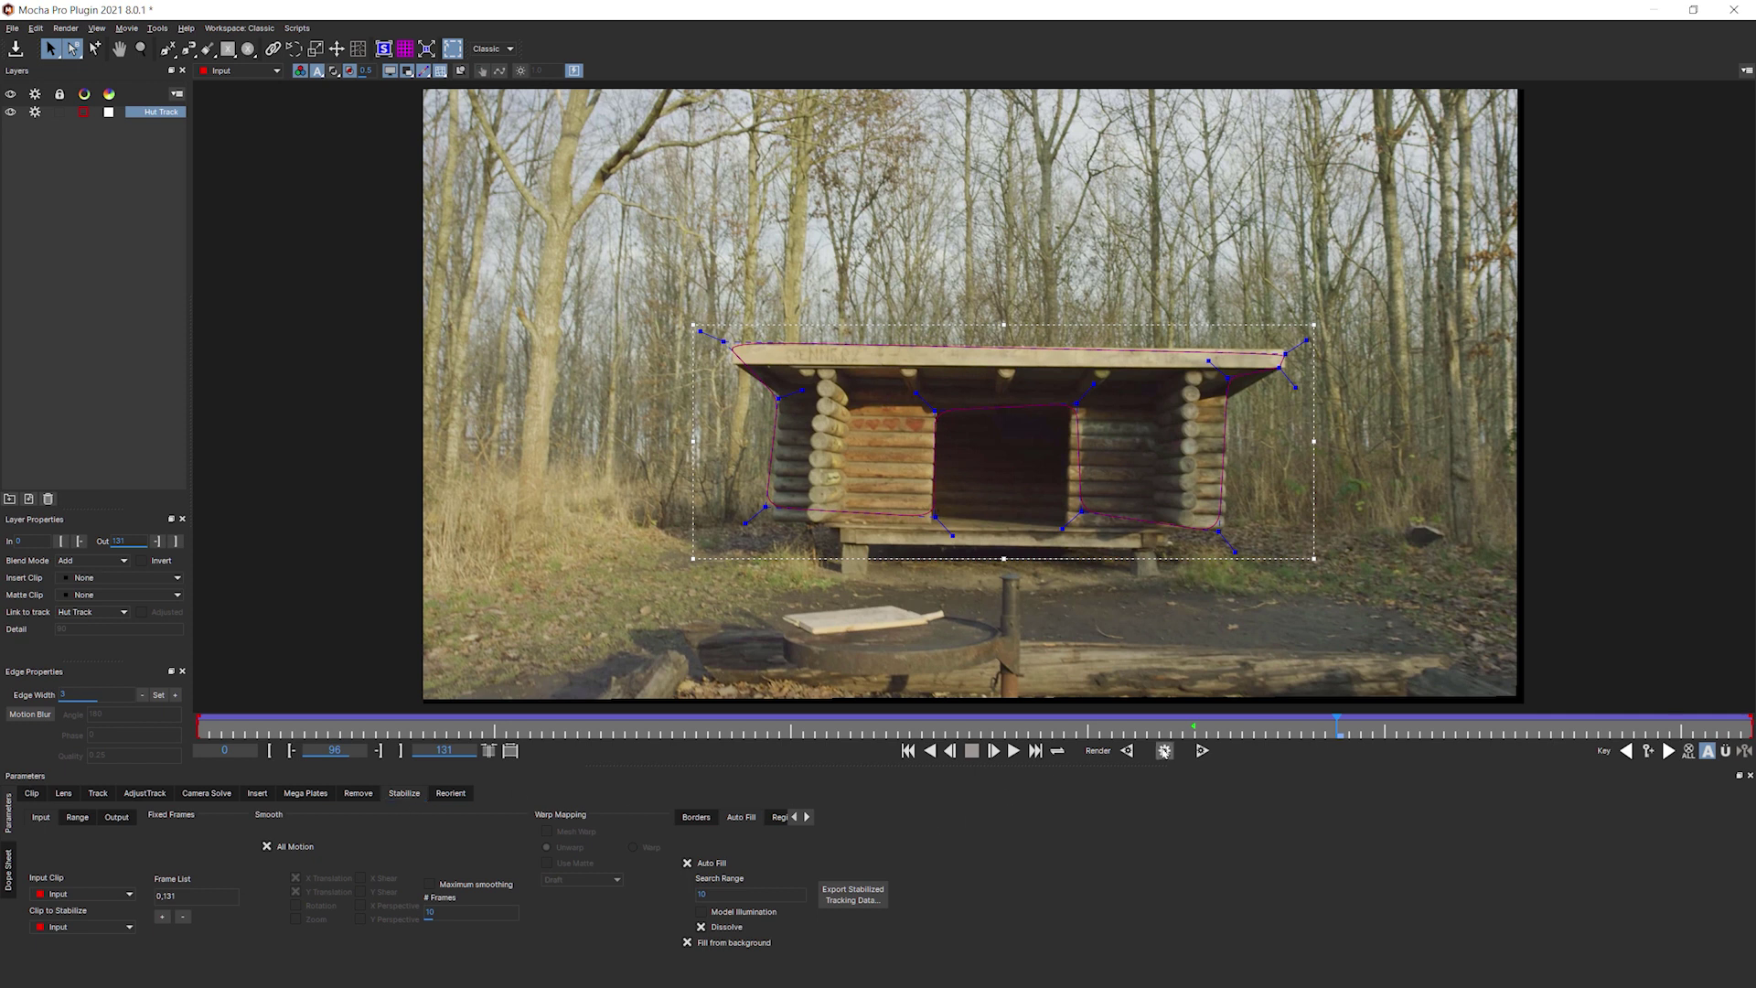
pyautogui.click(1164, 750)
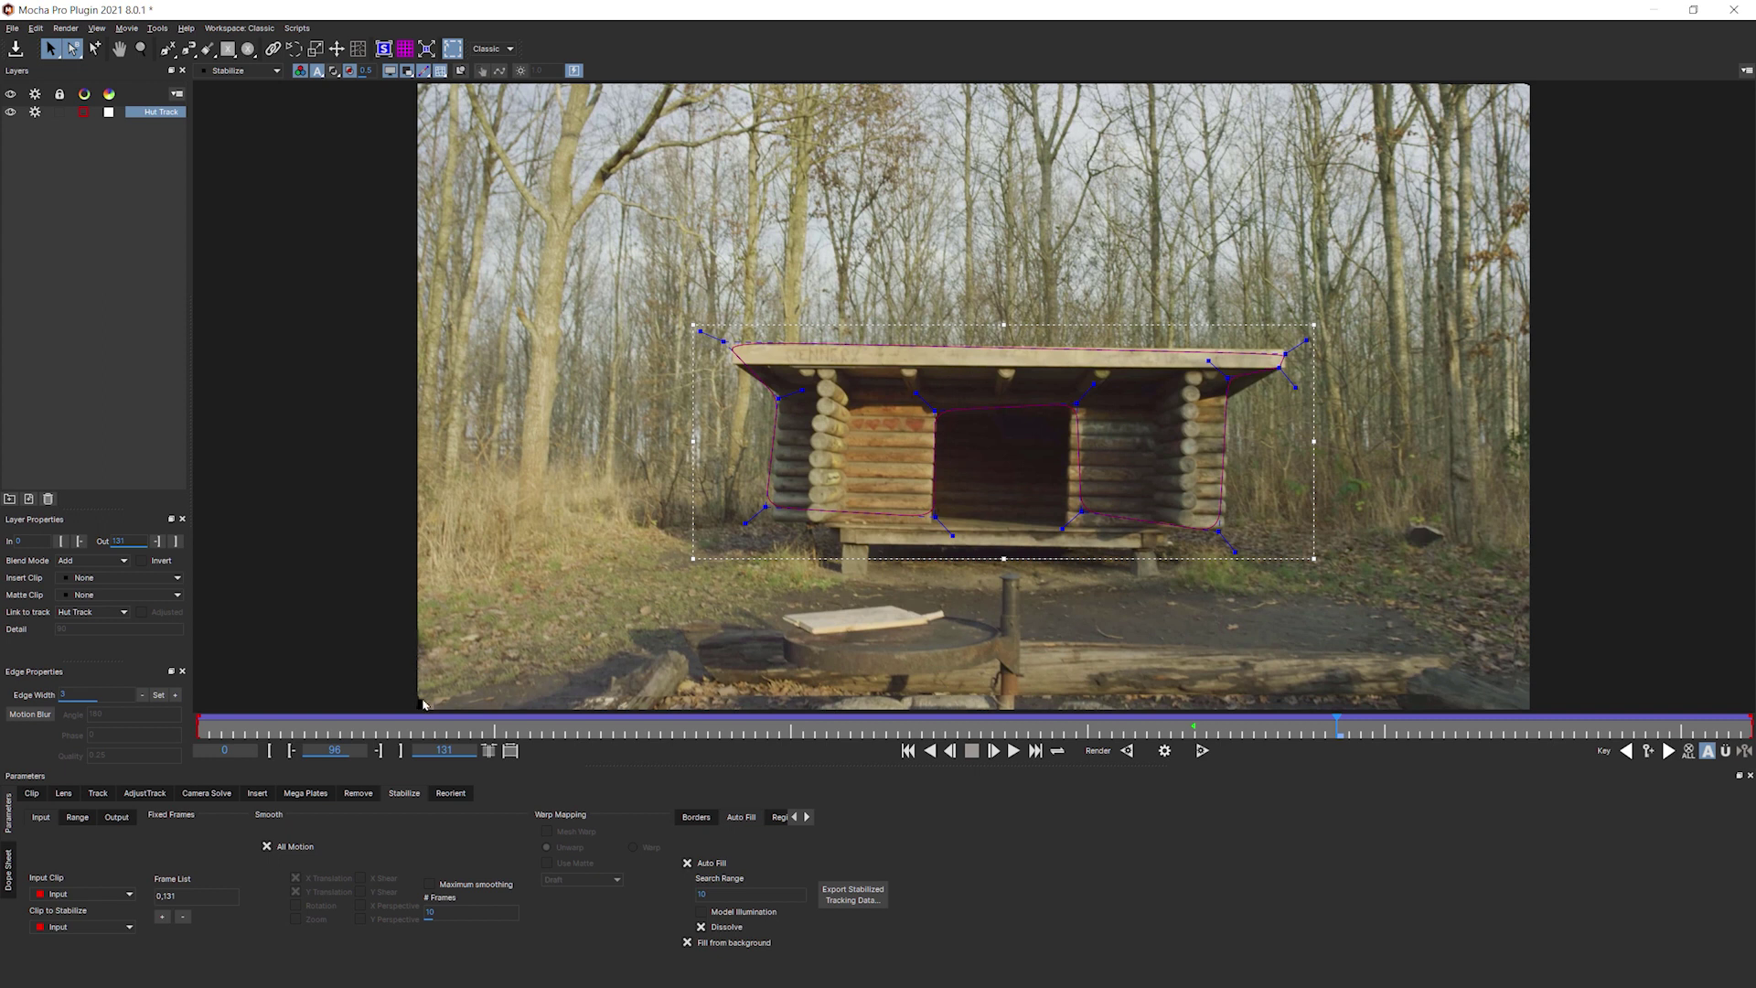
pyautogui.scroll(5, 492, 656)
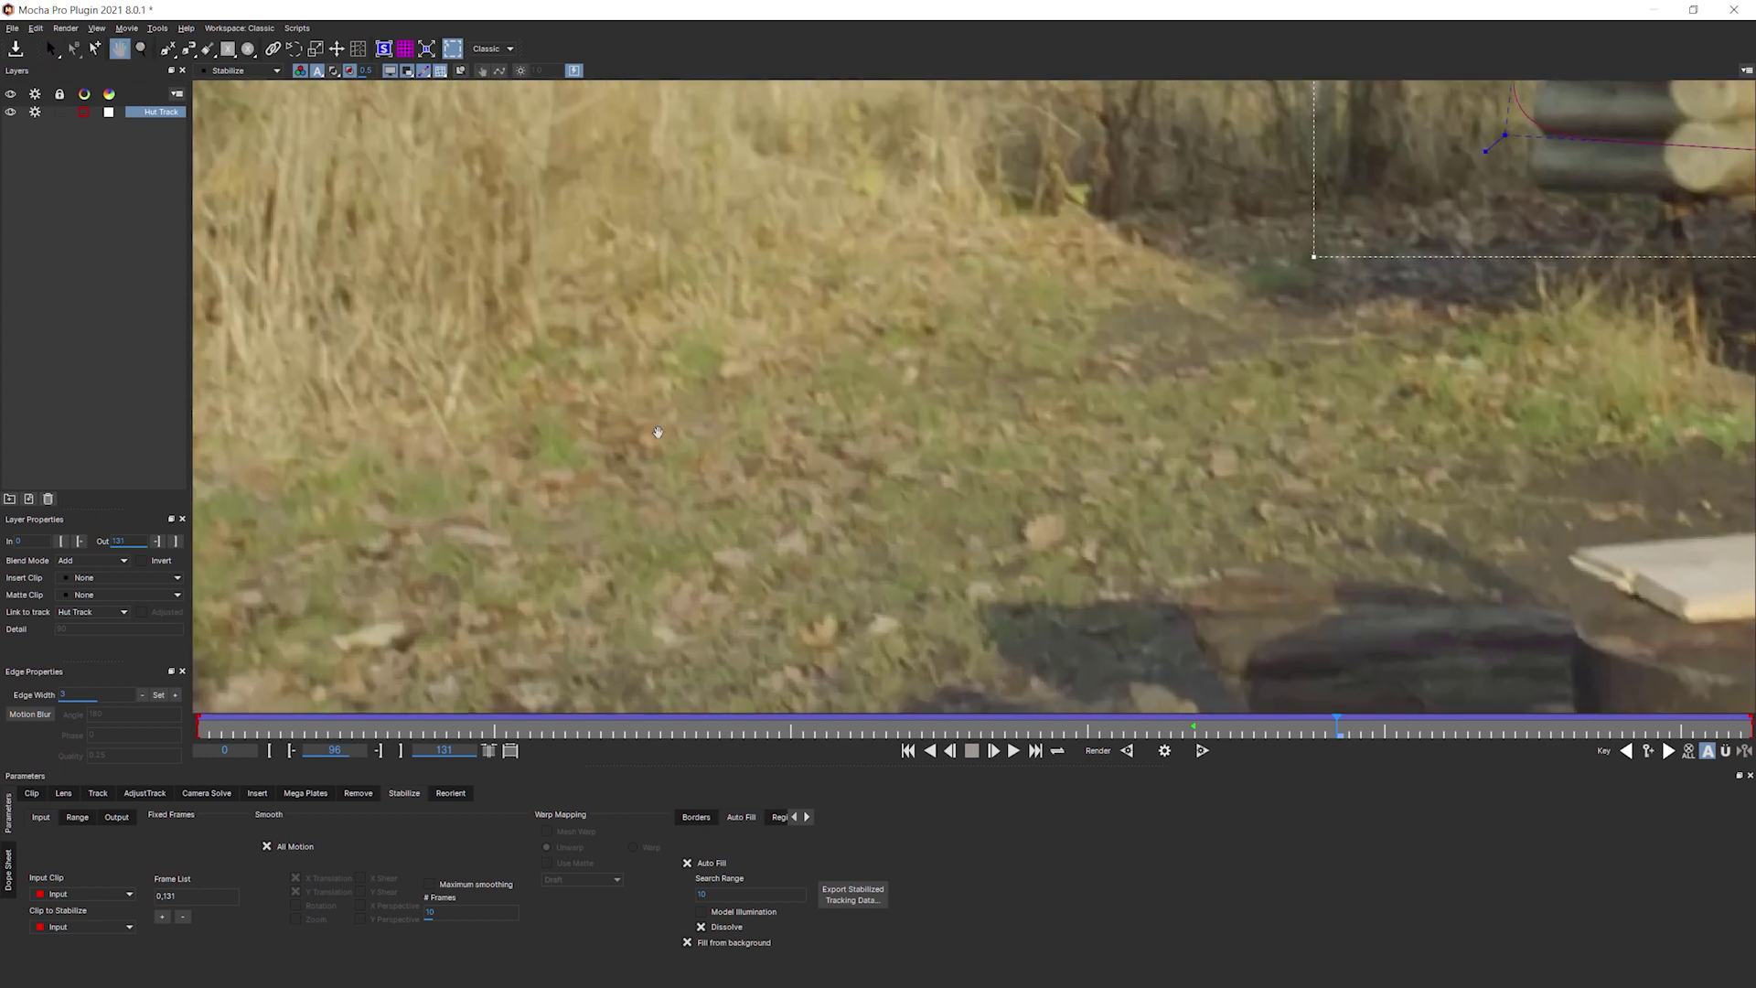
pyautogui.press('x')
pyautogui.moveTo(805, 549); pyautogui.dragTo(826, 157)
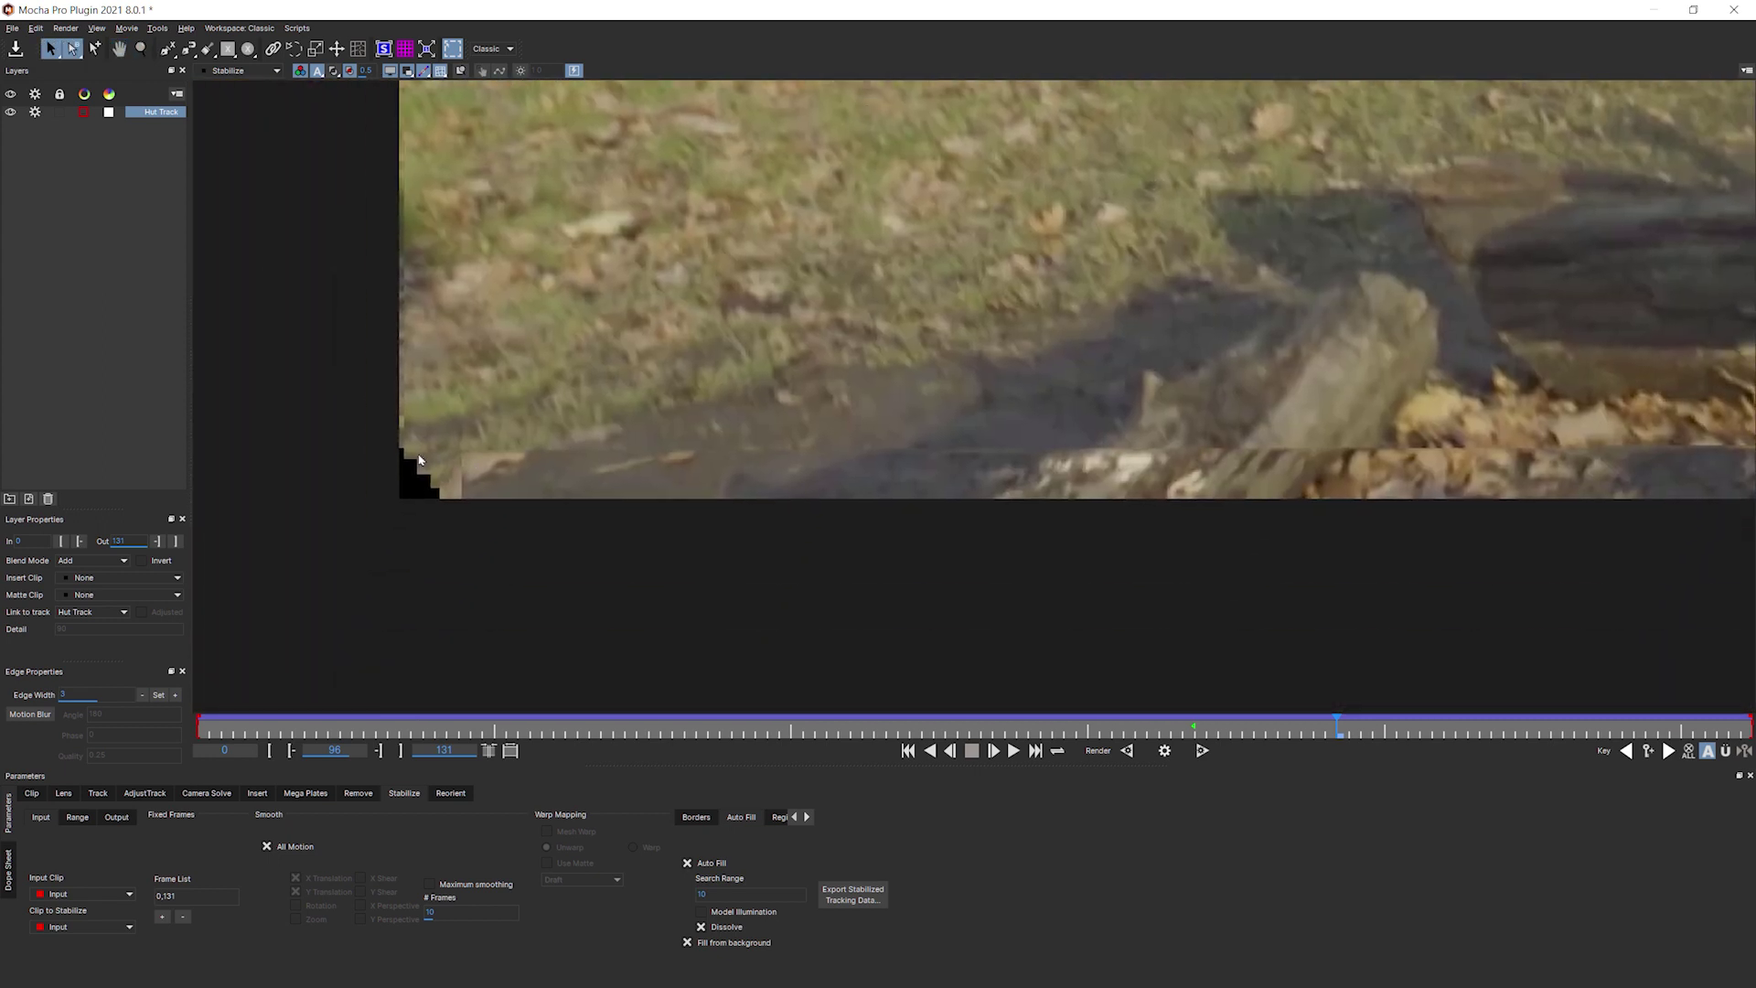
pyautogui.press('s')
# Try an Auto Fill Search Range of 15, then set it to 5 and re-render.
pyautogui.click(752, 894)
pyautogui.write('30833')
pyautogui.press('BackSpace')
pyautogui.press('BackSpace')
pyautogui.press('BackSpace')
pyautogui.press('BackSpace')
pyautogui.press('BackSpace')
pyautogui.write('15')
pyautogui.click(1164, 750)
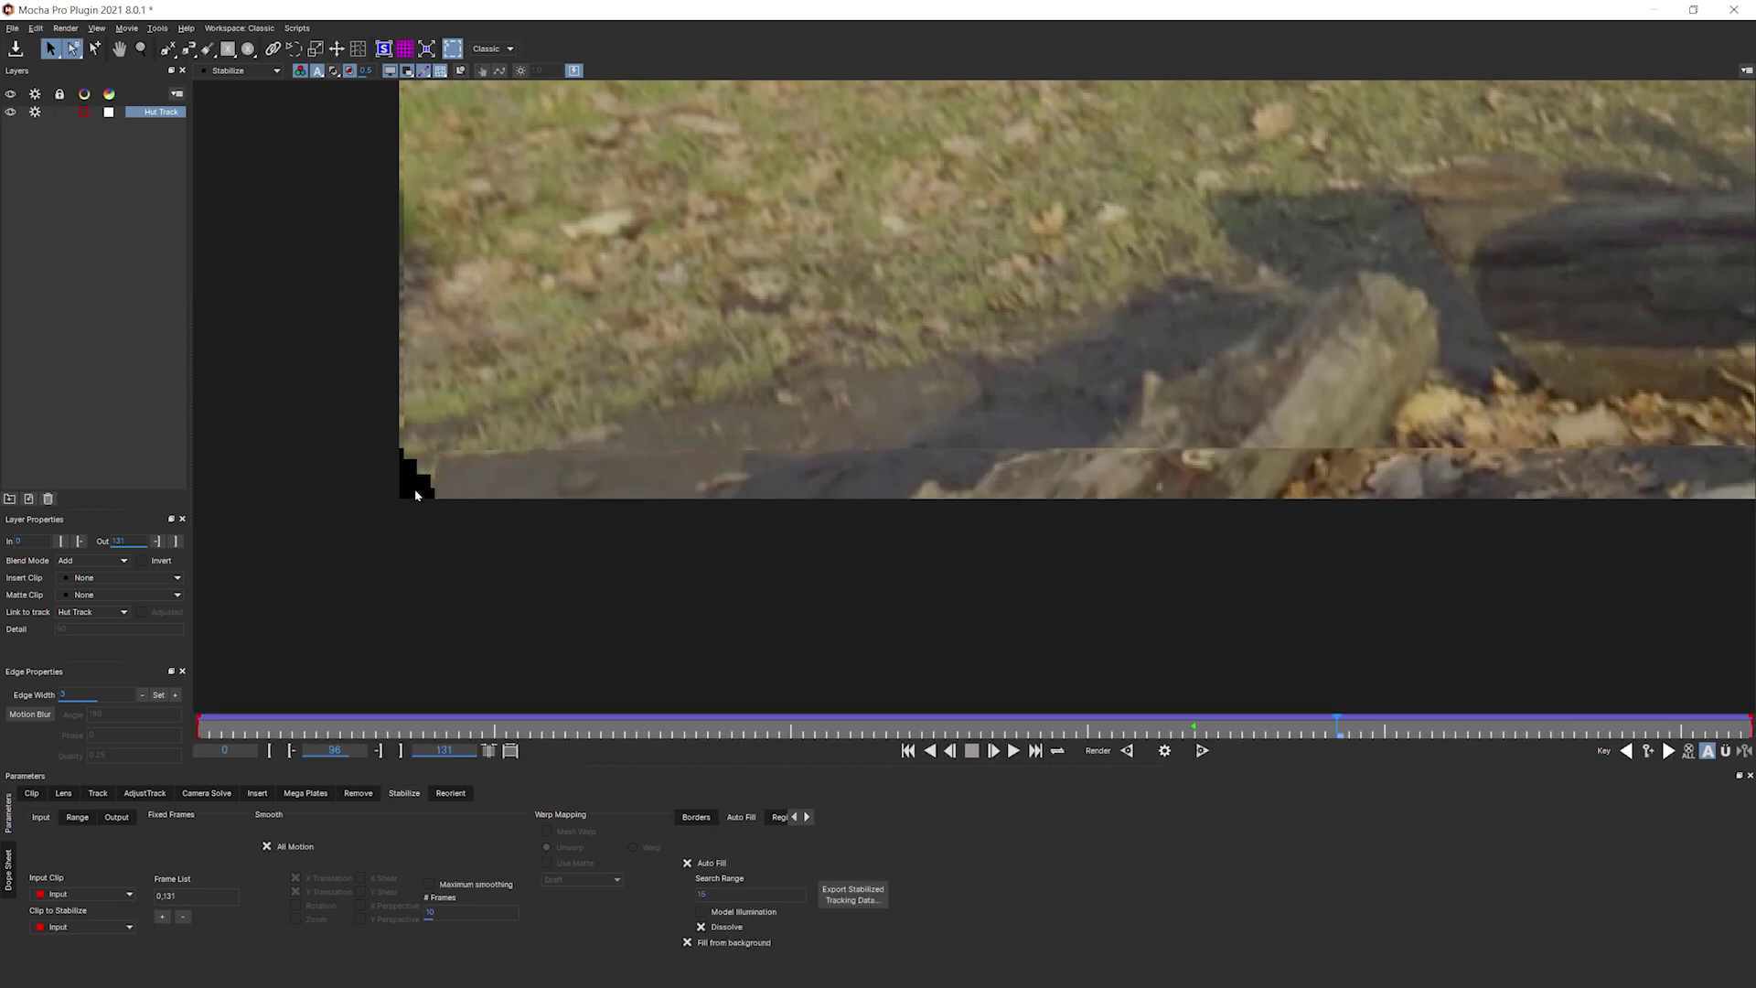
pyautogui.click(752, 895)
pyautogui.write('15')
pyautogui.click(759, 894)
pyautogui.press('BackSpace')
pyautogui.press('BackSpace')
pyautogui.write('5')
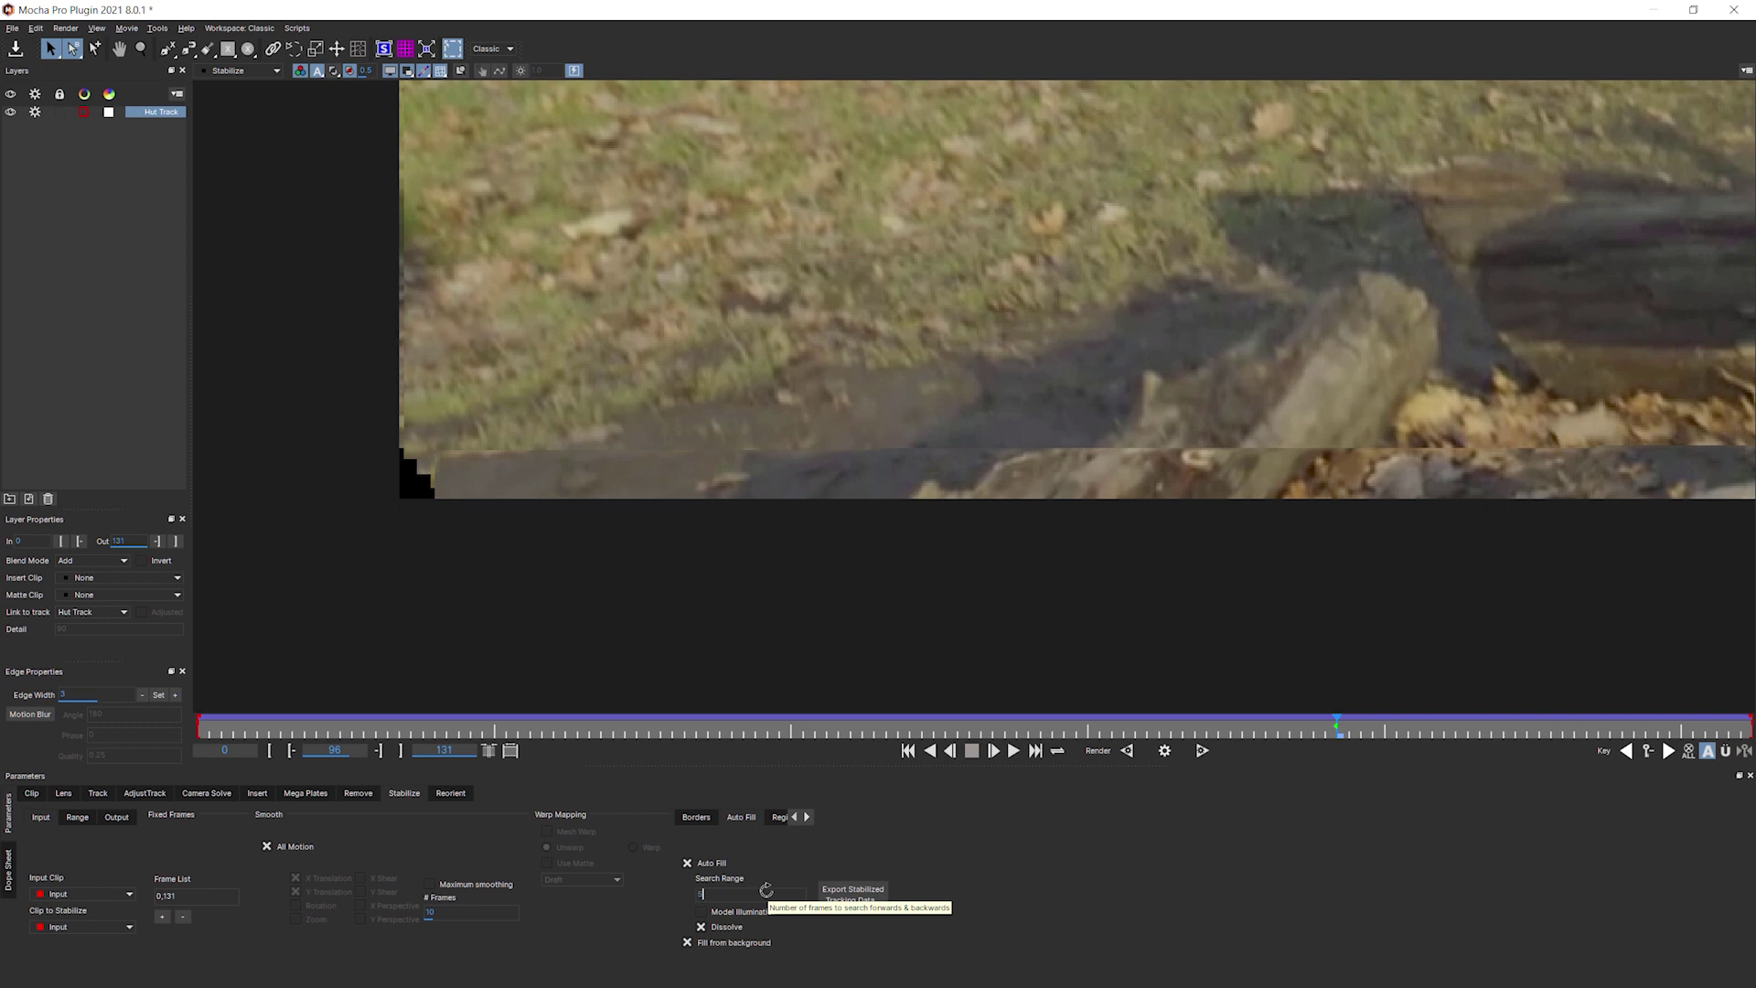
pyautogui.click(1164, 750)
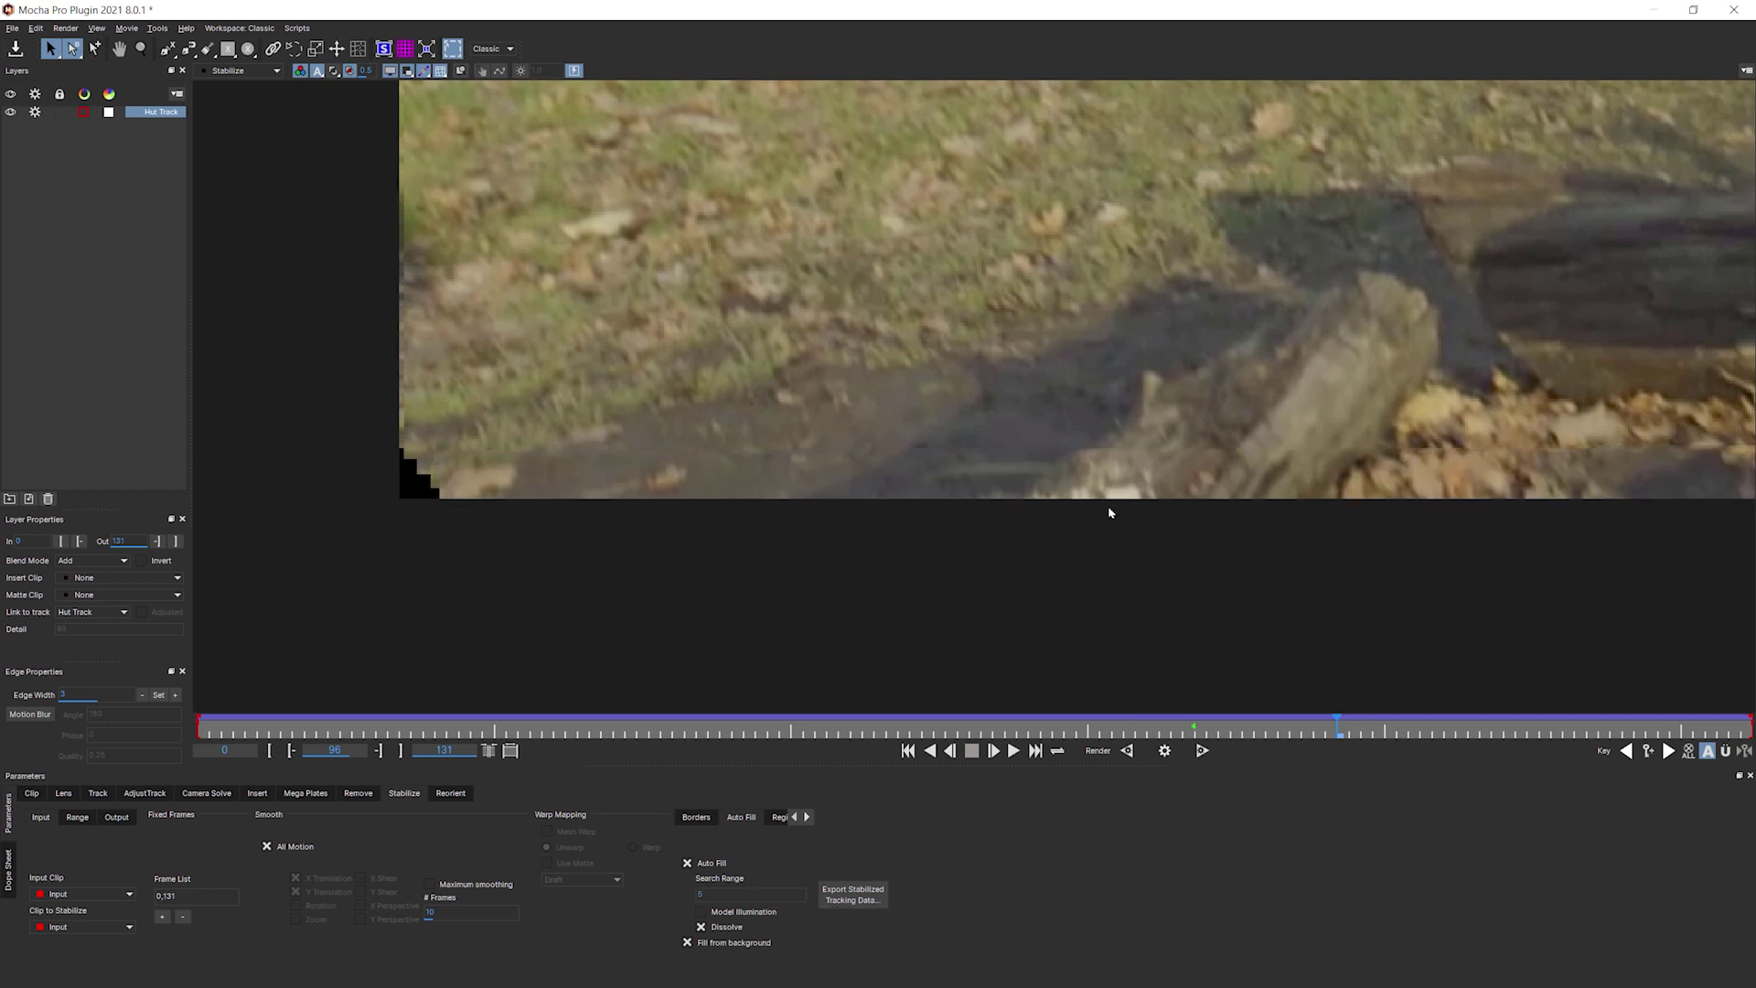
# Render Auto Fill on frame 51, save the project, and exit Mocha Pro.
pyautogui.click(796, 729)
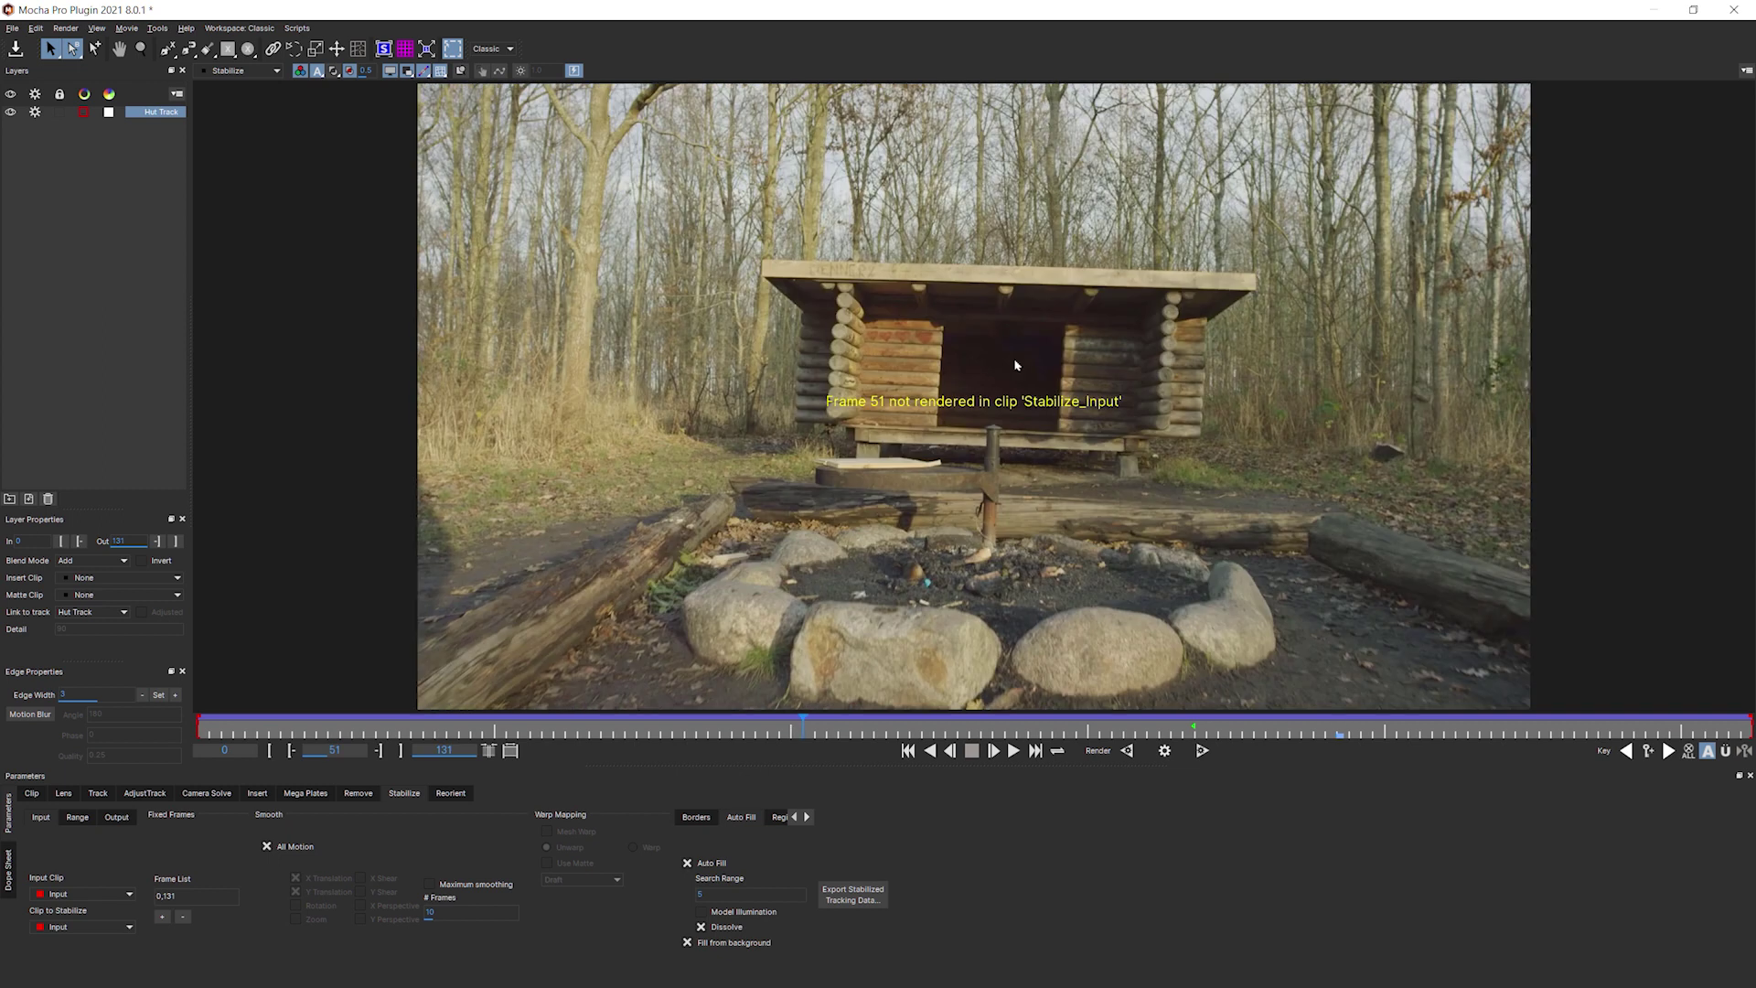
pyautogui.click(1164, 750)
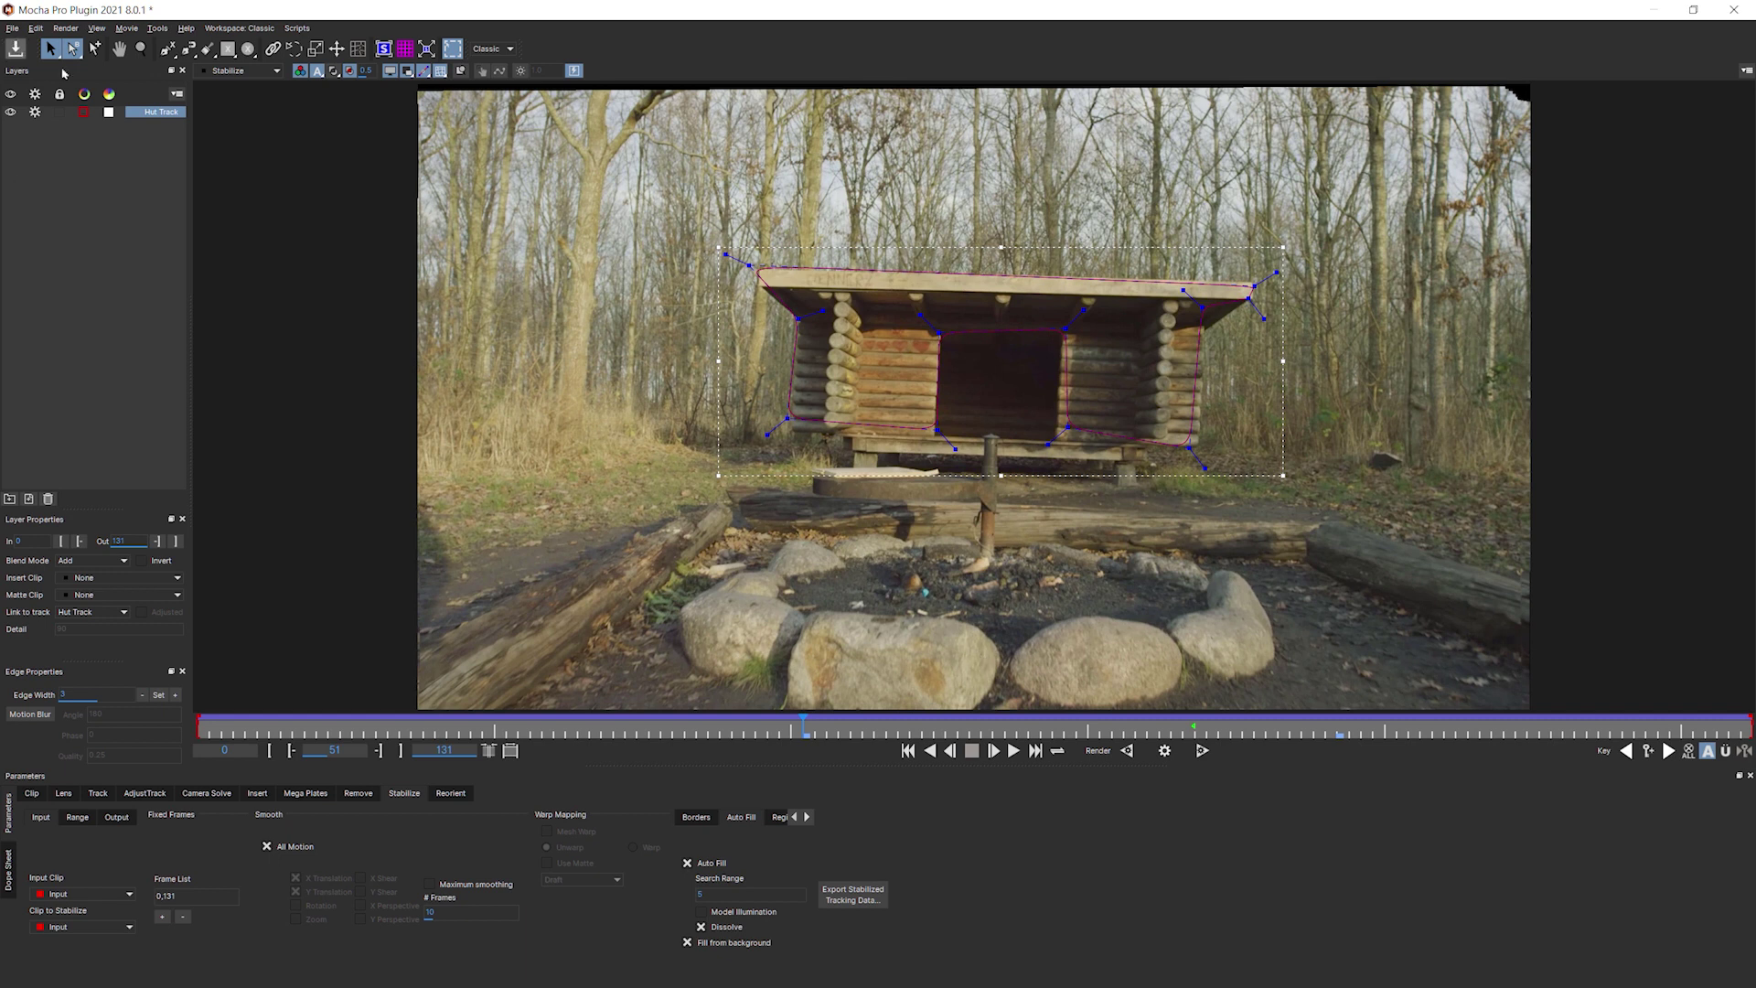
pyautogui.click(15, 49)
pyautogui.click(12, 28)
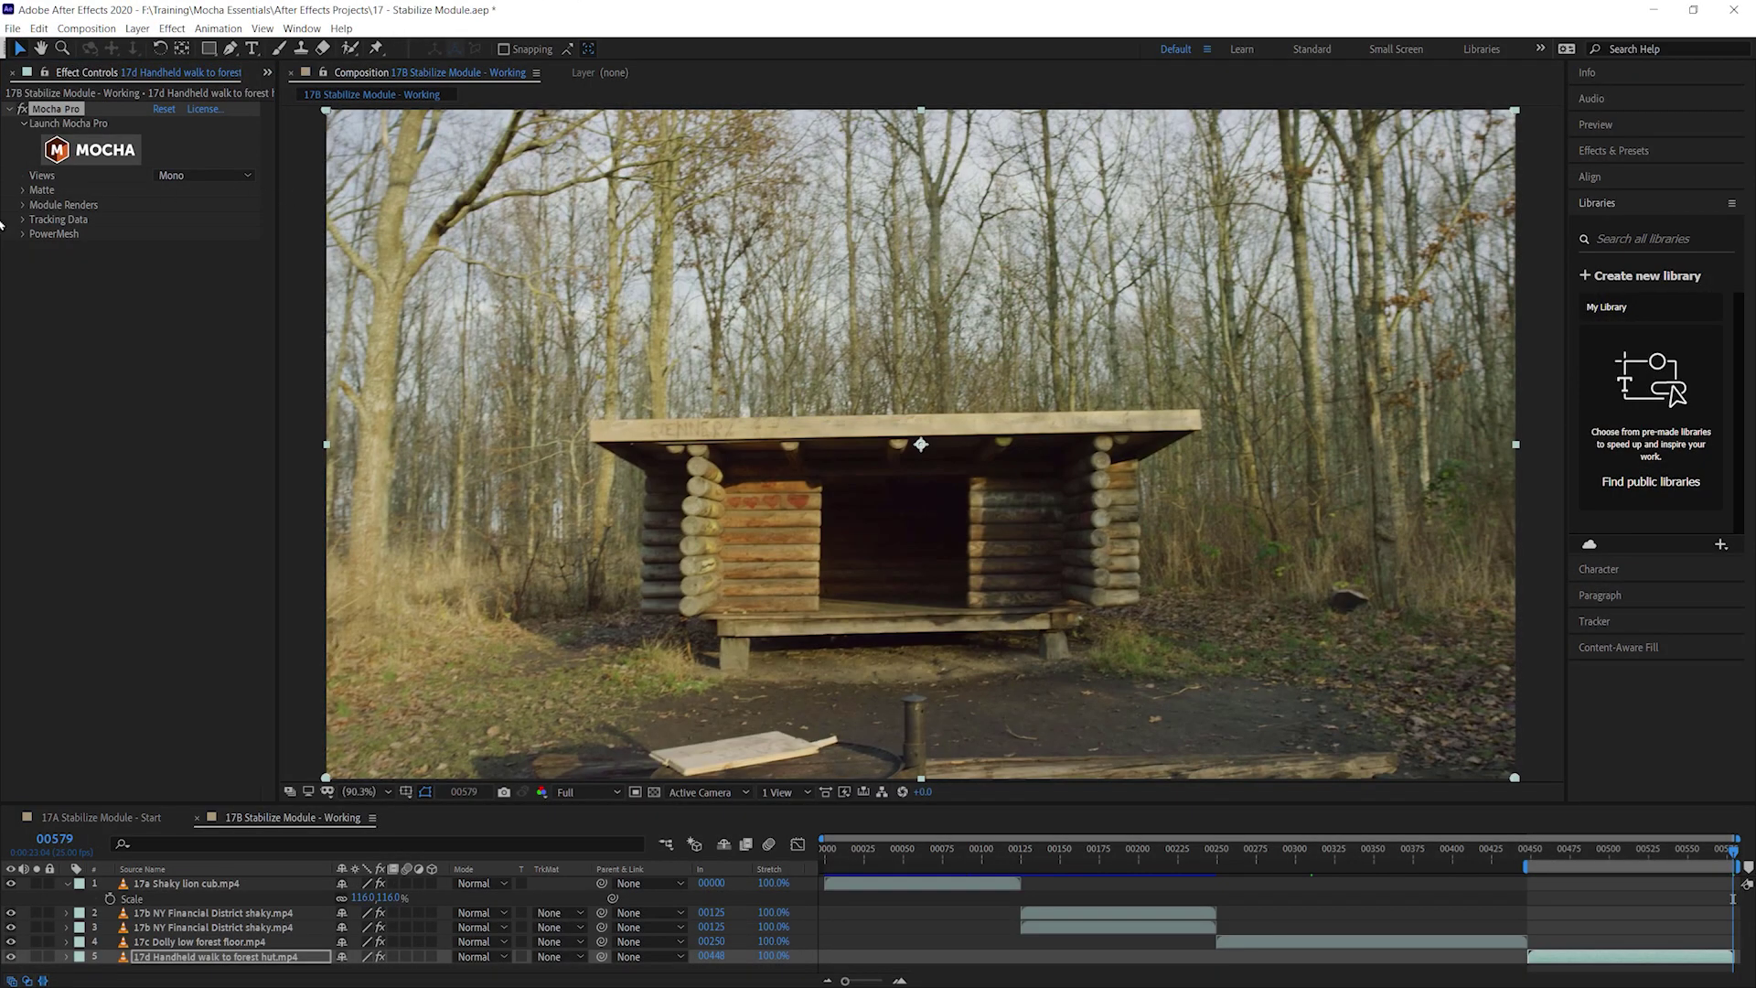
# Turn on Module Renders with the Stabilize module and preview the stabilized hut clip.
pyautogui.click(23, 204)
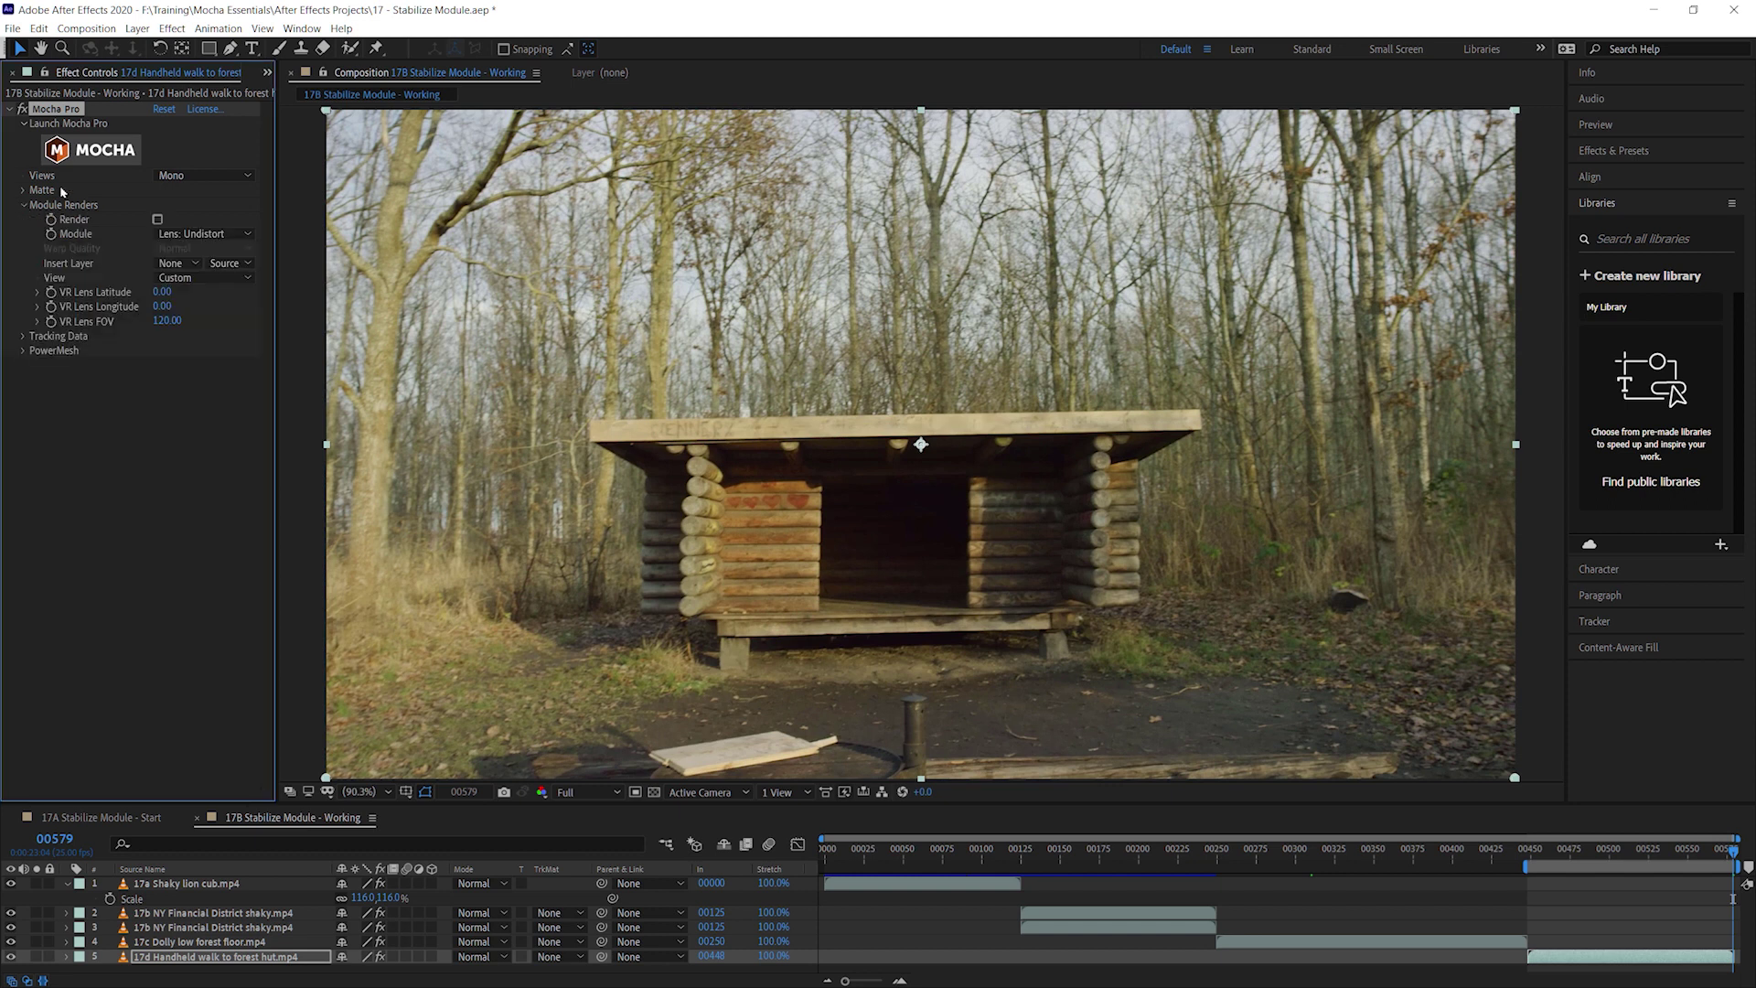
pyautogui.click(158, 219)
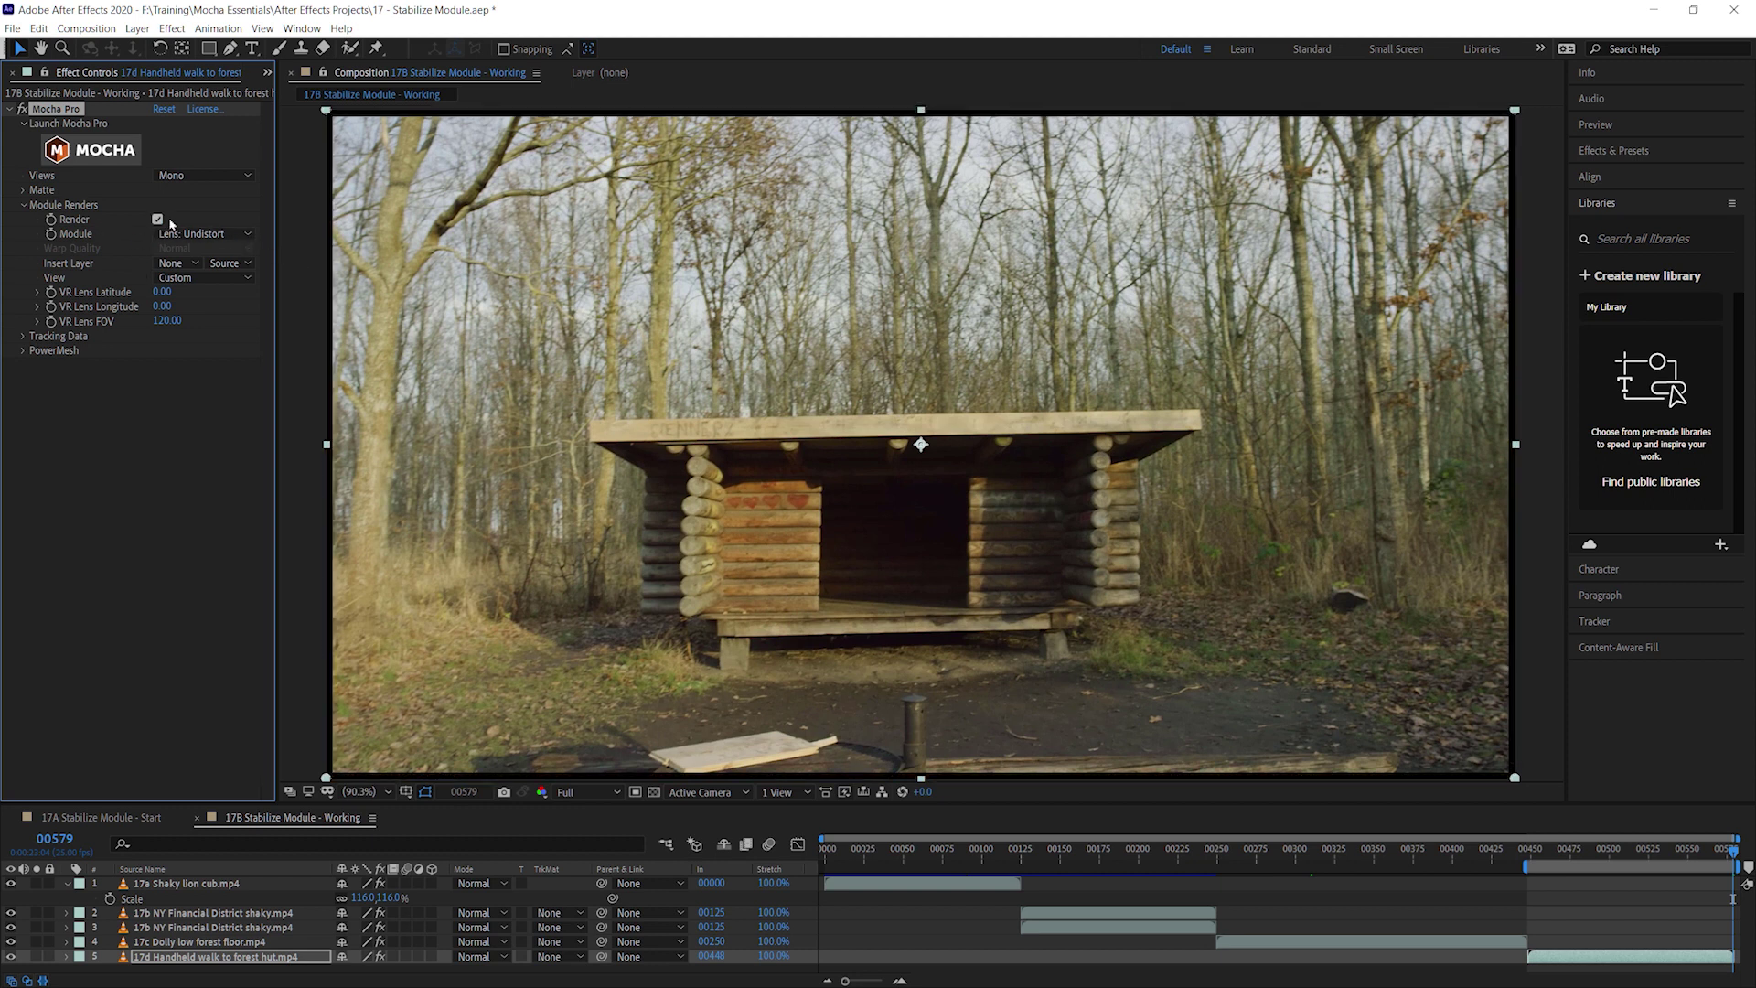
pyautogui.click(238, 237)
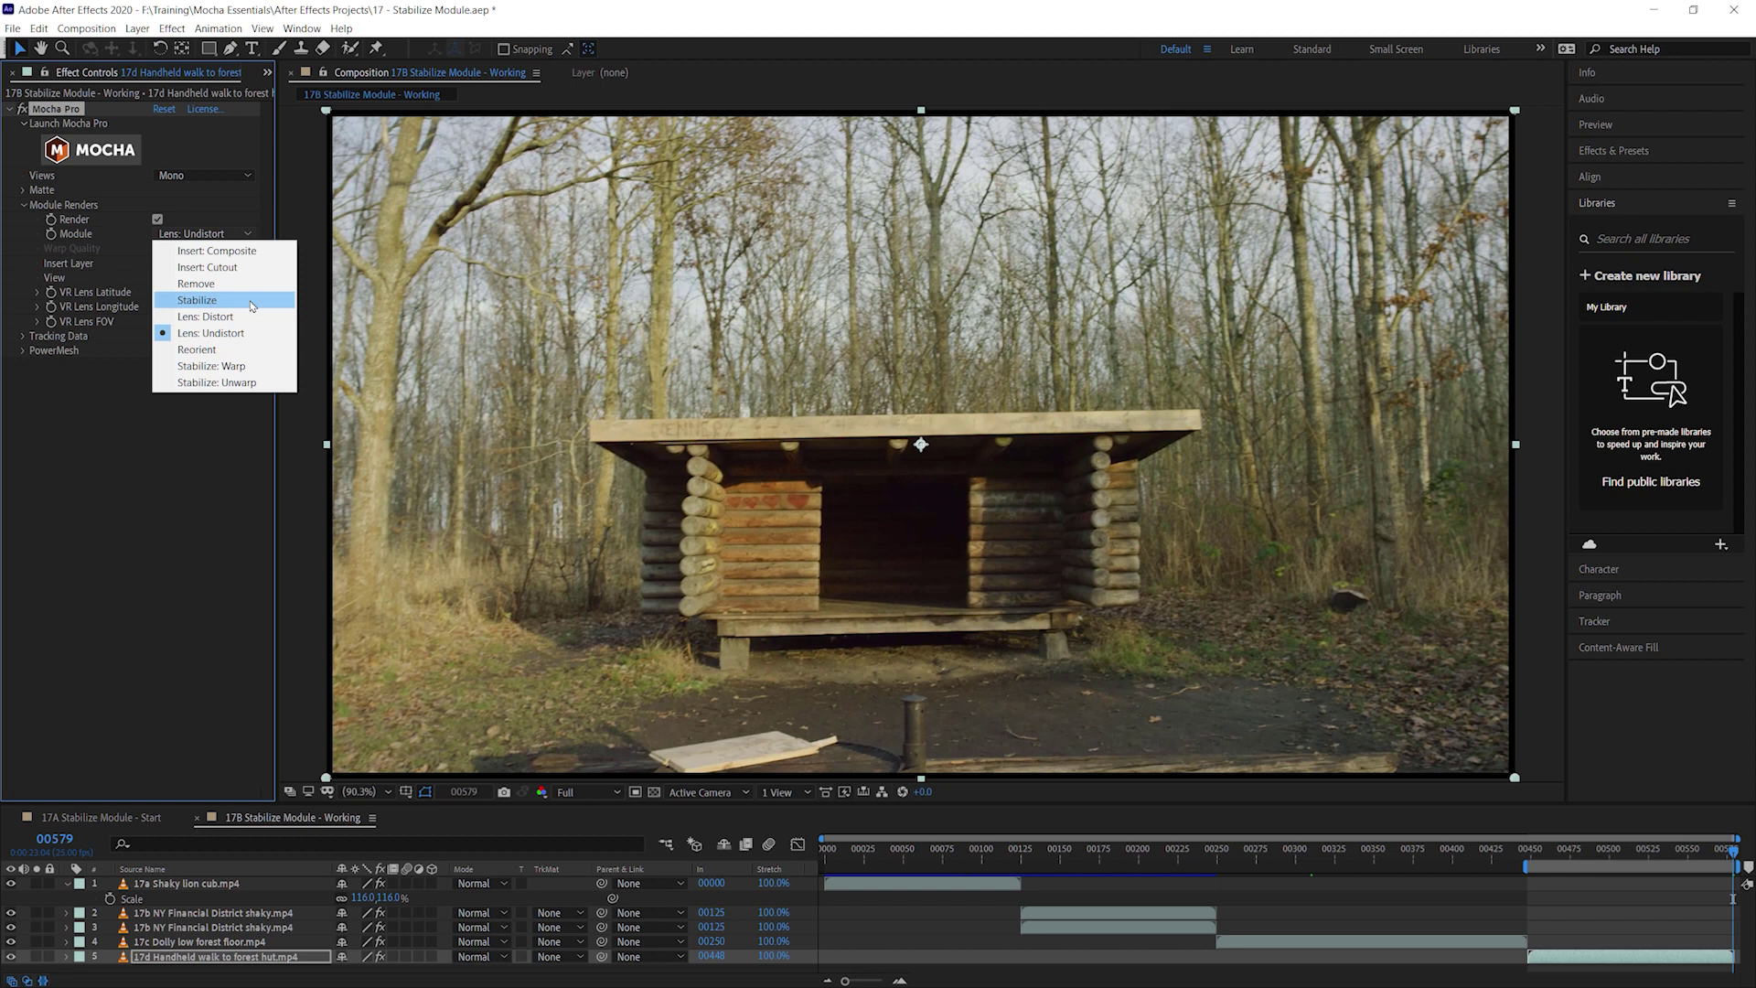
pyautogui.click(251, 302)
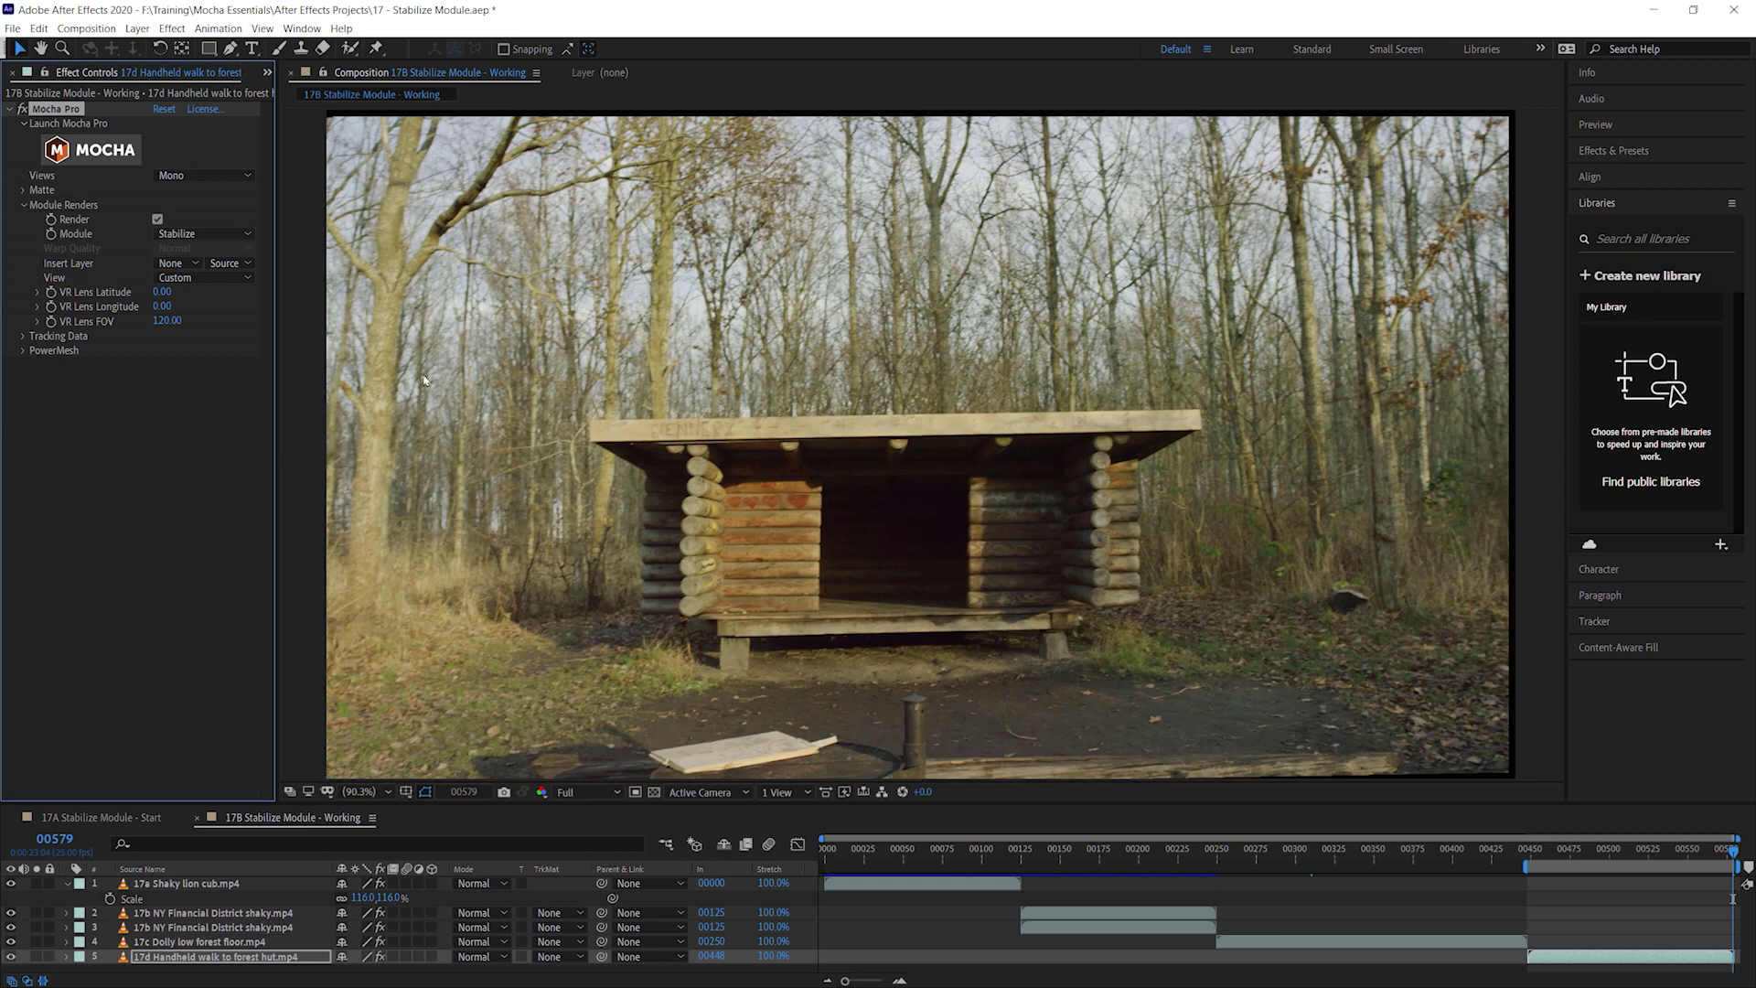
pyautogui.press('space')
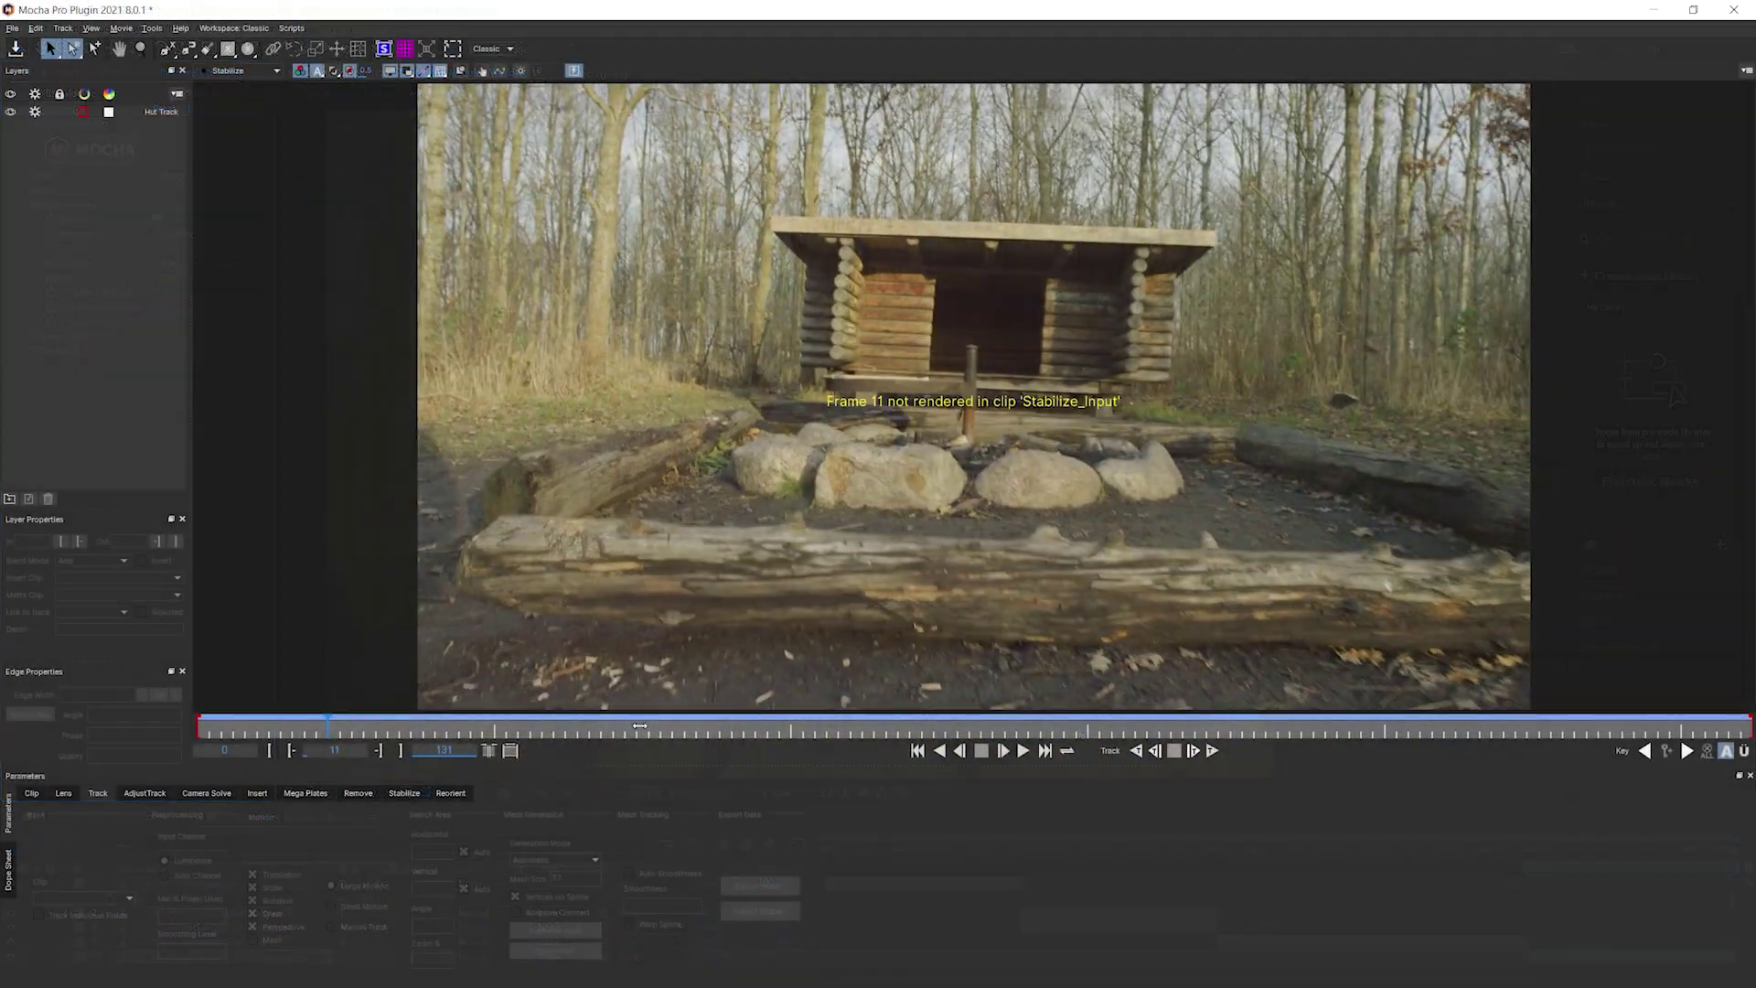
# Render the auto-filled borders for frame 51 and set the viewer to Selected layer.
pyautogui.moveTo(640, 725); pyautogui.dragTo(885, 725)
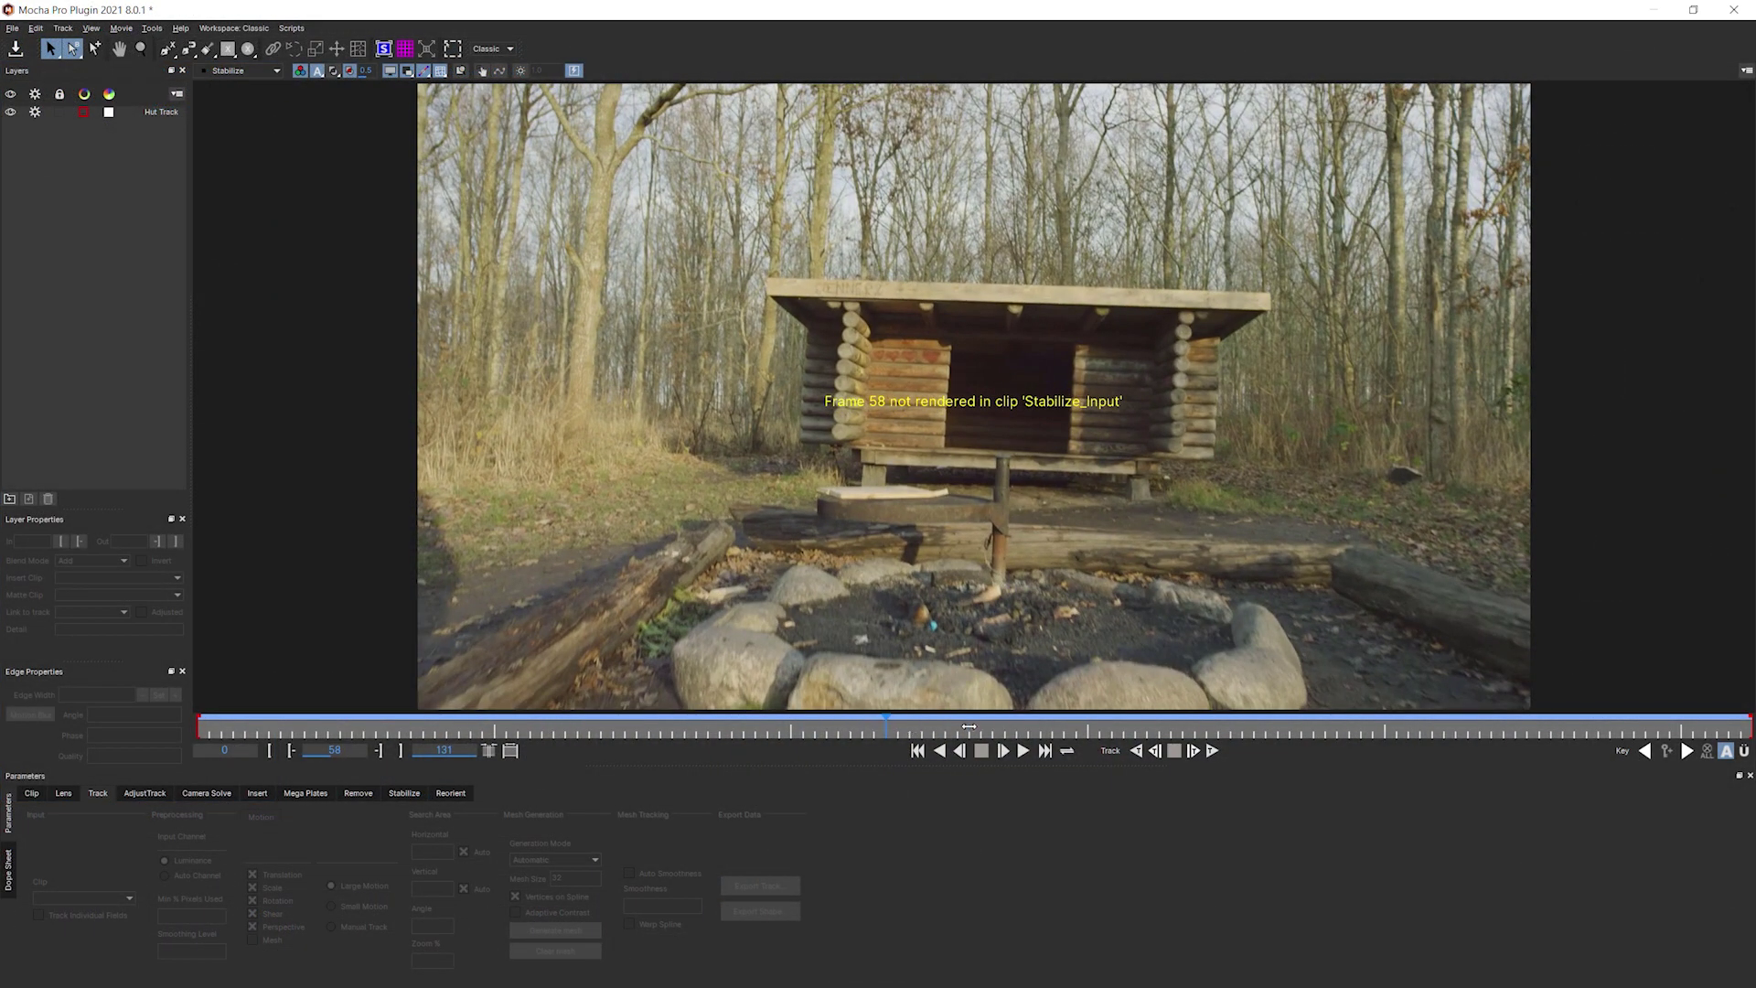
pyautogui.moveTo(889, 725); pyautogui.dragTo(803, 725)
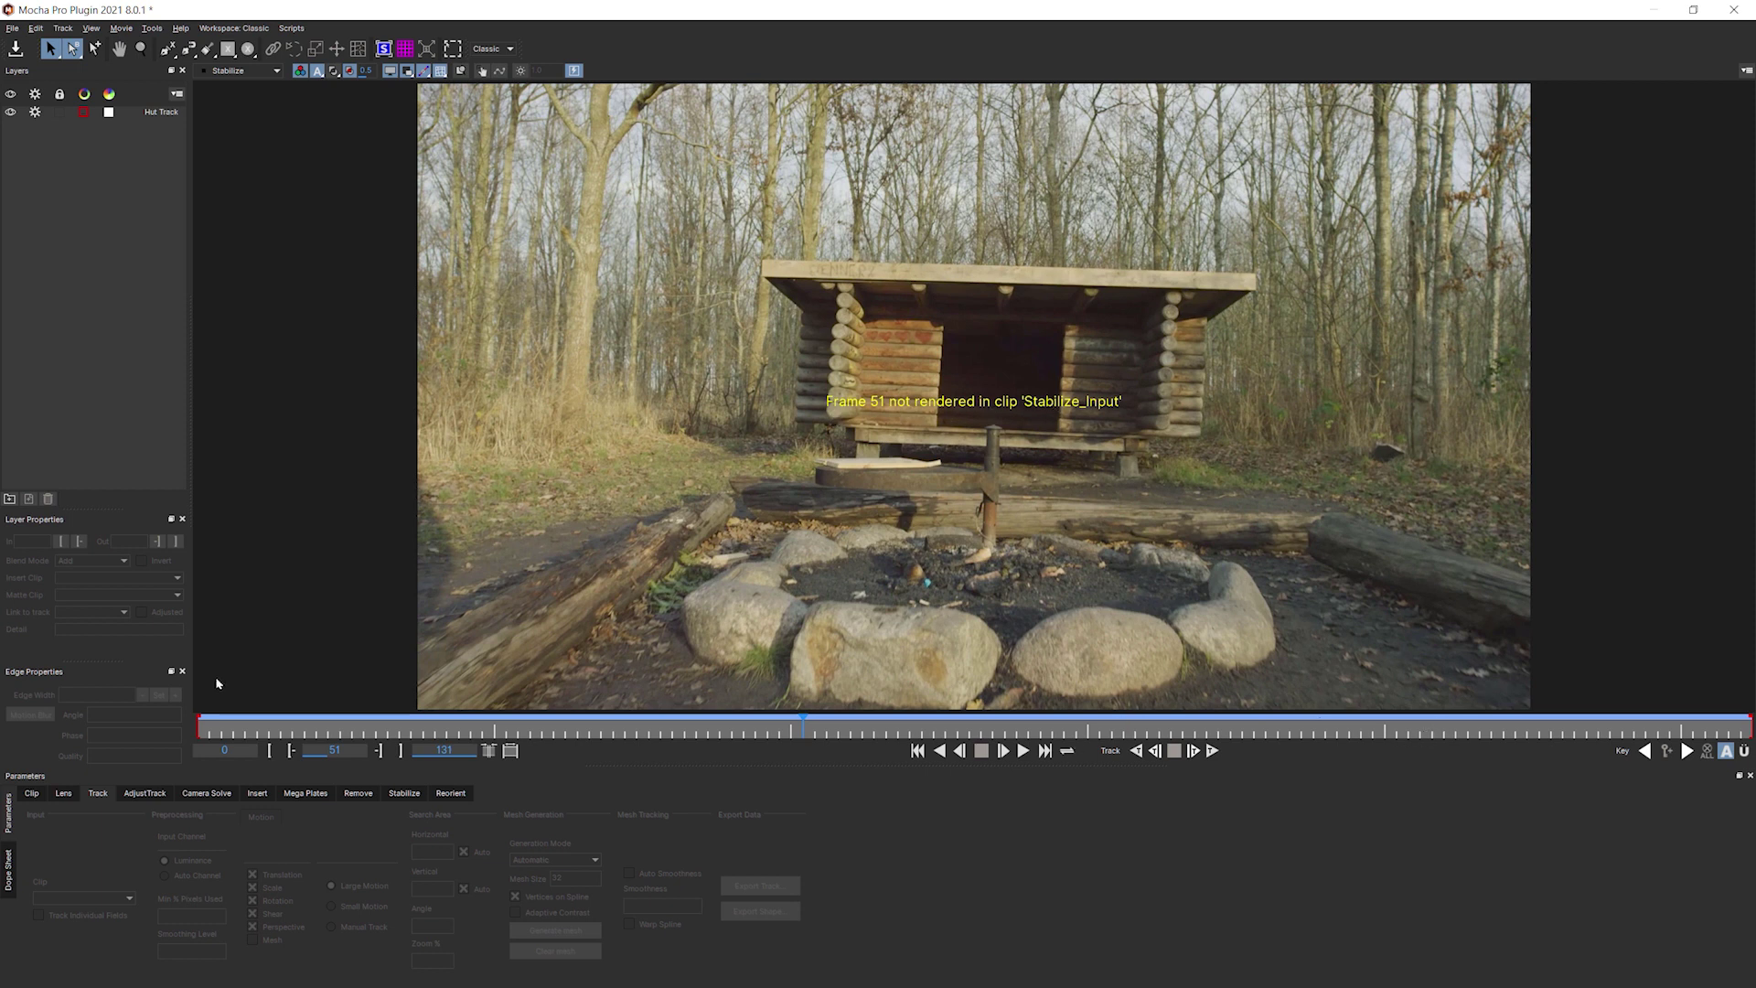
pyautogui.click(358, 793)
pyautogui.click(1174, 750)
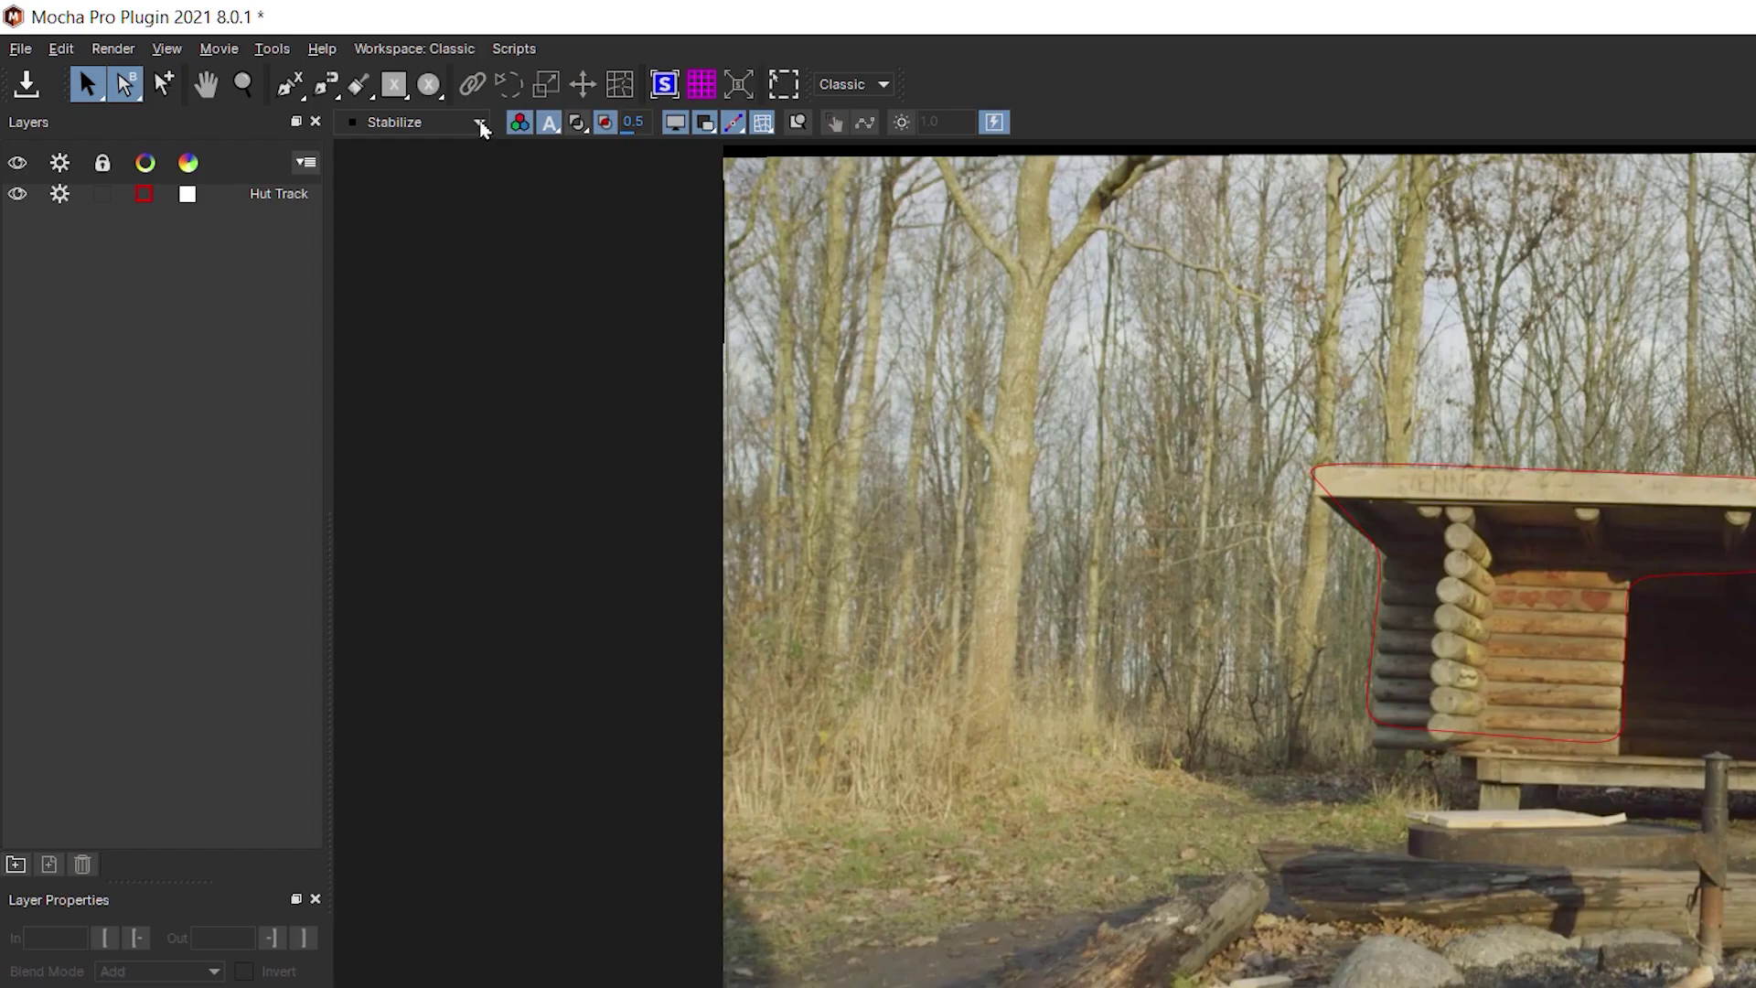
pyautogui.click(277, 71)
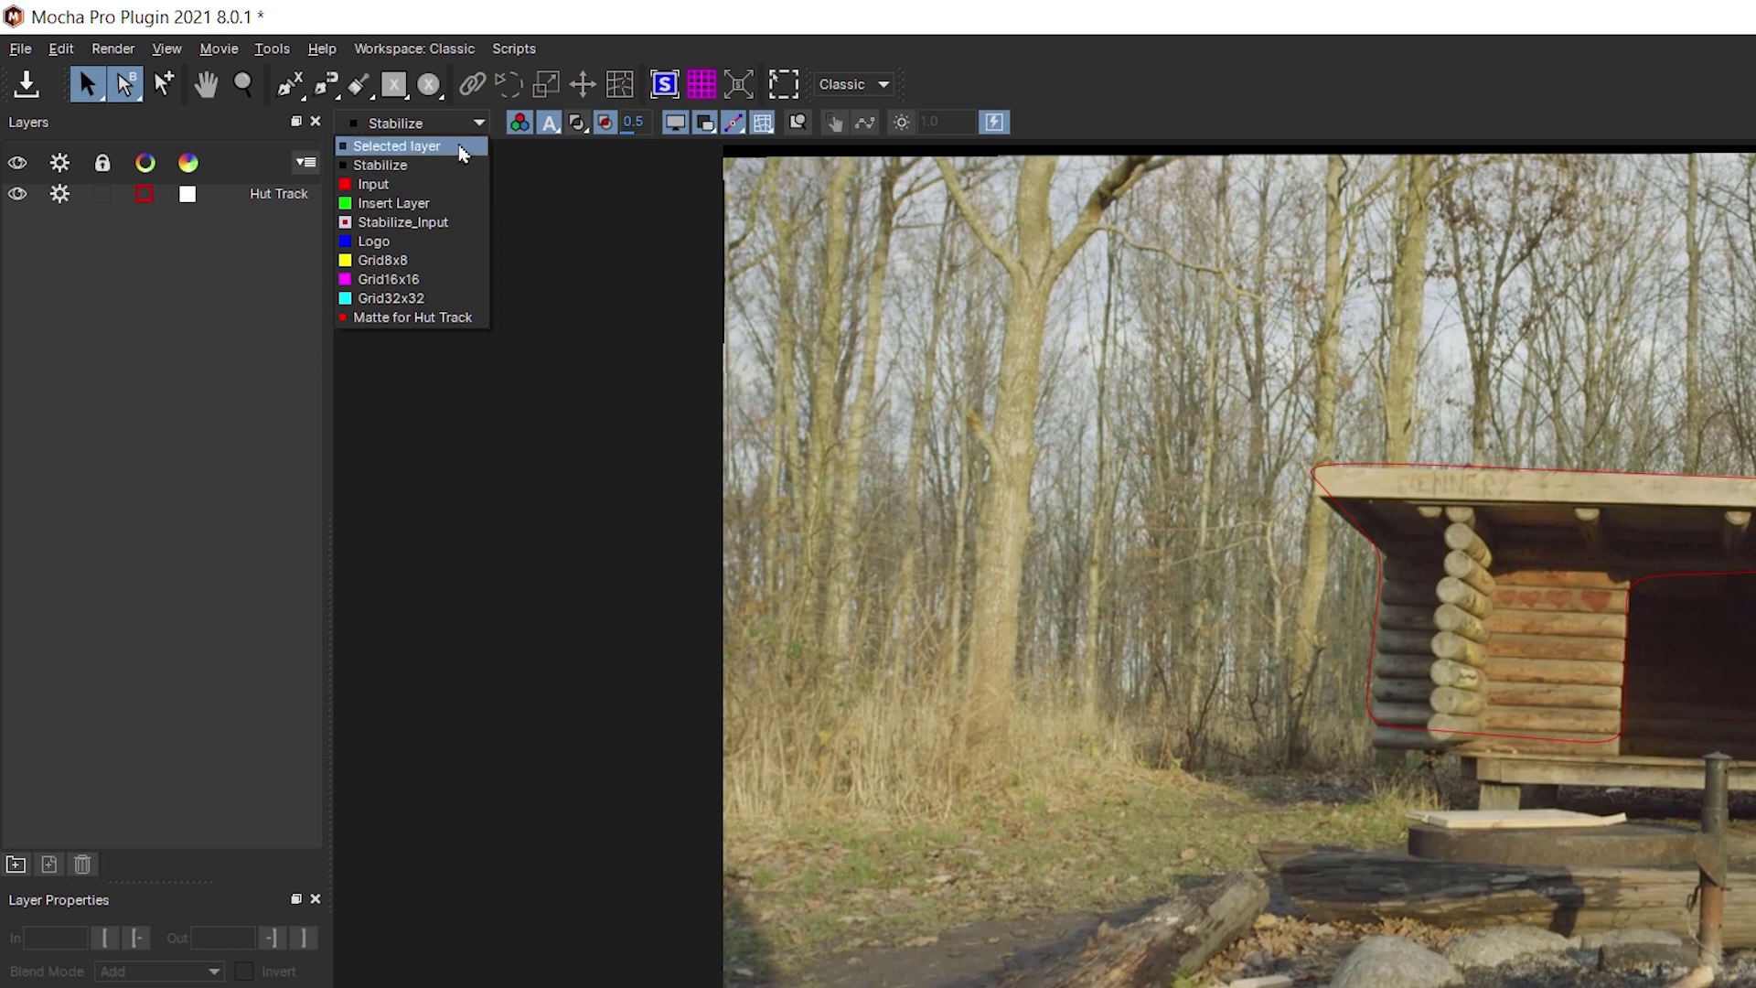
pyautogui.click(462, 148)
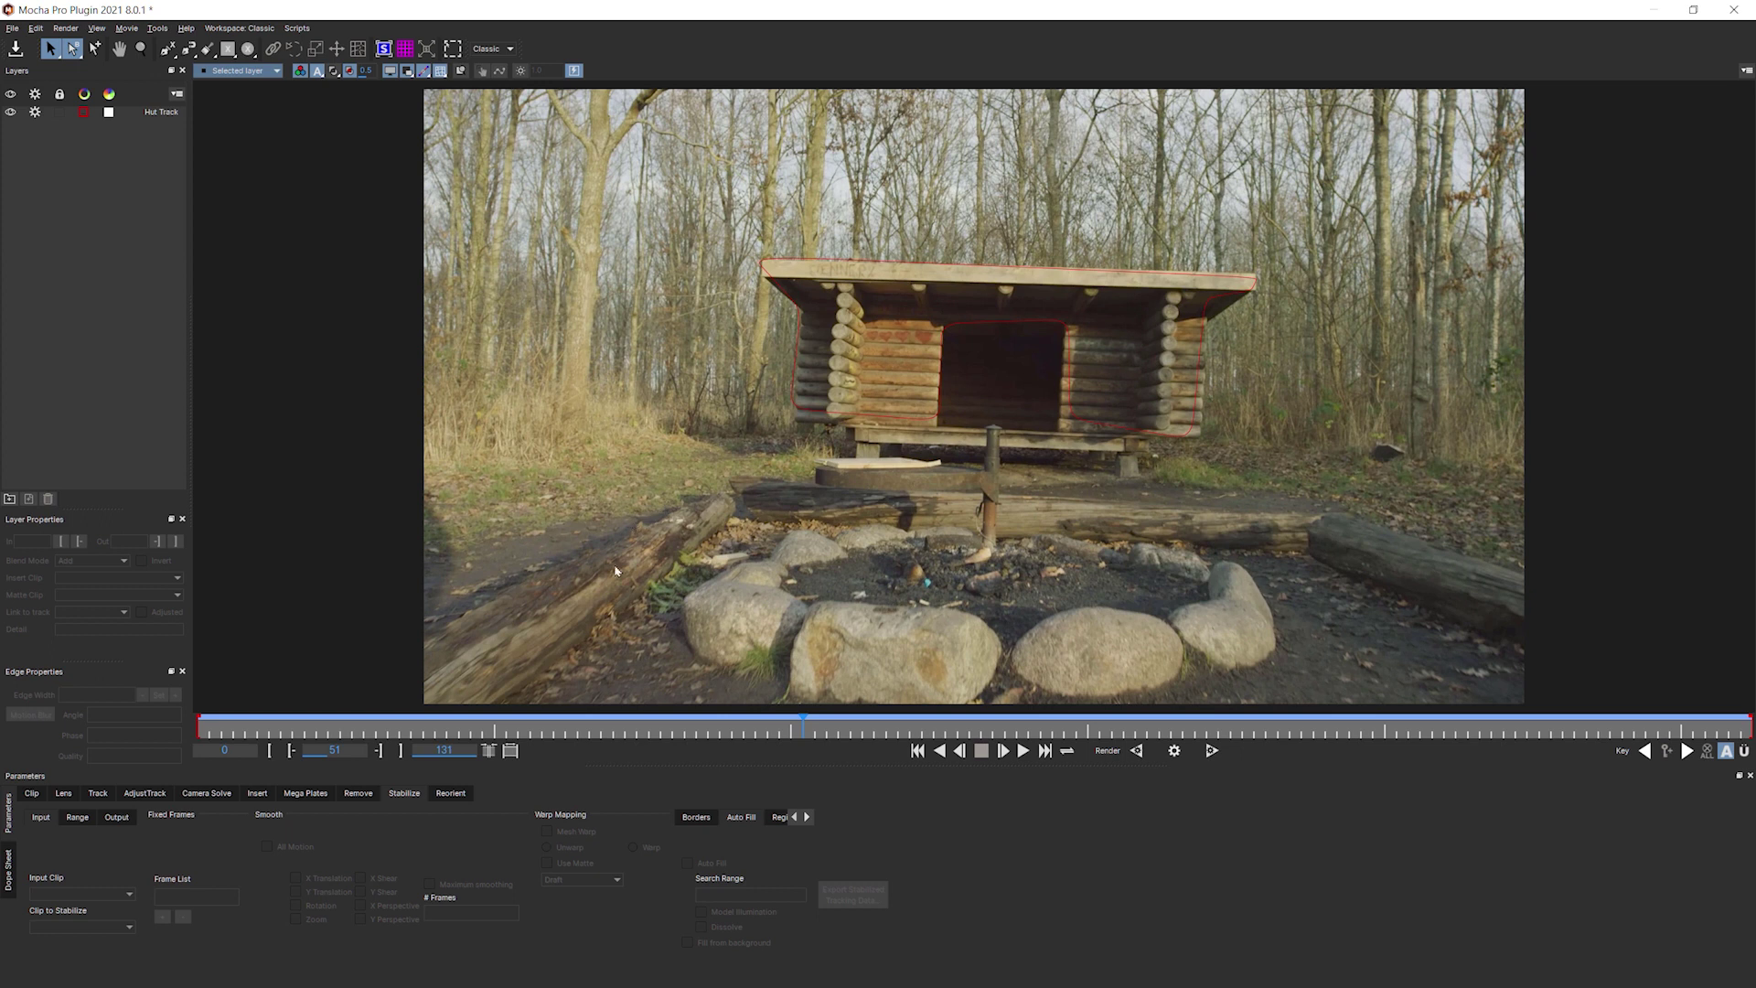
# On the Hut Track layer, enable Centre and Zoom in the Borders options.
pyautogui.click(161, 112)
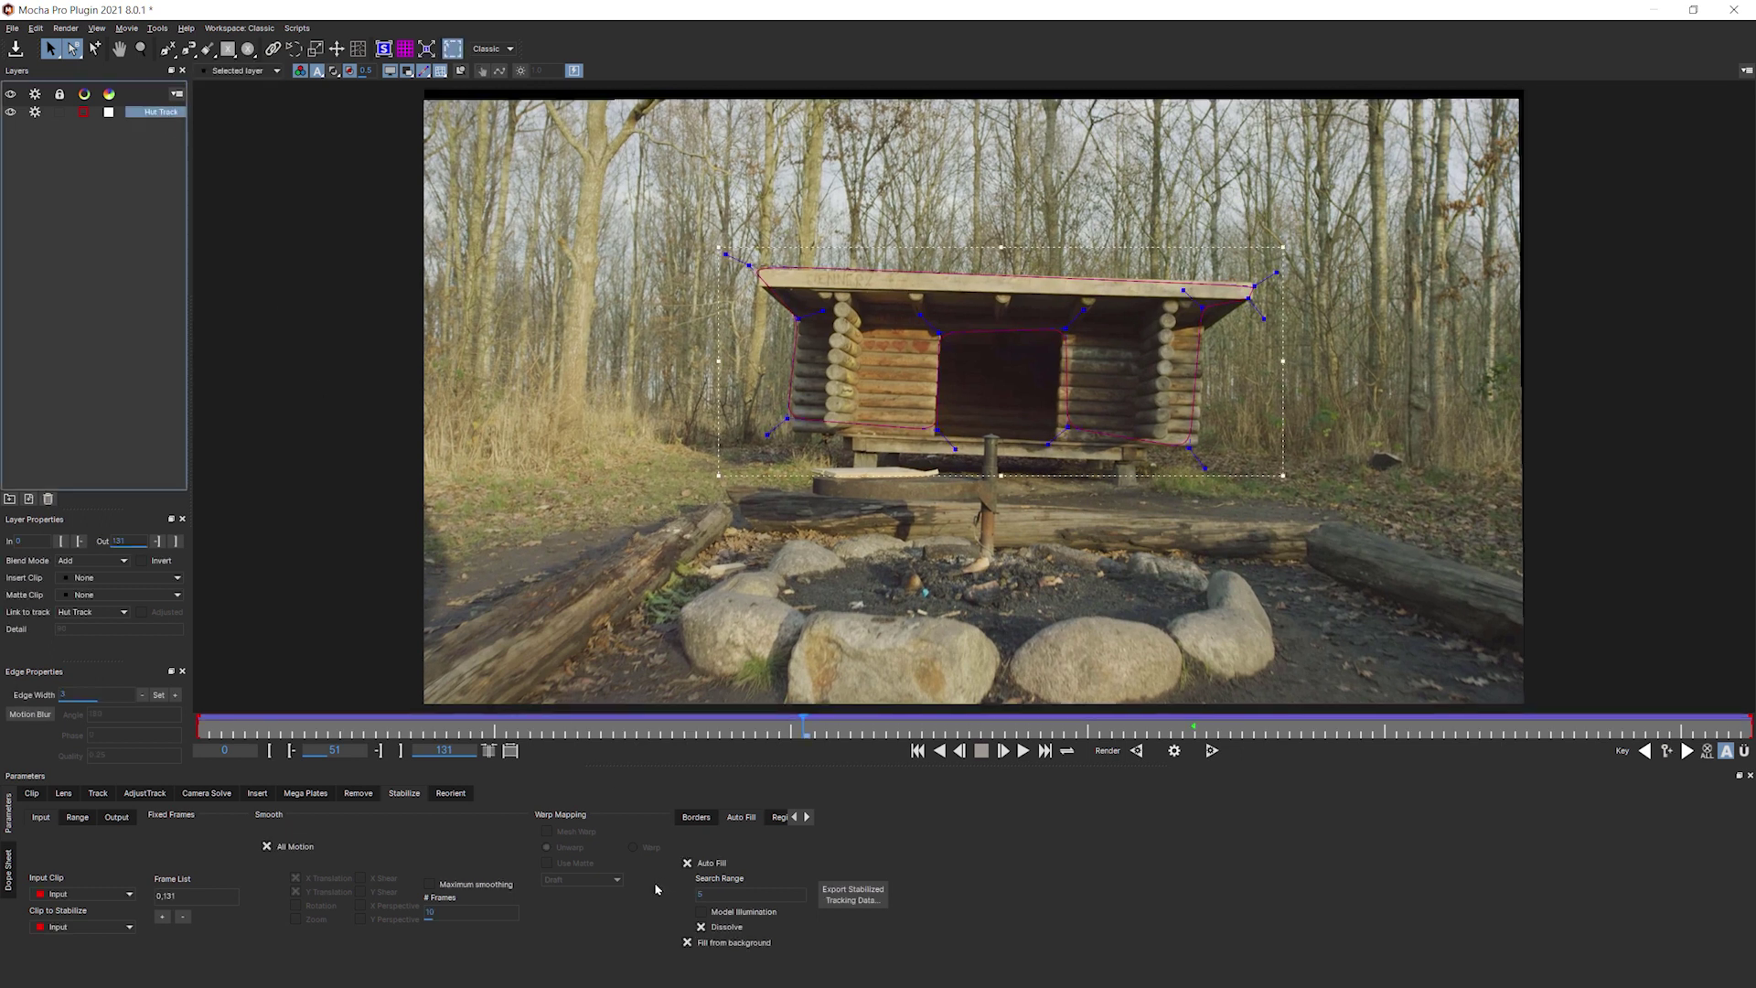
pyautogui.click(695, 817)
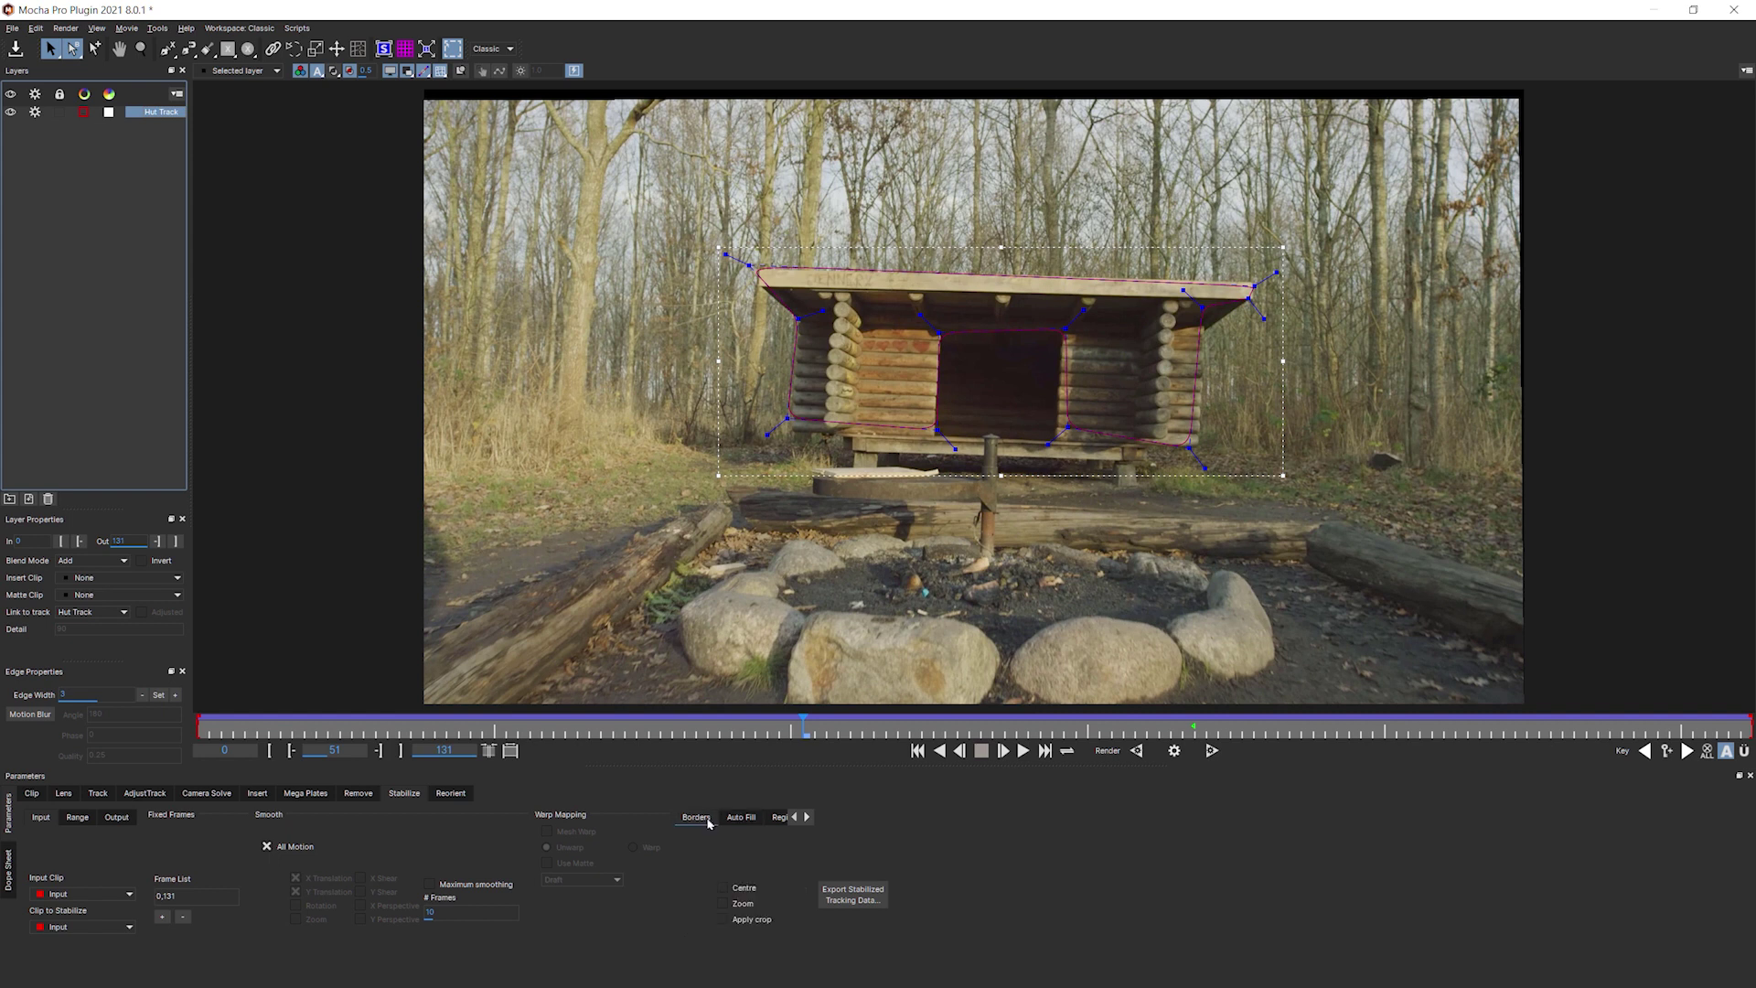
pyautogui.click(725, 888)
pyautogui.click(725, 903)
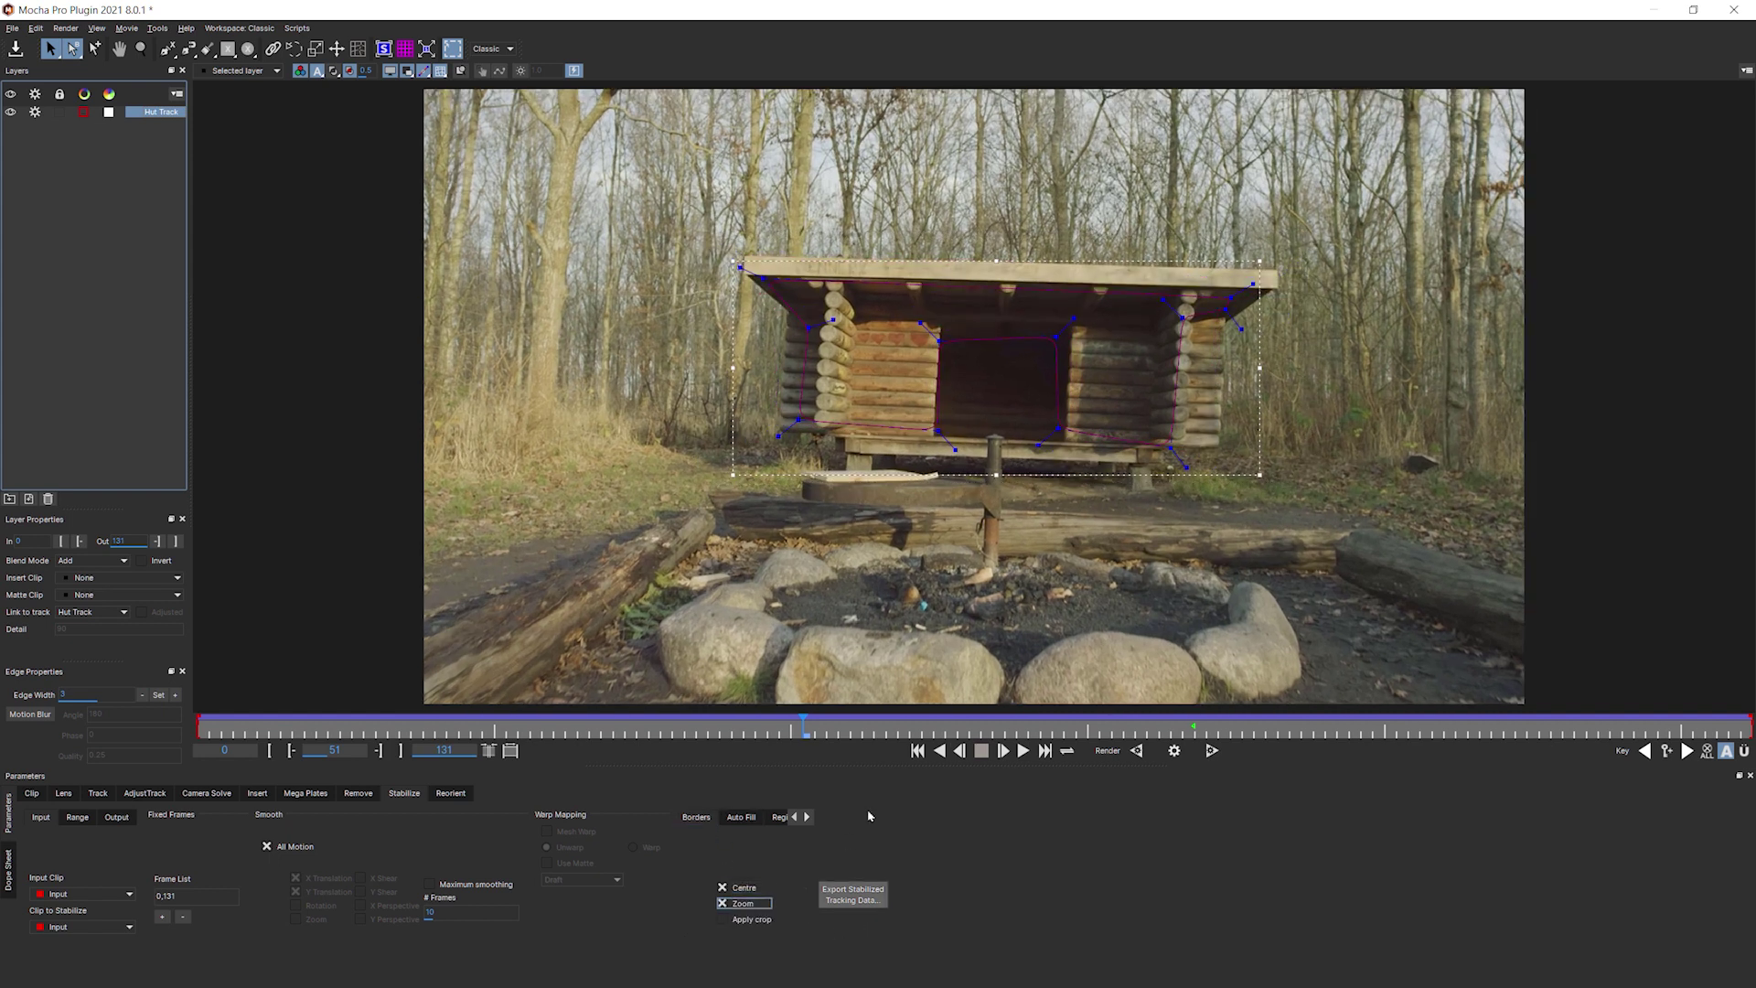
# Play back the centred, zoomed result, then glance at Auto Fill options before returning to Borders.
pyautogui.click(1022, 750)
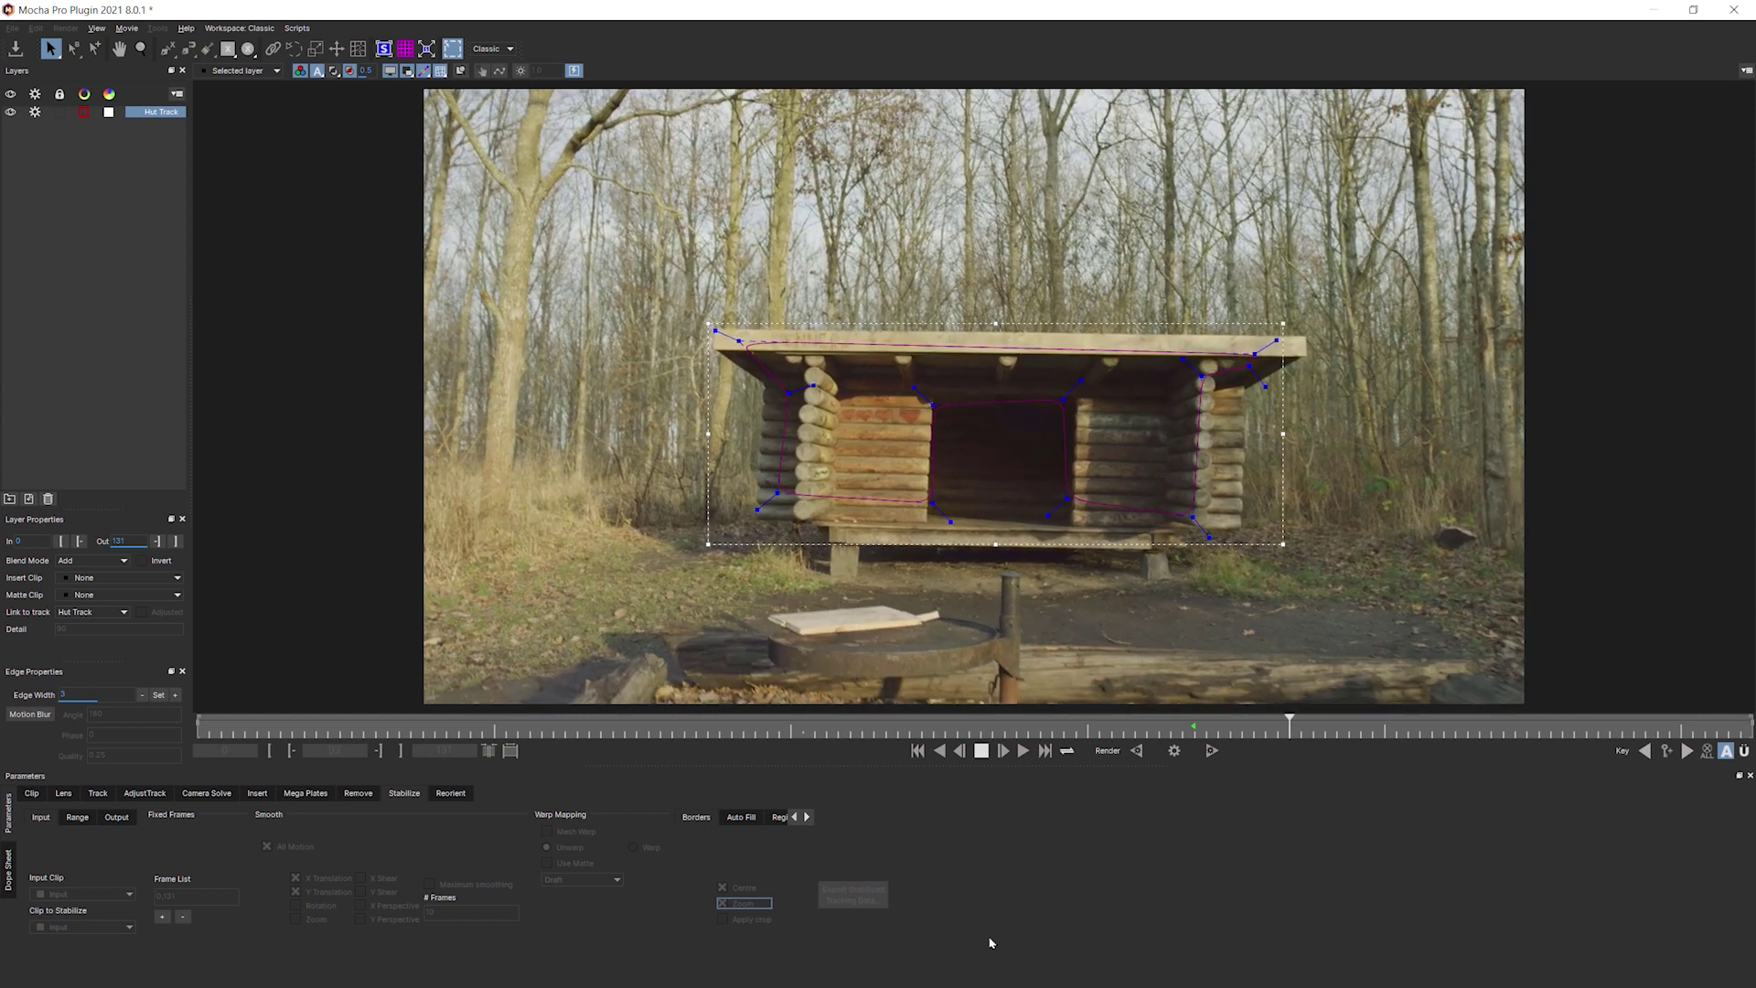
pyautogui.click(1013, 389)
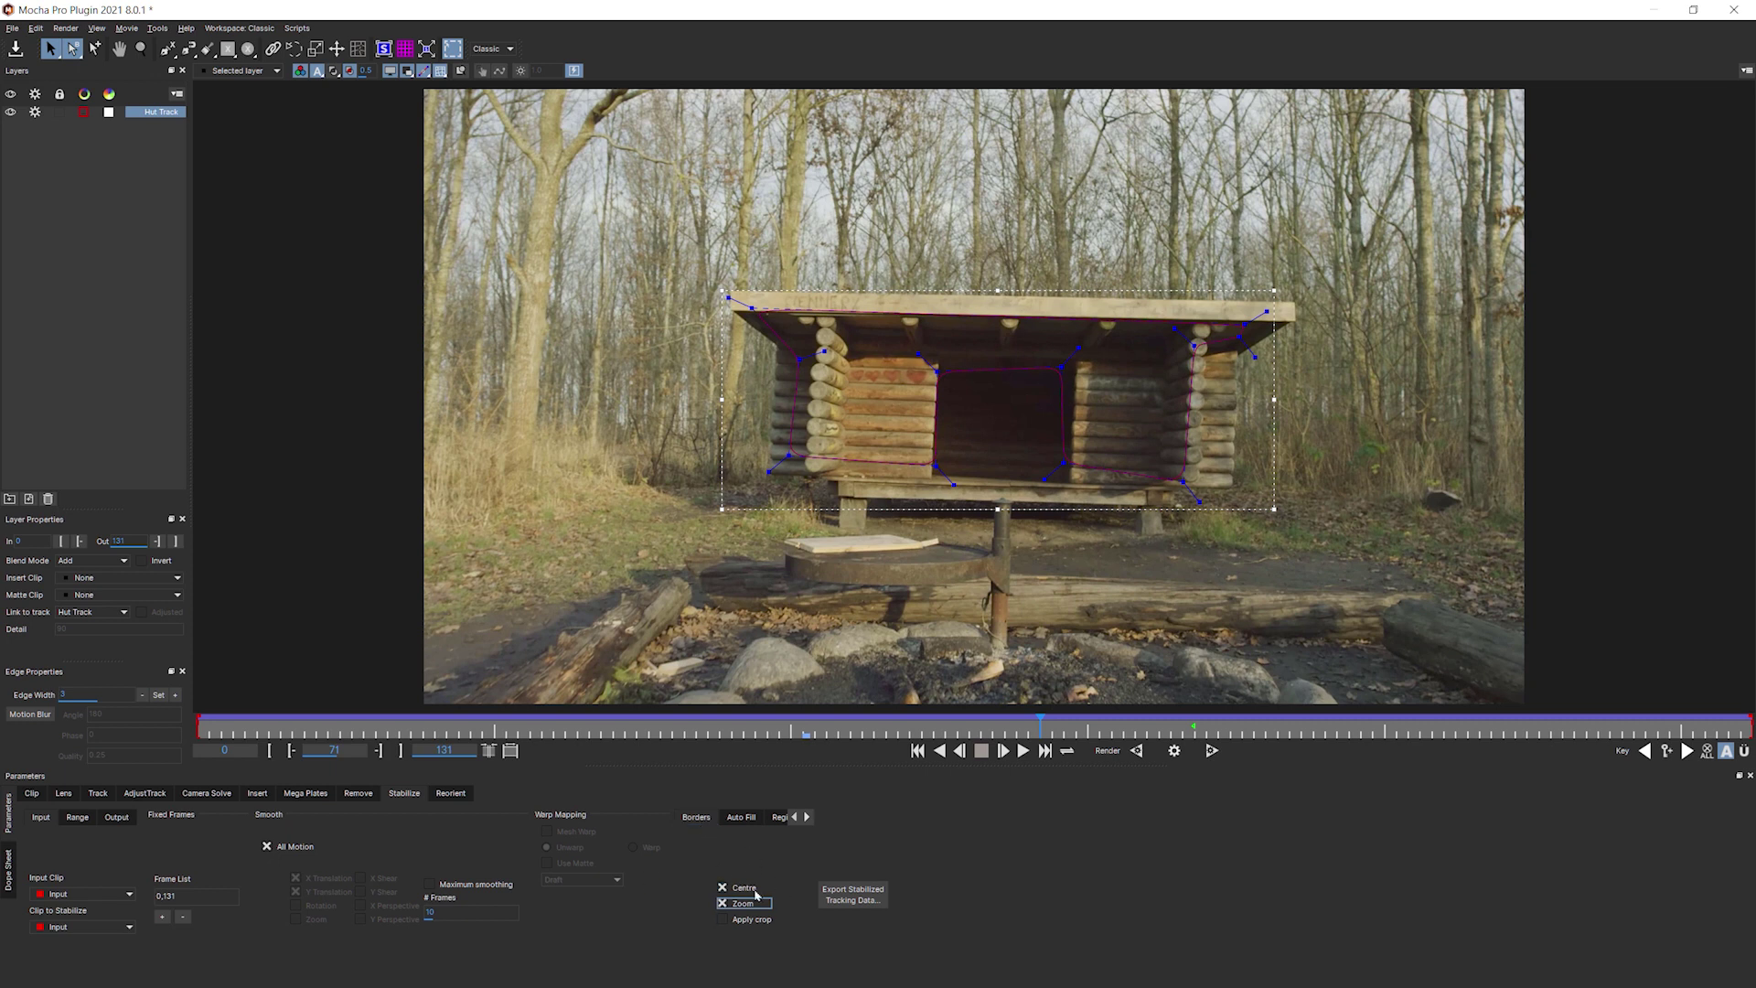
pyautogui.click(741, 818)
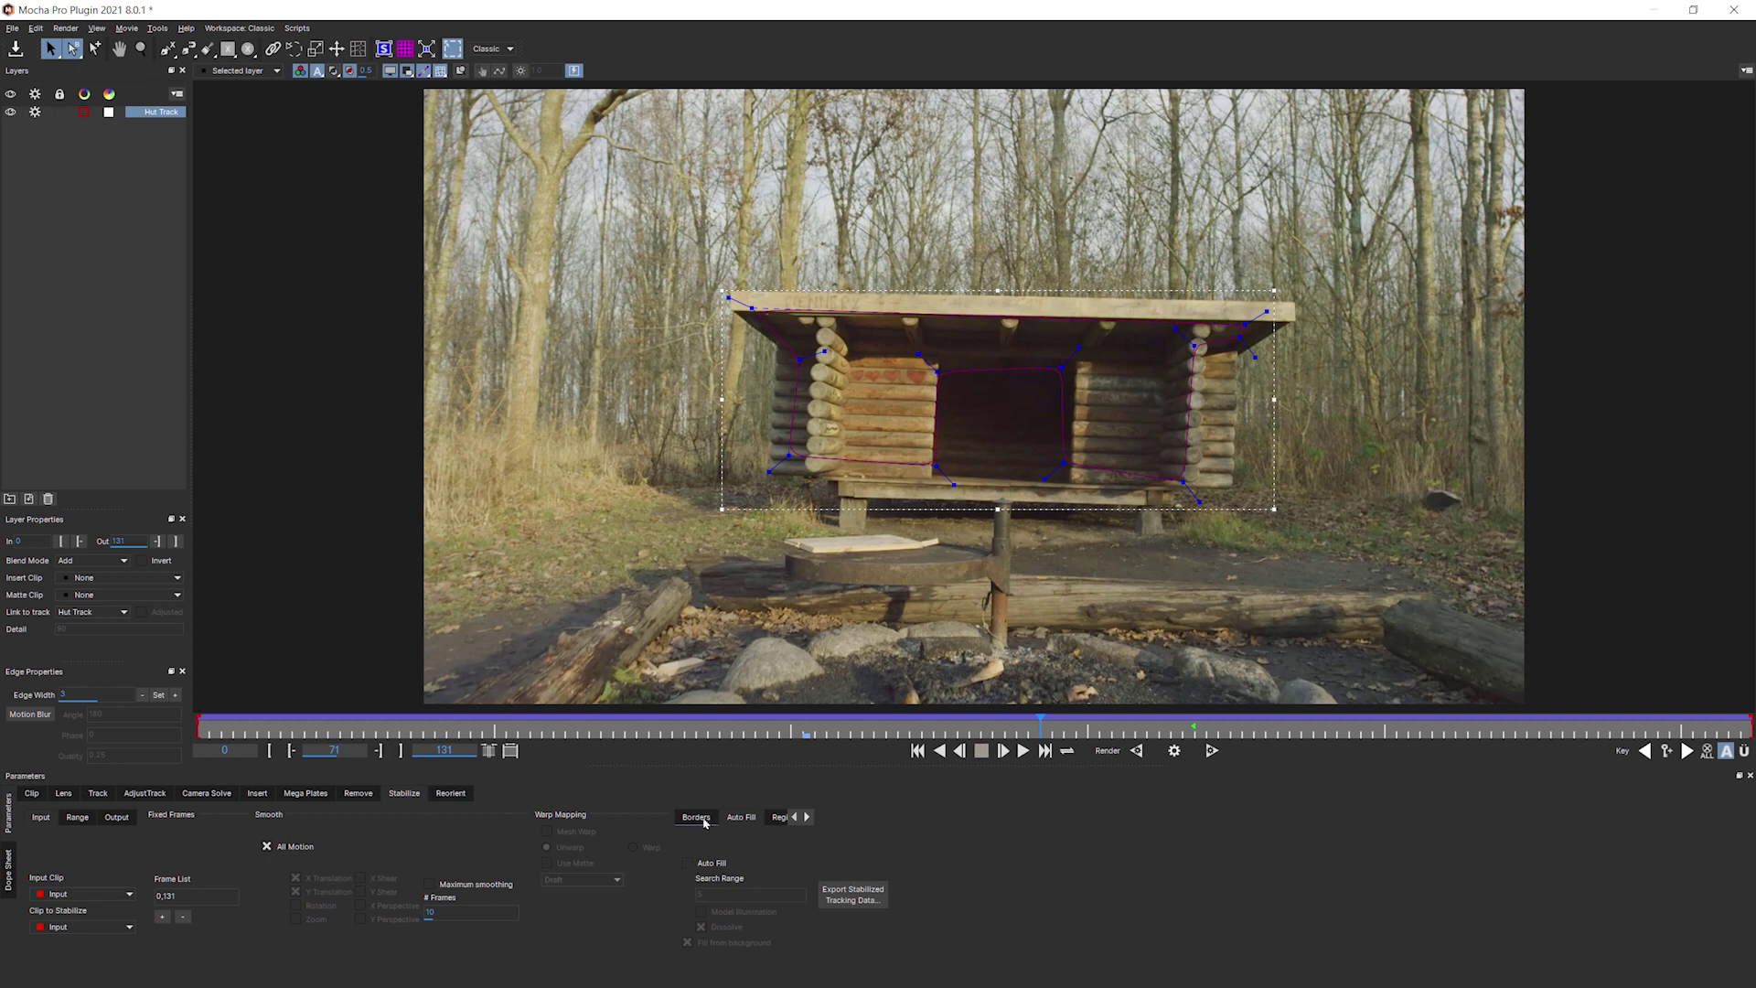
pyautogui.click(699, 817)
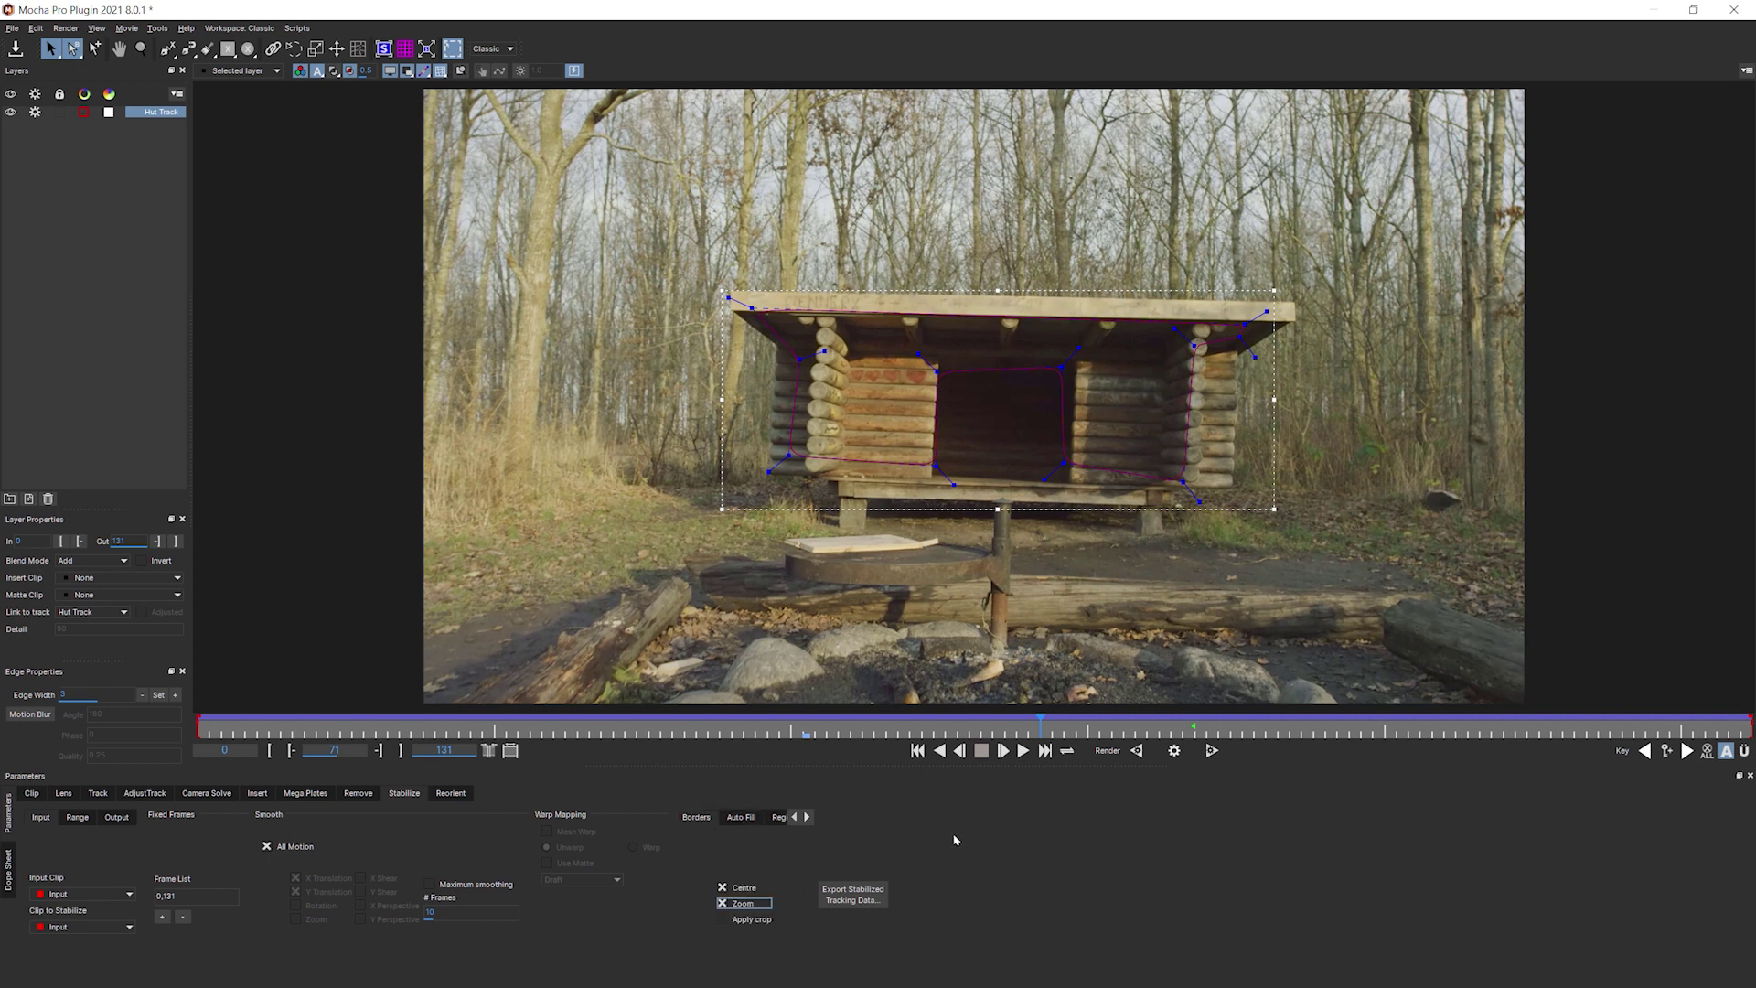